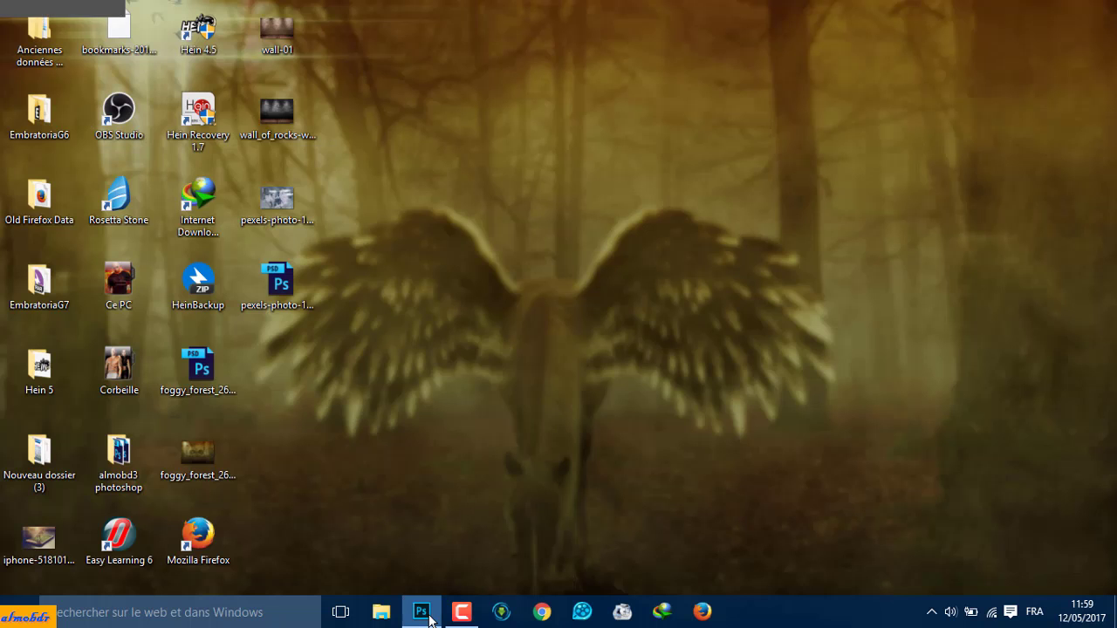
Find the wall photos in Téléchargements > Nouveau dossier (4) and bring Photoshop forward
{"action": "left_click", "coordinate": [424, 612]}
{"action": "left_click", "coordinate": [431, 620]}
{"action": "left_click", "coordinate": [382, 612]}
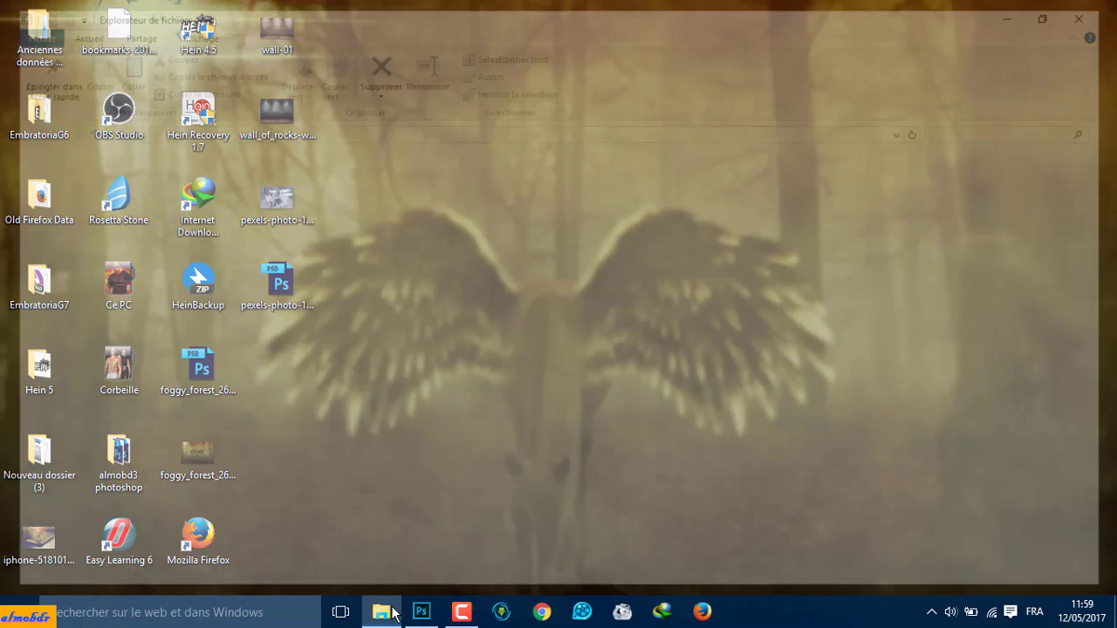
{"action": "left_click", "coordinate": [81, 199]}
{"action": "double_click", "coordinate": [177, 218]}
{"action": "left_click_drag", "start_coordinate": [204, 366], "coordinate": [445, 362]}
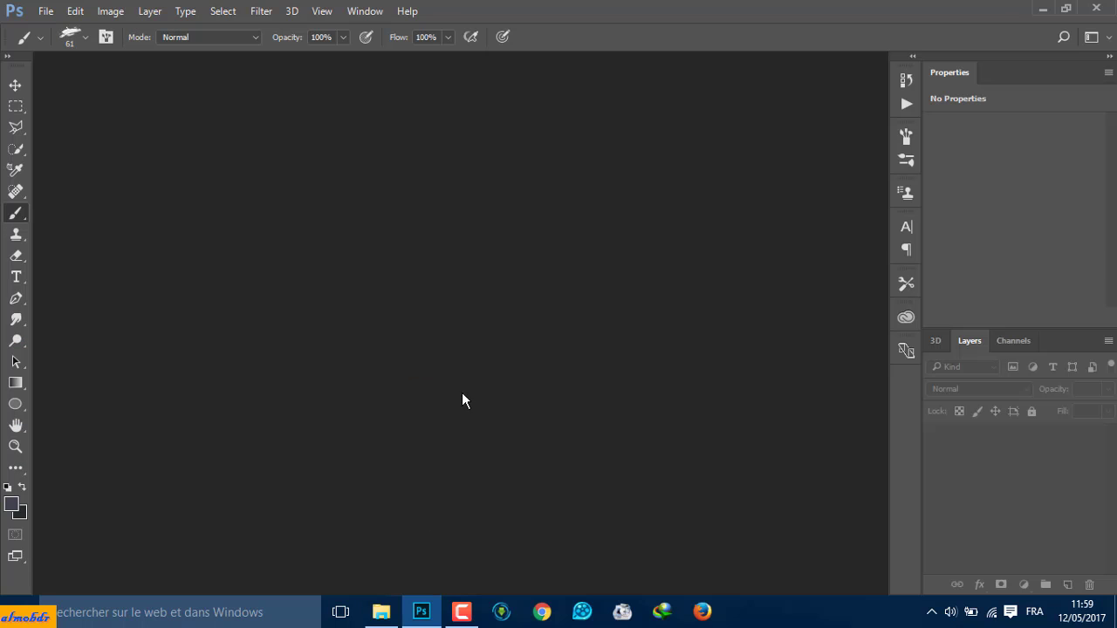
Open pexels-photo-196846(1).jpeg in Photoshop and duplicate Background into Background copy
{"action": "left_click", "coordinate": [381, 612]}
{"action": "mouse_move", "coordinate": [291, 362]}
{"action": "left_mouse_down"}
{"action": "mouse_move", "coordinate": [419, 616]}
{"action": "mouse_move", "coordinate": [443, 309]}
{"action": "left_mouse_up"}
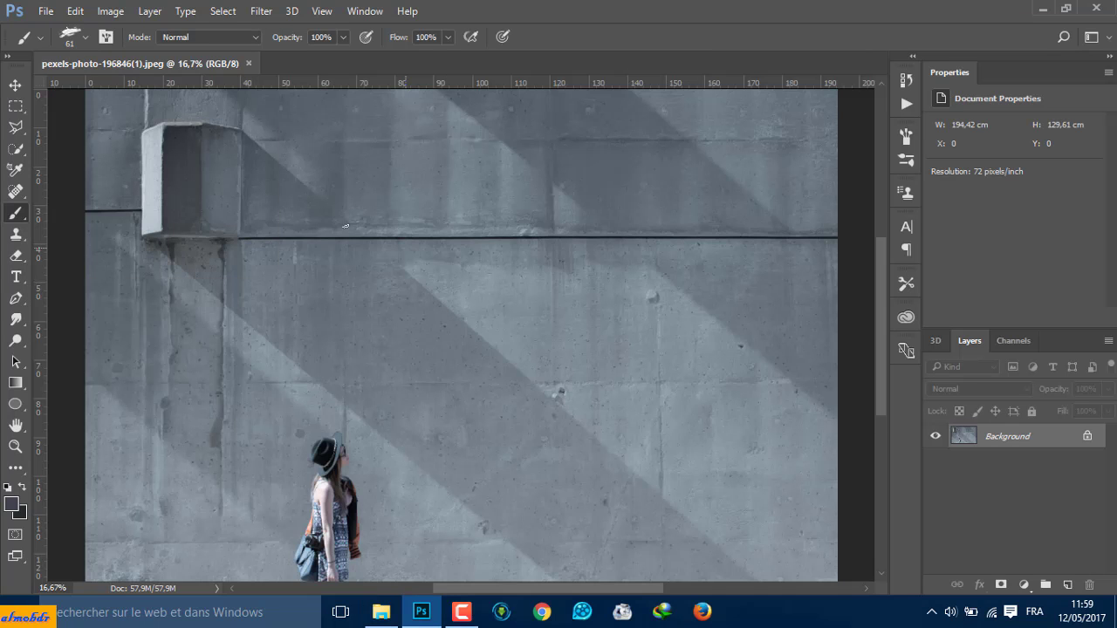
{"action": "left_click_drag", "start_coordinate": [1092, 450], "coordinate": [1068, 584]}
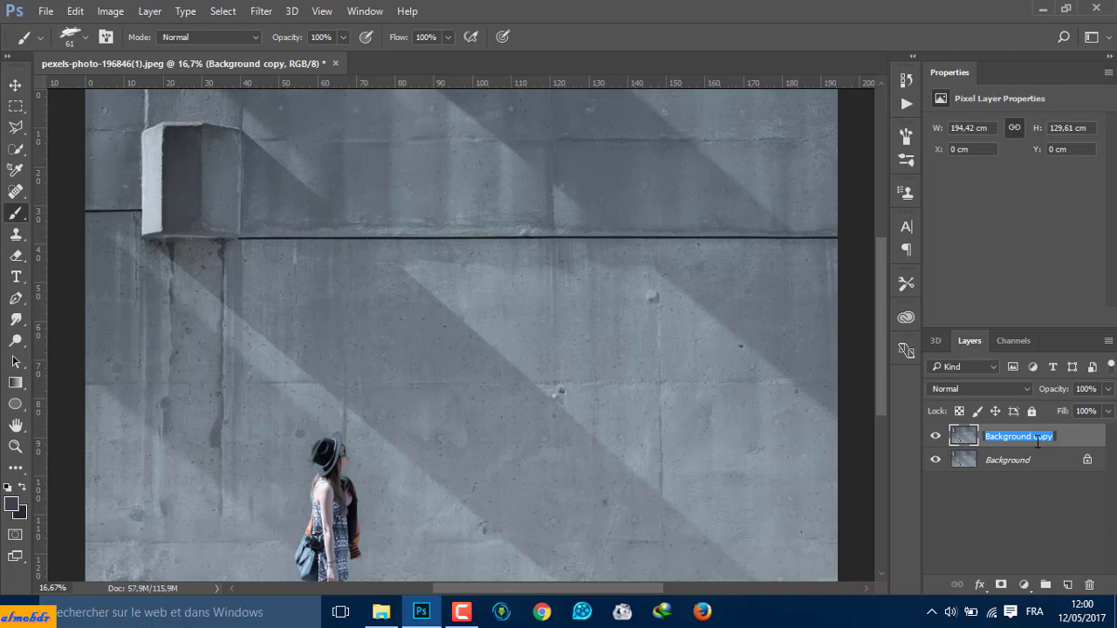
{"action": "key", "text": "Escape"}
Quick-select the woman and her hat and add a layer mask to Background copy from the selection
{"action": "left_click", "coordinate": [1001, 585]}
{"action": "left_click", "coordinate": [76, 10]}
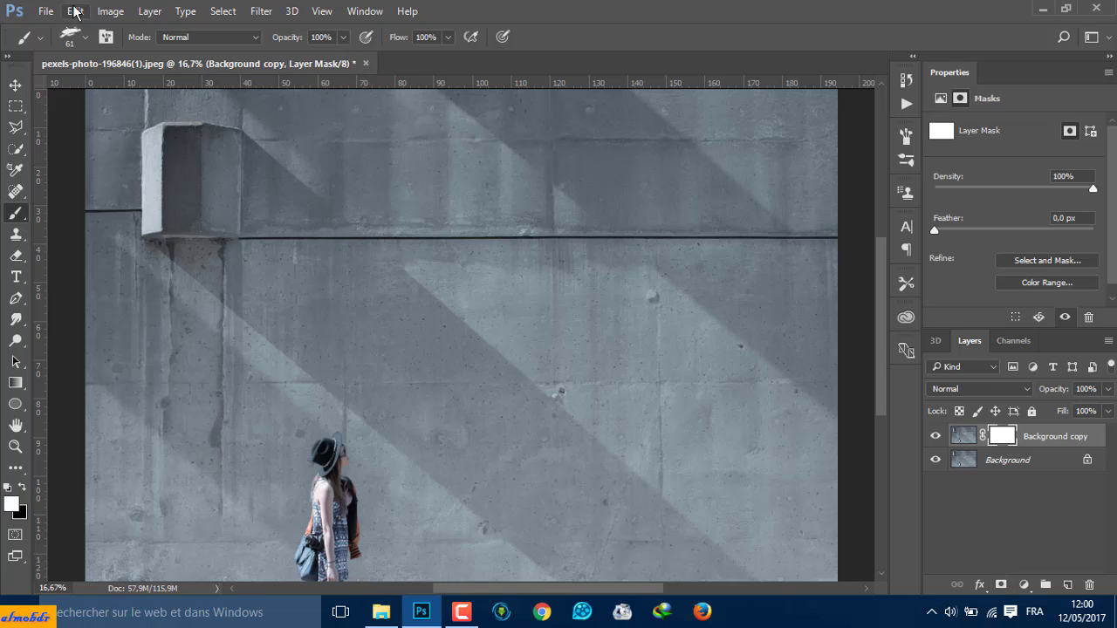
{"action": "left_click", "coordinate": [96, 28]}
{"action": "left_click", "coordinate": [16, 148]}
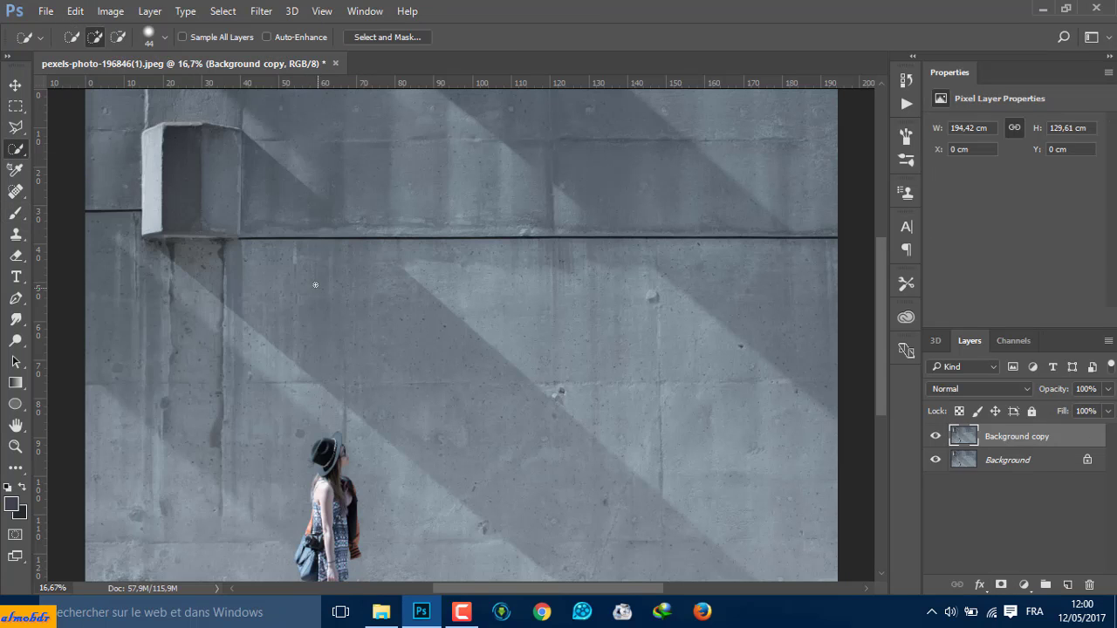
{"action": "scroll", "coordinate": [316, 286], "scroll_direction": "up", "scroll_amount": 3}
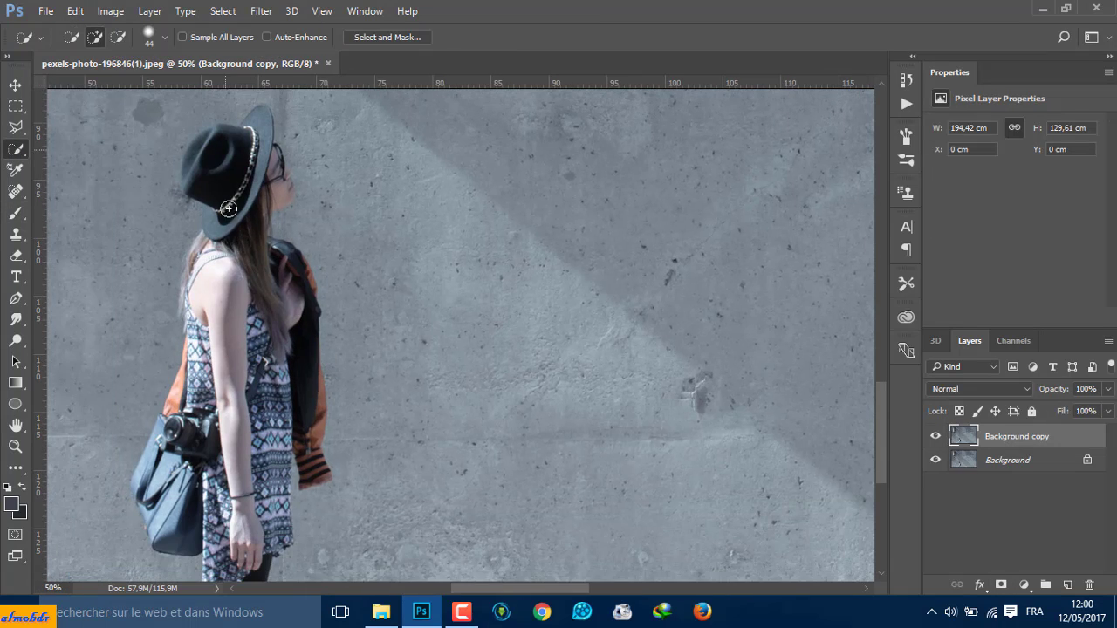
{"action": "mouse_move", "coordinate": [228, 208]}
{"action": "left_mouse_down"}
{"action": "mouse_move", "coordinate": [234, 358]}
{"action": "mouse_move", "coordinate": [309, 332]}
{"action": "mouse_move", "coordinate": [203, 363]}
{"action": "mouse_move", "coordinate": [188, 149]}
{"action": "mouse_move", "coordinate": [154, 552]}
{"action": "left_mouse_up"}
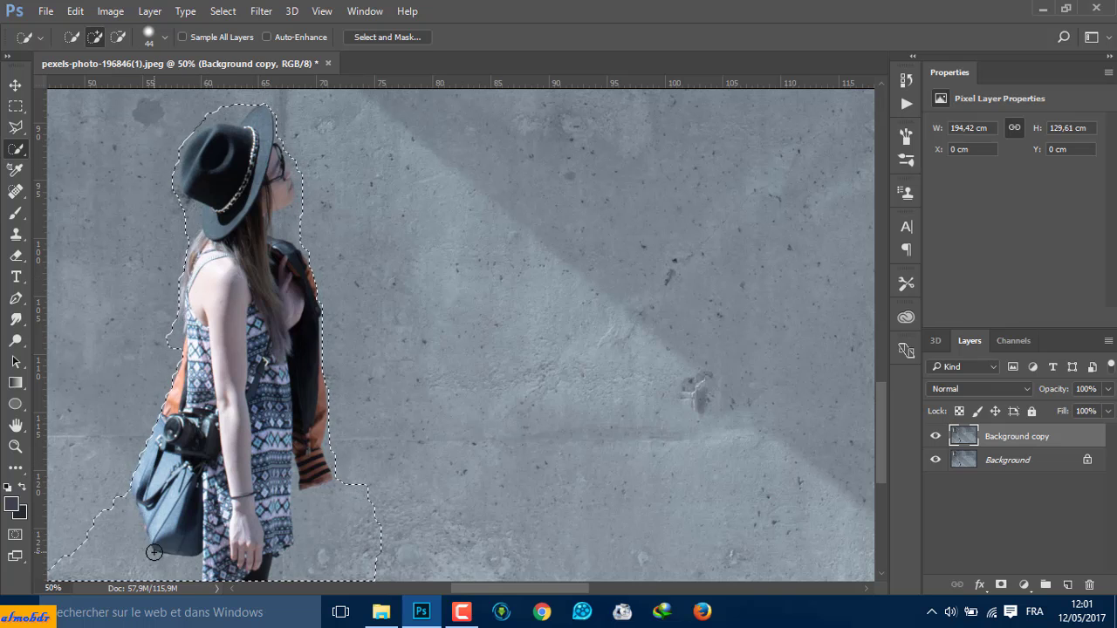
{"action": "left_click", "coordinate": [1001, 585]}
Hide the Background layer, zoom to the face, and set a round brush to 70% hardness
{"action": "left_click", "coordinate": [936, 459]}
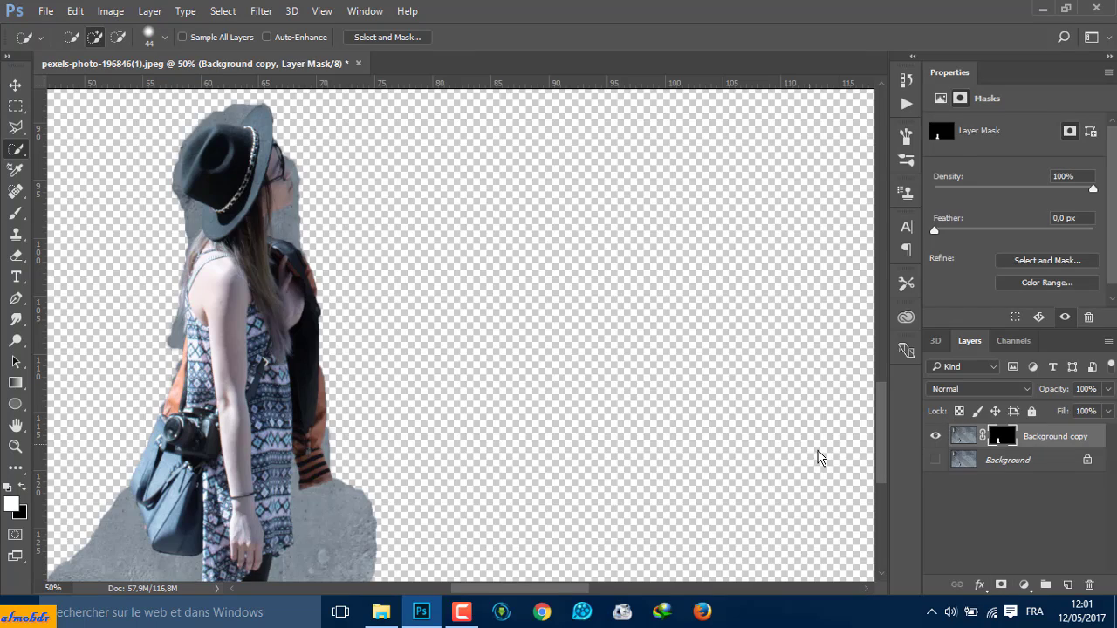
{"action": "key", "text": "ctrl+plus"}
{"action": "key", "text": "ctrl+plus"}
{"action": "mouse_move", "coordinate": [150, 282]}
{"action": "left_mouse_down"}
{"action": "mouse_move", "coordinate": [314, 404]}
{"action": "mouse_move", "coordinate": [323, 443]}
{"action": "left_mouse_up"}
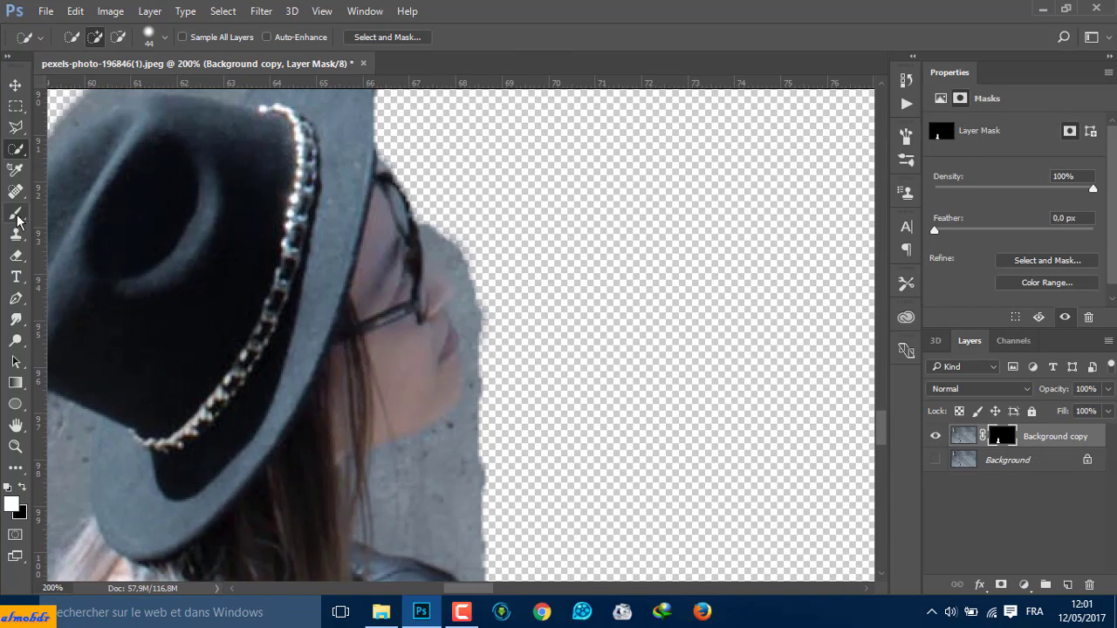
{"action": "key", "text": "b"}
{"action": "right_click", "coordinate": [550, 201]}
{"action": "left_click_drag", "start_coordinate": [754, 432], "coordinate": [761, 350]}
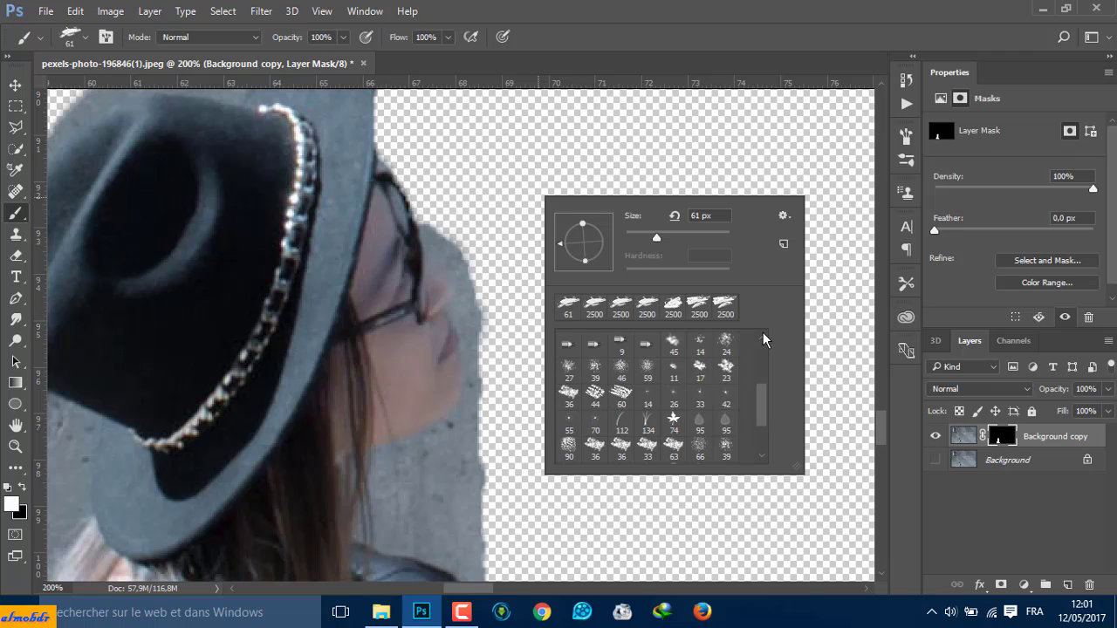
{"action": "left_click", "coordinate": [568, 345]}
{"action": "key", "text": "Return"}
{"action": "right_click", "coordinate": [566, 197]}
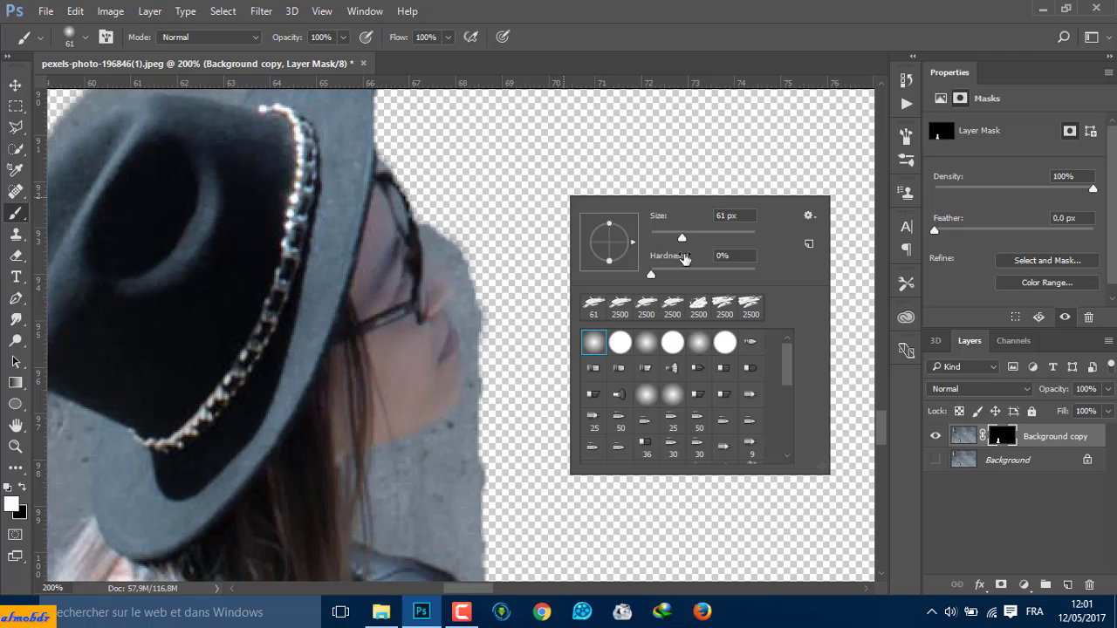
{"action": "left_click_drag", "start_coordinate": [651, 274], "coordinate": [719, 276]}
{"action": "type", "text": "7"}
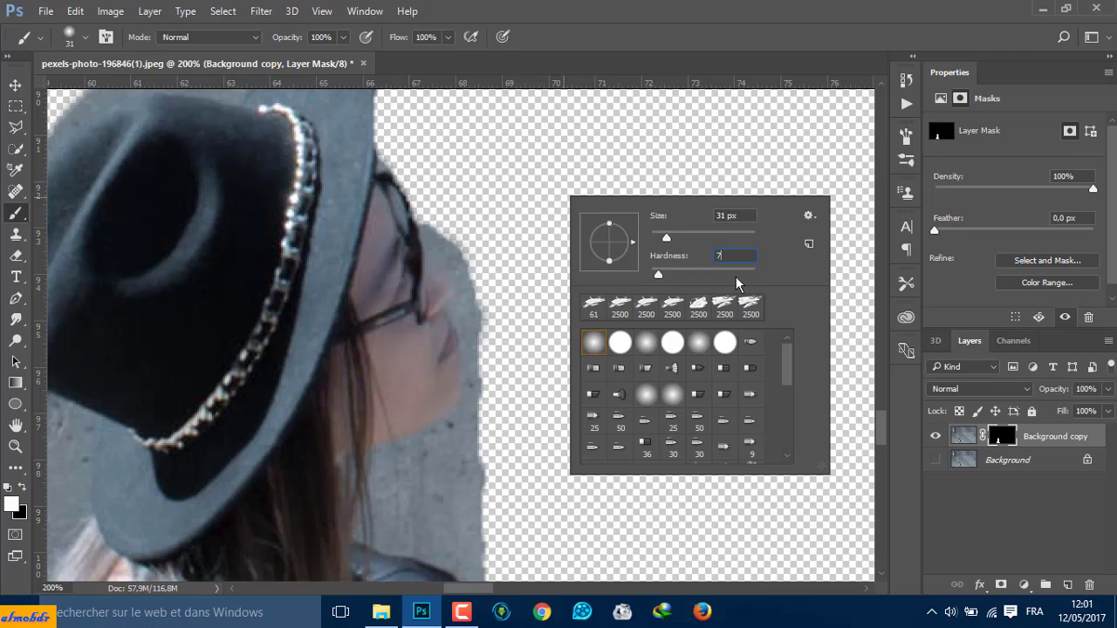
{"action": "key", "text": "Return"}
Paint black on the mask to remove leftover concrete beside the face and chin
{"action": "left_click_drag", "start_coordinate": [479, 205], "coordinate": [479, 232]}
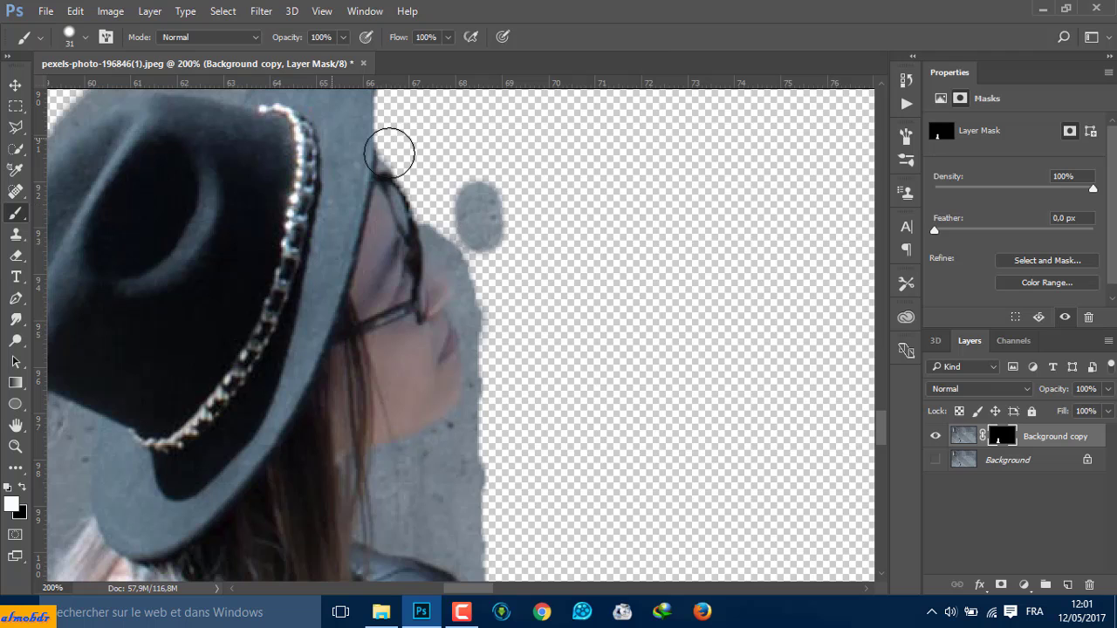
{"action": "left_click", "coordinate": [22, 489]}
{"action": "mouse_move", "coordinate": [506, 189]}
{"action": "left_mouse_down"}
{"action": "mouse_move", "coordinate": [481, 252]}
{"action": "mouse_move", "coordinate": [501, 319]}
{"action": "mouse_move", "coordinate": [458, 567]}
{"action": "left_mouse_up"}
{"action": "key", "text": "ctrl+plus"}
{"action": "key", "text": "ctrl+plus"}
{"action": "key", "text": "ctrl+plus"}
{"action": "key", "text": "p"}
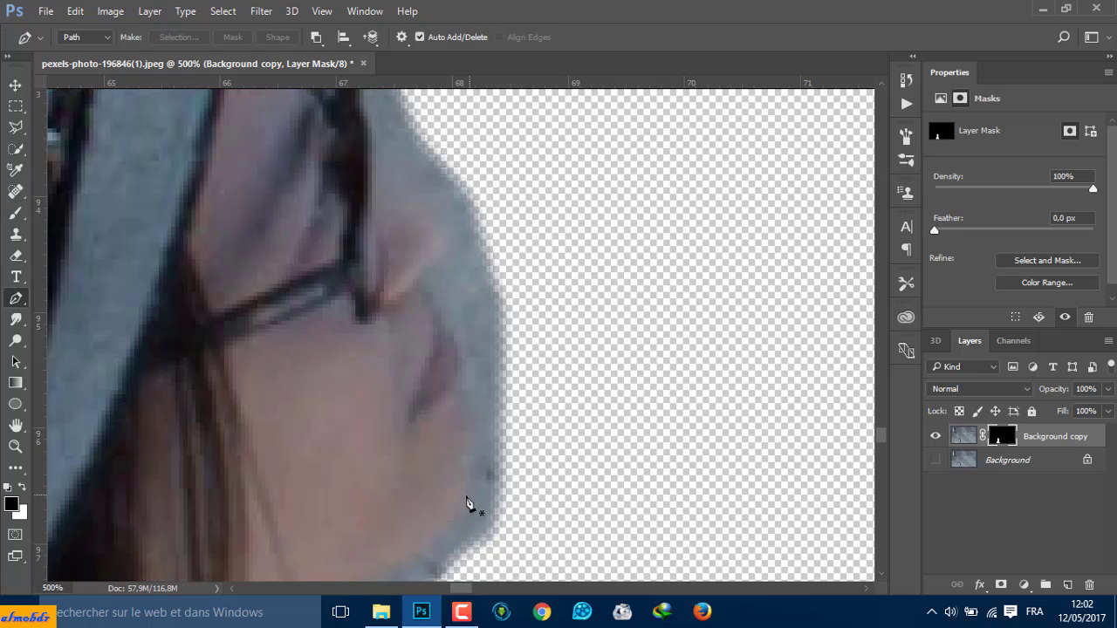
{"action": "left_click", "coordinate": [471, 492]}
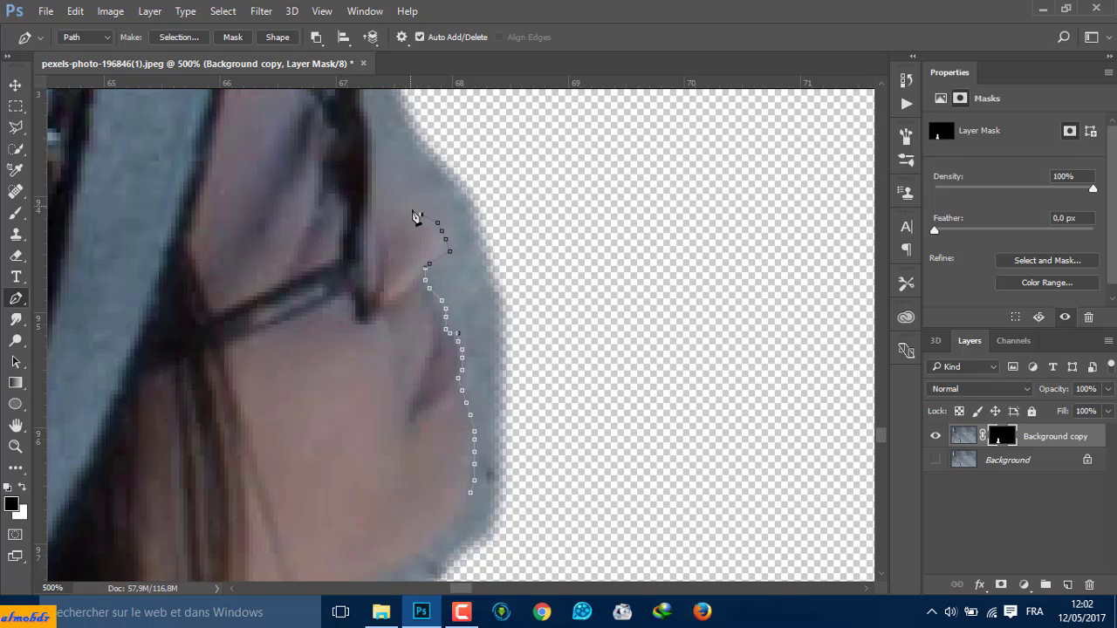
{"action": "key", "text": "b"}
{"action": "right_click", "coordinate": [486, 202]}
Paint black with a 9 px brush to hide wall remnants along the face edge
{"action": "type", "text": "9"}
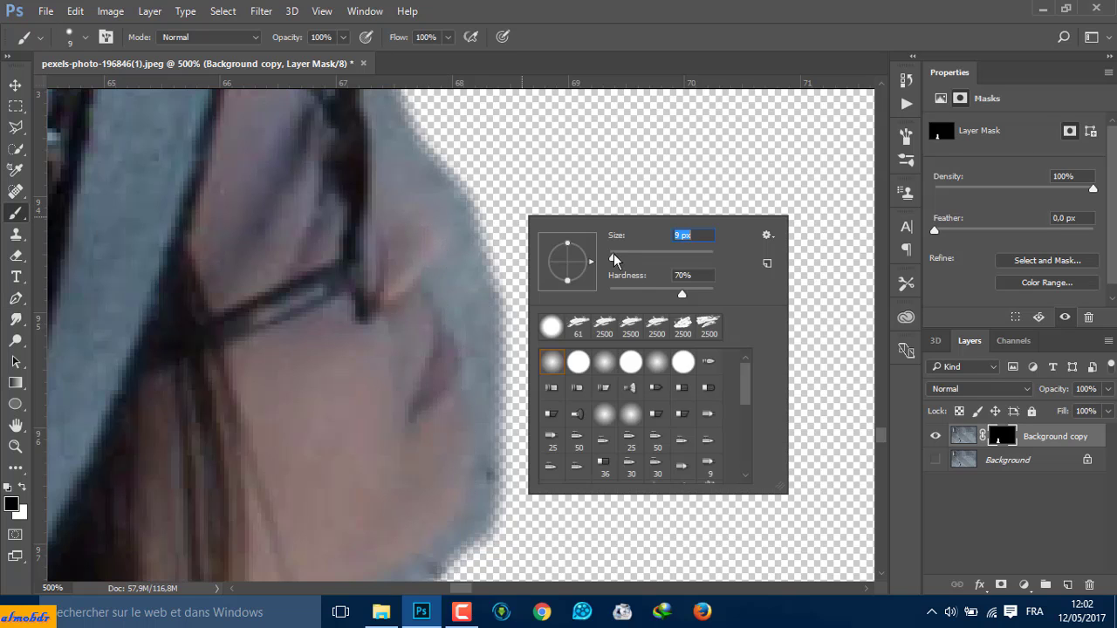
{"action": "key", "text": "Return"}
{"action": "left_click_drag", "start_coordinate": [486, 294], "coordinate": [481, 361]}
{"action": "scroll", "coordinate": [623, 317], "scroll_direction": "up", "scroll_amount": 3}
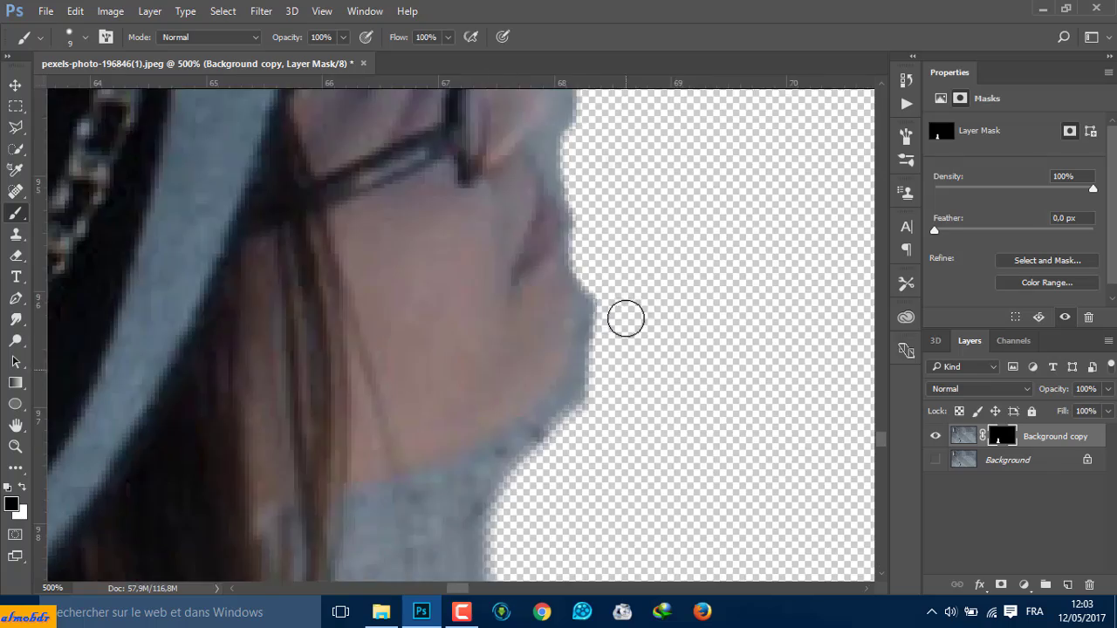
{"action": "scroll", "coordinate": [680, 277], "scroll_direction": "up", "scroll_amount": 2}
Switch to a 4 px brush and hide leftover wall along the neck edge at close zoom
{"action": "right_click", "coordinate": [679, 276]}
{"action": "type", "text": "4"}
{"action": "key", "text": "Return"}
{"action": "scroll", "coordinate": [603, 154], "scroll_direction": "up", "scroll_amount": 2}
{"action": "scroll", "coordinate": [571, 260], "scroll_direction": "up", "scroll_amount": 3}
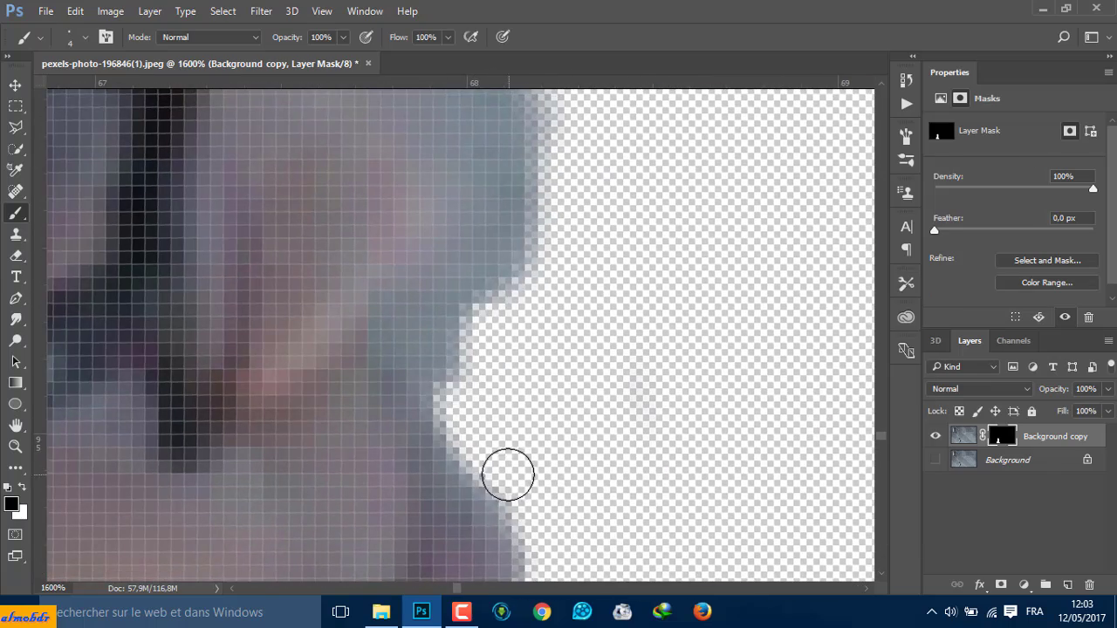
{"action": "scroll", "coordinate": [466, 381], "scroll_direction": "up", "scroll_amount": 2}
{"action": "scroll", "coordinate": [392, 457], "scroll_direction": "left", "scroll_amount": 2}
{"action": "scroll", "coordinate": [442, 250], "scroll_direction": "up", "scroll_amount": 2}
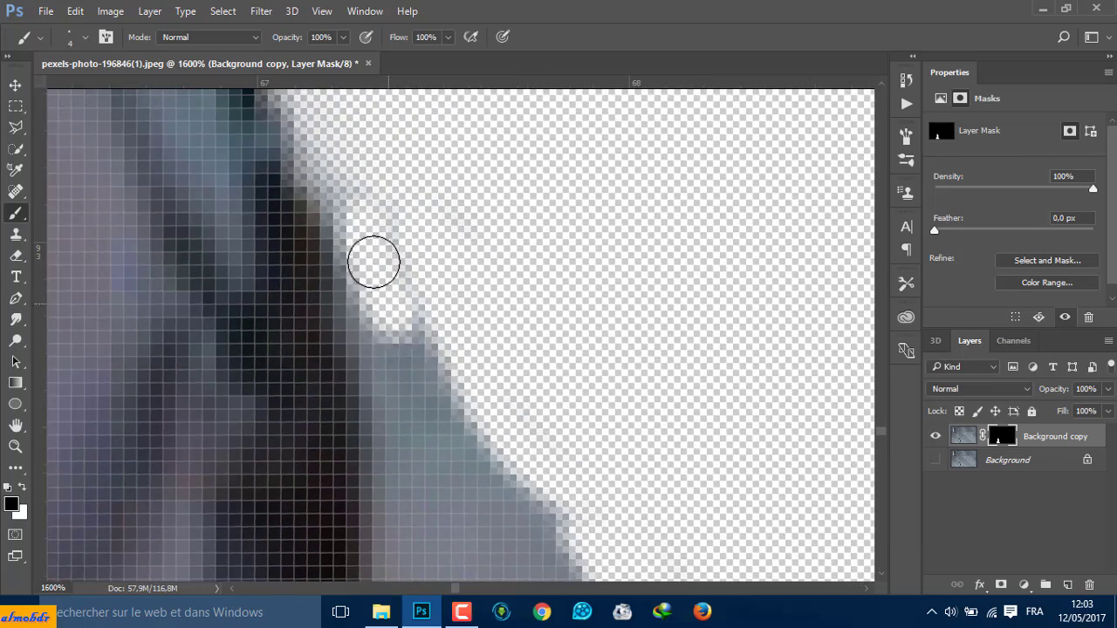
{"action": "scroll", "coordinate": [371, 259], "scroll_direction": "down", "scroll_amount": 2}
{"action": "mouse_move", "coordinate": [645, 538]}
{"action": "left_mouse_down"}
{"action": "mouse_move", "coordinate": [730, 240]}
{"action": "mouse_move", "coordinate": [538, 436]}
{"action": "left_mouse_up"}
{"action": "scroll", "coordinate": [538, 437], "scroll_direction": "left", "scroll_amount": 2}
{"action": "left_click_drag", "start_coordinate": [419, 376], "coordinate": [322, 349]}
{"action": "scroll", "coordinate": [322, 349], "scroll_direction": "left", "scroll_amount": 2}
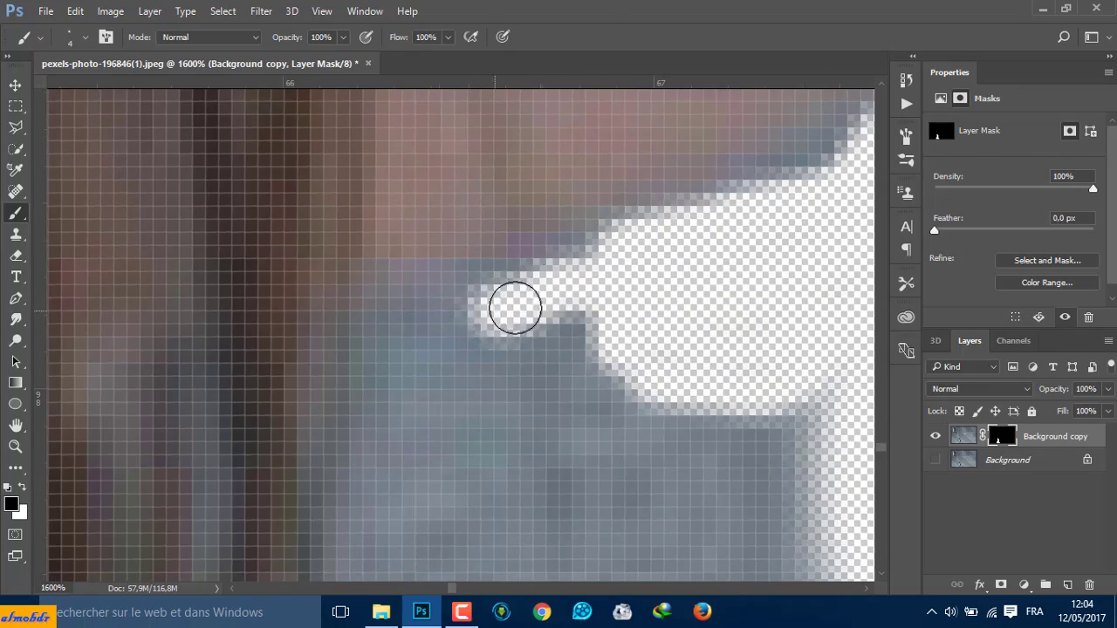
{"action": "mouse_move", "coordinate": [514, 305]}
{"action": "left_mouse_down"}
{"action": "mouse_move", "coordinate": [621, 360]}
{"action": "mouse_move", "coordinate": [387, 456]}
{"action": "left_mouse_up"}
Paint away the remaining concrete patches along the hat brim in the mask
{"action": "scroll", "coordinate": [387, 457], "scroll_direction": "down", "scroll_amount": 3}
{"action": "mouse_move", "coordinate": [512, 113]}
{"action": "left_mouse_down"}
{"action": "mouse_move", "coordinate": [710, 125]}
{"action": "mouse_move", "coordinate": [375, 377]}
{"action": "left_mouse_up"}
{"action": "scroll", "coordinate": [376, 377], "scroll_direction": "down", "scroll_amount": 5}
{"action": "left_click_drag", "start_coordinate": [329, 169], "coordinate": [366, 419]}
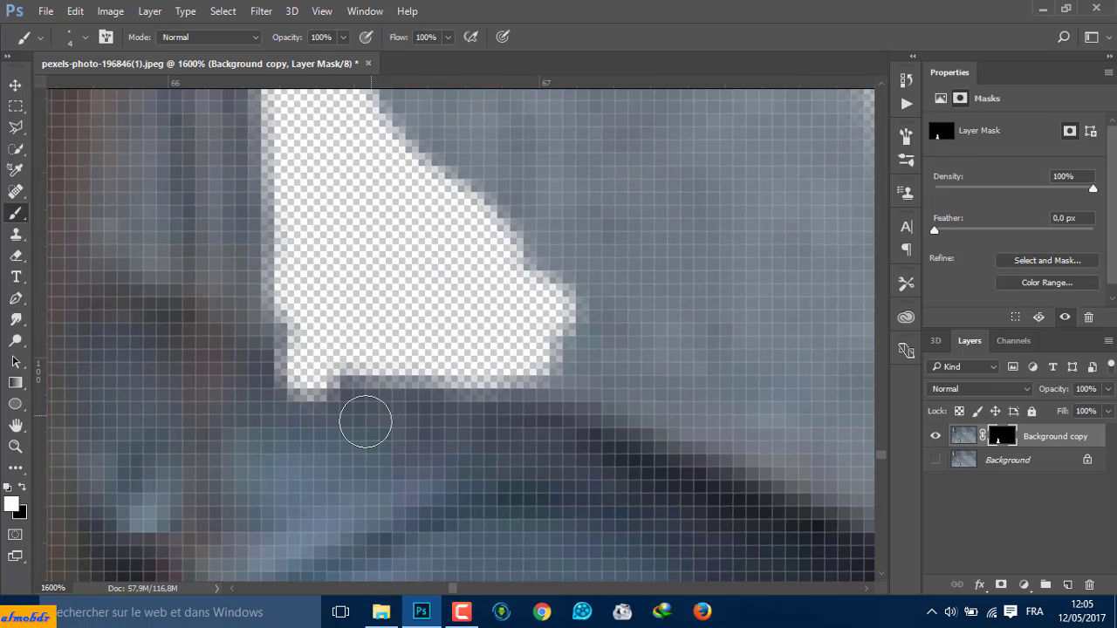
{"action": "left_click_drag", "start_coordinate": [524, 332], "coordinate": [591, 394]}
{"action": "scroll", "coordinate": [653, 317], "scroll_direction": "down", "scroll_amount": 5}
{"action": "mouse_move", "coordinate": [653, 317]}
{"action": "left_mouse_down"}
{"action": "mouse_move", "coordinate": [566, 157]}
{"action": "mouse_move", "coordinate": [629, 200]}
{"action": "left_mouse_up"}
{"action": "key", "text": "ctrl+minus"}
{"action": "key", "text": "ctrl+minus"}
{"action": "key", "text": "ctrl+minus"}
{"action": "key", "text": "ctrl+minus"}
{"action": "key", "text": "ctrl+minus"}
{"action": "key", "text": "ctrl+plus"}
{"action": "key", "text": "ctrl+plus"}
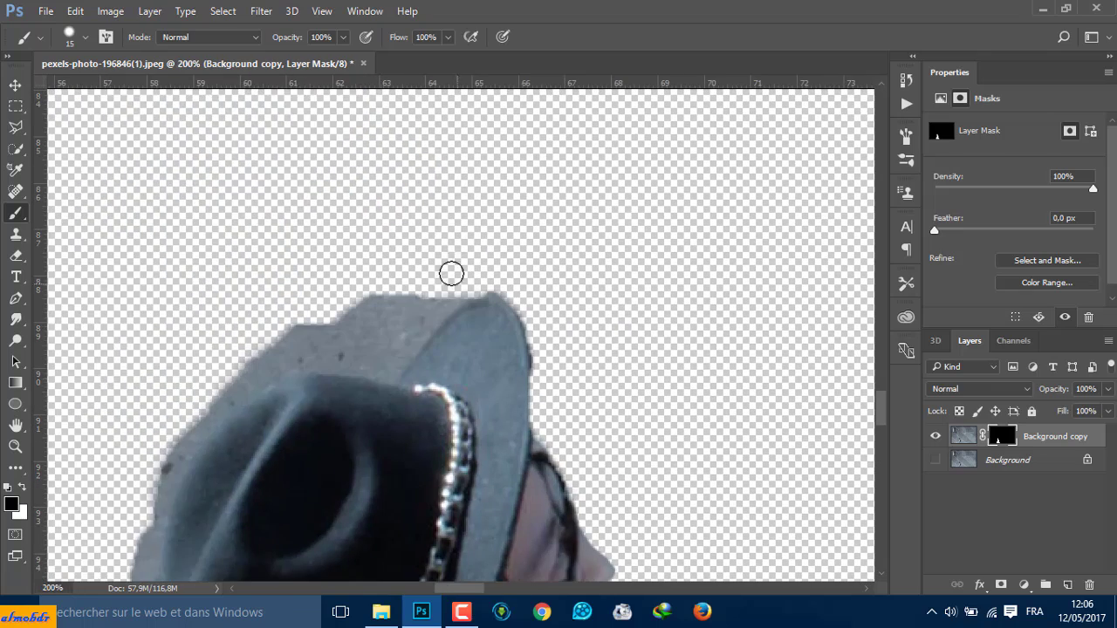
Start a pen path with anchor points along the figure's bottom edge
{"action": "key", "text": "p"}
{"action": "scroll", "coordinate": [385, 260], "scroll_direction": "down", "scroll_amount": 5}
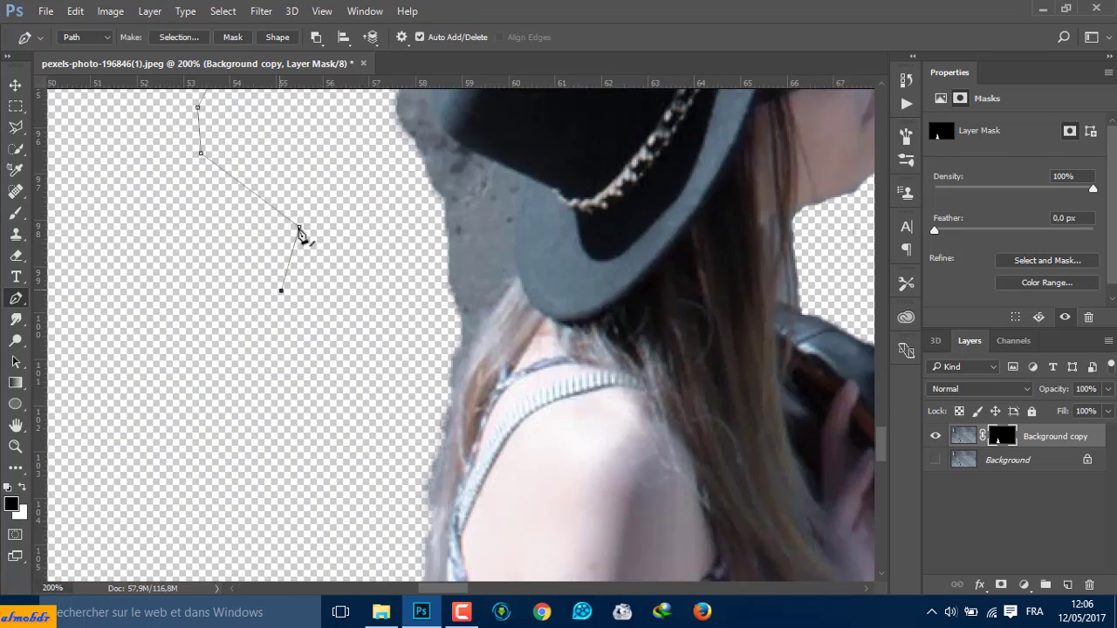
{"action": "scroll", "coordinate": [299, 236], "scroll_direction": "down", "scroll_amount": 5}
{"action": "left_click", "coordinate": [315, 301]}
{"action": "left_click", "coordinate": [647, 275]}
{"action": "left_click", "coordinate": [826, 276]}
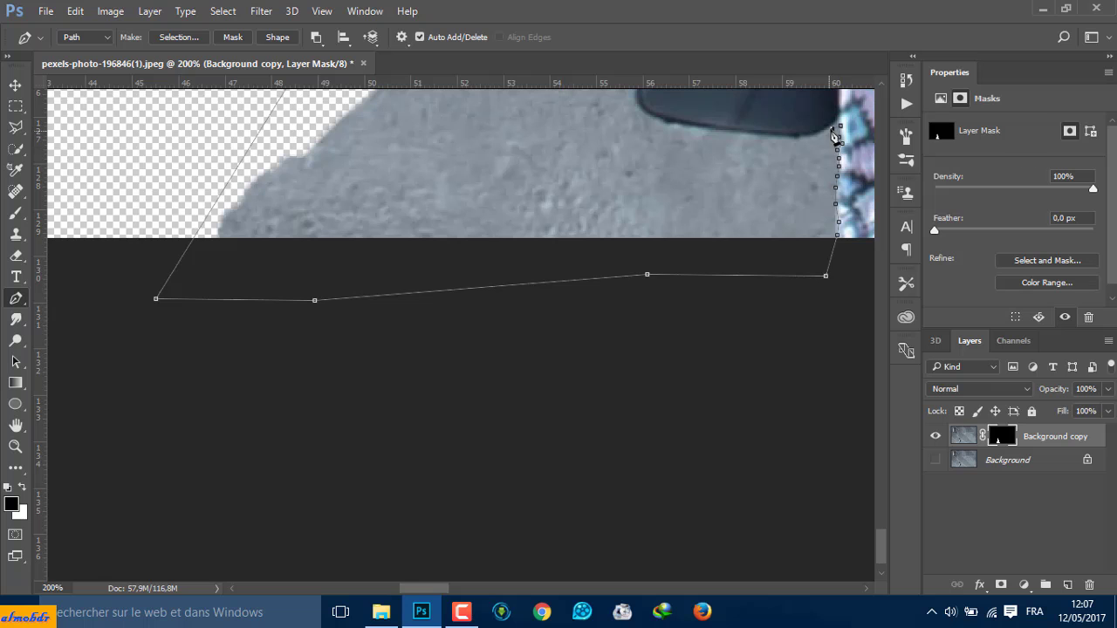
{"action": "scroll", "coordinate": [661, 126], "scroll_direction": "up", "scroll_amount": 3}
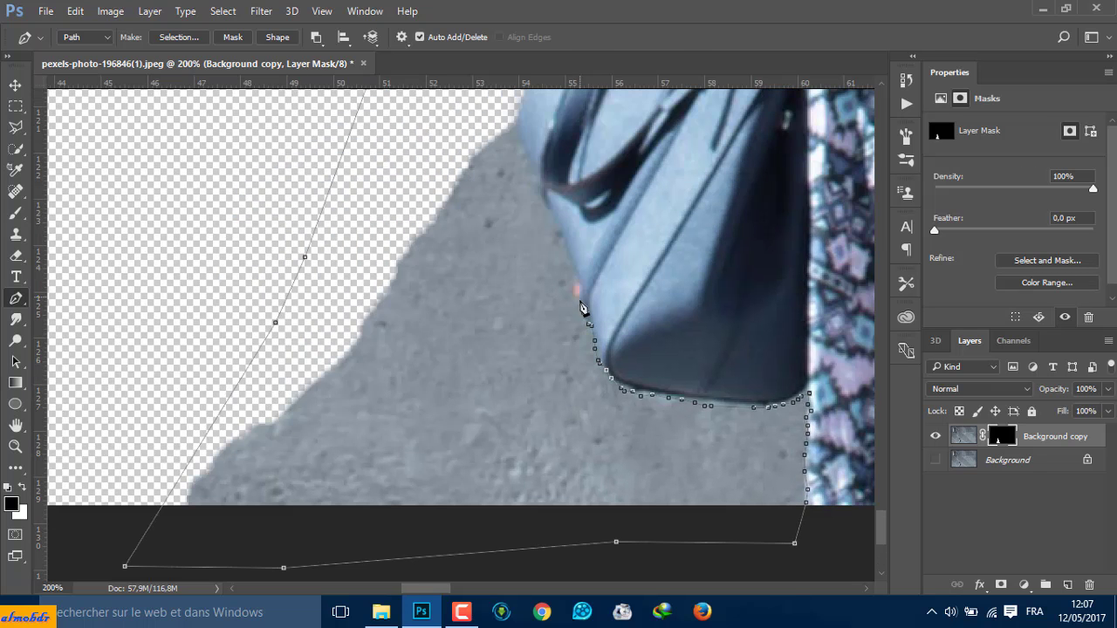
{"action": "scroll", "coordinate": [583, 307], "scroll_direction": "up", "scroll_amount": 3}
{"action": "key", "text": "ctrl+plus"}
Extend the path up along the bag, arm and dress edge toward the hat
{"action": "left_click", "coordinate": [554, 385]}
{"action": "left_click_drag", "start_coordinate": [504, 268], "coordinate": [454, 437]}
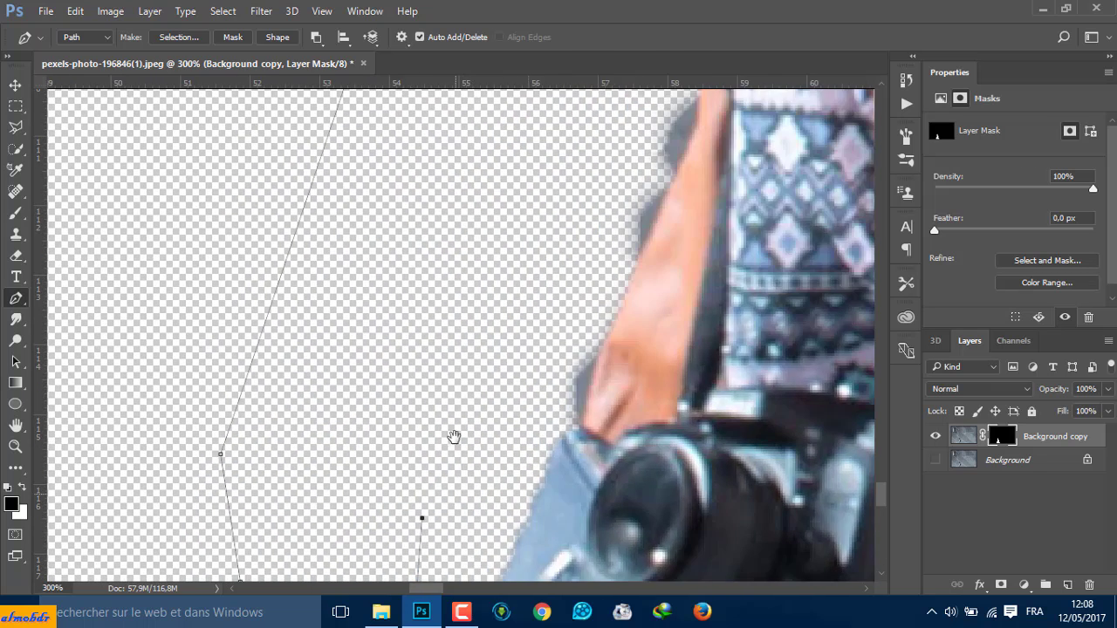
{"action": "left_click", "coordinate": [557, 269]}
{"action": "left_click", "coordinate": [642, 244]}
{"action": "left_click_drag", "start_coordinate": [642, 245], "coordinate": [490, 398]}
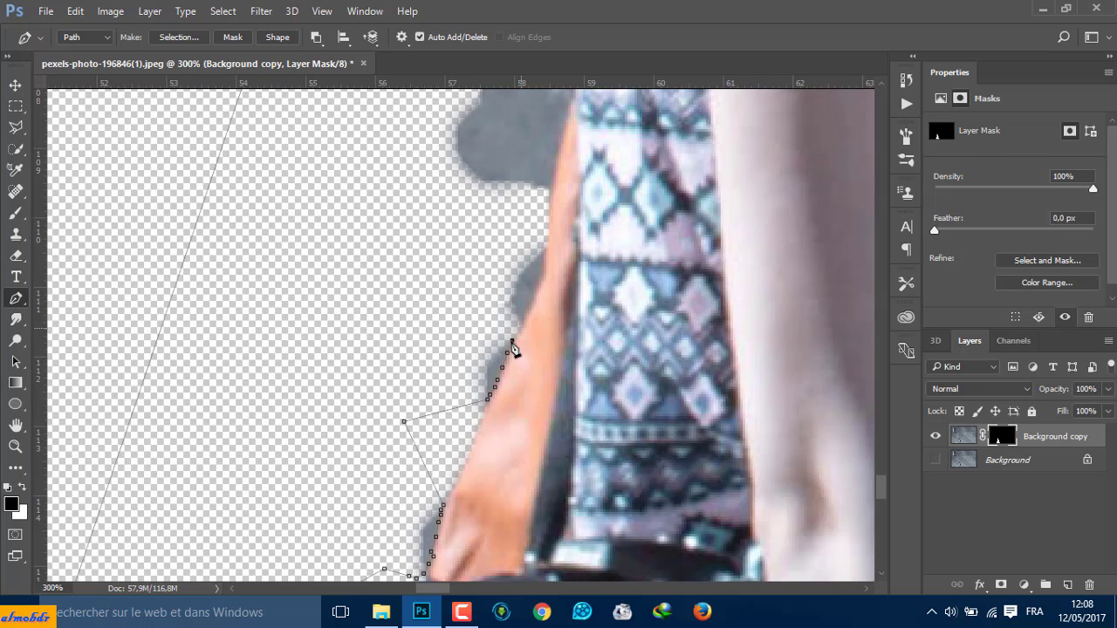
{"action": "scroll", "coordinate": [514, 349], "scroll_direction": "up", "scroll_amount": 3}
{"action": "left_click", "coordinate": [511, 427]}
{"action": "scroll", "coordinate": [533, 382], "scroll_direction": "up", "scroll_amount": 3}
{"action": "left_click", "coordinate": [522, 403]}
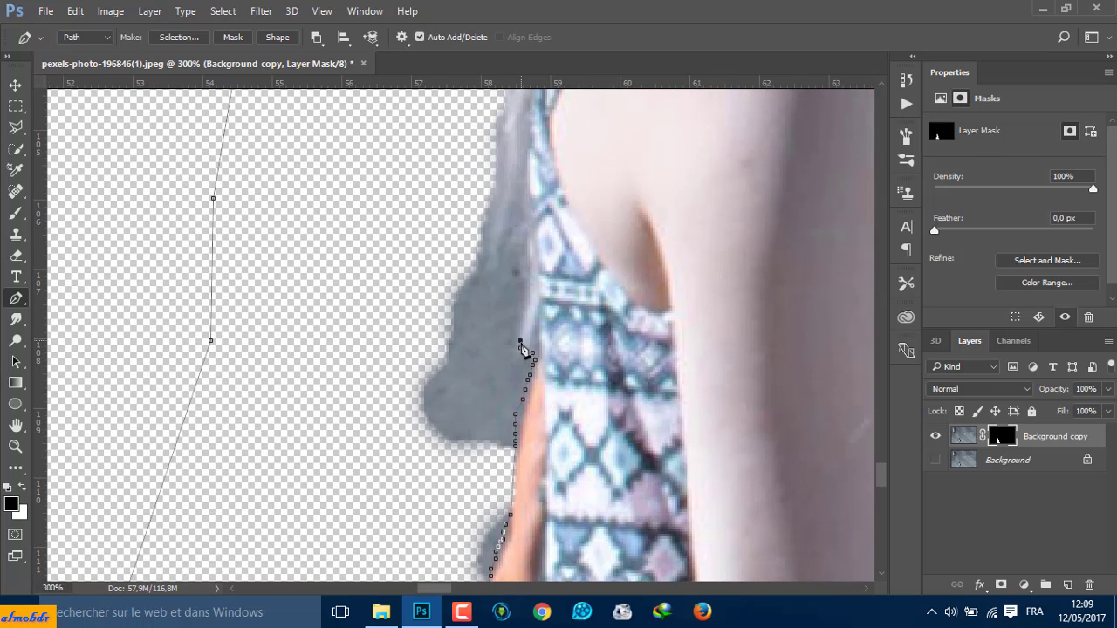
{"action": "left_click_drag", "start_coordinate": [513, 277], "coordinate": [402, 453]}
{"action": "scroll", "coordinate": [454, 353], "scroll_direction": "up", "scroll_amount": 5}
{"action": "left_click", "coordinate": [507, 326]}
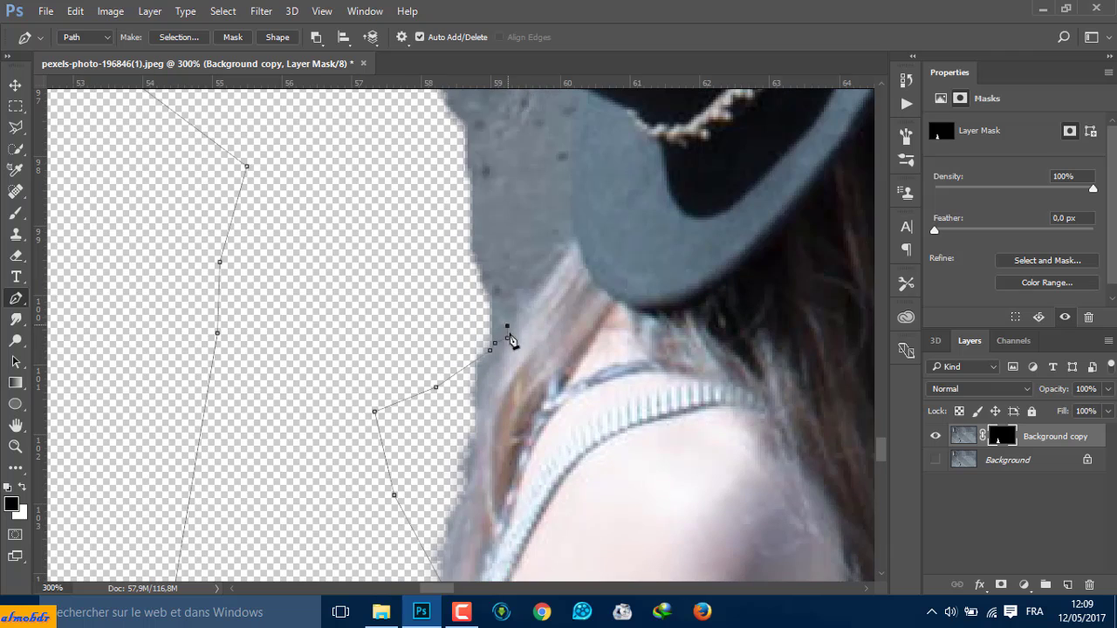
Add curved anchor points following the hat brim and its top edge
{"action": "scroll", "coordinate": [574, 229], "scroll_direction": "up", "scroll_amount": 5}
{"action": "left_click_drag", "start_coordinate": [504, 327], "coordinate": [525, 303]}
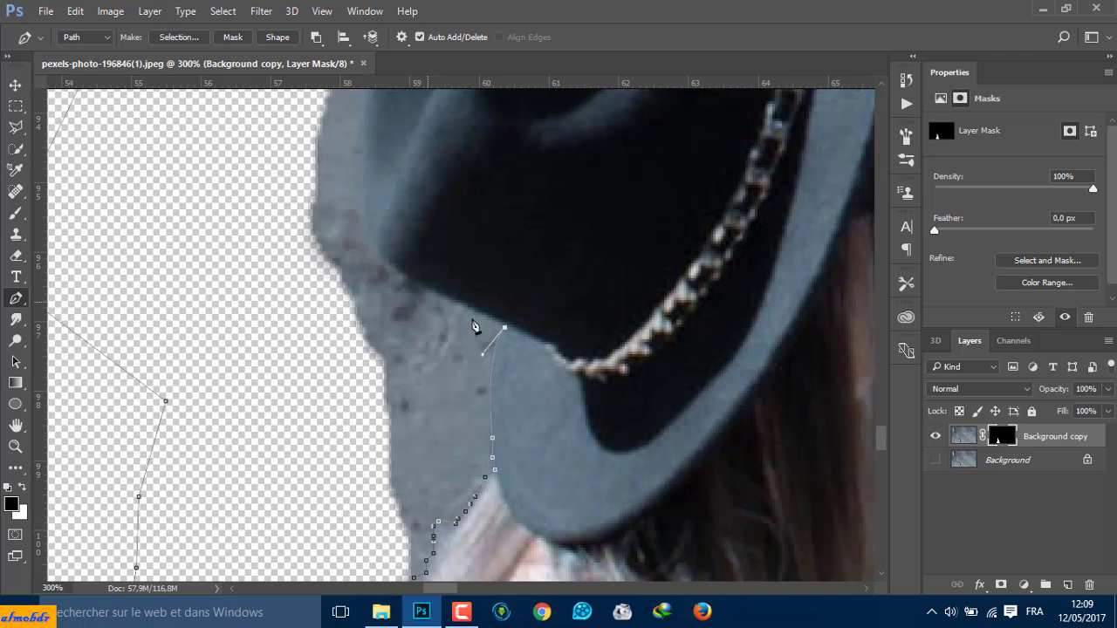
{"action": "scroll", "coordinate": [370, 237], "scroll_direction": "up", "scroll_amount": 3}
{"action": "left_click_drag", "start_coordinate": [361, 338], "coordinate": [362, 273]}
{"action": "scroll", "coordinate": [360, 309], "scroll_direction": "up", "scroll_amount": 5}
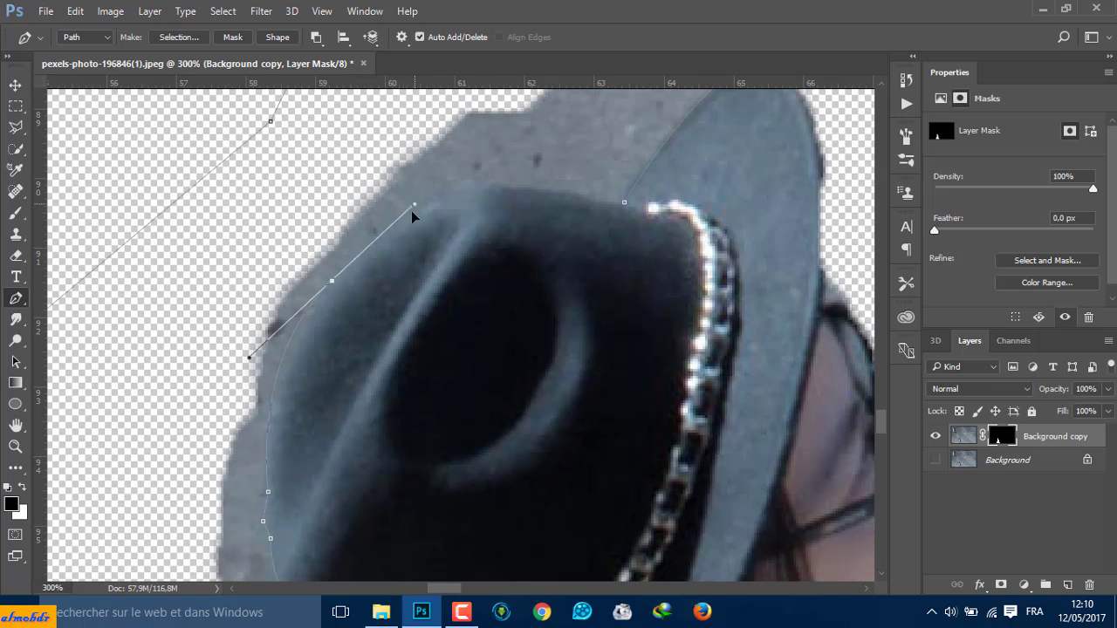
{"action": "left_click_drag", "start_coordinate": [420, 212], "coordinate": [471, 225]}
{"action": "left_click_drag", "start_coordinate": [554, 174], "coordinate": [559, 186]}
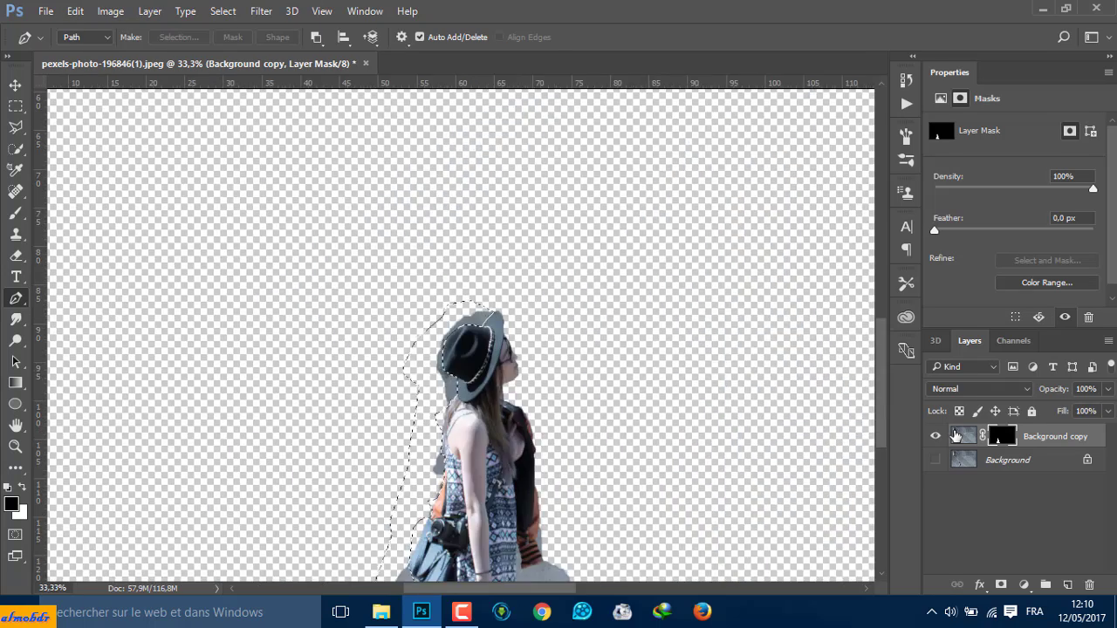
{"action": "scroll", "coordinate": [563, 232], "scroll_direction": "down", "scroll_amount": 8}
Trace a closed pen path around the concrete patch beside the striped sleeve
{"action": "key", "text": "b"}
{"action": "right_click", "coordinate": [454, 262]}
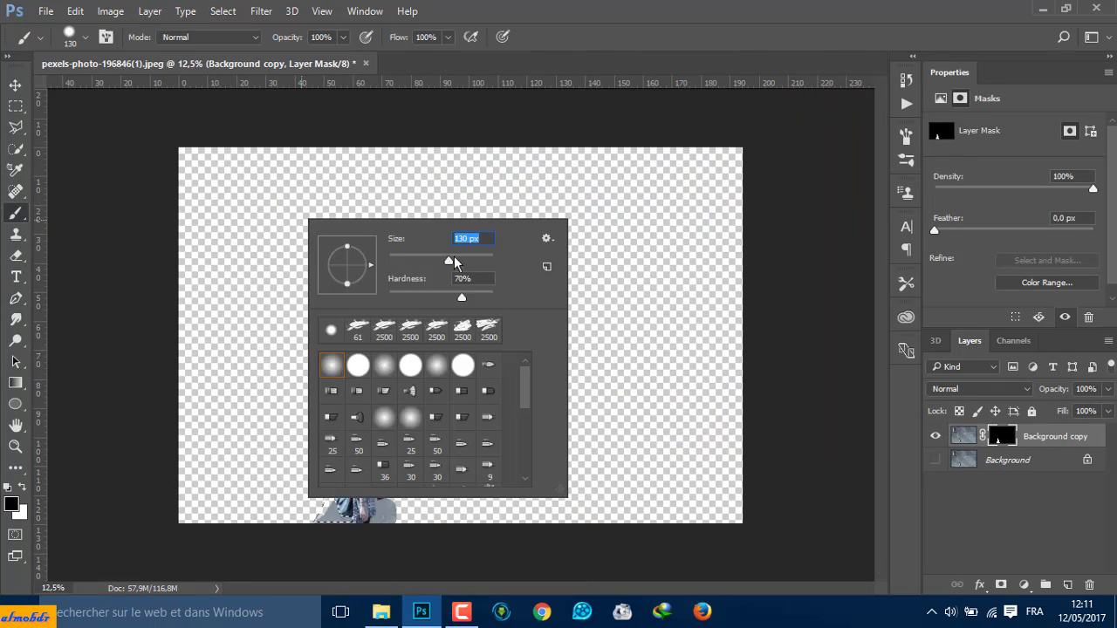
{"action": "key", "text": "Escape"}
{"action": "key", "text": "l"}
{"action": "key", "text": "p"}
{"action": "scroll", "coordinate": [375, 489], "scroll_direction": "up", "scroll_amount": 4}
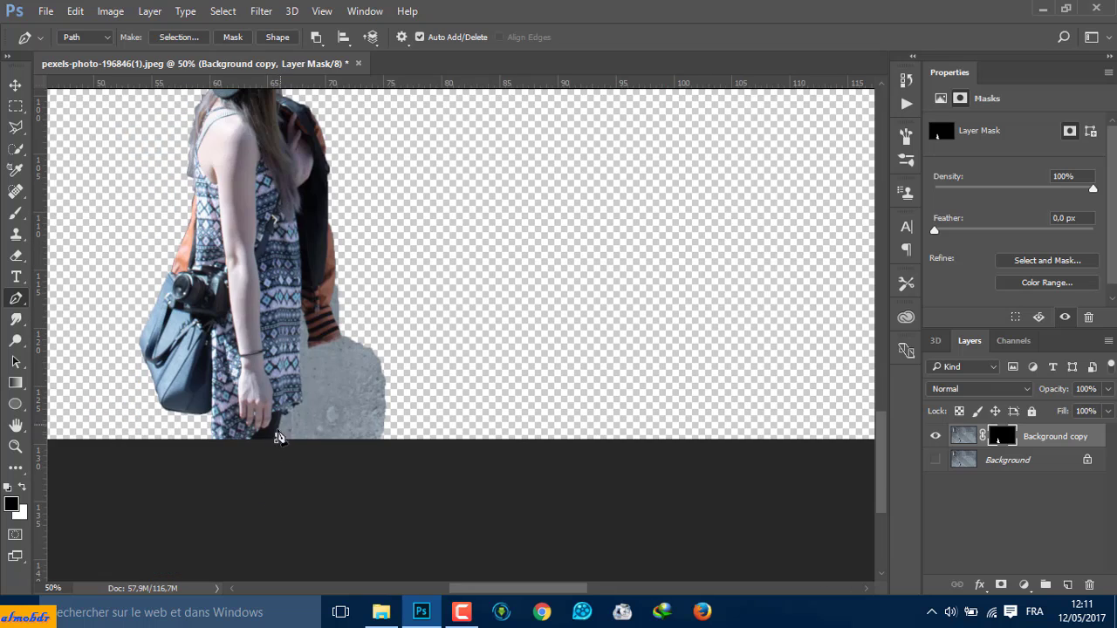
{"action": "scroll", "coordinate": [301, 400], "scroll_direction": "up", "scroll_amount": 4}
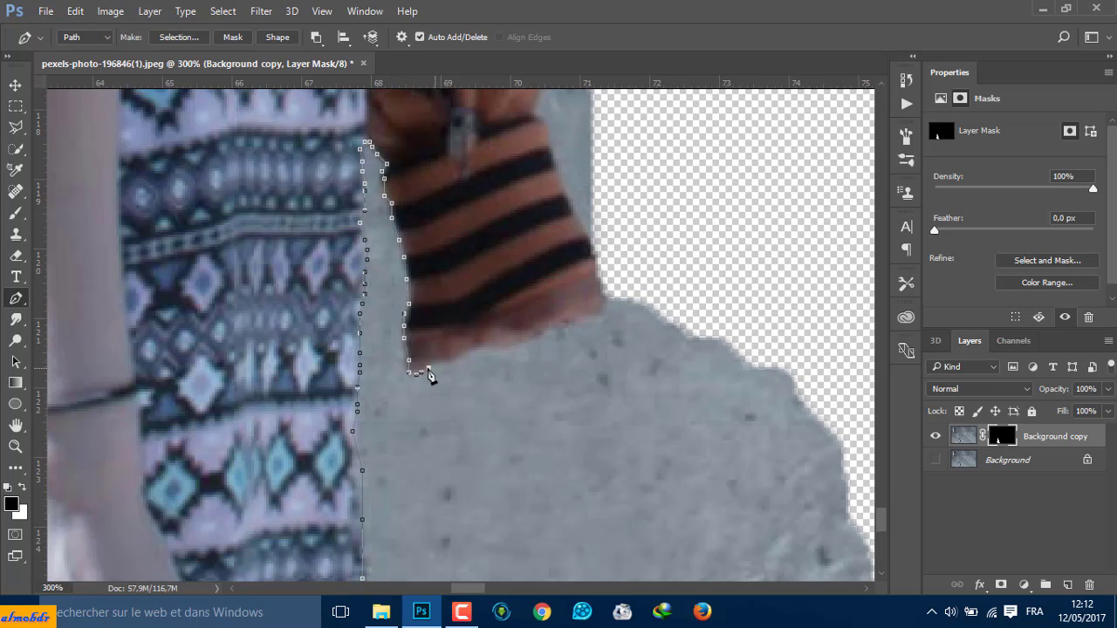
{"action": "left_click", "coordinate": [604, 259]}
{"action": "scroll", "coordinate": [575, 386], "scroll_direction": "up", "scroll_amount": 3}
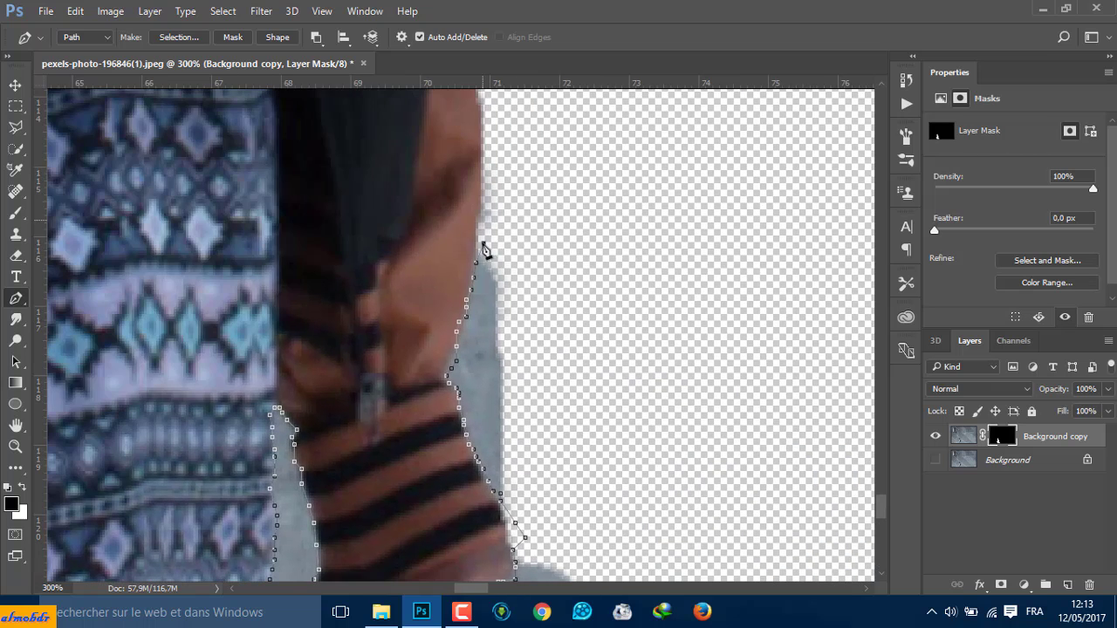
{"action": "scroll", "coordinate": [481, 244], "scroll_direction": "down", "scroll_amount": 5}
{"action": "scroll", "coordinate": [804, 524], "scroll_direction": "down", "scroll_amount": 3}
{"action": "left_click", "coordinate": [287, 367]}
Turn the path into a selection and paint it black on the mask
{"action": "key", "text": "ctrl+Return"}
{"action": "scroll", "coordinate": [643, 166], "scroll_direction": "down", "scroll_amount": 4}
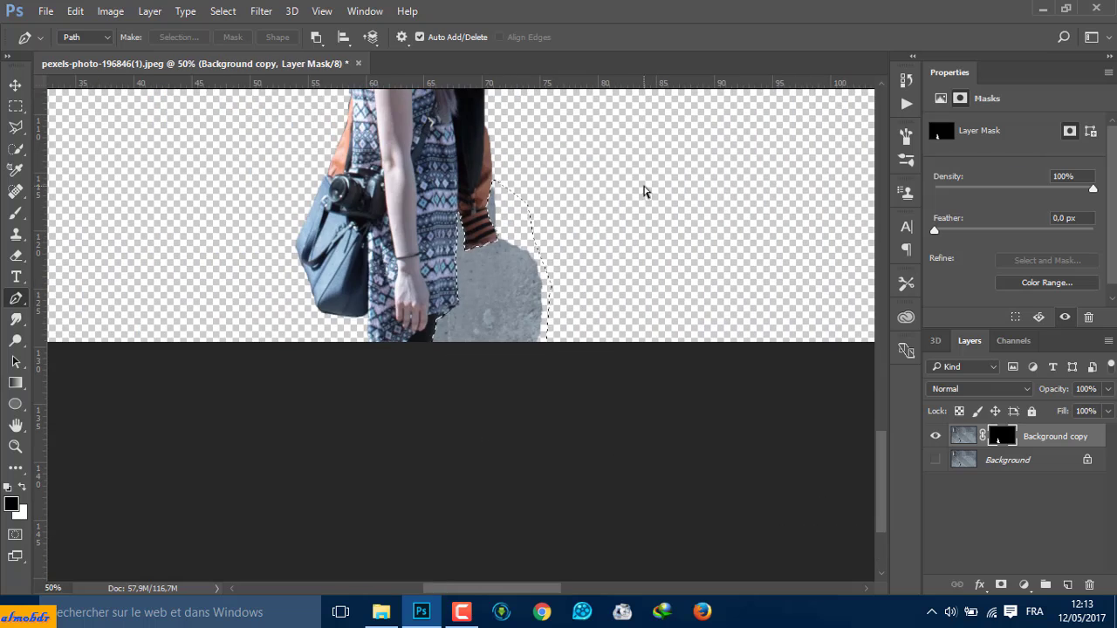
{"action": "left_click", "coordinate": [223, 11]}
{"action": "left_click", "coordinate": [253, 88]}
{"action": "key", "text": "b"}
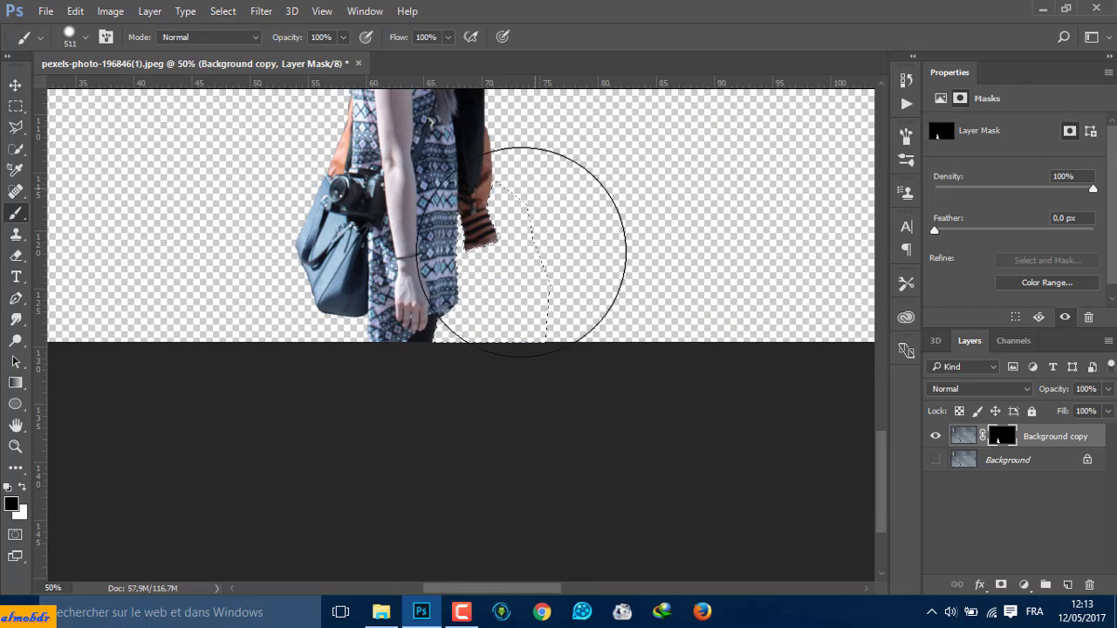
{"action": "scroll", "coordinate": [760, 399], "scroll_direction": "down", "scroll_amount": 3}
Open Select and Mask from the layer mask's context menu
{"action": "right_click", "coordinate": [1001, 436]}
{"action": "left_click", "coordinate": [984, 407]}
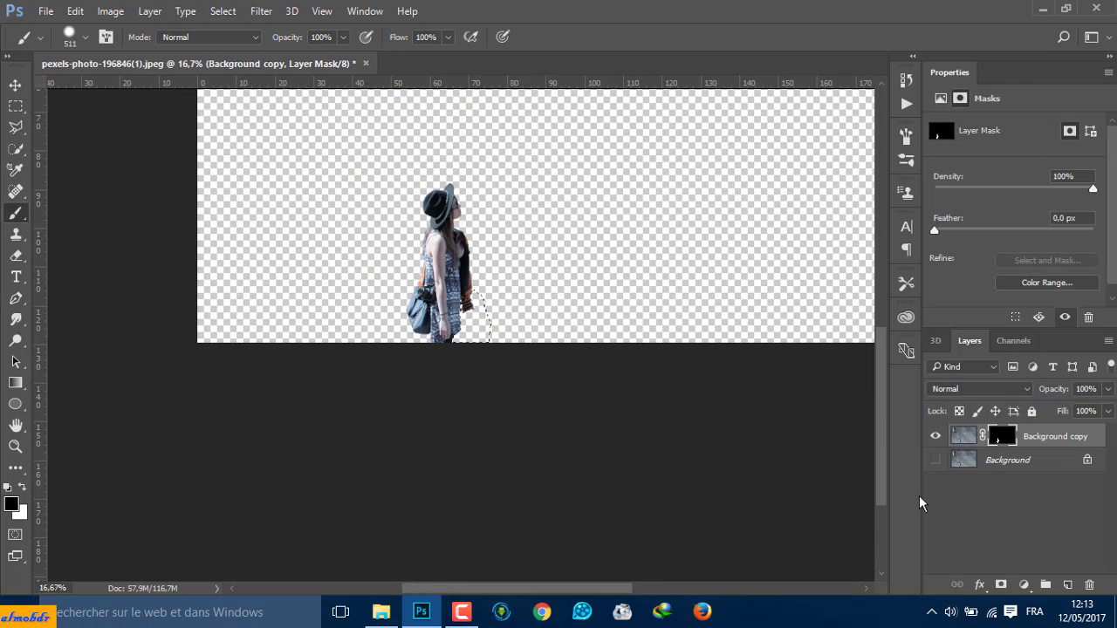
{"action": "left_click", "coordinate": [1080, 572]}
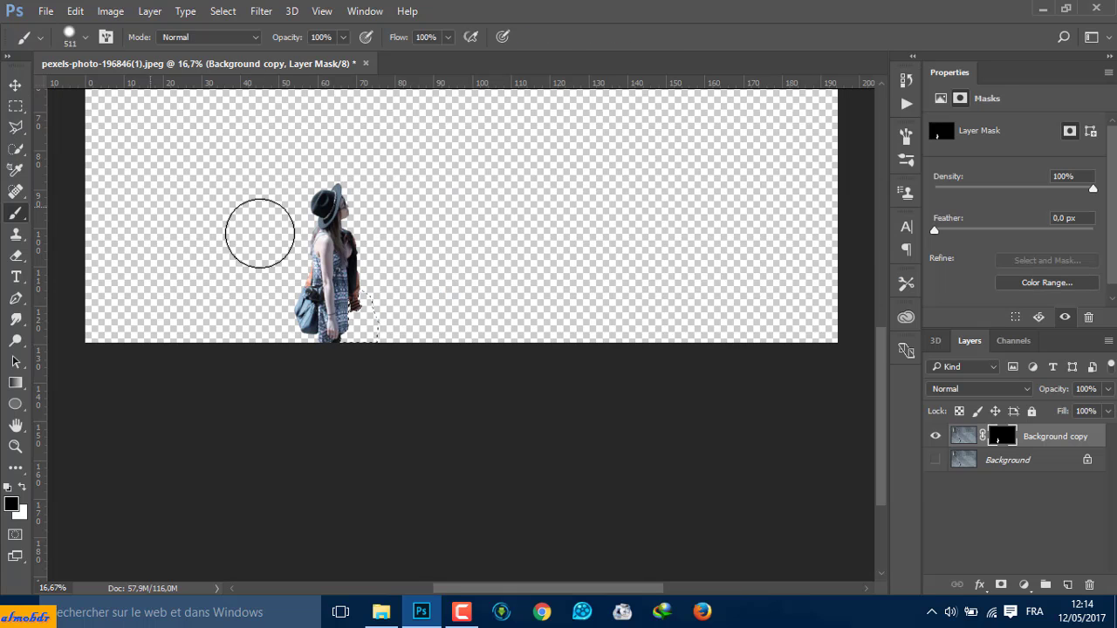
{"action": "key", "text": "m"}
{"action": "right_click", "coordinate": [1002, 435]}
{"action": "left_click", "coordinate": [985, 398]}
Refine the hat edge with a 28 px brush, Smart Radius, 1 px radius and Smooth 14
{"action": "key", "text": "ctrl+plus"}
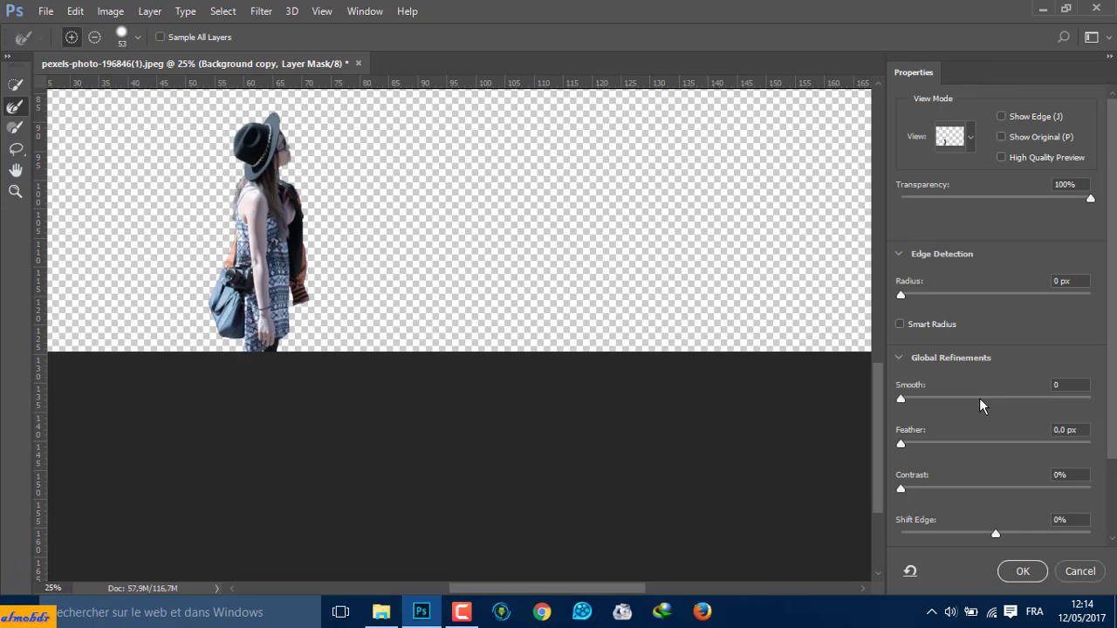
{"action": "key", "text": "ctrl+plus"}
{"action": "key", "text": "ctrl+plus"}
{"action": "key", "text": "ctrl+plus"}
{"action": "key", "text": "ctrl+plus"}
{"action": "key", "text": "ctrl+plus"}
{"action": "left_click_drag", "start_coordinate": [435, 425], "coordinate": [644, 398]}
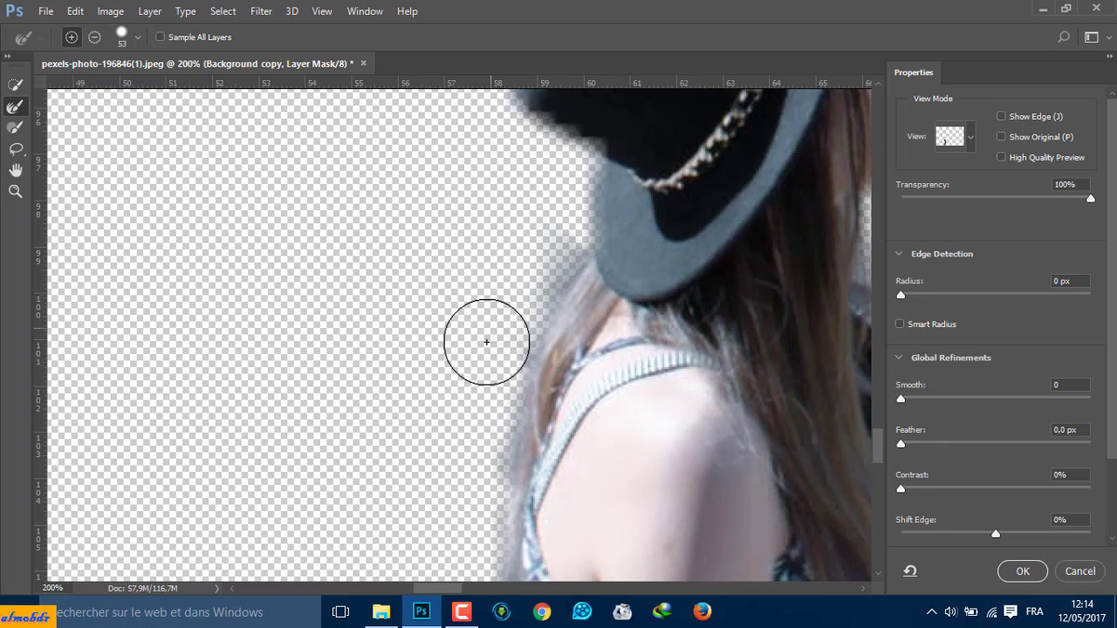
{"action": "left_click_drag", "start_coordinate": [442, 507], "coordinate": [403, 517]}
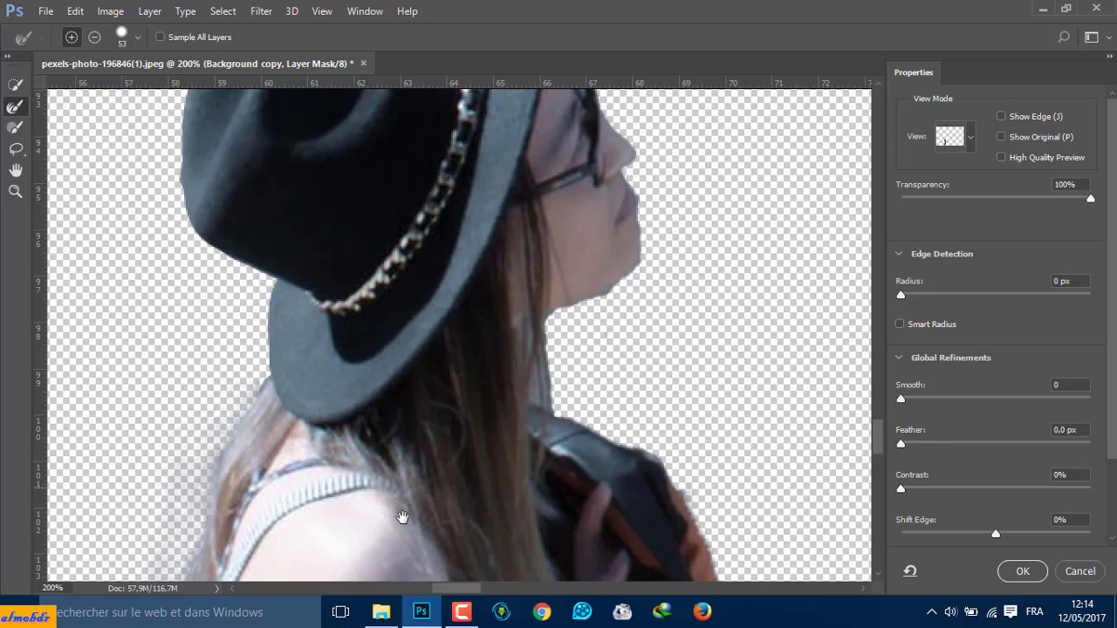
{"action": "left_click", "coordinate": [137, 36]}
{"action": "left_click_drag", "start_coordinate": [74, 88], "coordinate": [64, 87]}
{"action": "key", "text": "Return"}
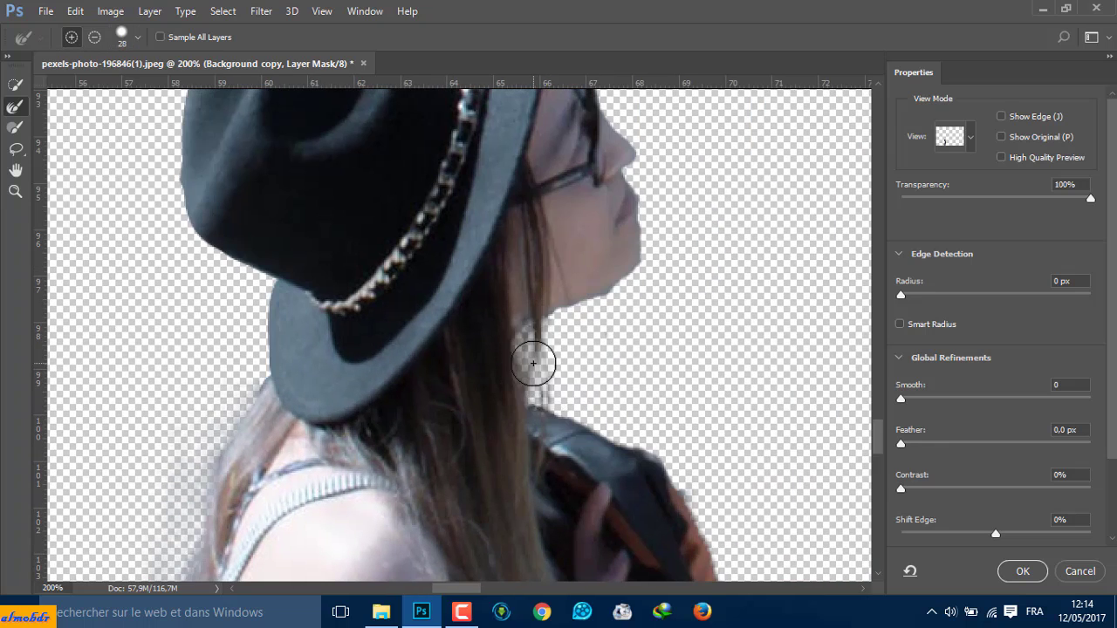
{"action": "left_click", "coordinate": [900, 324]}
{"action": "mouse_move", "coordinate": [901, 295]}
{"action": "left_mouse_down"}
{"action": "mouse_move", "coordinate": [920, 299]}
{"action": "mouse_move", "coordinate": [903, 302]}
{"action": "left_mouse_up"}
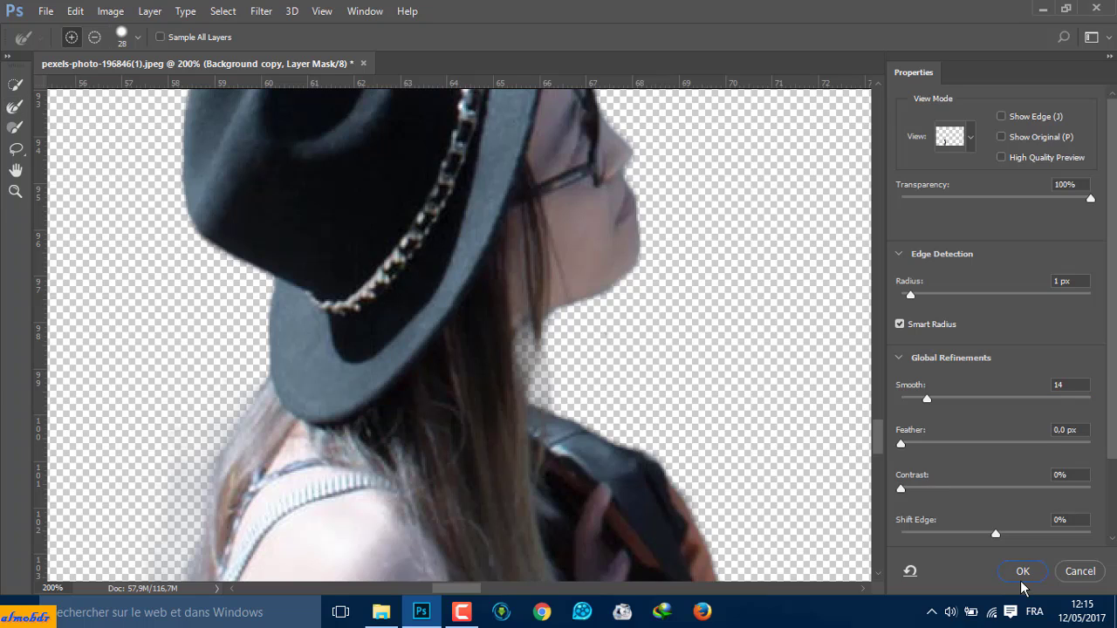
{"action": "left_click", "coordinate": [1023, 572]}
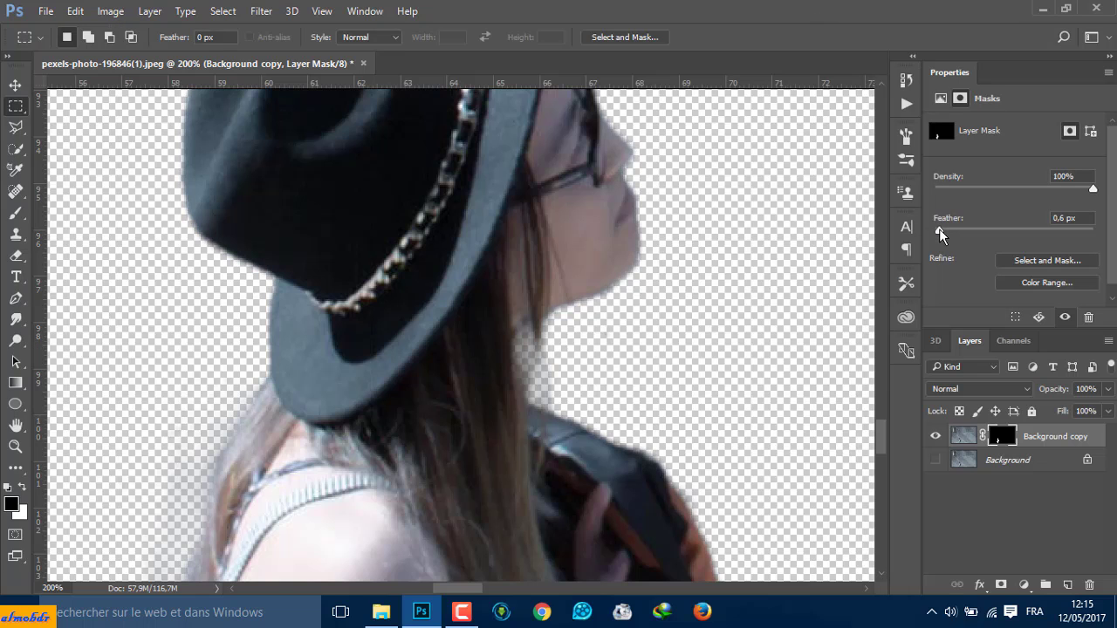
Apply the layer mask to the woman's layer and show the concrete wall background
{"action": "right_click", "coordinate": [1013, 443]}
{"action": "left_click", "coordinate": [932, 324]}
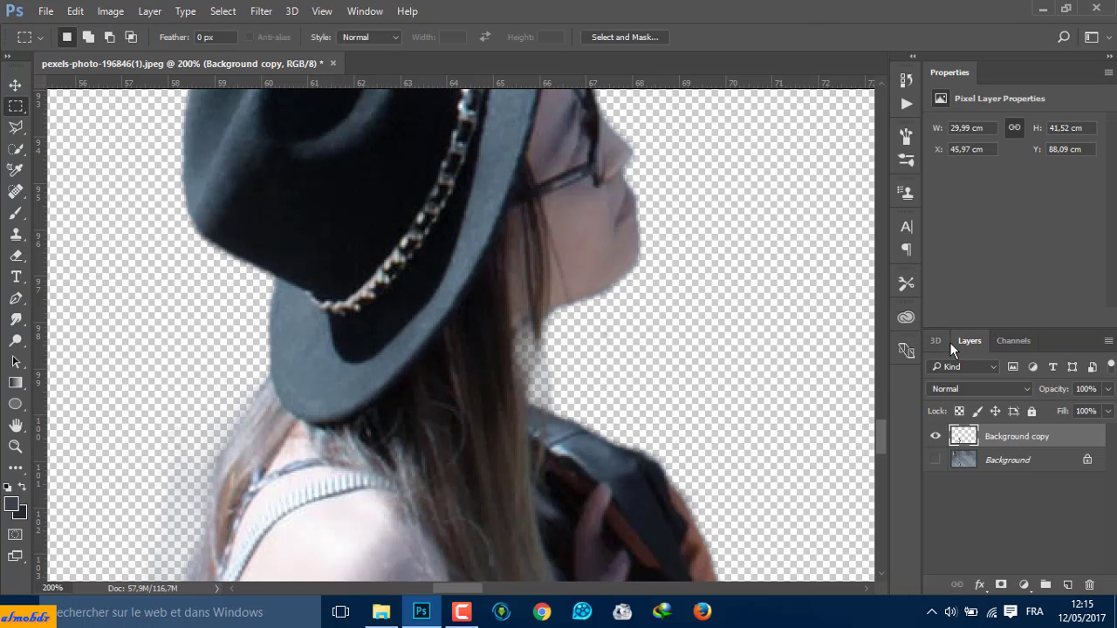
{"action": "left_click", "coordinate": [936, 460]}
{"action": "key", "text": "ctrl+minus"}
{"action": "key", "text": "ctrl+minus"}
{"action": "key", "text": "ctrl+minus"}
{"action": "key", "text": "ctrl+minus"}
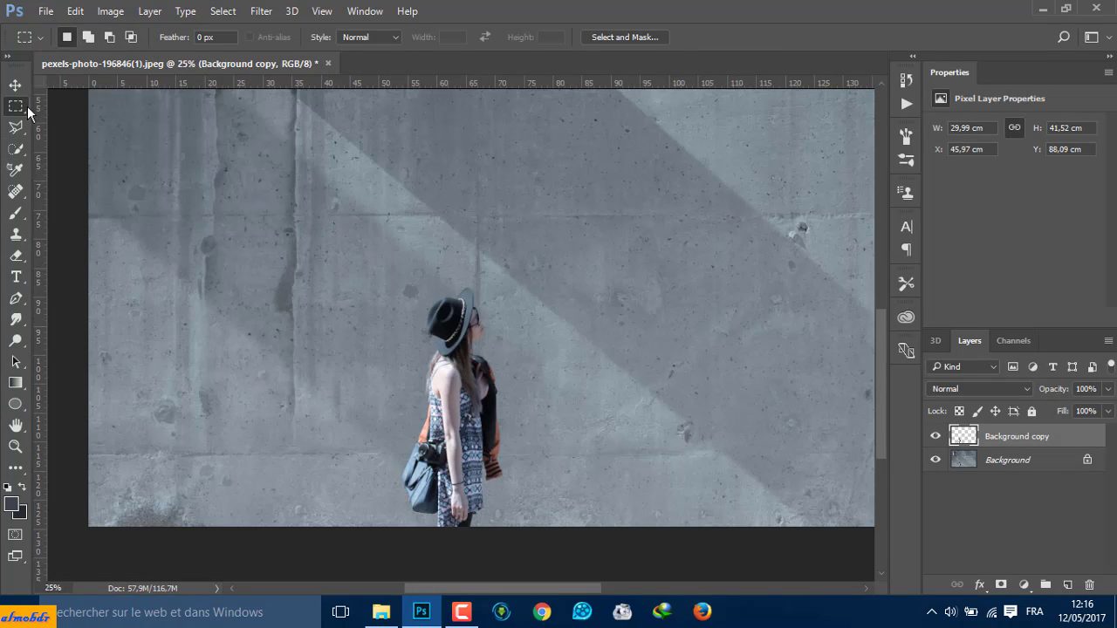
Select around the woman with the Polygonal Lasso and duplicate the Background layer
{"action": "left_click", "coordinate": [16, 127]}
{"action": "left_click", "coordinate": [97, 157]}
{"action": "left_click", "coordinate": [402, 522]}
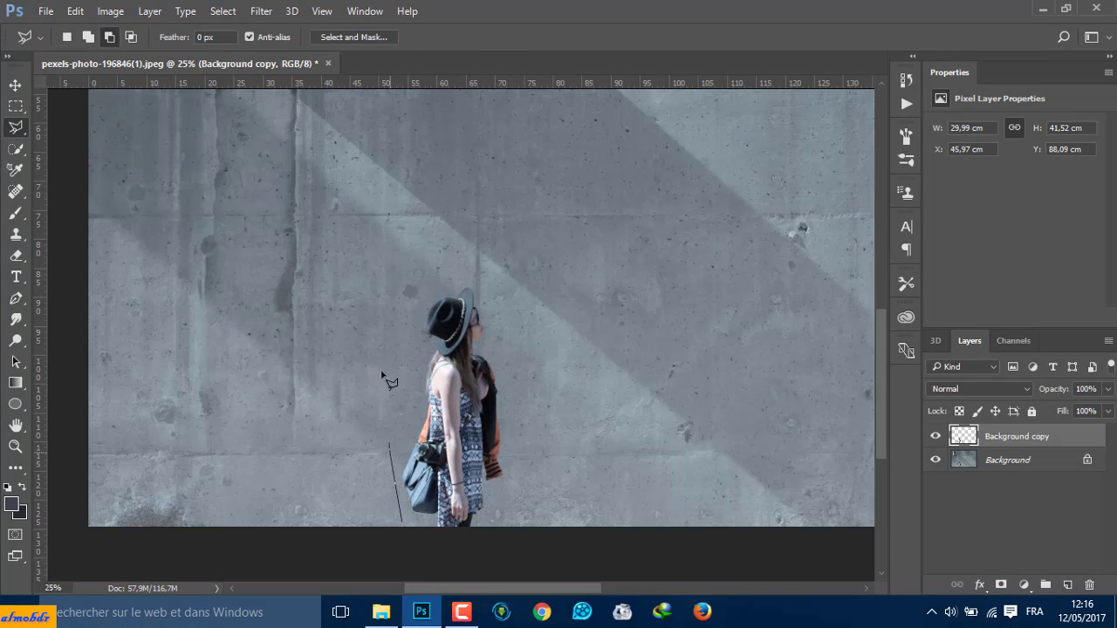
{"action": "double_click", "coordinate": [422, 542]}
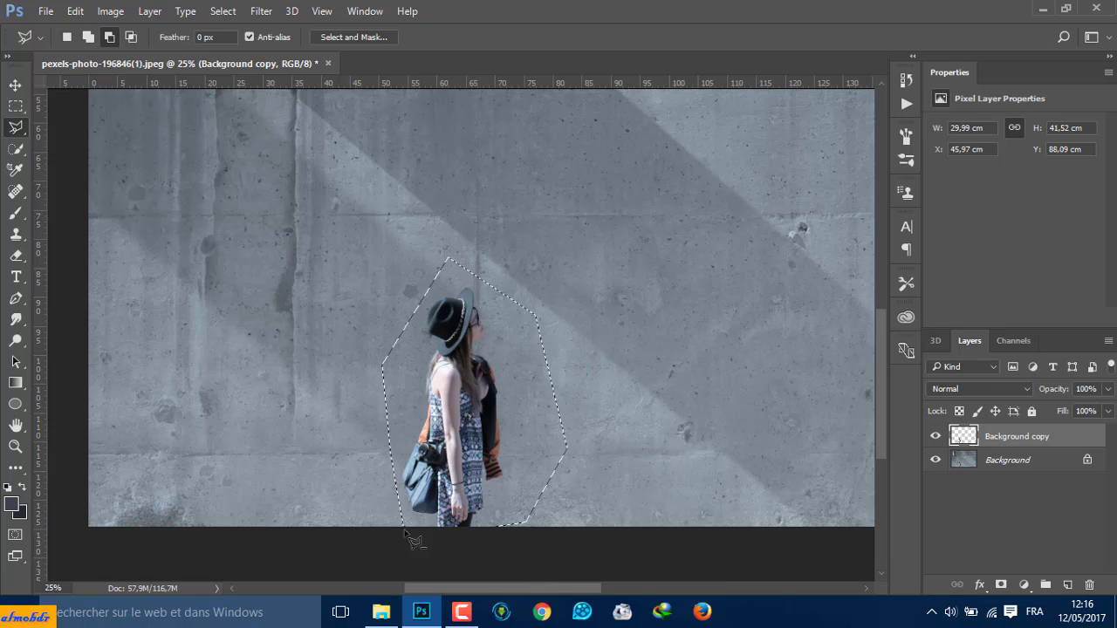
{"action": "left_click_drag", "start_coordinate": [1002, 460], "coordinate": [1056, 591]}
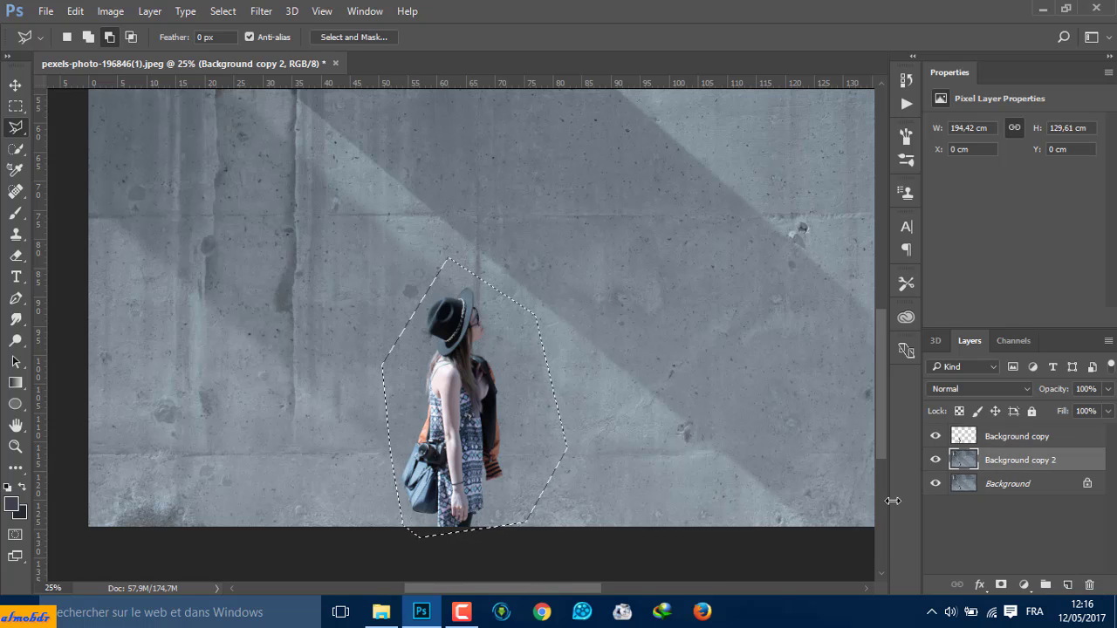
Erase the woman from the duplicated wall with a Content-Aware Fill
{"action": "left_click", "coordinate": [75, 10]}
{"action": "left_click", "coordinate": [148, 251]}
{"action": "left_click", "coordinate": [571, 165]}
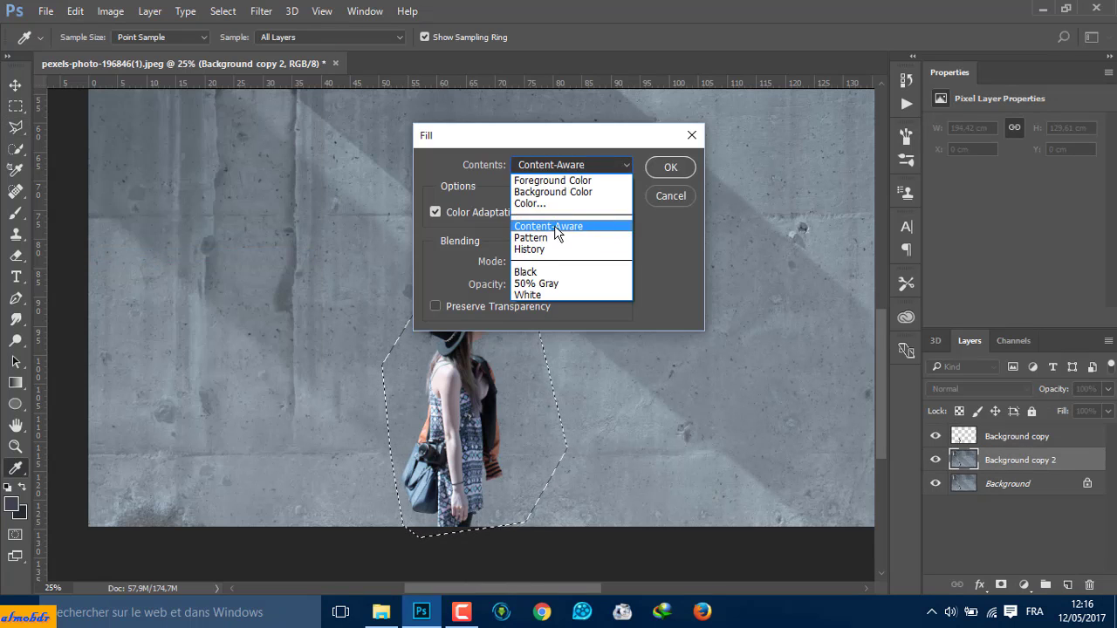
{"action": "left_click", "coordinate": [555, 225]}
{"action": "left_click", "coordinate": [671, 166]}
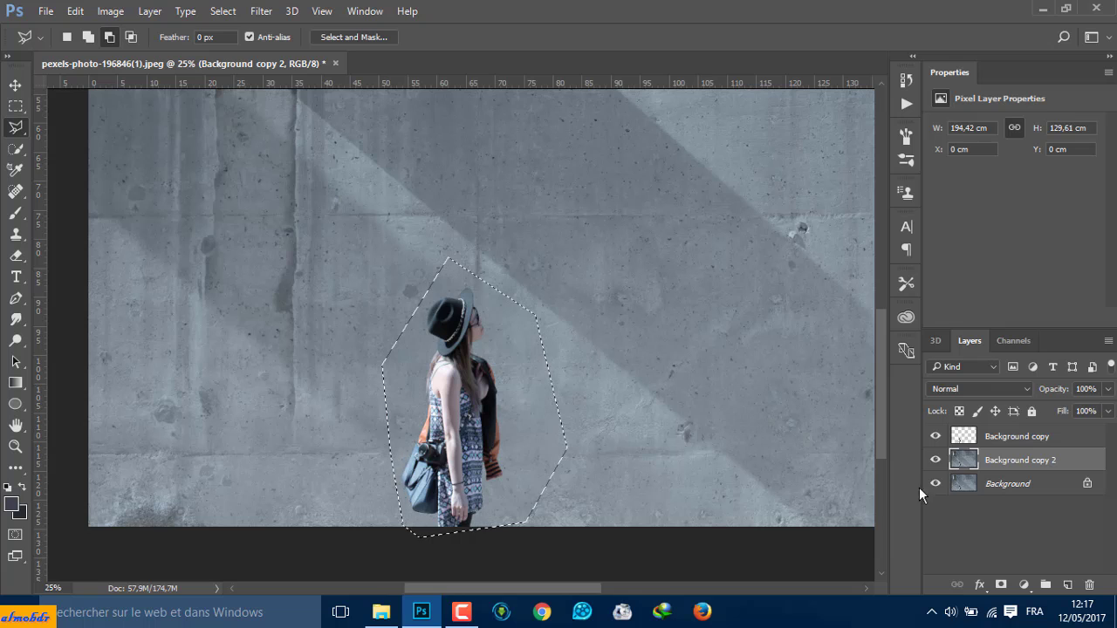
Check the filled wall alone and delete the original Background layer
{"action": "left_click", "coordinate": [935, 460], "text": "alt"}
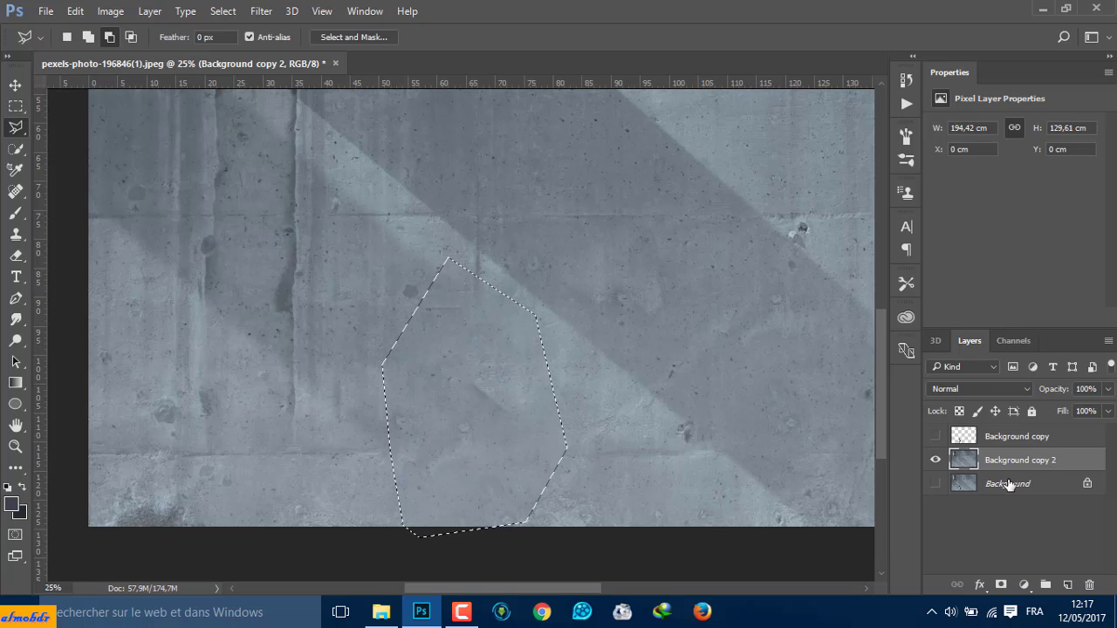
{"action": "key", "text": "ctrl+minus"}
{"action": "key", "text": "ctrl+minus"}
{"action": "key", "text": "ctrl+minus"}
{"action": "left_click_drag", "start_coordinate": [1004, 485], "coordinate": [1088, 586]}
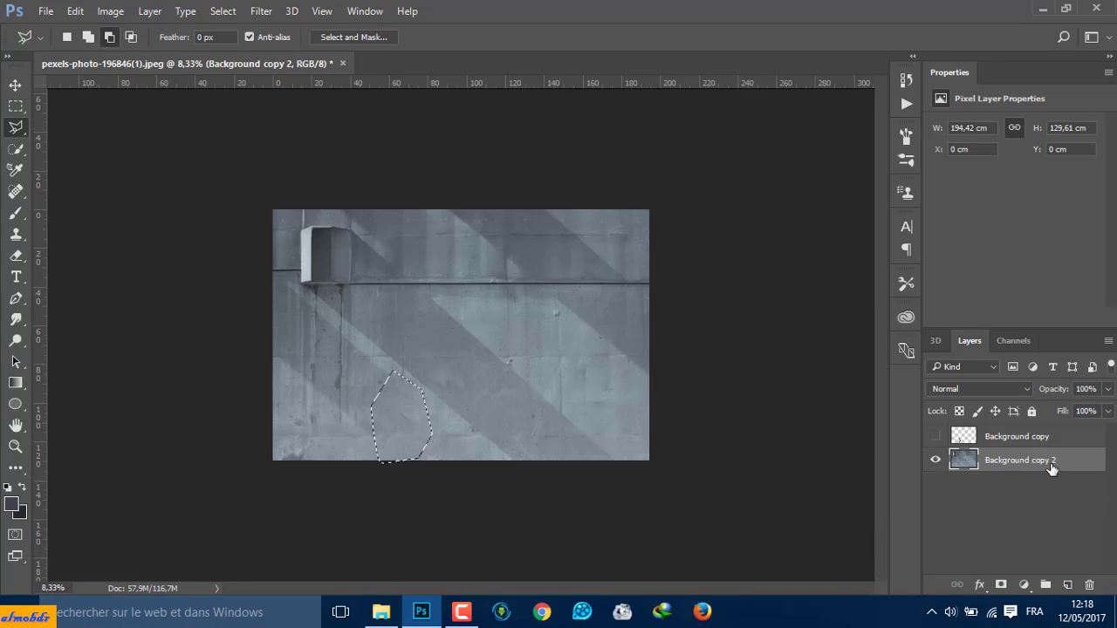
Rename the Background copy 2 layer to Background
{"action": "double_click", "coordinate": [958, 463]}
{"action": "left_click", "coordinate": [979, 98]}
{"action": "double_click", "coordinate": [1027, 463]}
{"action": "key", "text": "BackSpace"}
{"action": "key", "text": "BackSpace"}
{"action": "key", "text": "Return"}
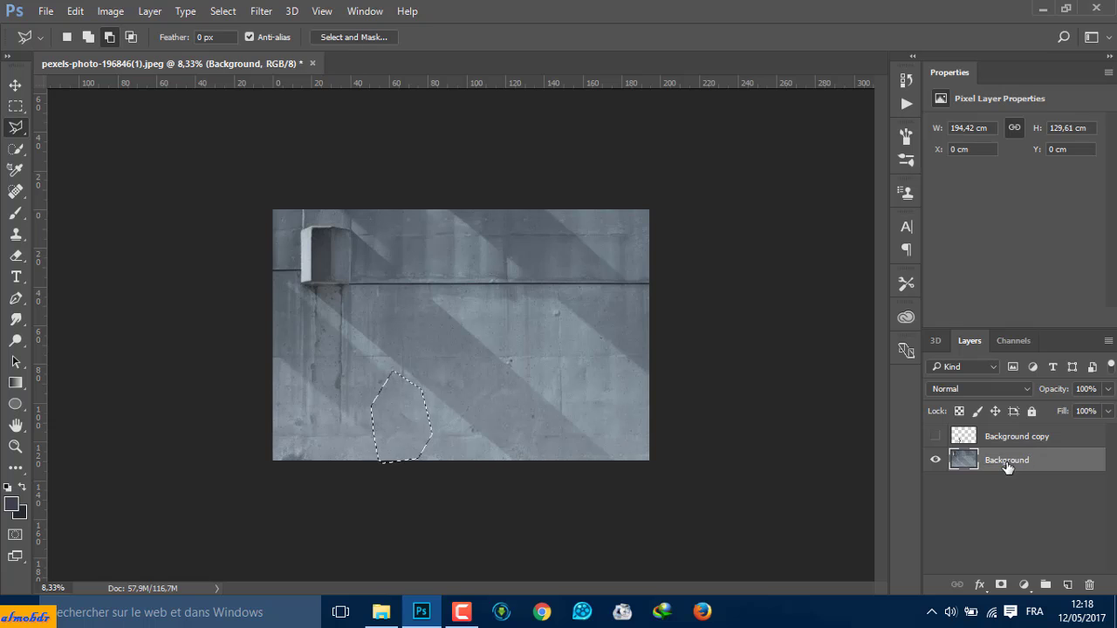
Rename the cut-out woman's layer to model
{"action": "left_click", "coordinate": [1015, 439]}
{"action": "double_click", "coordinate": [1020, 439]}
{"action": "type", "text": "model"}
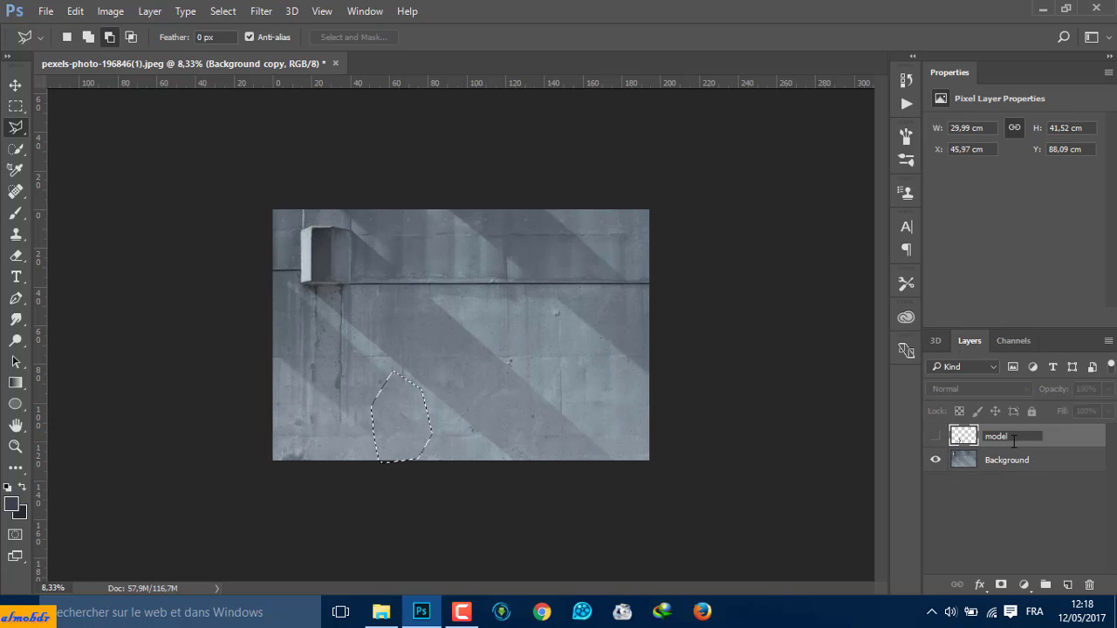
{"action": "left_click", "coordinate": [1016, 551]}
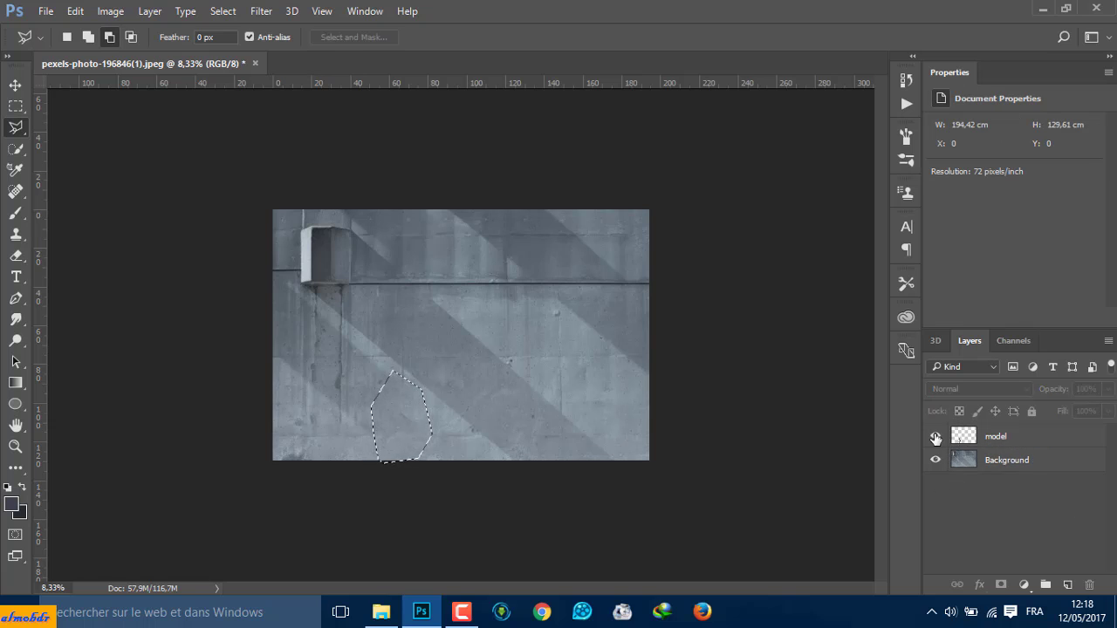
Convert the wall layer into the locked Background layer via the Layer menu
{"action": "left_click", "coordinate": [15, 108]}
{"action": "right_click", "coordinate": [1065, 462]}
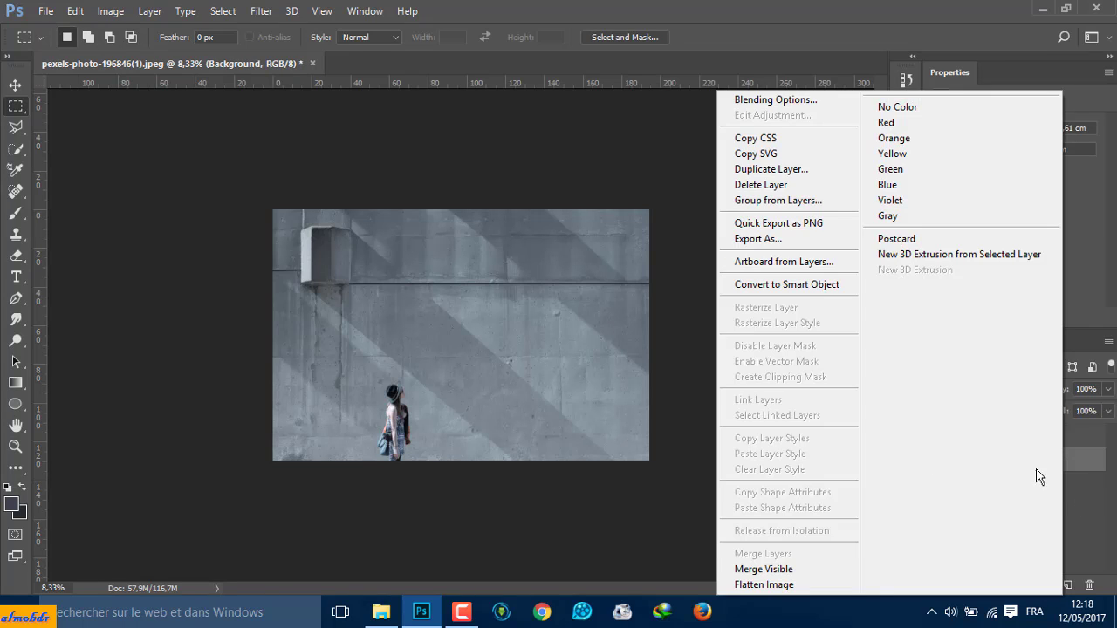
{"action": "left_click", "coordinate": [322, 11]}
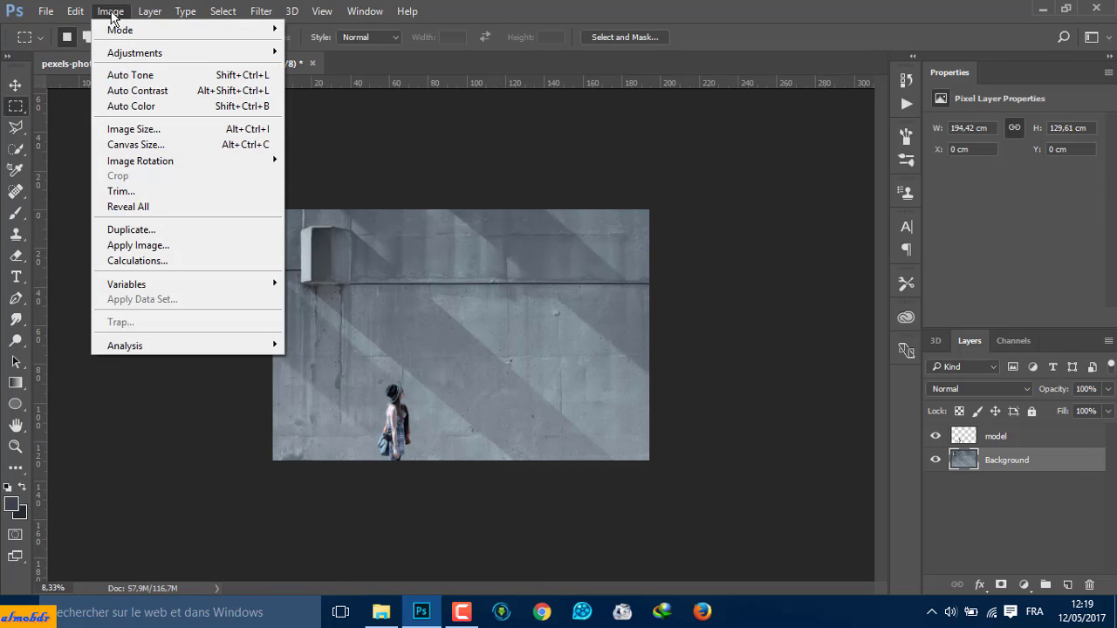
{"action": "mouse_move", "coordinate": [234, 173]}
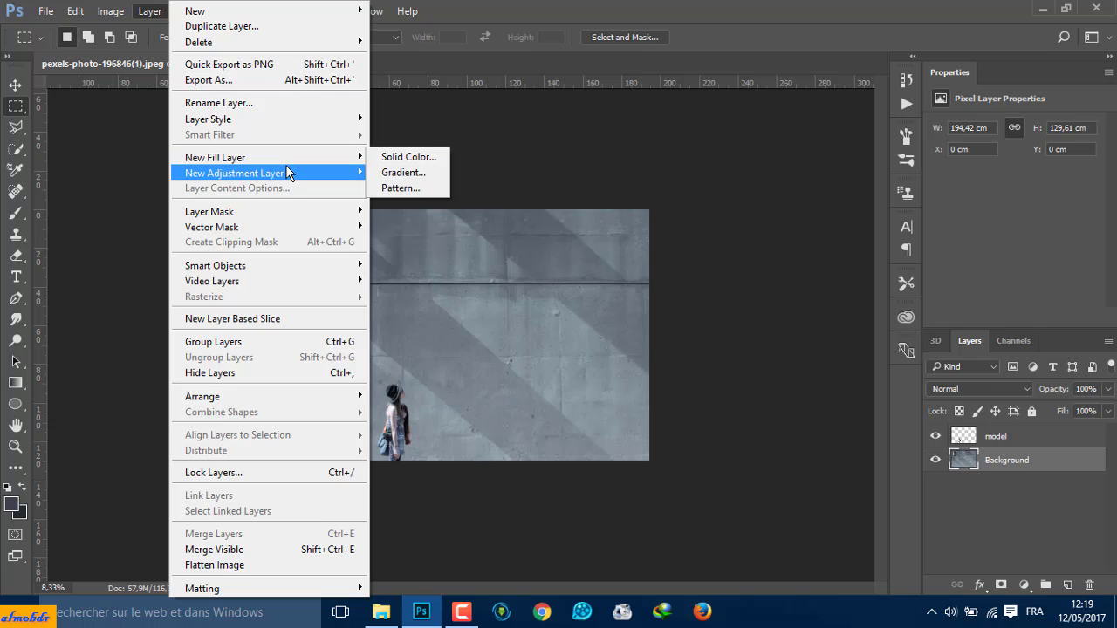
{"action": "left_click", "coordinate": [290, 27]}
{"action": "left_click", "coordinate": [698, 211]}
{"action": "left_click", "coordinate": [151, 10]}
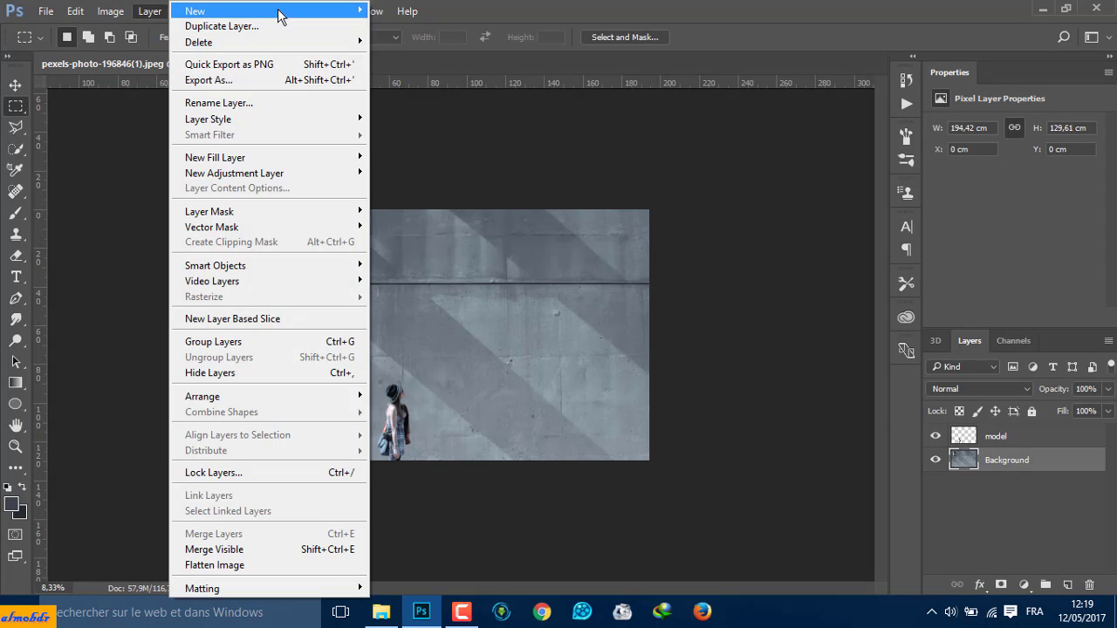
{"action": "left_click", "coordinate": [437, 26]}
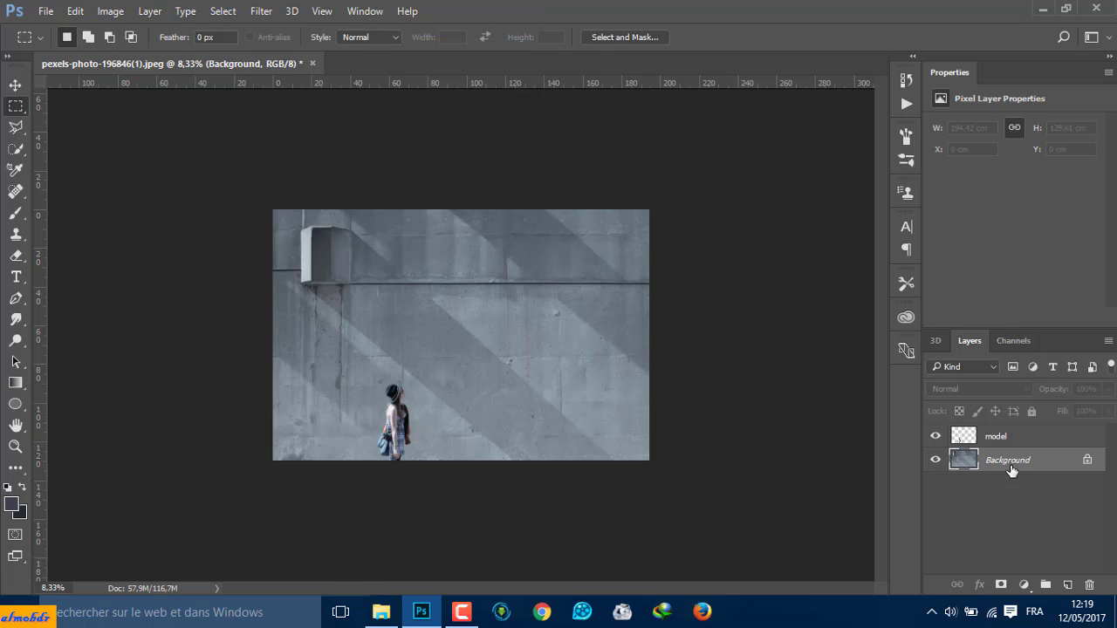
{"action": "left_click", "coordinate": [936, 437]}
{"action": "left_click", "coordinate": [936, 436]}
Drag 812338.jpg from the downloads folder into Photoshop as a new document
{"action": "left_click", "coordinate": [381, 612]}
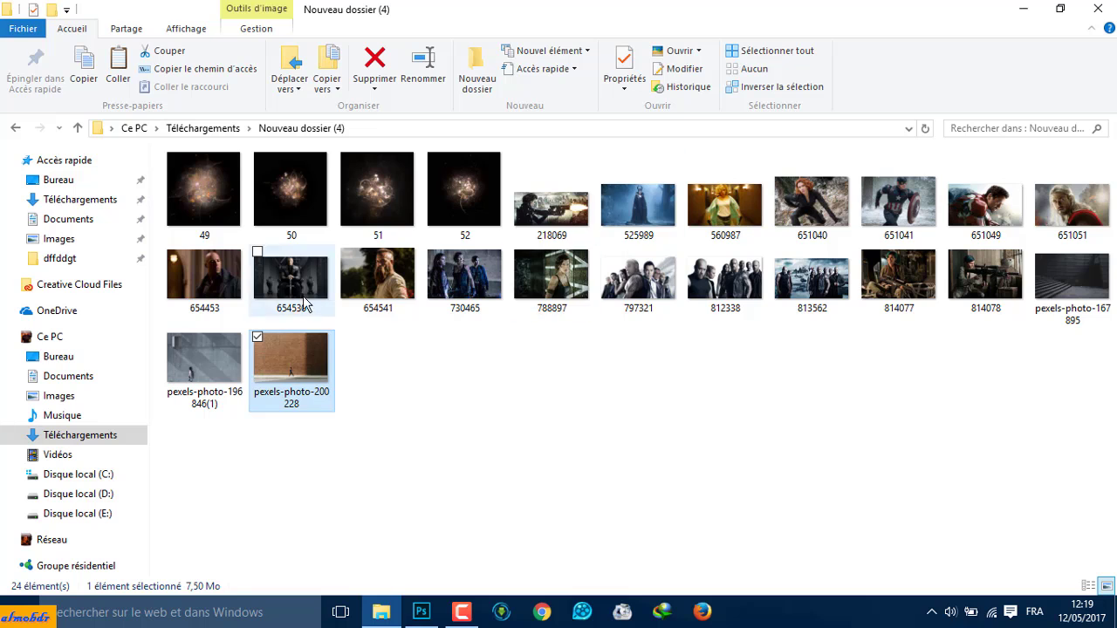
{"action": "left_click", "coordinate": [674, 238]}
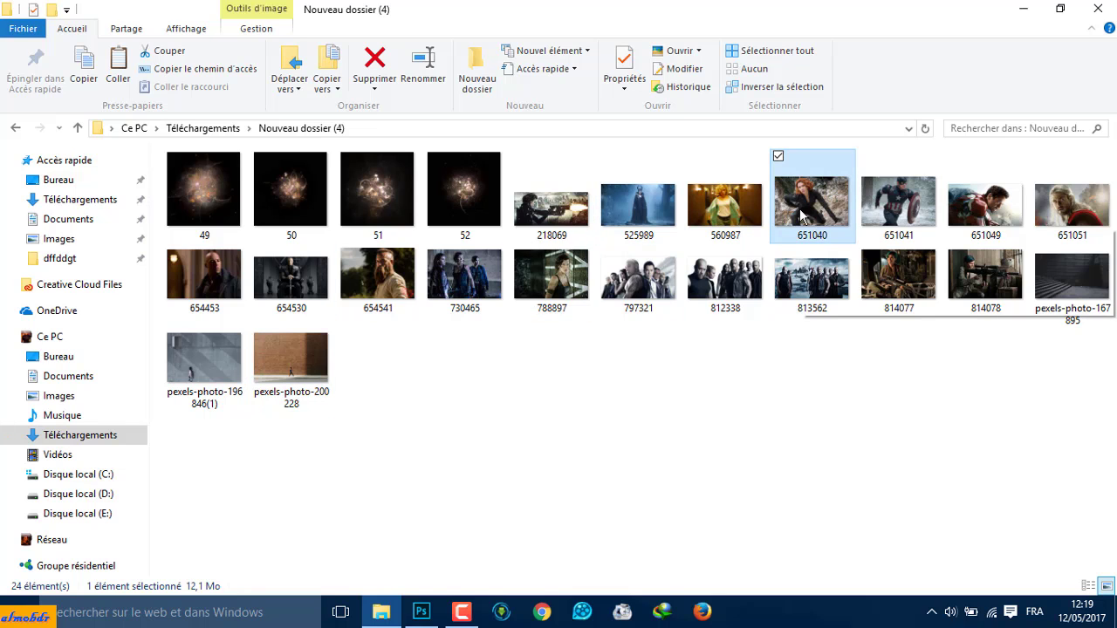
{"action": "mouse_move", "coordinate": [723, 288]}
{"action": "left_mouse_down"}
{"action": "mouse_move", "coordinate": [410, 438]}
{"action": "mouse_move", "coordinate": [822, 41]}
{"action": "mouse_move", "coordinate": [774, 58]}
{"action": "left_mouse_up"}
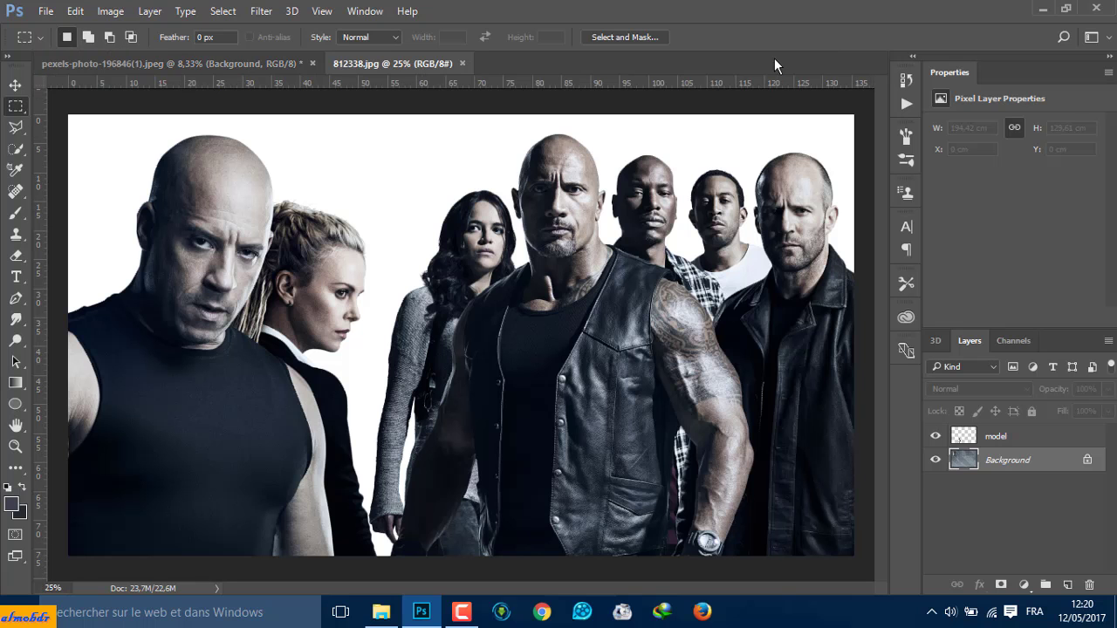
Select the white background with Color Range and make an inverted mask showing only the group
{"action": "left_click", "coordinate": [223, 11]}
{"action": "left_click", "coordinate": [275, 174]}
{"action": "left_click", "coordinate": [698, 131]}
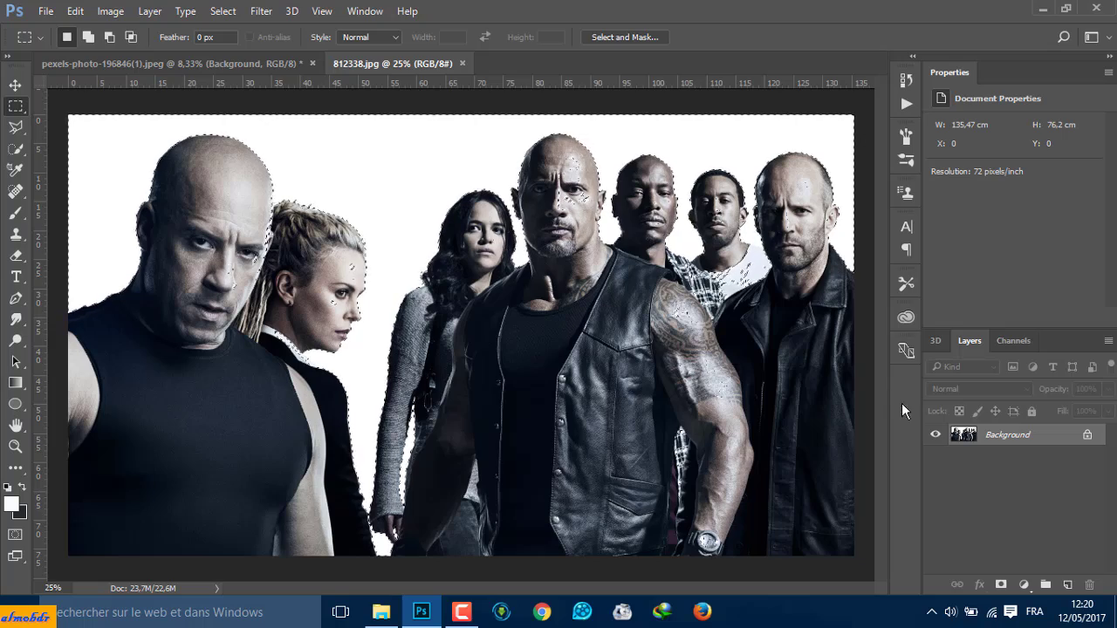
{"action": "left_click", "coordinate": [1003, 586]}
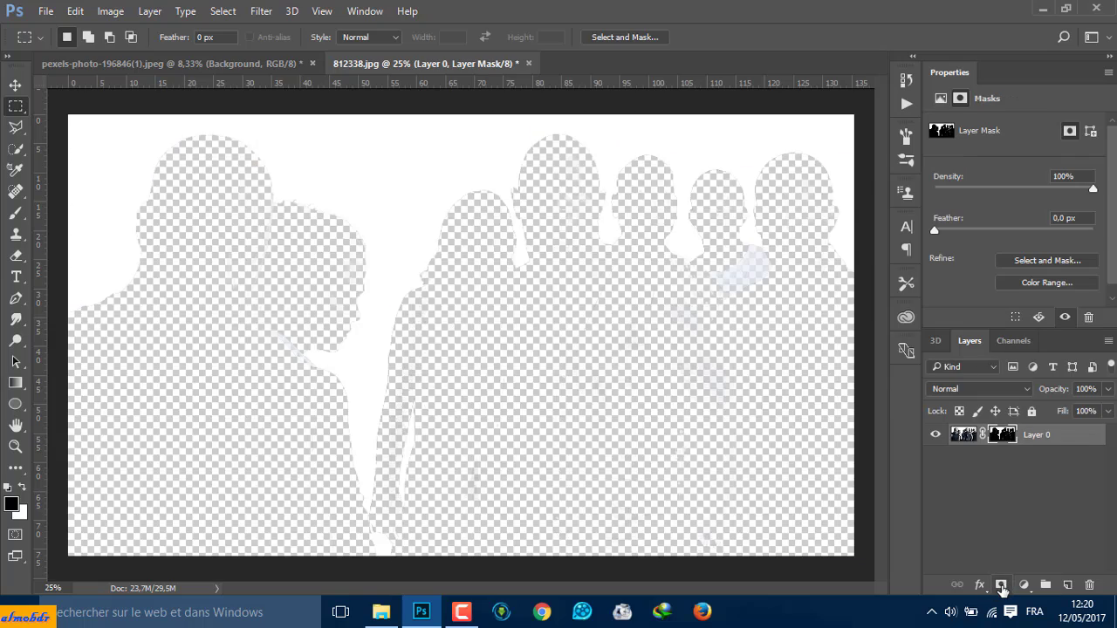
{"action": "key", "text": "ctrl+i"}
Set the brush to 91 px and drag the masked group layer into the wall composite
{"action": "key", "text": "b"}
{"action": "left_click_drag", "start_coordinate": [183, 166], "coordinate": [194, 386]}
{"action": "left_click", "coordinate": [75, 10]}
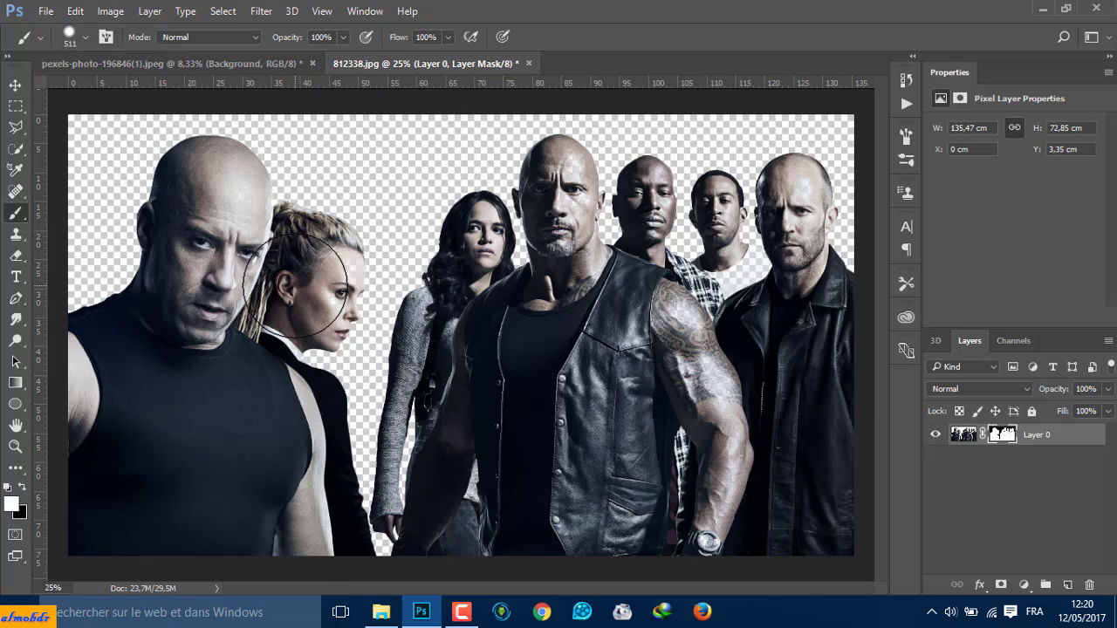
{"action": "right_click", "coordinate": [304, 289]}
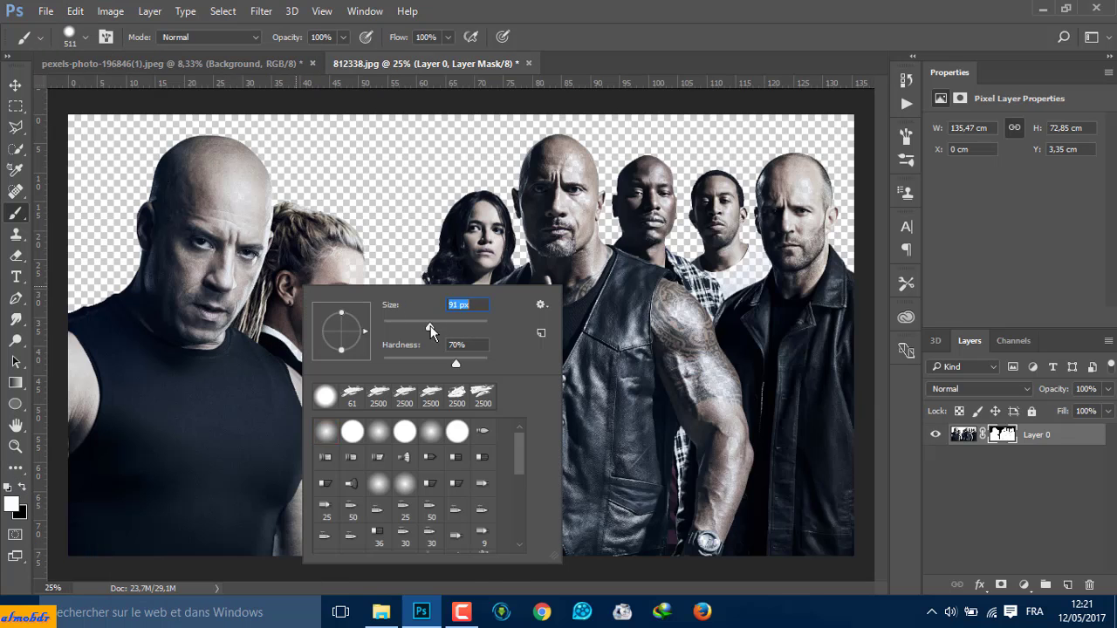
{"action": "key", "text": "Return"}
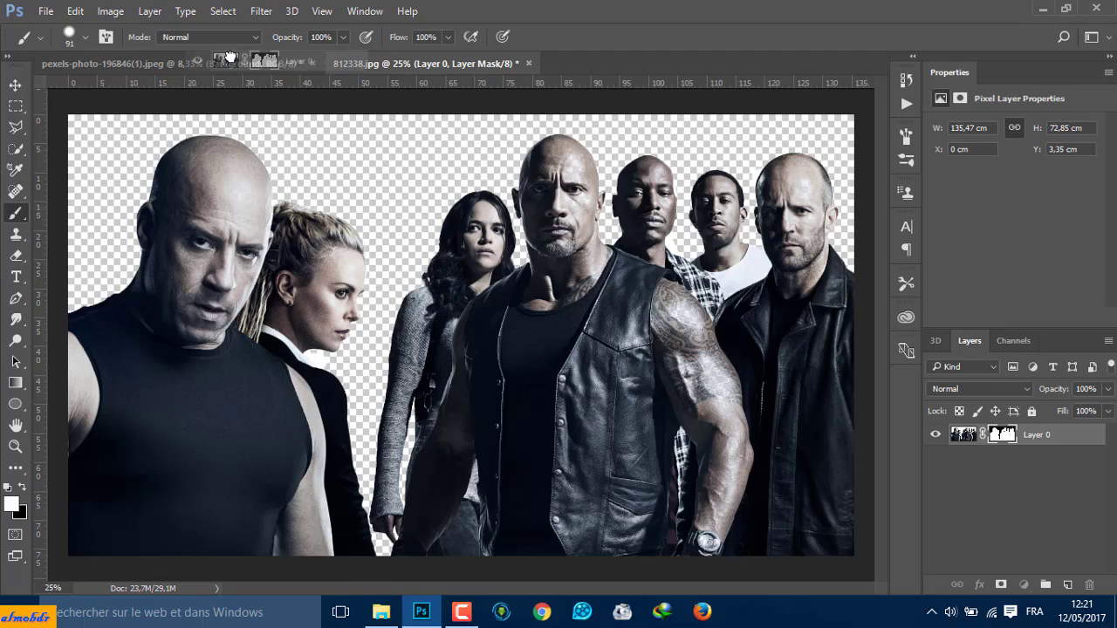
{"action": "left_click_drag", "start_coordinate": [969, 437], "coordinate": [374, 142]}
Position the cast layer on the wall, step backward, and drop it into the composite again
{"action": "key", "text": "v"}
{"action": "left_click_drag", "start_coordinate": [327, 225], "coordinate": [443, 390]}
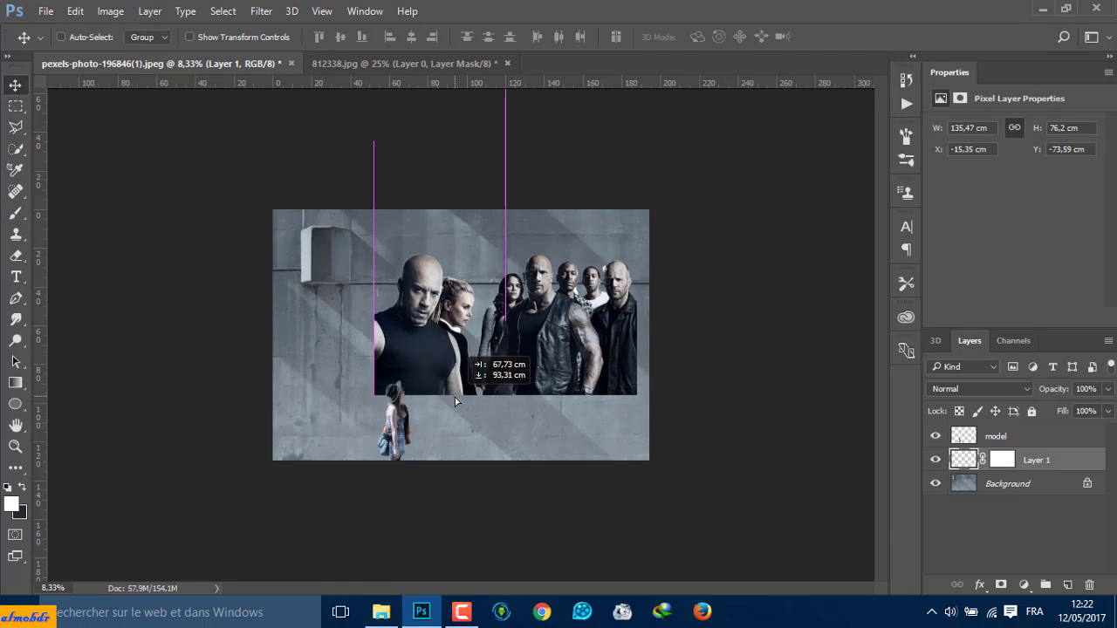
{"action": "key", "text": "ctrl+plus"}
{"action": "key", "text": "ctrl+plus"}
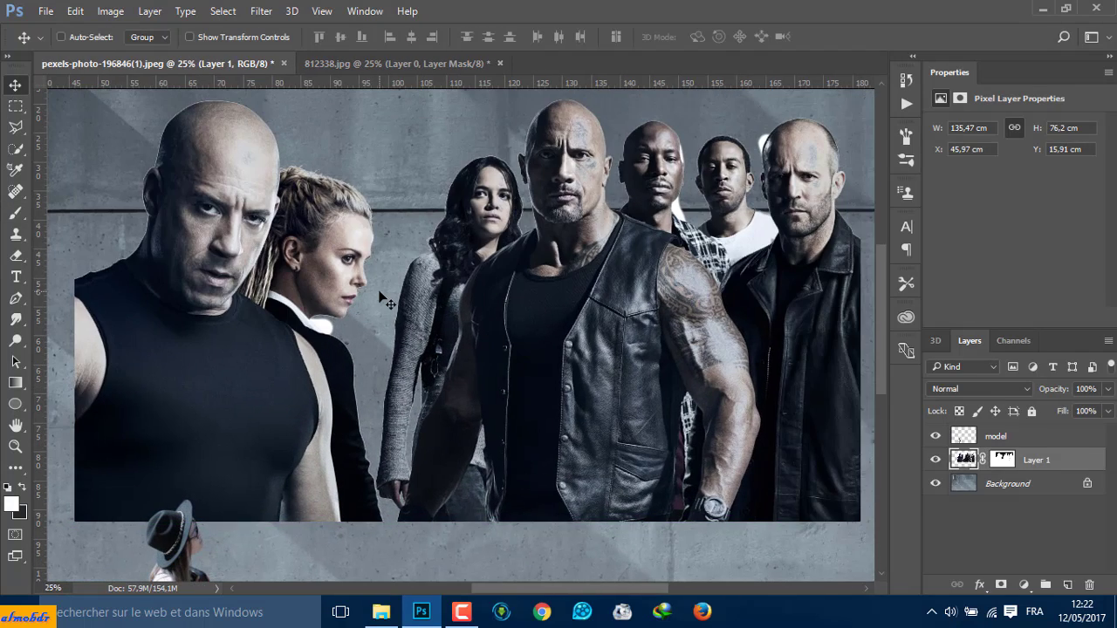
{"action": "left_click", "coordinate": [388, 63]}
{"action": "left_click", "coordinate": [75, 10]}
{"action": "left_click", "coordinate": [150, 50]}
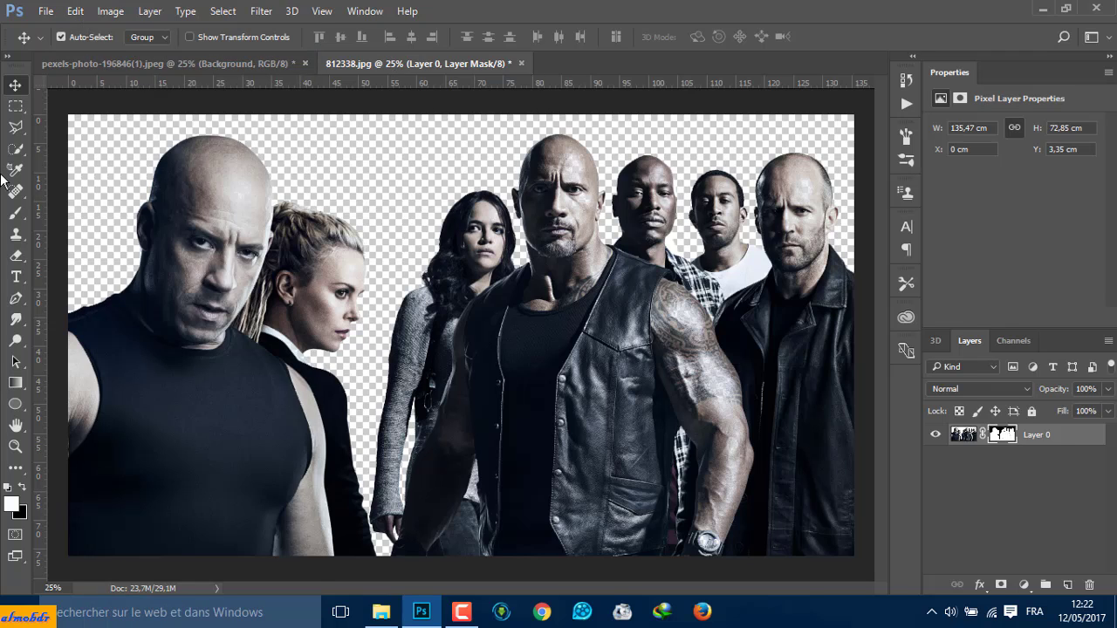
{"action": "left_click_drag", "start_coordinate": [224, 140], "coordinate": [434, 299]}
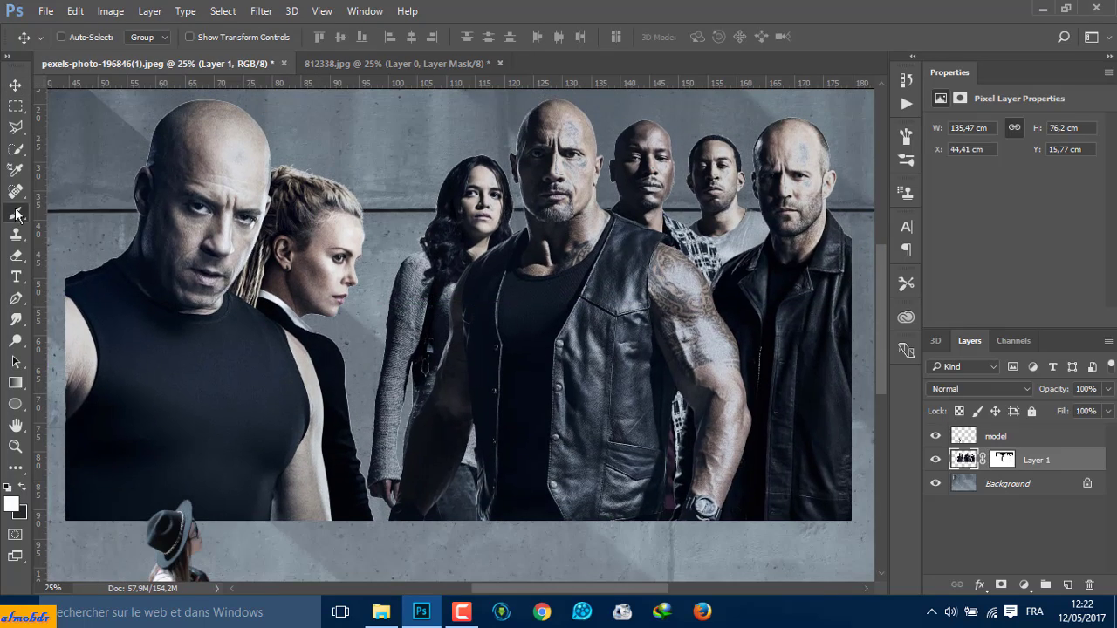
Paint the cast layer's mask to restore the shirt area between two men
{"action": "left_click", "coordinate": [16, 214]}
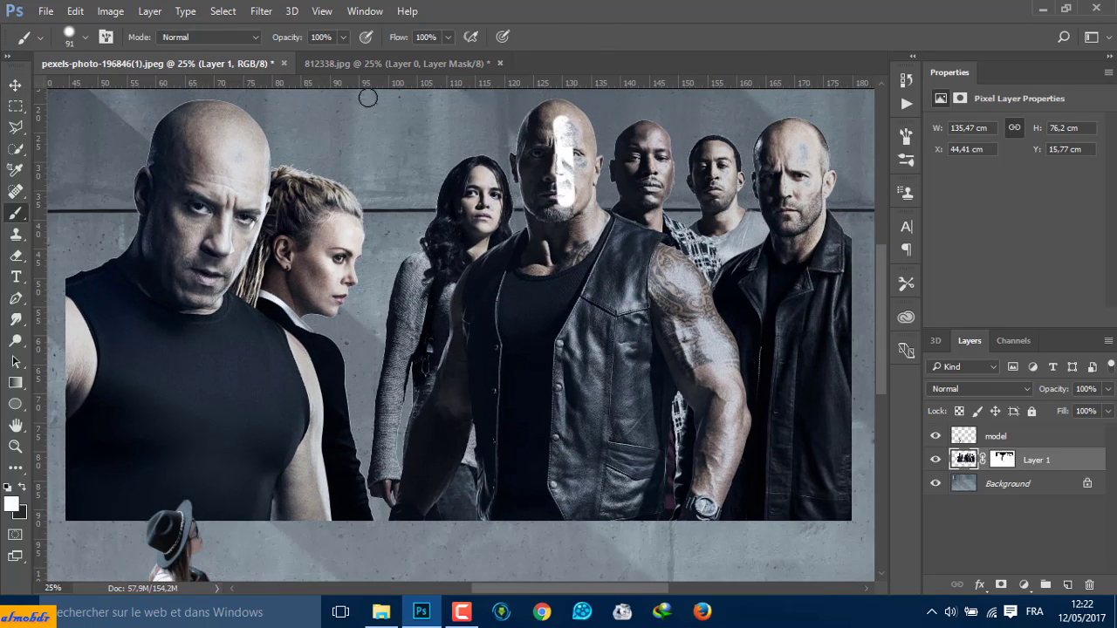
{"action": "left_click", "coordinate": [1002, 460]}
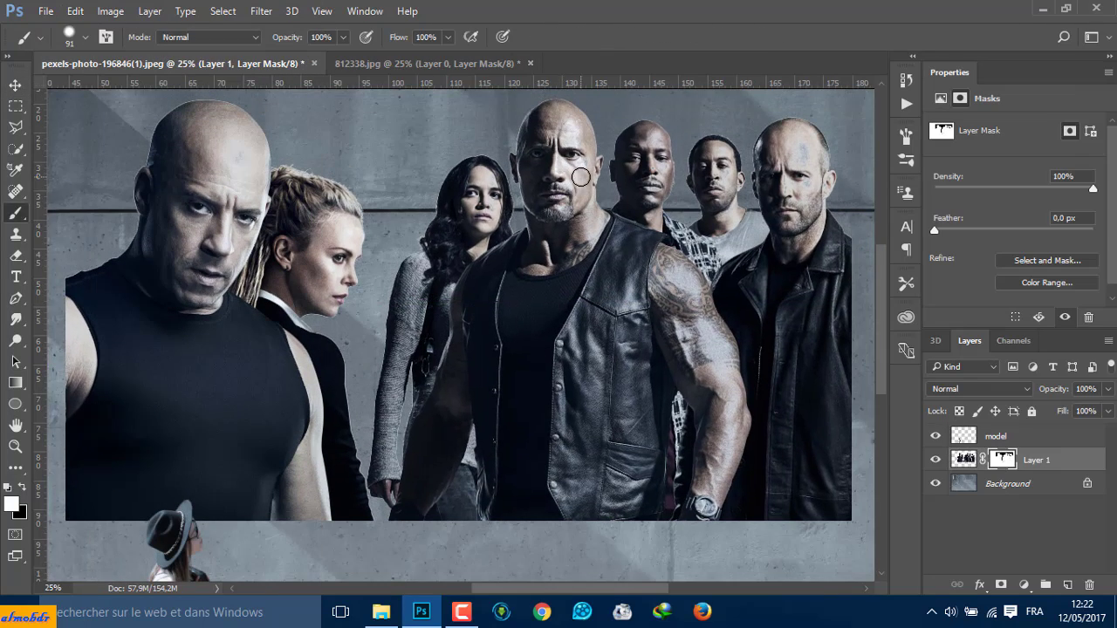
{"action": "left_click_drag", "start_coordinate": [667, 242], "coordinate": [749, 214]}
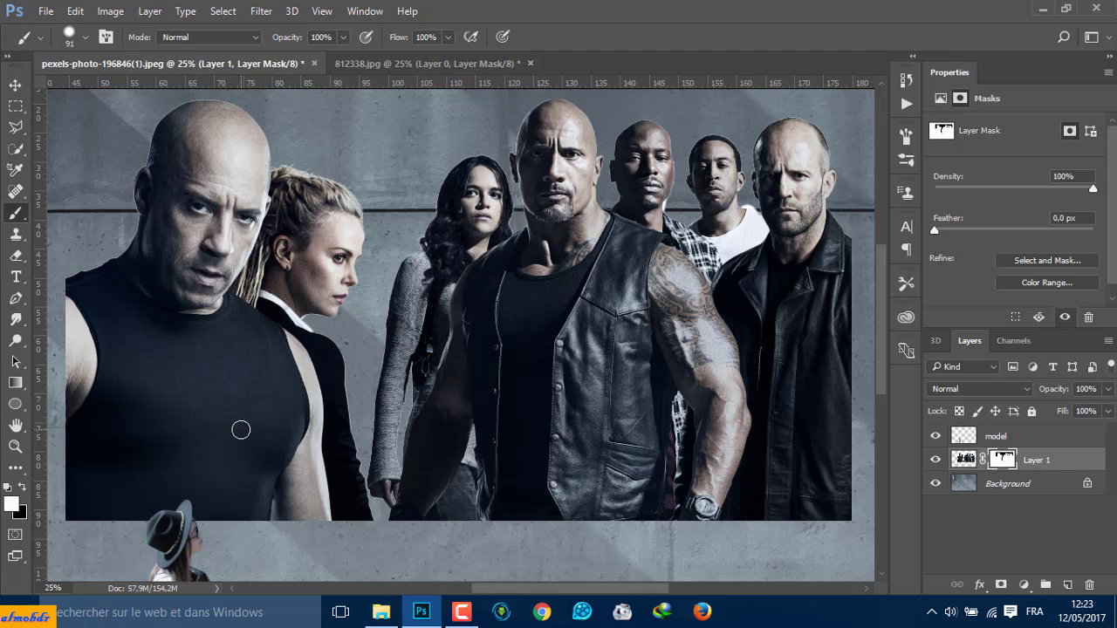
{"action": "key", "text": "ctrl+minus"}
{"action": "right_click", "coordinate": [1012, 460]}
Delete the cast layer's mask and add a new inverted black mask hiding it
{"action": "left_click", "coordinate": [908, 335]}
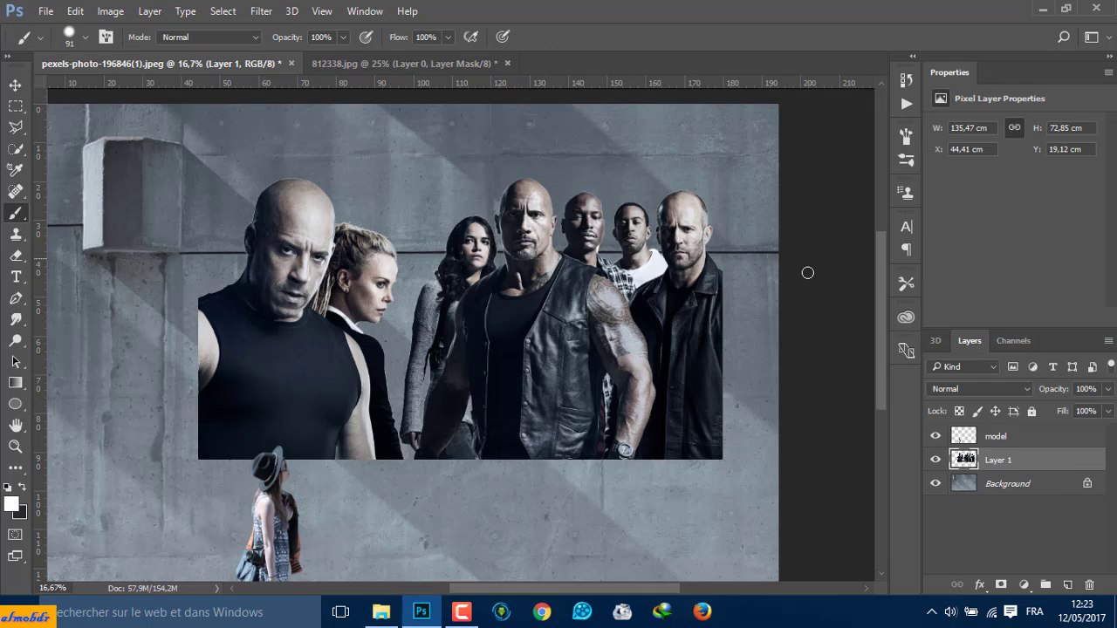
{"action": "left_click", "coordinate": [1001, 585]}
{"action": "key", "text": "ctrl+i"}
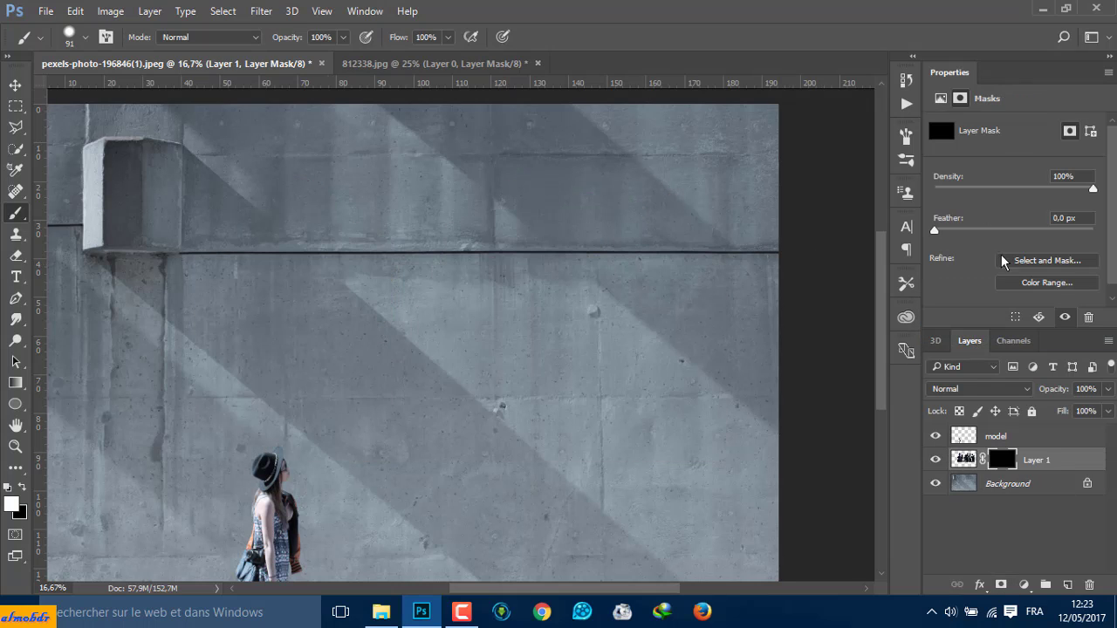
Choose the ordinary brush and start Load Brushes, browsing the Téléchargements folders
{"action": "right_click", "coordinate": [17, 212]}
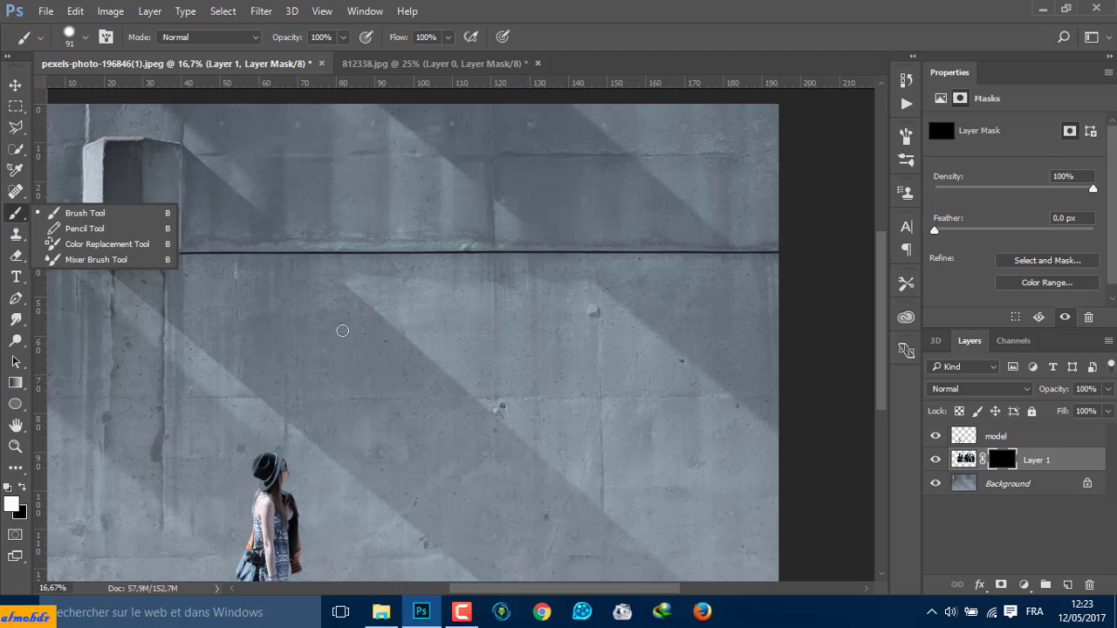
{"action": "right_click", "coordinate": [461, 208]}
{"action": "left_click", "coordinate": [698, 227]}
{"action": "left_click", "coordinate": [758, 319]}
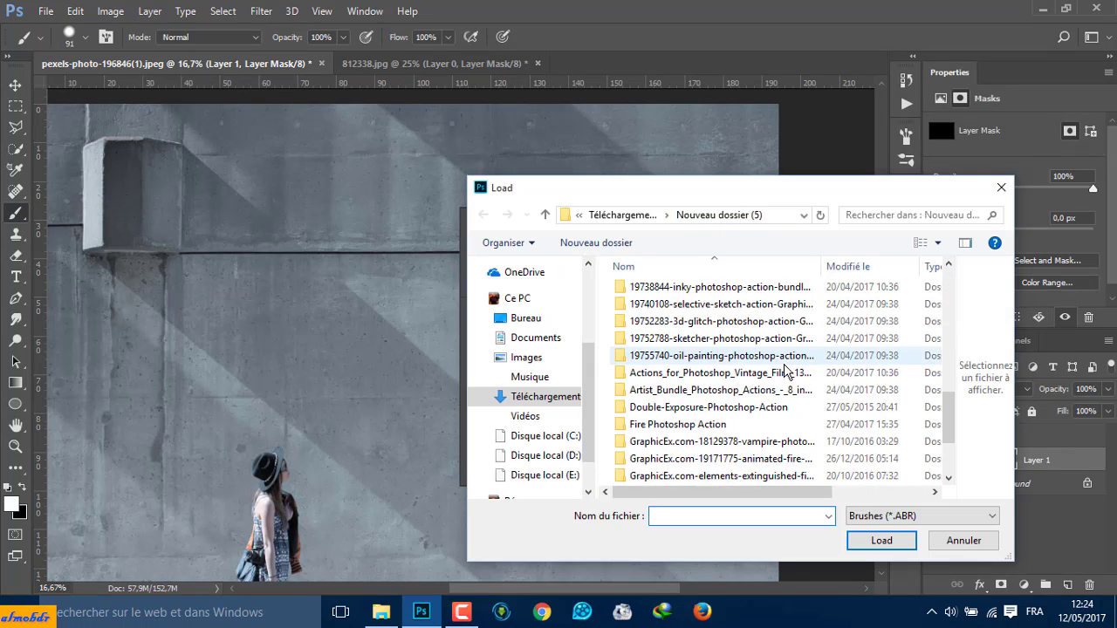
{"action": "left_click", "coordinate": [615, 214]}
{"action": "scroll", "coordinate": [781, 410], "scroll_direction": "down", "scroll_amount": 1}
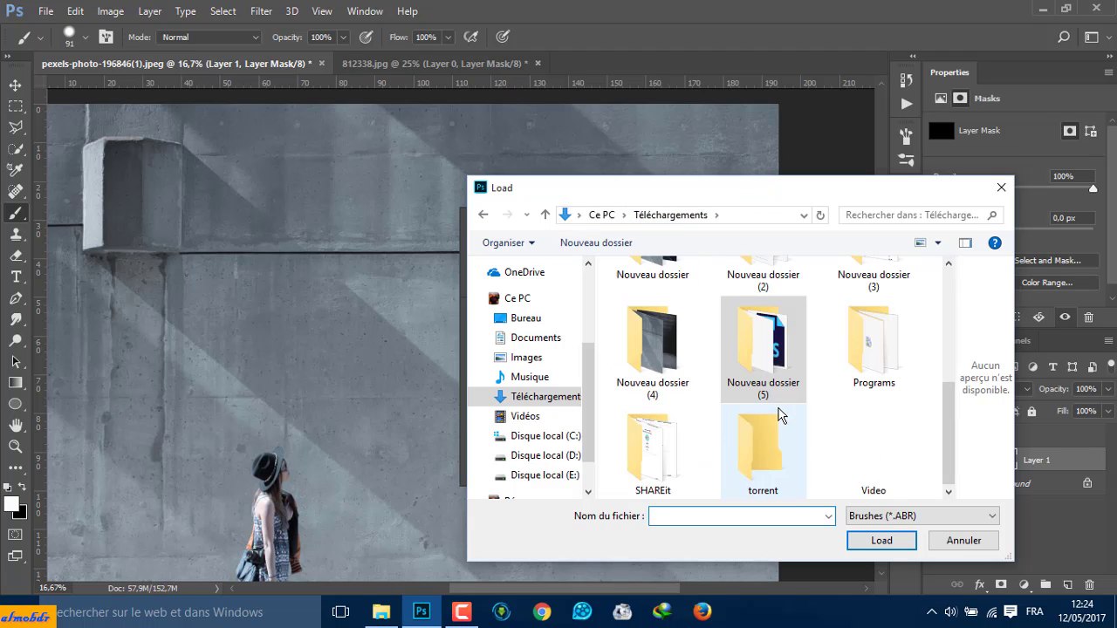
{"action": "scroll", "coordinate": [766, 340], "scroll_direction": "up", "scroll_amount": 3}
{"action": "double_click", "coordinate": [766, 339]}
{"action": "double_click", "coordinate": [666, 317]}
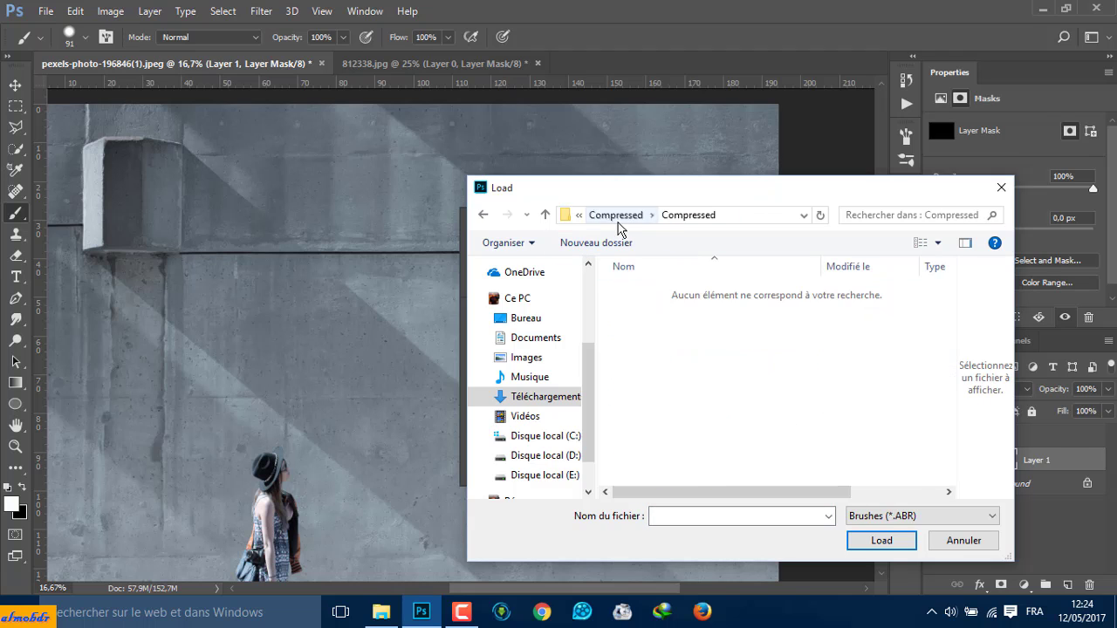
{"action": "left_click", "coordinate": [545, 215]}
Load the Watercolor Splatters brushes from Nouveau dossier (9) > Brushes
{"action": "double_click", "coordinate": [673, 424]}
{"action": "double_click", "coordinate": [657, 323]}
{"action": "key", "text": "w"}
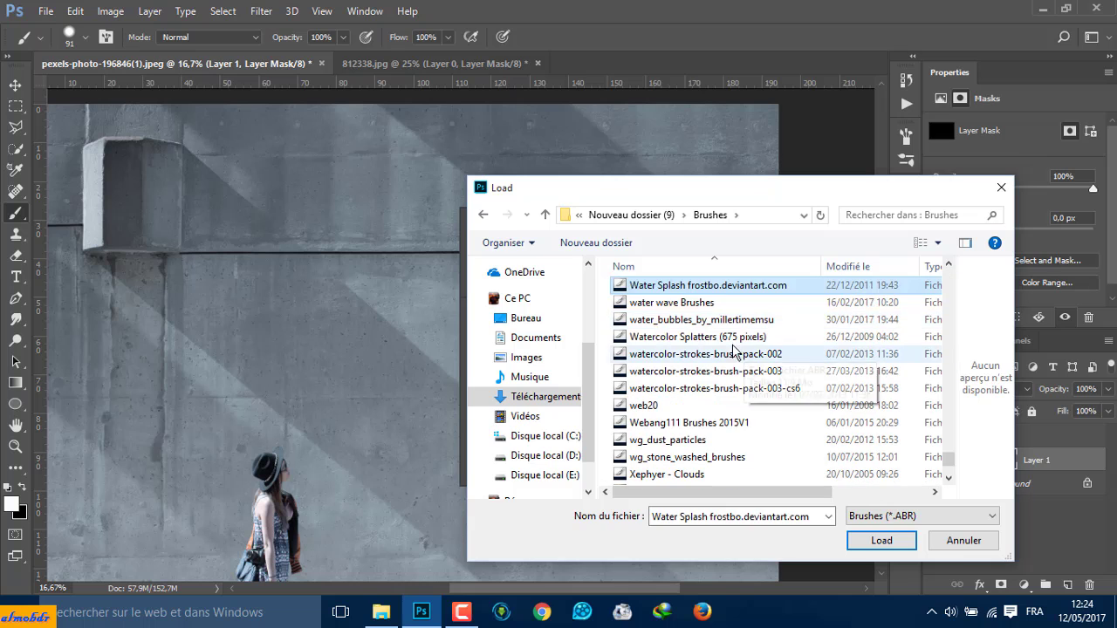
{"action": "left_click", "coordinate": [698, 336]}
{"action": "left_click", "coordinate": [743, 354]}
{"action": "left_click", "coordinate": [737, 337]}
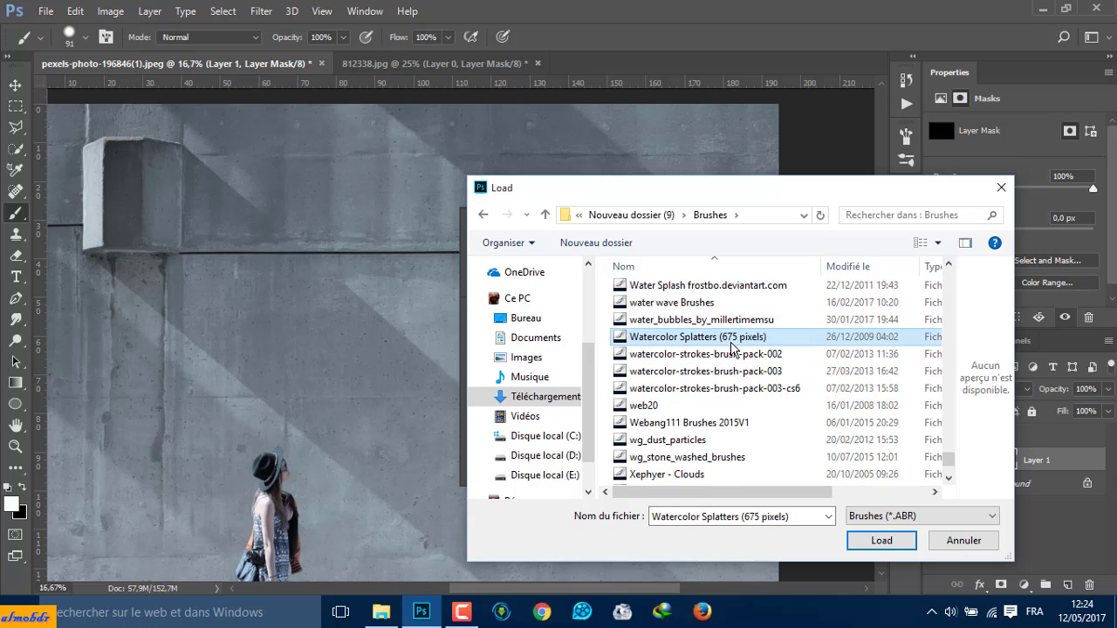
{"action": "double_click", "coordinate": [735, 374]}
{"action": "scroll", "coordinate": [646, 421], "scroll_direction": "down", "scroll_amount": 1}
Stamp 2486 px and 2500 px white watercolor splashes on Layer 1's mask to reveal the cast
{"action": "scroll", "coordinate": [659, 410], "scroll_direction": "down", "scroll_amount": 1}
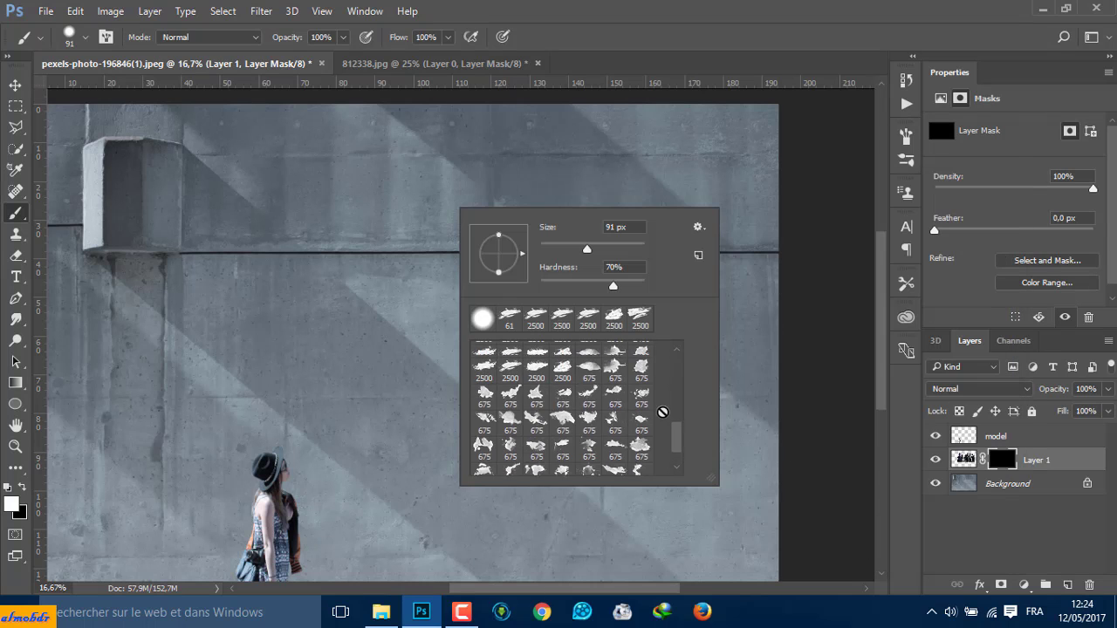
{"action": "scroll", "coordinate": [664, 414], "scroll_direction": "down", "scroll_amount": 1}
{"action": "left_click", "coordinate": [642, 384]}
{"action": "left_click", "coordinate": [372, 320]}
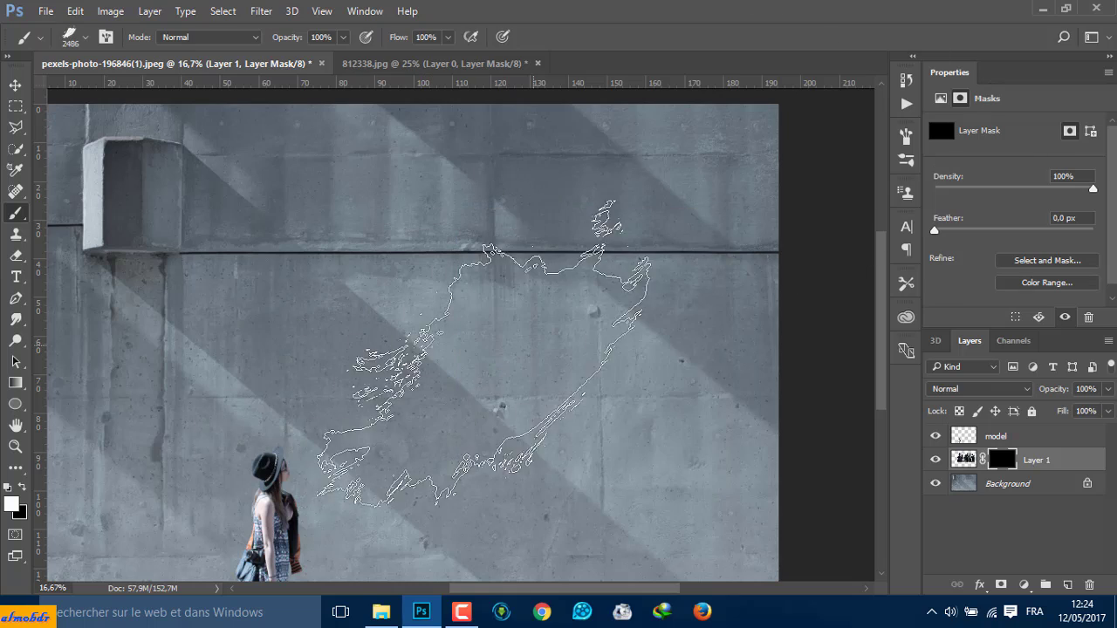
{"action": "left_click", "coordinate": [545, 332]}
{"action": "right_click", "coordinate": [376, 284]}
{"action": "left_click", "coordinate": [504, 460]}
{"action": "left_click", "coordinate": [367, 196]}
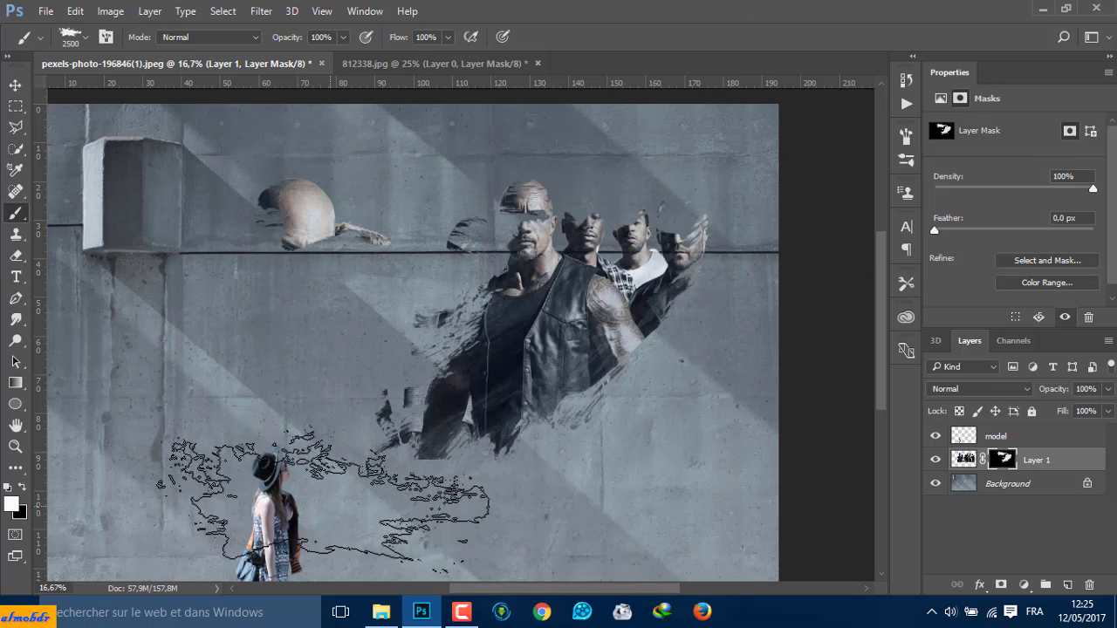
{"action": "right_click", "coordinate": [489, 420]}
{"action": "double_click", "coordinate": [496, 493]}
{"action": "left_click", "coordinate": [238, 396]}
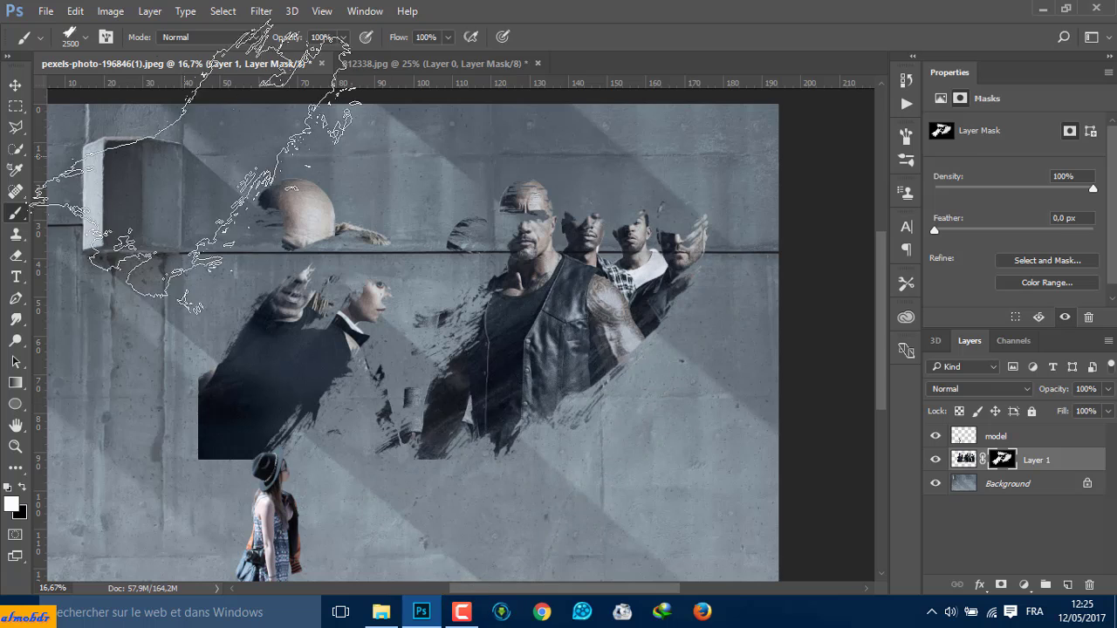
Paint the man's torso and the faces back into view with the 675 px watercolor tip
{"action": "key", "text": "x"}
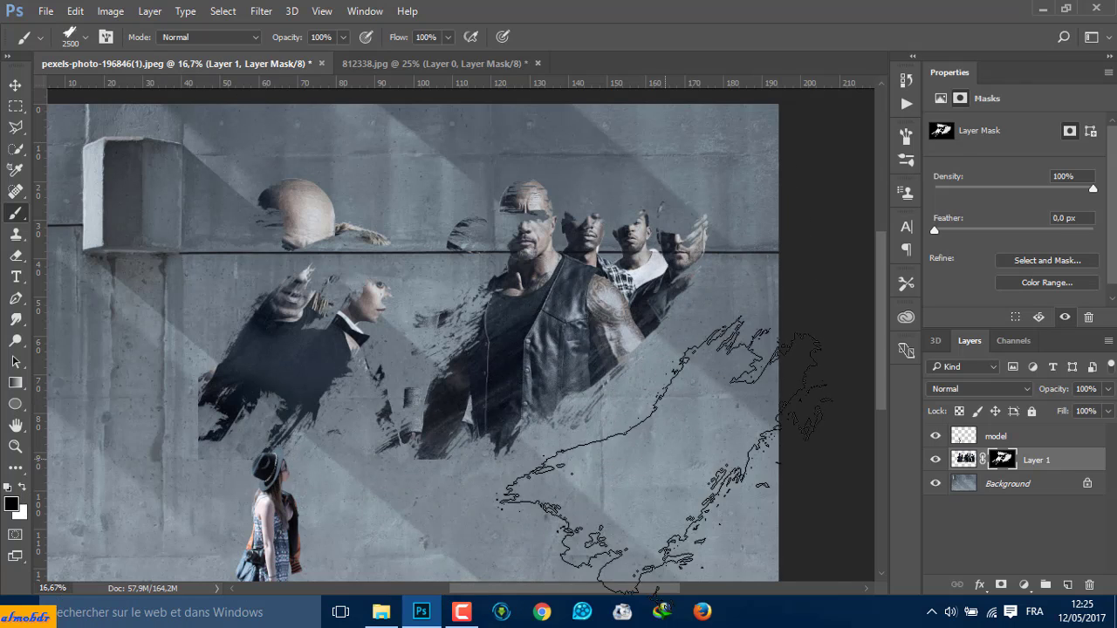
{"action": "key", "text": "x"}
{"action": "right_click", "coordinate": [402, 349]}
{"action": "double_click", "coordinate": [535, 515]}
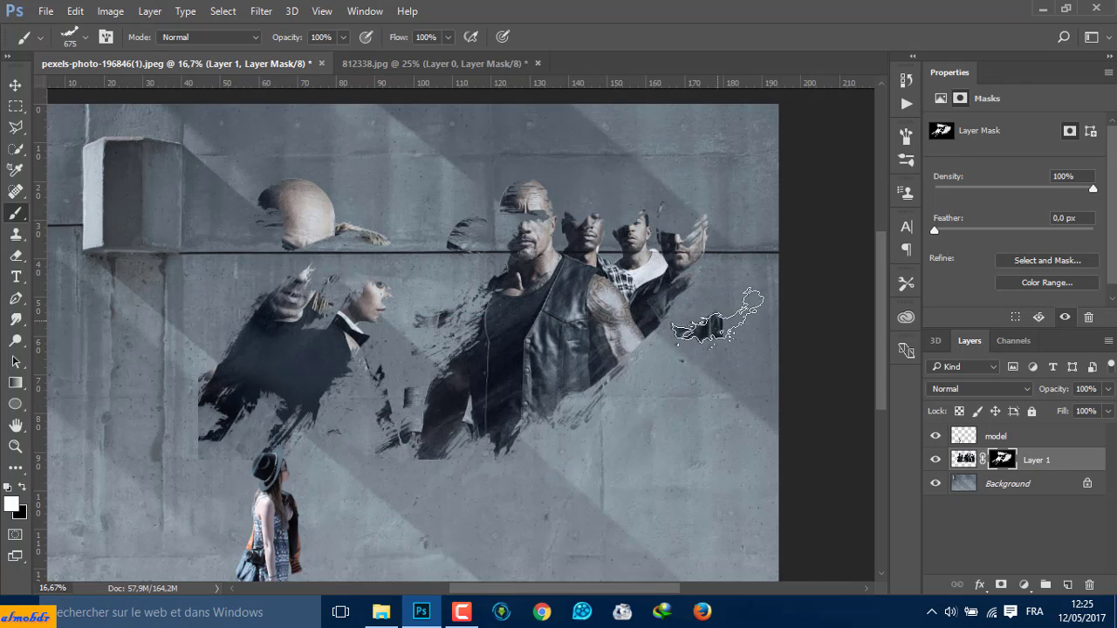
{"action": "left_click_drag", "start_coordinate": [523, 410], "coordinate": [611, 366]}
{"action": "mouse_move", "coordinate": [574, 219]}
{"action": "left_mouse_down"}
{"action": "mouse_move", "coordinate": [477, 240]}
{"action": "mouse_move", "coordinate": [445, 302]}
{"action": "mouse_move", "coordinate": [515, 232]}
{"action": "mouse_move", "coordinate": [646, 232]}
{"action": "mouse_move", "coordinate": [606, 239]}
{"action": "left_mouse_up"}
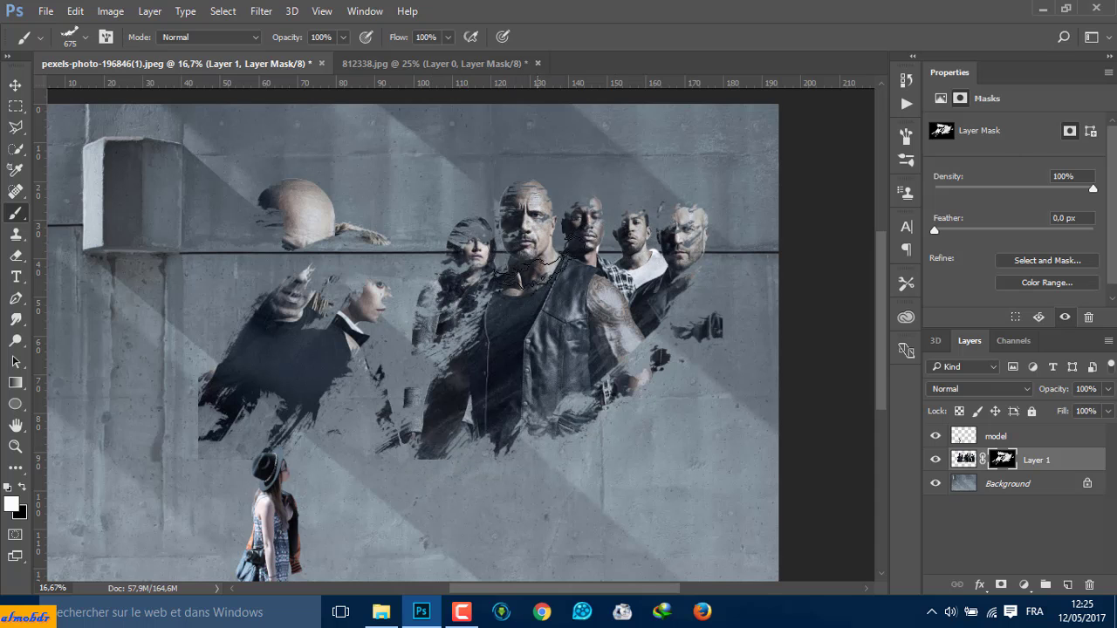
{"action": "mouse_move", "coordinate": [288, 257]}
{"action": "left_mouse_down"}
{"action": "mouse_move", "coordinate": [356, 289]}
{"action": "mouse_move", "coordinate": [287, 324]}
{"action": "left_mouse_up"}
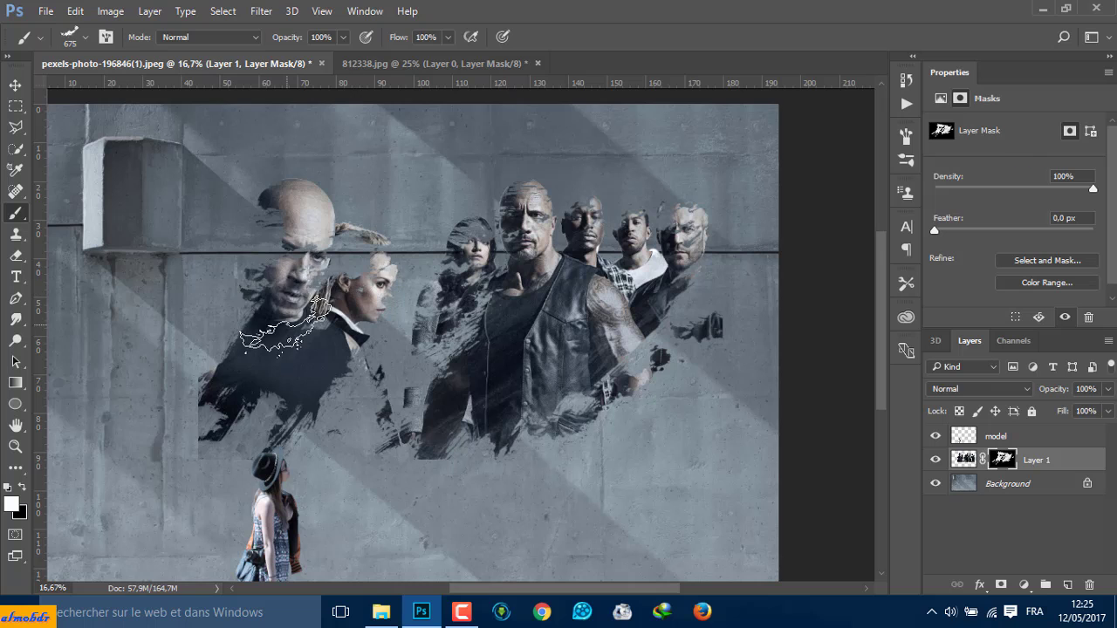
Set white as painting colour and select the 2486 px stroke brush preset
{"action": "left_click", "coordinate": [23, 486]}
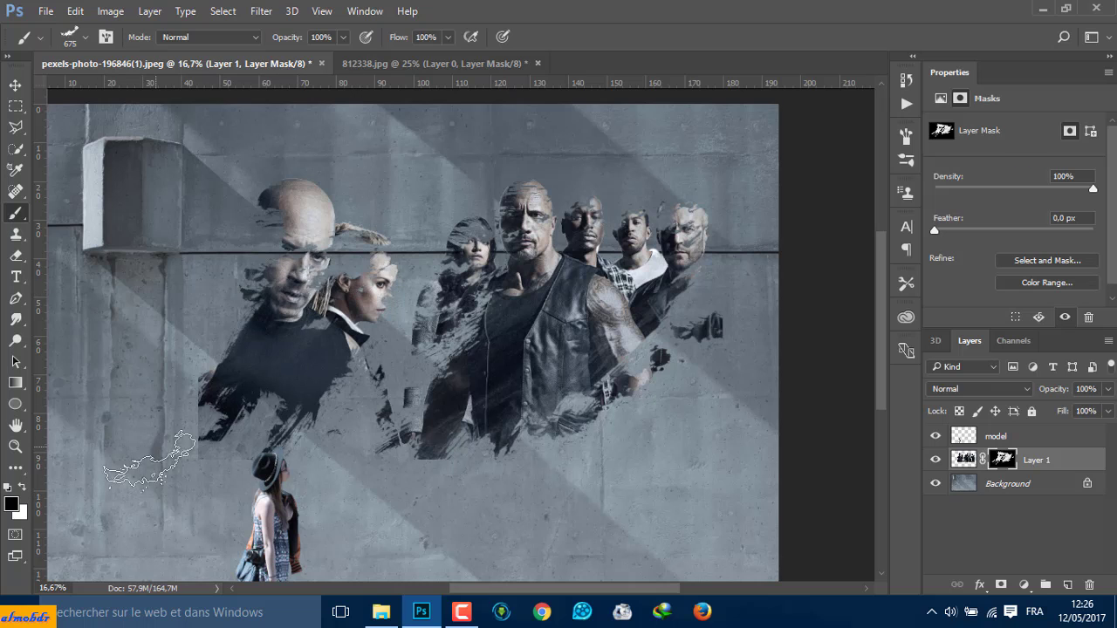
{"action": "key", "text": "x"}
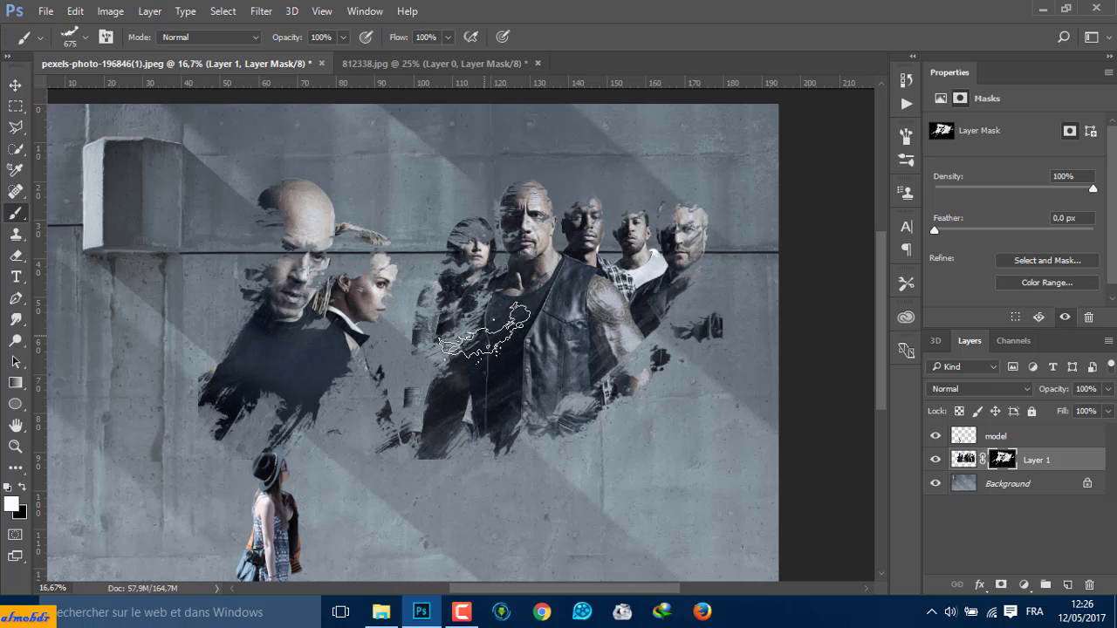
{"action": "right_click", "coordinate": [484, 331]}
{"action": "double_click", "coordinate": [620, 546]}
{"action": "right_click", "coordinate": [615, 417]}
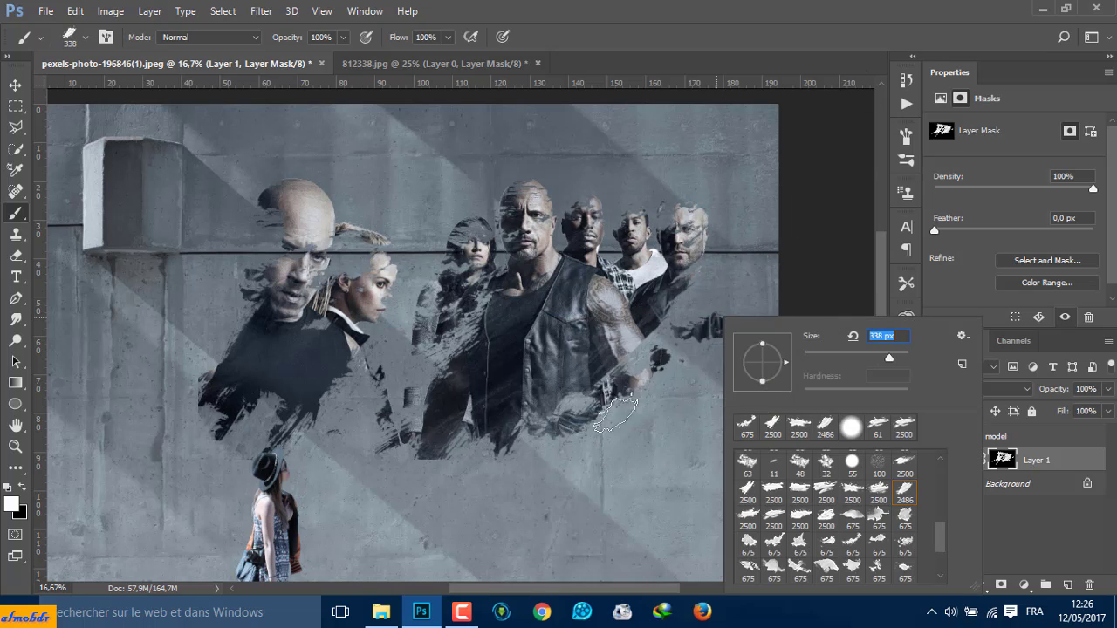
{"action": "key", "text": "Return"}
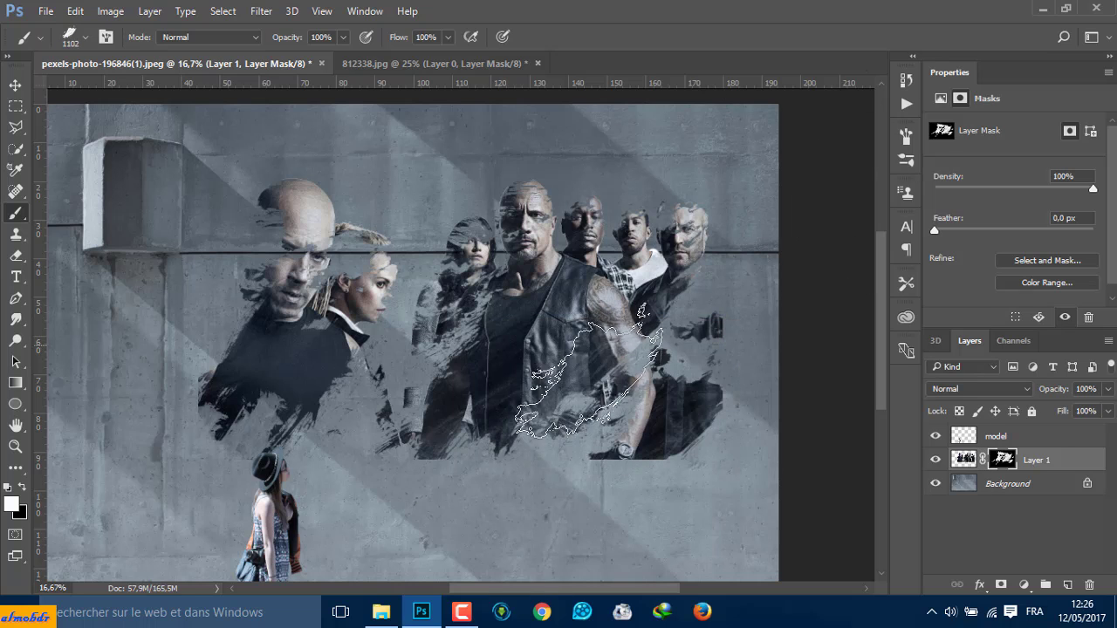
{"action": "right_click", "coordinate": [556, 147]}
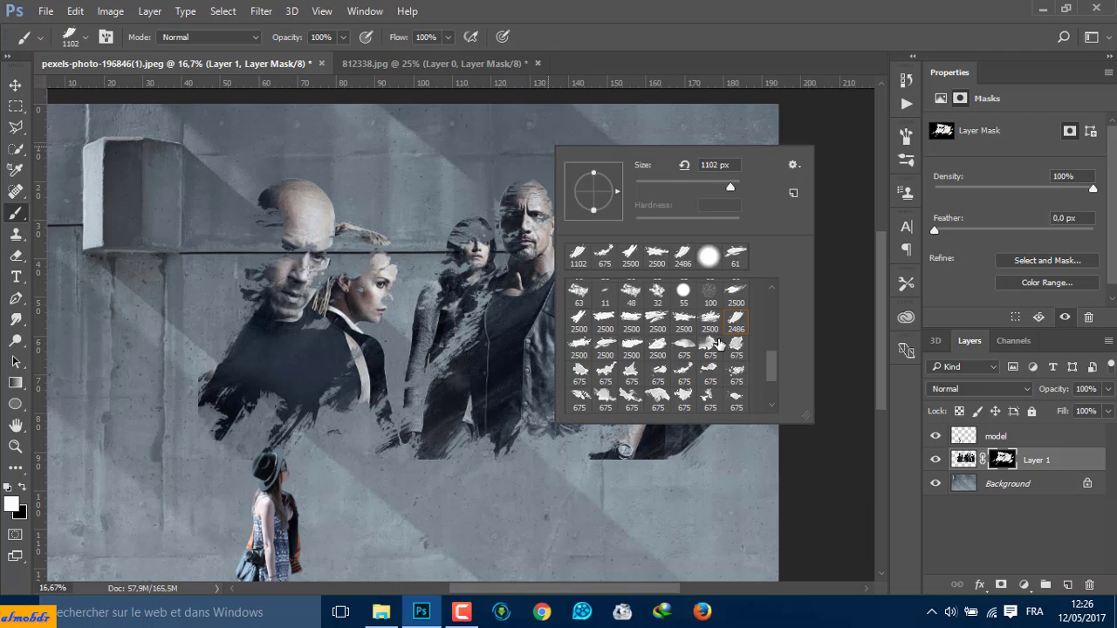
{"action": "double_click", "coordinate": [747, 325]}
Add a new layer and stamp dark strokes across the lower middle and lower left
{"action": "left_click", "coordinate": [1067, 585], "text": "ctrl"}
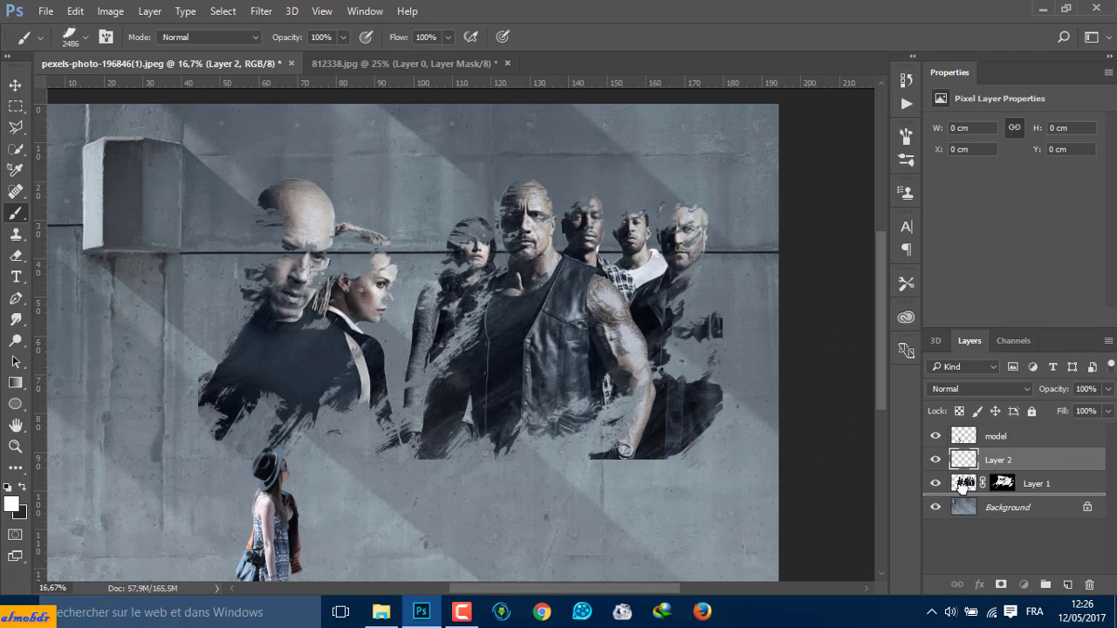
{"action": "left_click", "coordinate": [442, 450]}
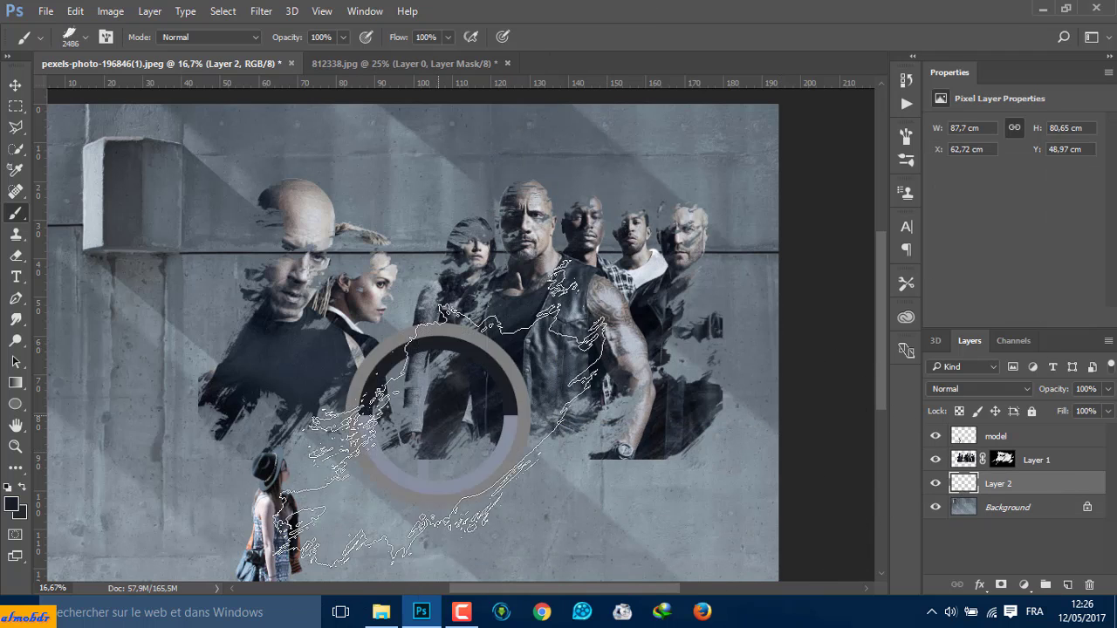
{"action": "left_click", "coordinate": [461, 337]}
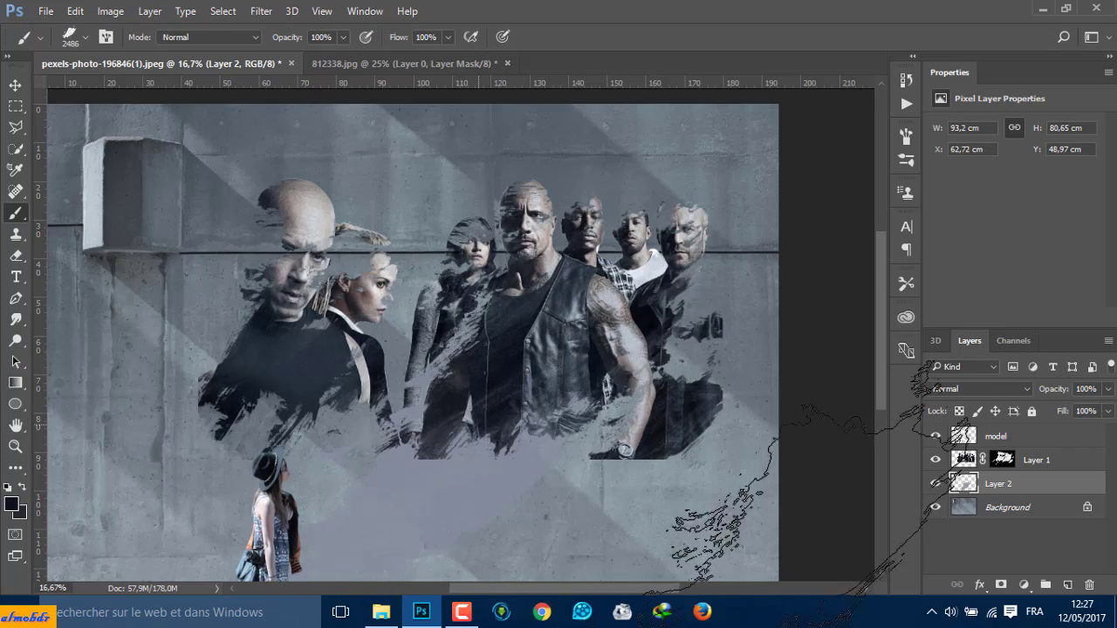
{"action": "left_click", "coordinate": [475, 441]}
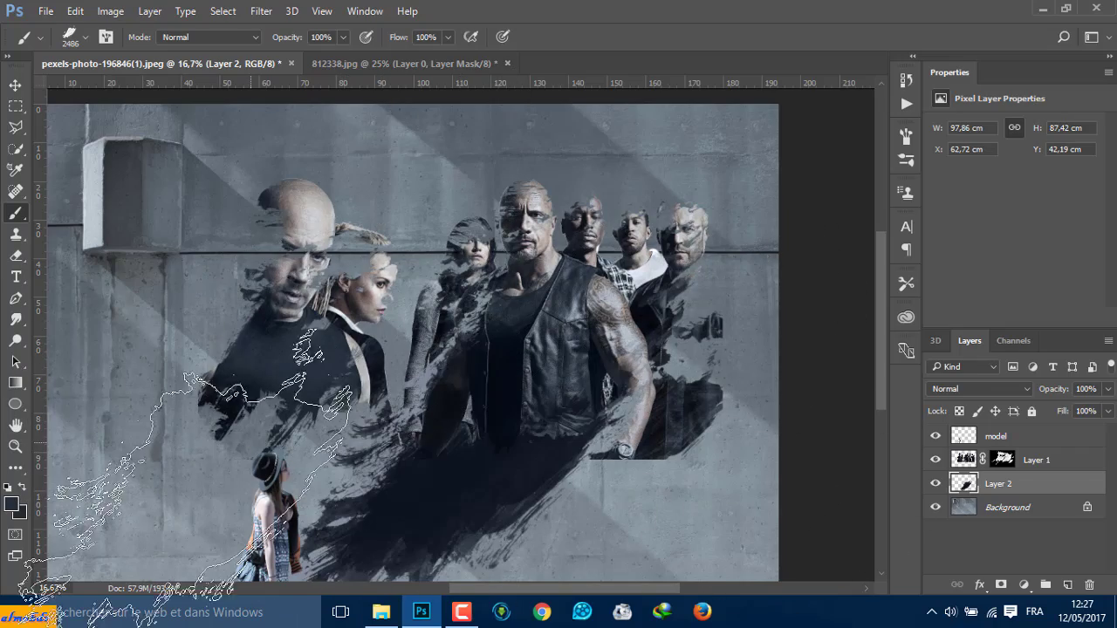
{"action": "left_click", "coordinate": [245, 454]}
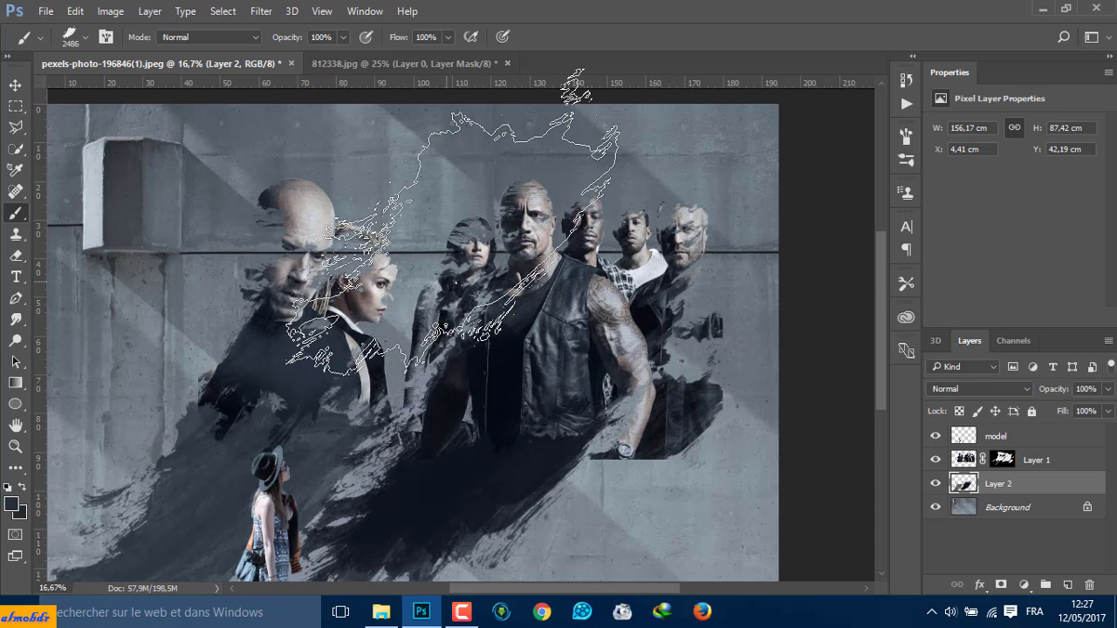
Stamp 2500 px dark strokes behind the group and a light streak at upper right
{"action": "right_click", "coordinate": [458, 284]}
{"action": "left_click", "coordinate": [609, 453]}
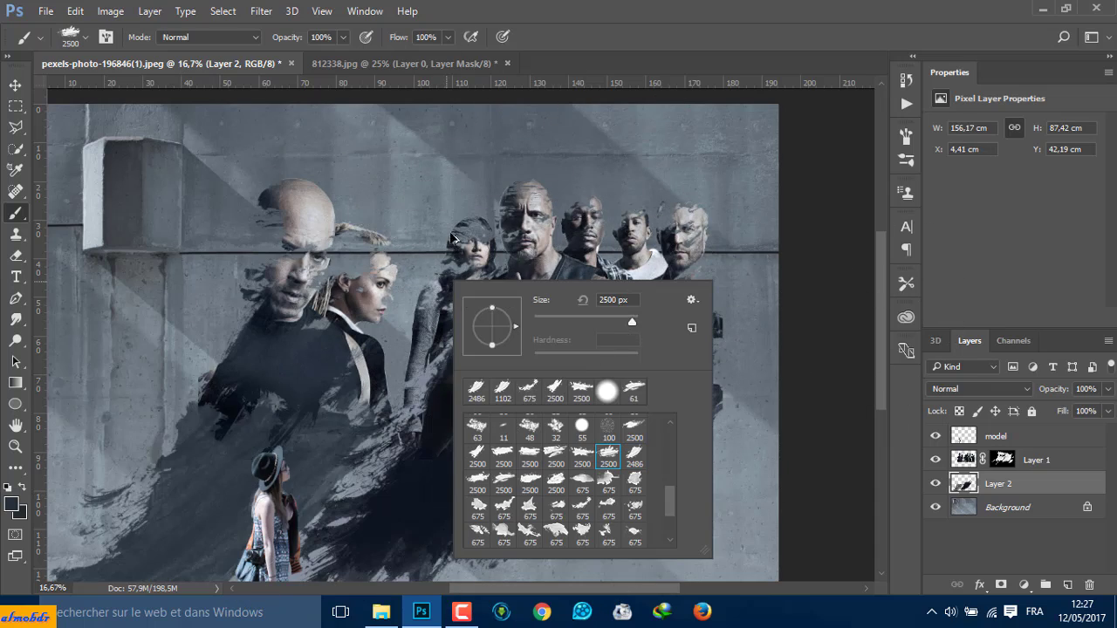
{"action": "left_click", "coordinate": [541, 288]}
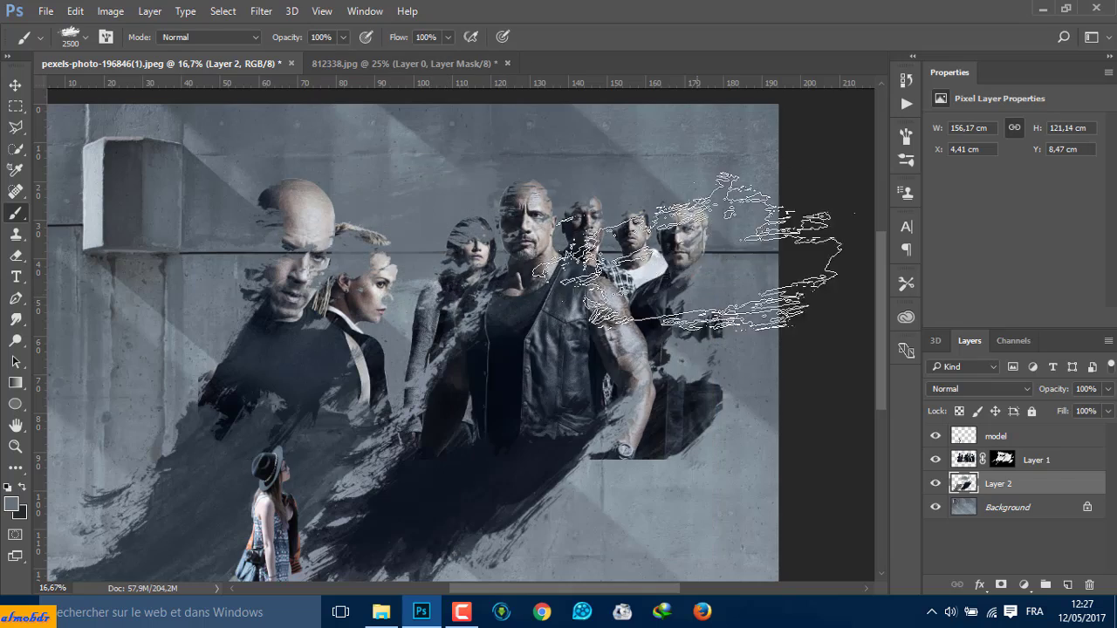
{"action": "left_click", "coordinate": [558, 203]}
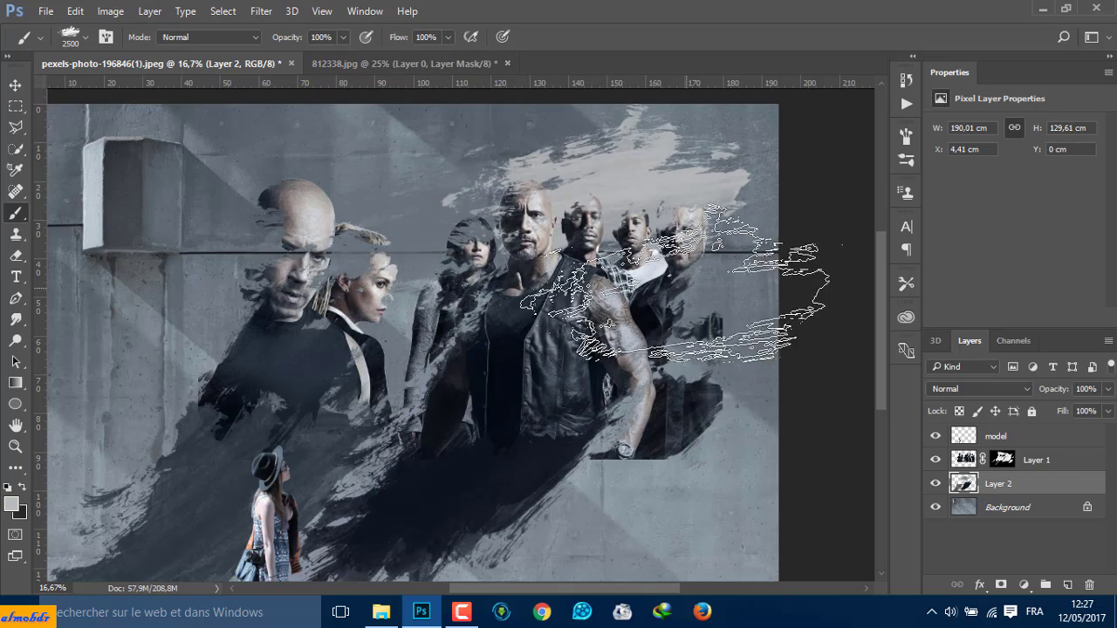
{"action": "right_click", "coordinate": [441, 290]}
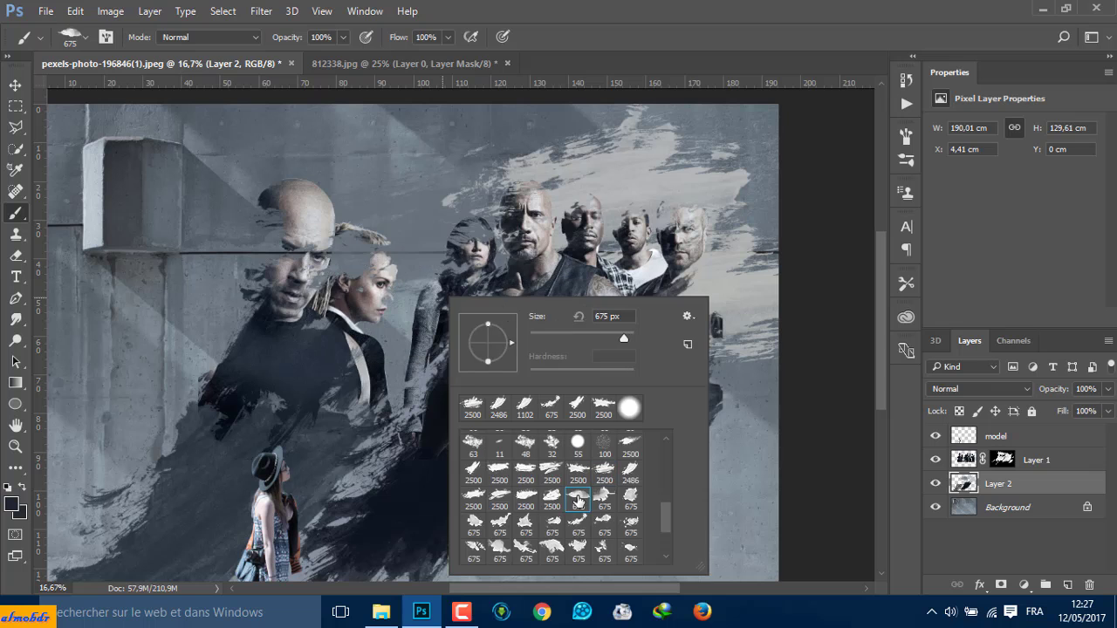
{"action": "left_click", "coordinate": [384, 279]}
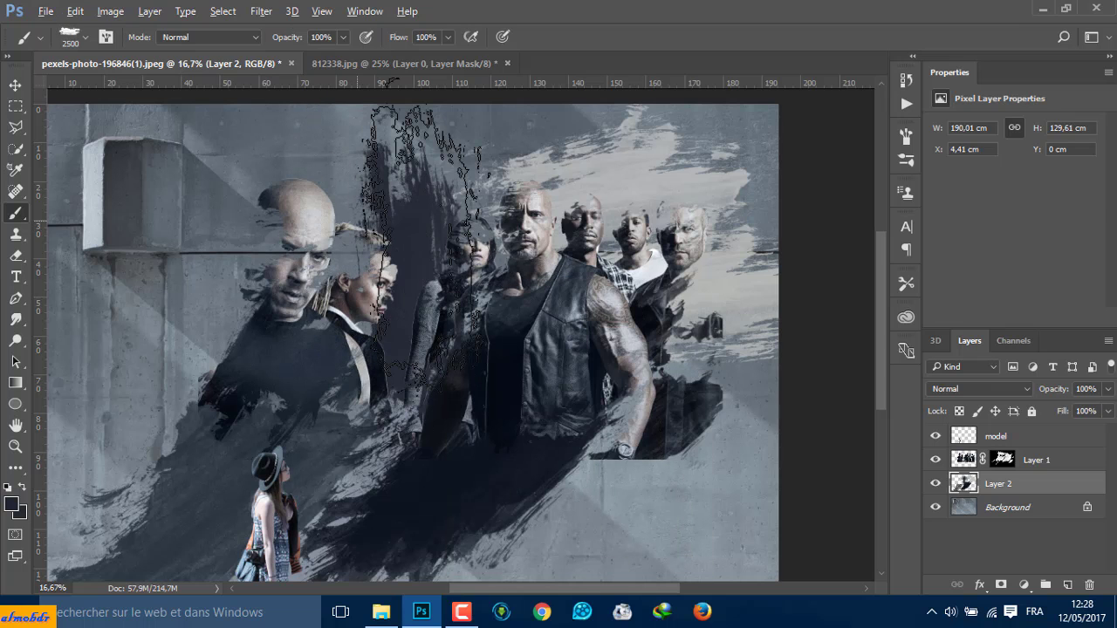
{"action": "left_click", "coordinate": [425, 244]}
Sweep dark strokes below the central figures and into the lower right with another tip
{"action": "right_click", "coordinate": [432, 248]}
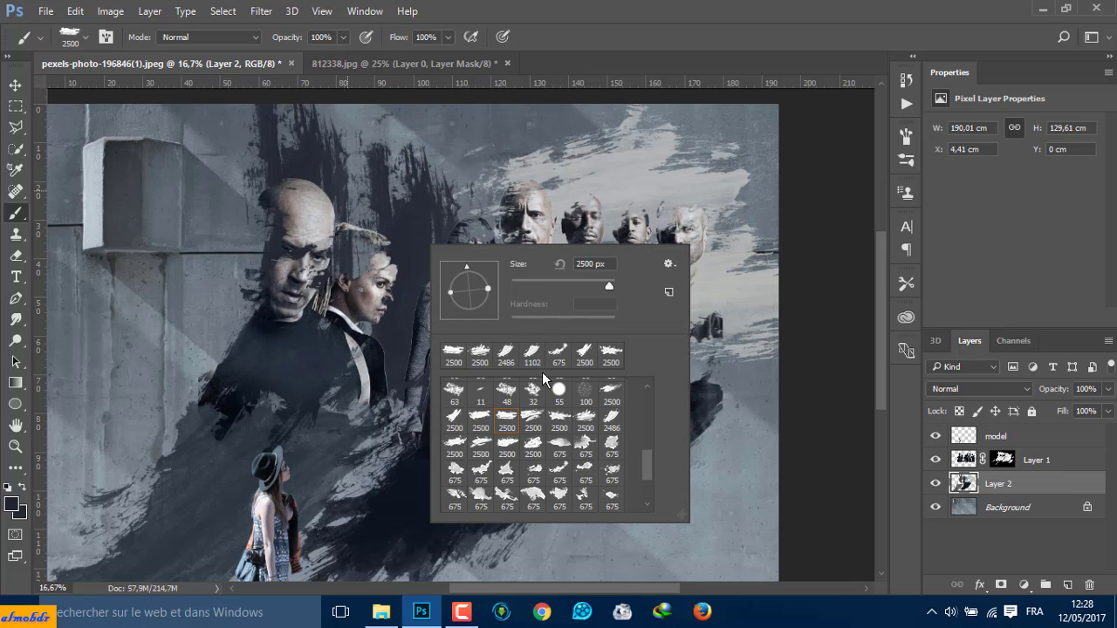
{"action": "left_click", "coordinate": [567, 349]}
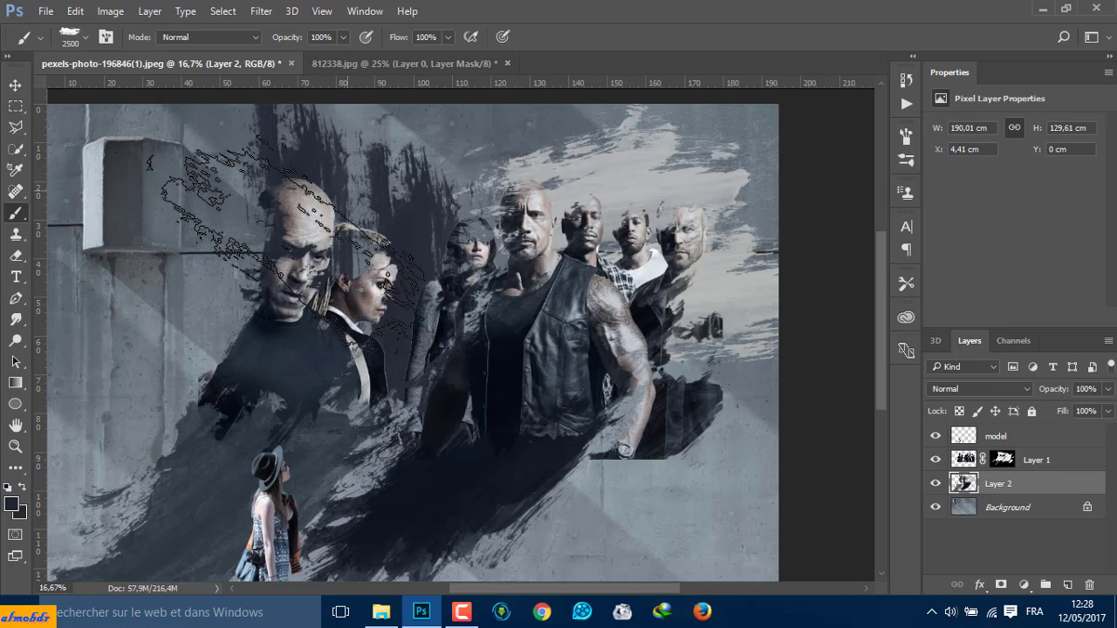
{"action": "left_click_drag", "start_coordinate": [572, 353], "coordinate": [690, 528]}
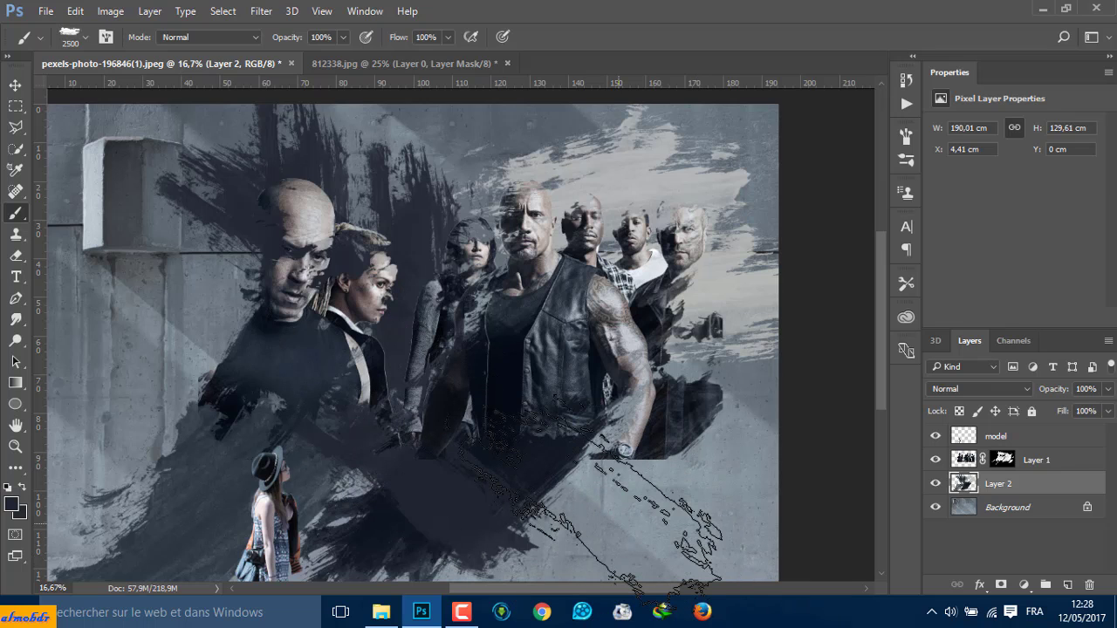
{"action": "left_click", "coordinate": [591, 499]}
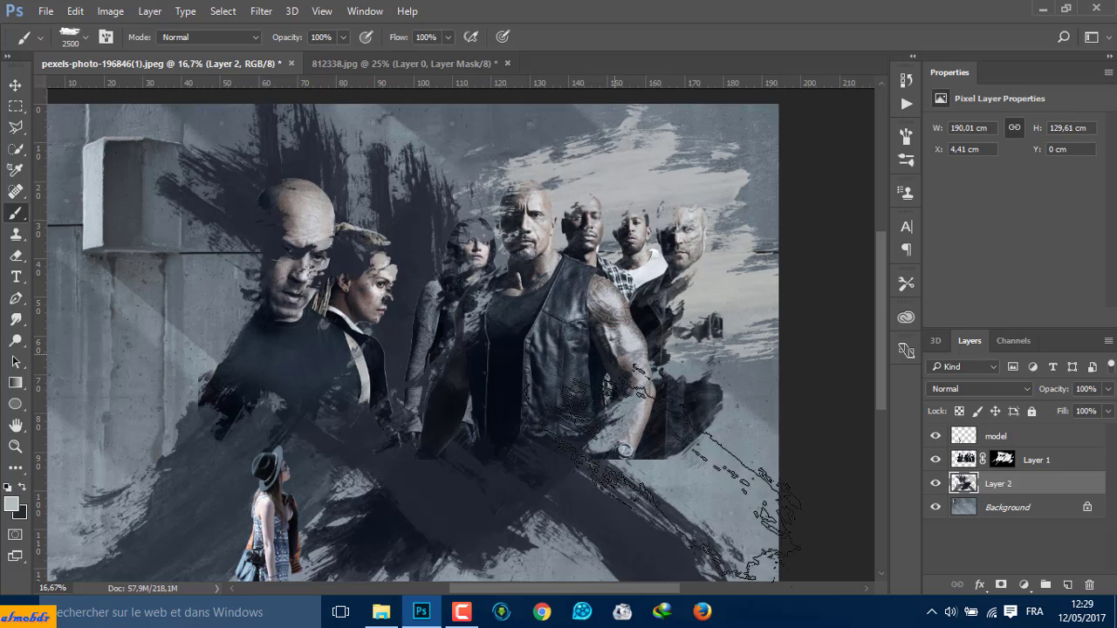
Open and close the download manager from the system tray, then drag across the lower canvas
{"action": "left_click", "coordinate": [936, 614]}
{"action": "double_click", "coordinate": [931, 545]}
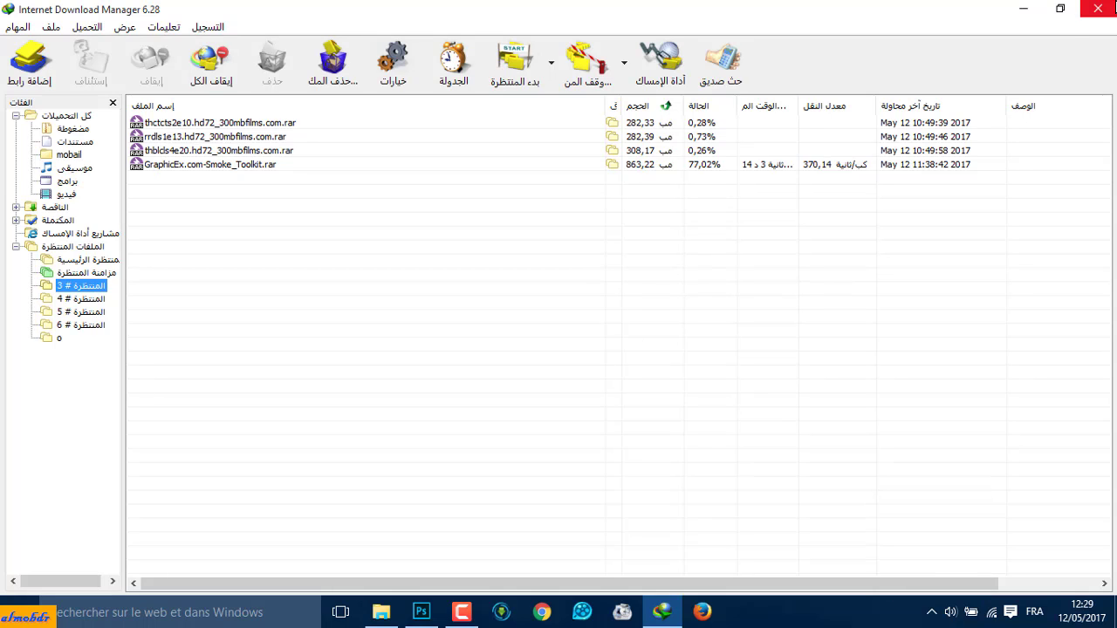
{"action": "left_click", "coordinate": [1098, 8]}
{"action": "left_click_drag", "start_coordinate": [489, 410], "coordinate": [794, 504]}
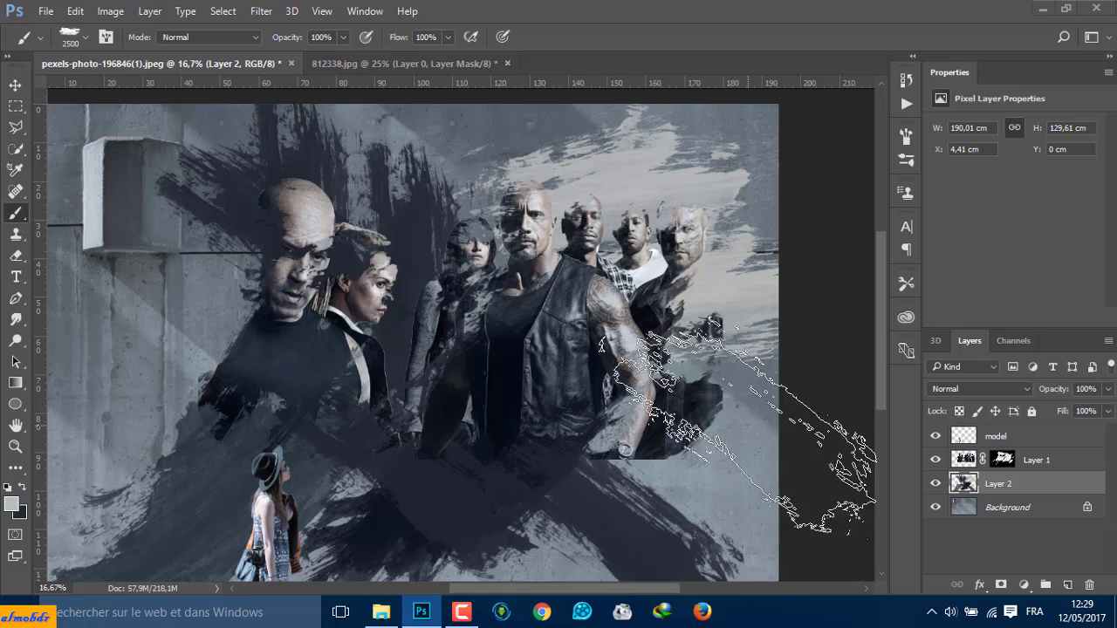
{"action": "left_click_drag", "start_coordinate": [794, 504], "coordinate": [691, 471]}
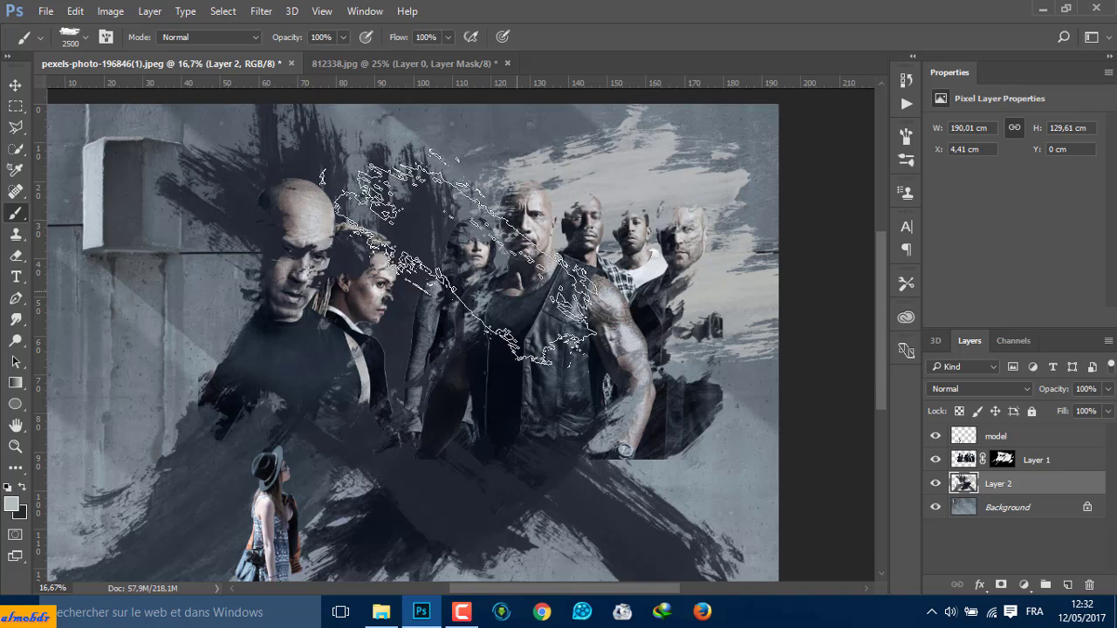
Sample a dark colour and paint a few more dark and light grey strokes on the left side
{"action": "left_click", "coordinate": [526, 314], "text": "alt"}
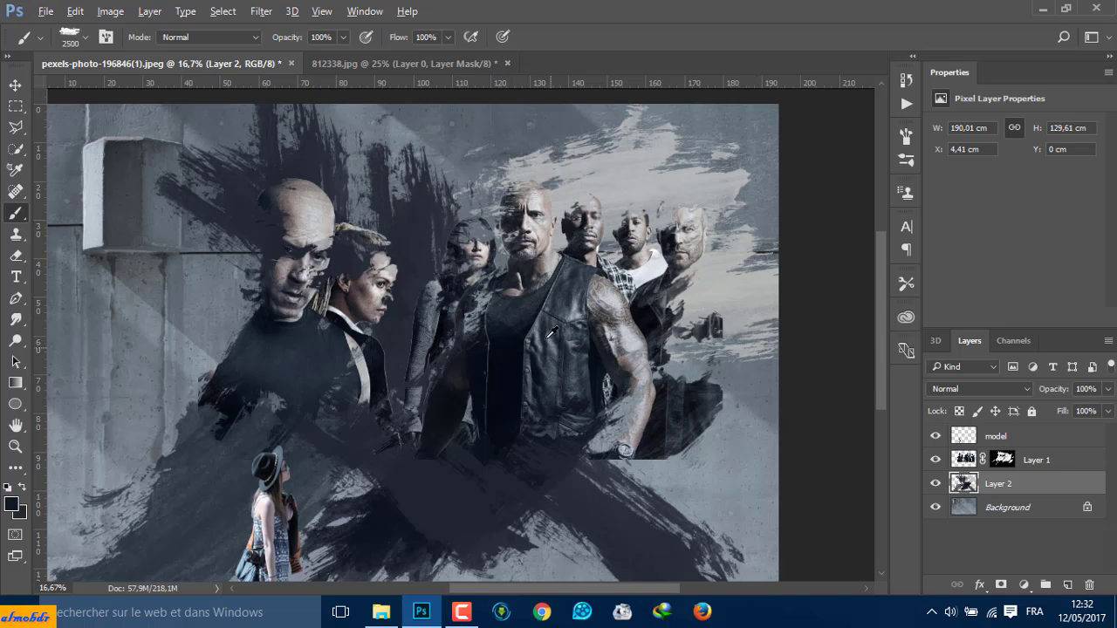
{"action": "scroll", "coordinate": [751, 384], "scroll_direction": "down", "scroll_amount": 2}
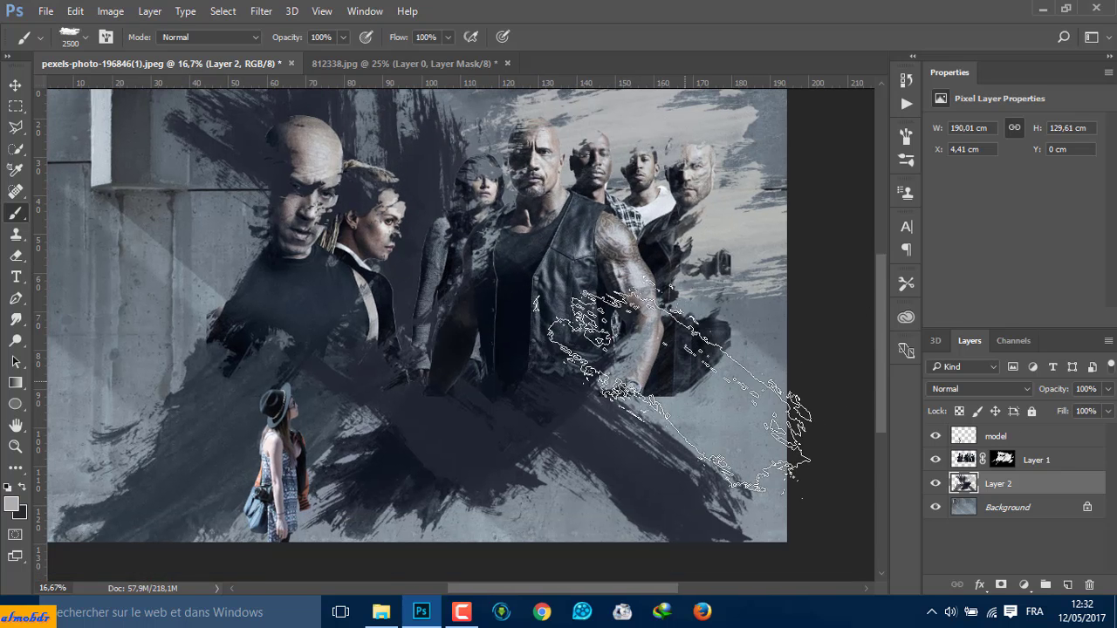
{"action": "right_click", "coordinate": [592, 273]}
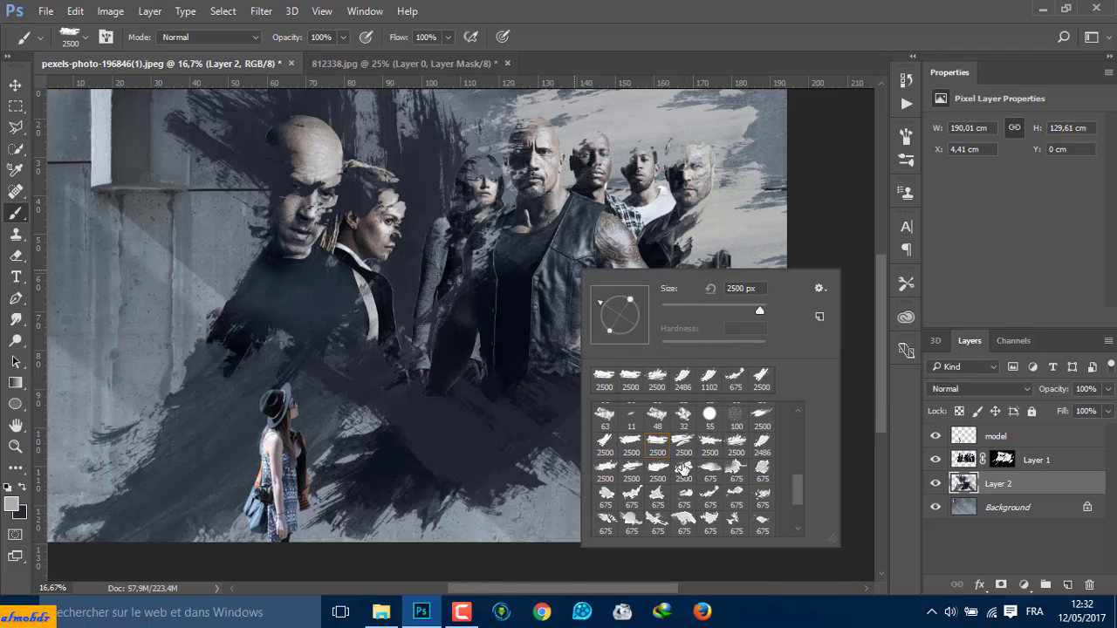
{"action": "left_click", "coordinate": [261, 277], "text": "alt"}
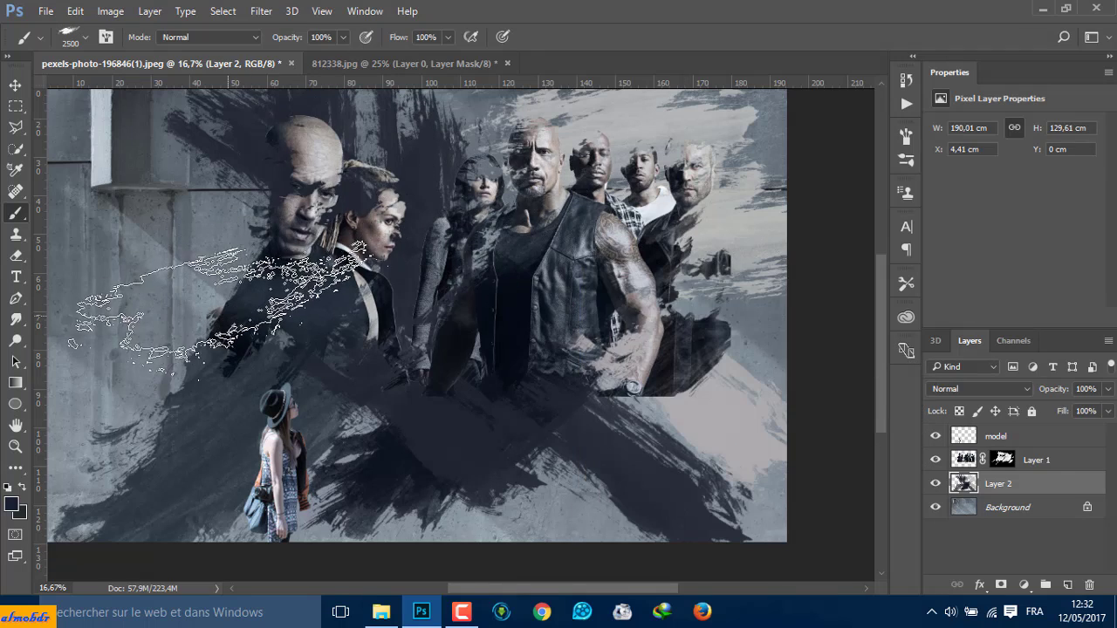
{"action": "mouse_move", "coordinate": [507, 340]}
{"action": "left_mouse_down"}
{"action": "mouse_move", "coordinate": [292, 327]}
{"action": "mouse_move", "coordinate": [242, 384]}
{"action": "left_mouse_up"}
{"action": "left_click", "coordinate": [317, 245], "text": "alt"}
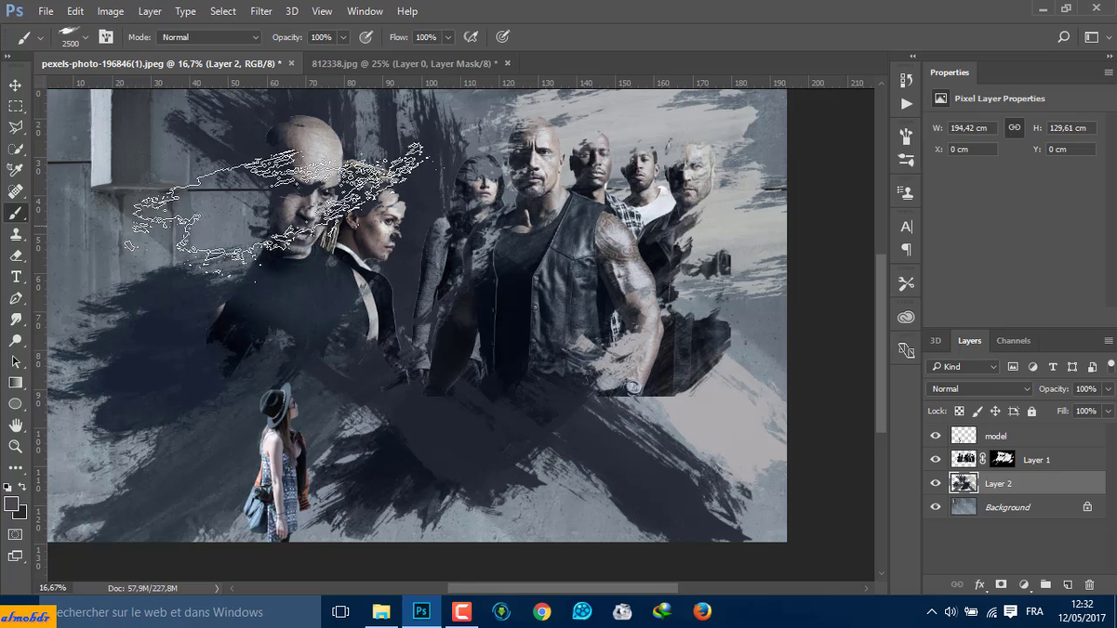
{"action": "left_click_drag", "start_coordinate": [356, 297], "coordinate": [232, 194]}
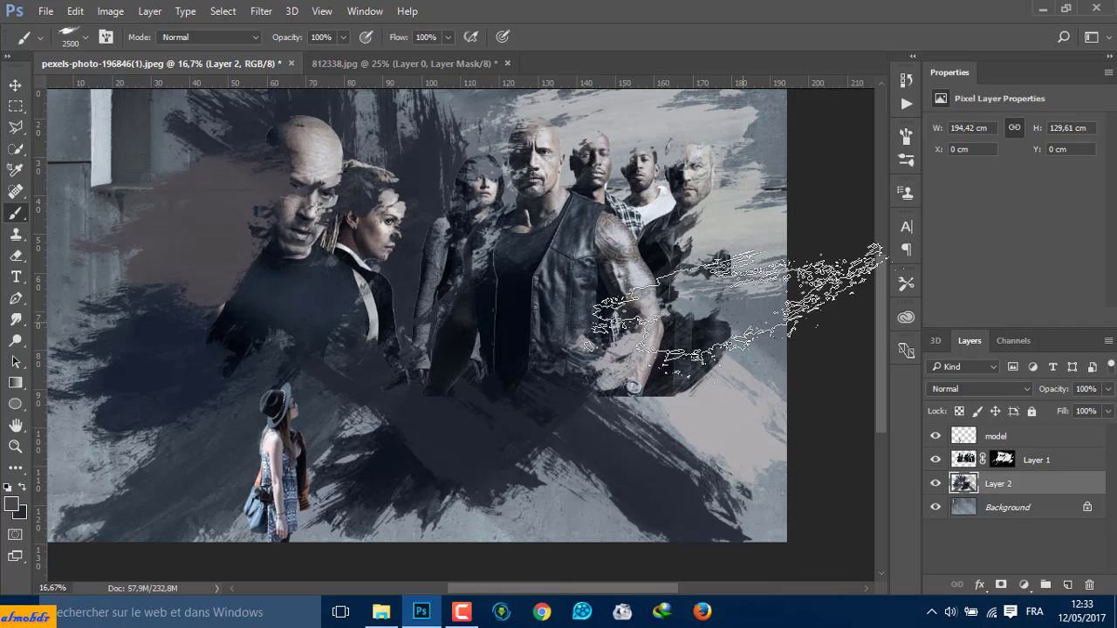
Pick another brush tip, target Layer 1's mask, then start grouping Layer 1 with Layer 2
{"action": "right_click", "coordinate": [804, 364]}
{"action": "left_click", "coordinate": [725, 331]}
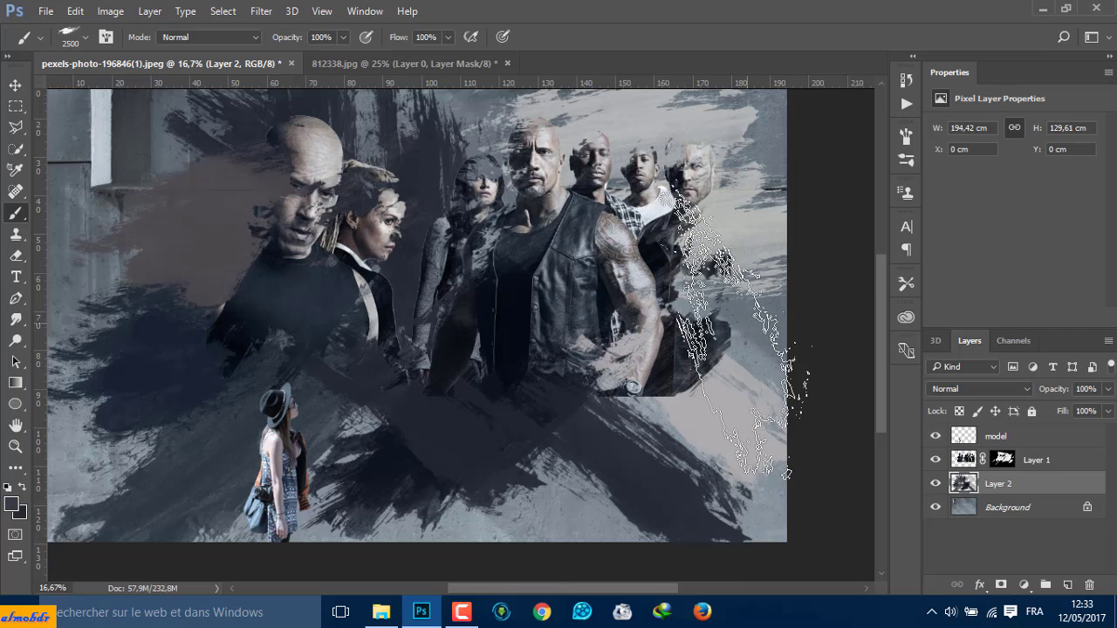
{"action": "scroll", "coordinate": [533, 288], "scroll_direction": "up", "scroll_amount": 2}
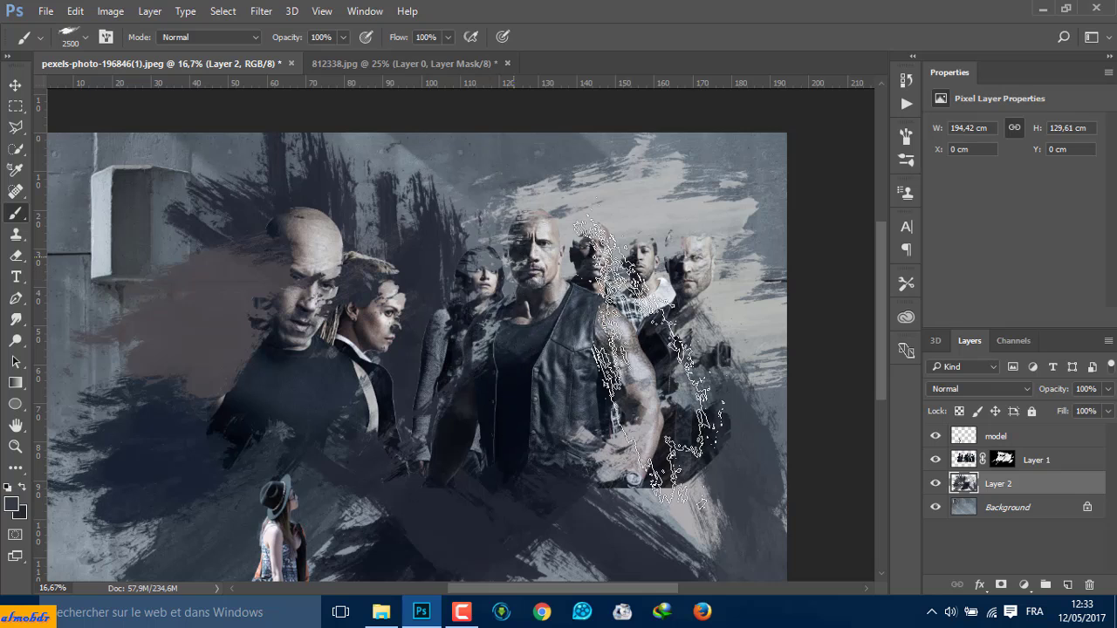
{"action": "scroll", "coordinate": [873, 367], "scroll_direction": "down", "scroll_amount": 3}
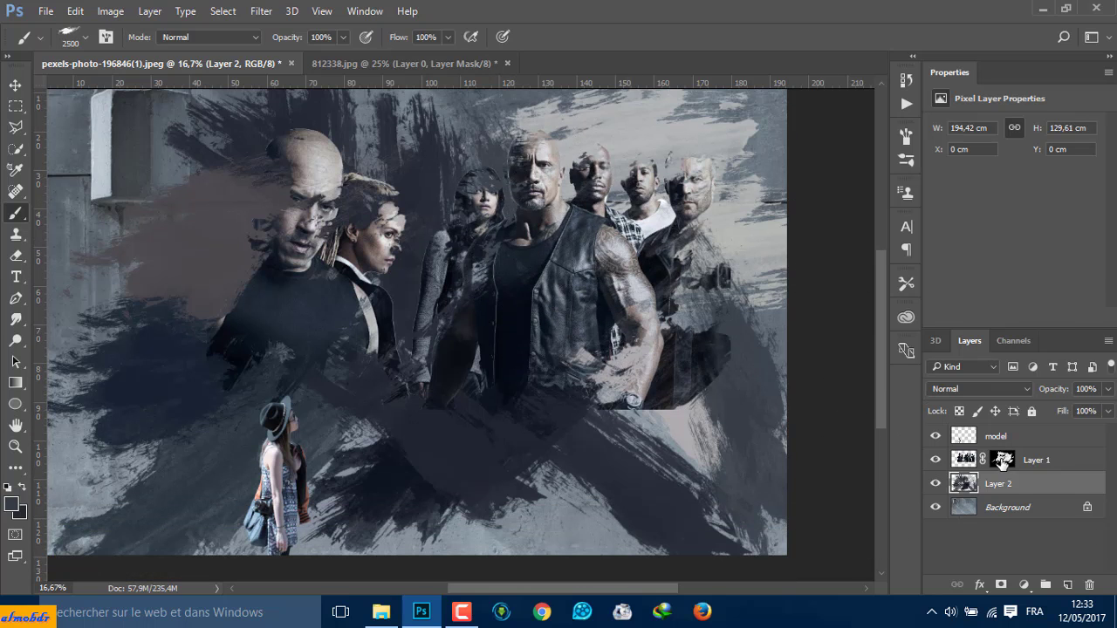
{"action": "left_click", "coordinate": [1002, 460]}
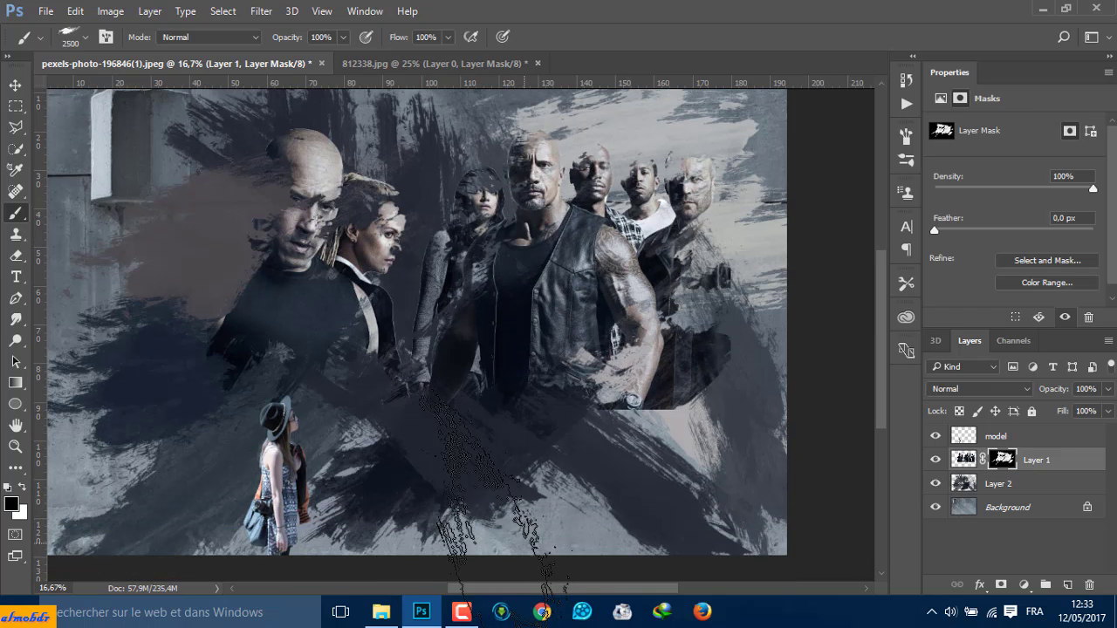
{"action": "right_click", "coordinate": [701, 345]}
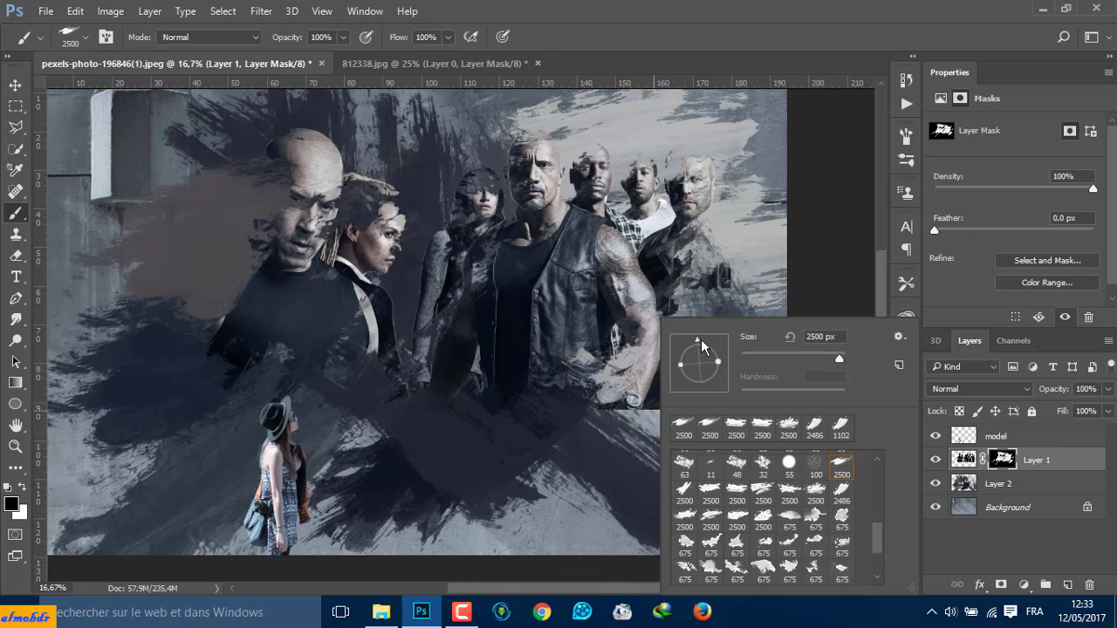
{"action": "key", "text": "Escape"}
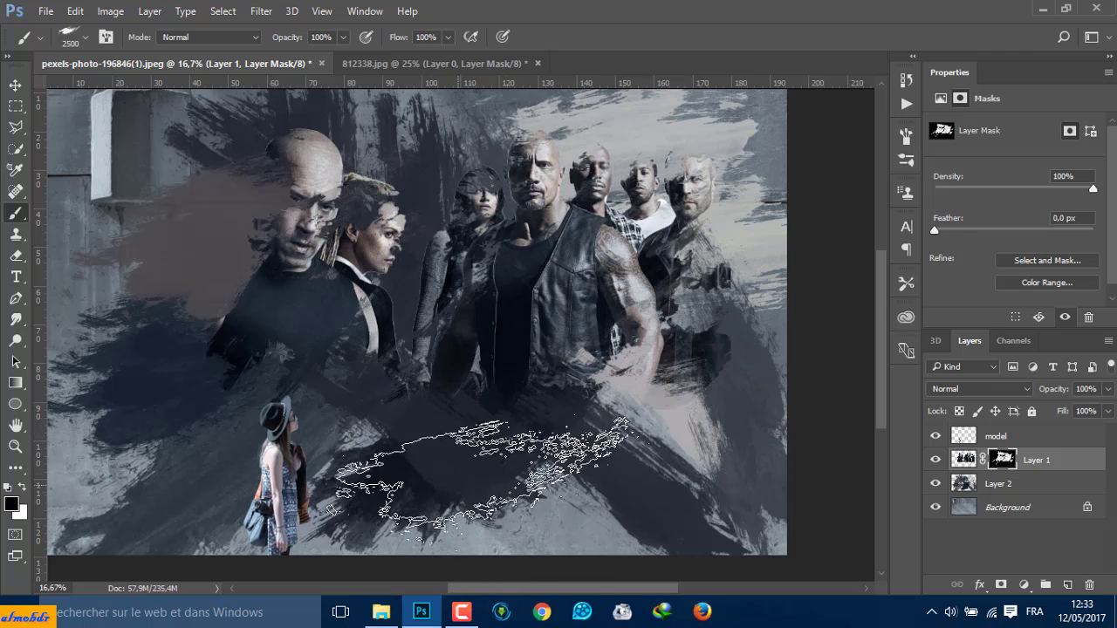
{"action": "left_click", "coordinate": [1067, 485], "text": "shift"}
Gather Layer 1 and Layer 2 into a group, rename it F.F and hide it
{"action": "left_click_drag", "start_coordinate": [1067, 486], "coordinate": [1044, 593]}
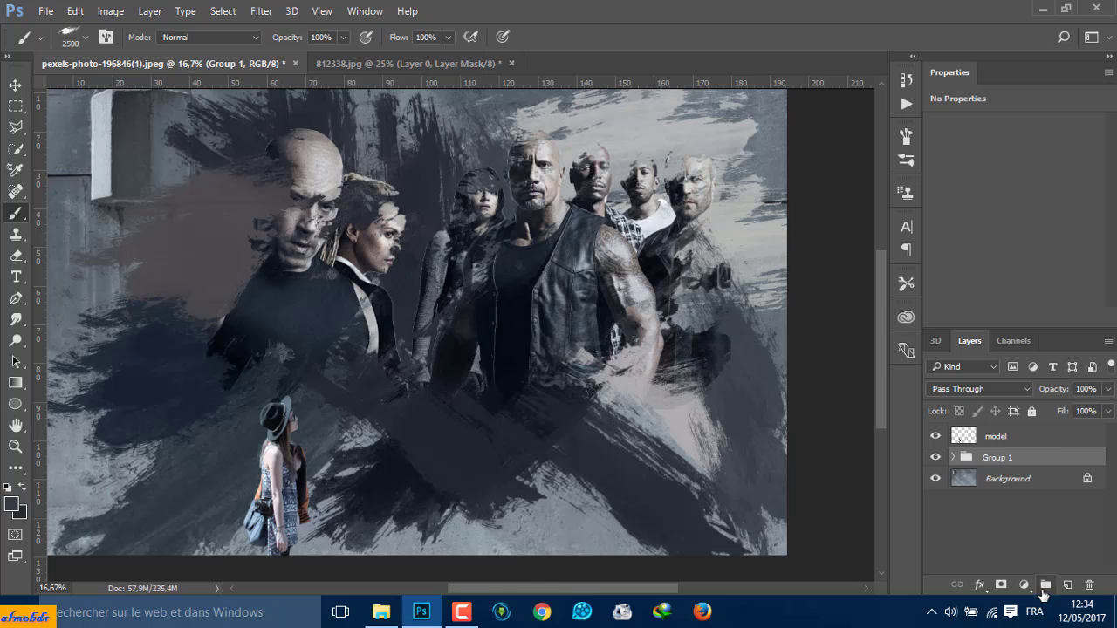
{"action": "double_click", "coordinate": [1014, 461]}
{"action": "type", "text": "fast"}
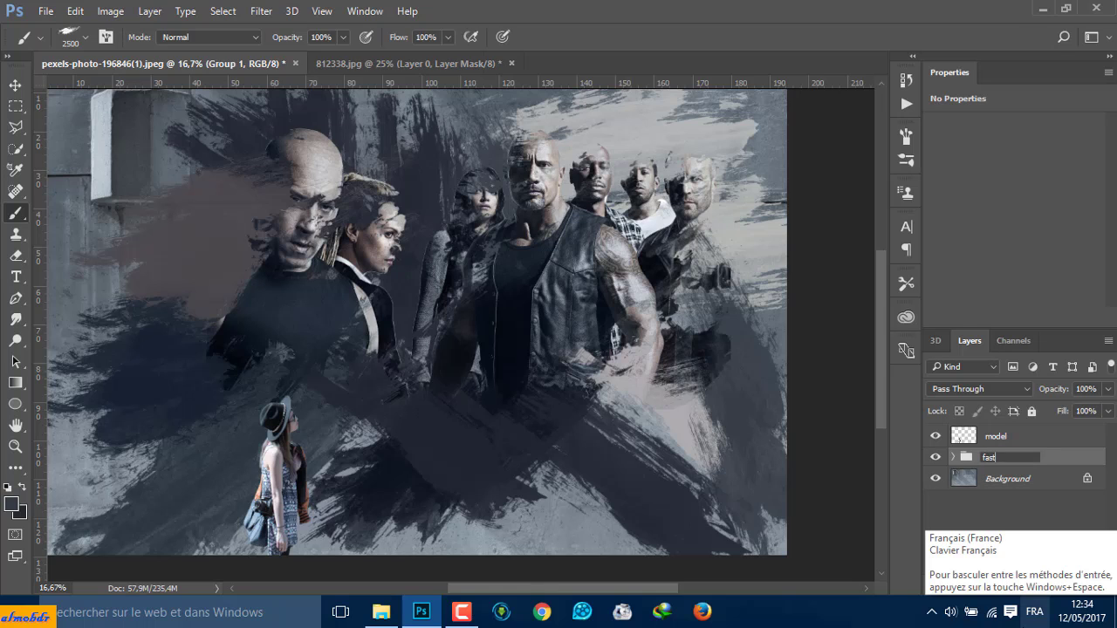
{"action": "key", "text": "BackSpace"}
{"action": "key", "text": "BackSpace"}
{"action": "key", "text": "BackSpace"}
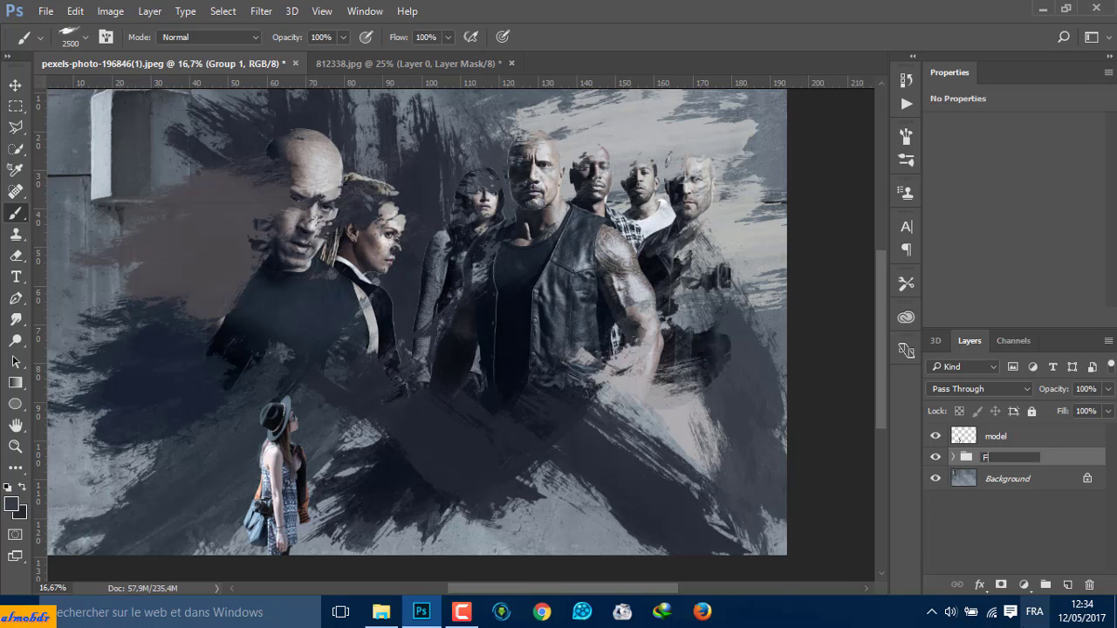
{"action": "type", "text": ".F"}
{"action": "left_click", "coordinate": [936, 457]}
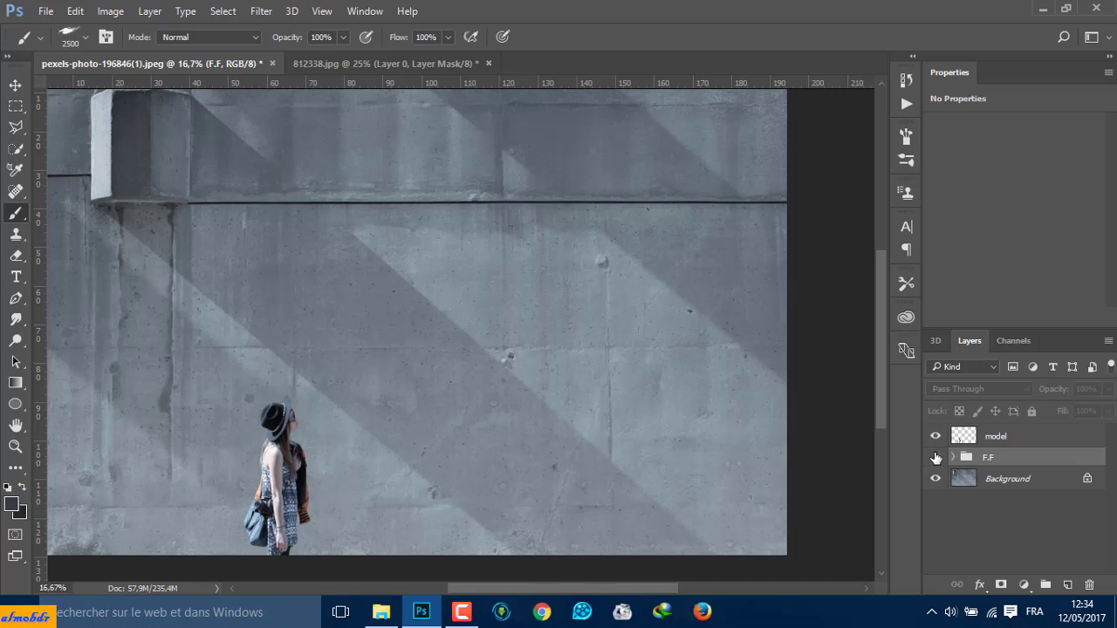
Close 812338.jpg without saving and zoom out on the wall composite
{"action": "left_click", "coordinate": [472, 66]}
{"action": "left_click", "coordinate": [489, 64]}
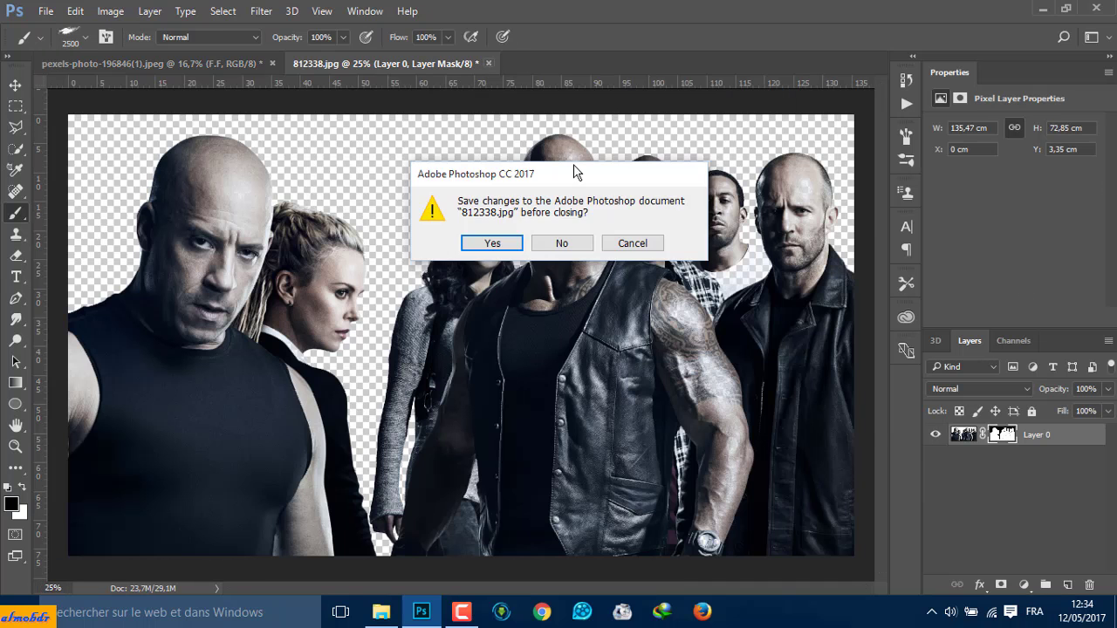
{"action": "left_click", "coordinate": [563, 242]}
{"action": "key", "text": "ctrl+minus"}
{"action": "key", "text": "ctrl+minus"}
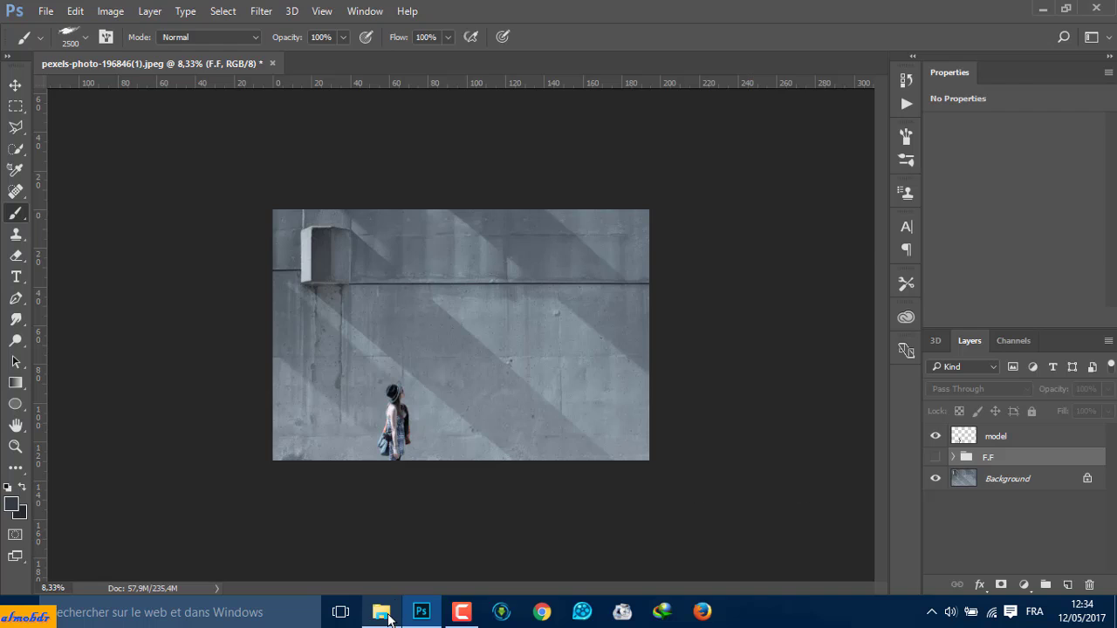
Drag image 525989 from the Nouveau dossier (4) folder onto Photoshop to open it
{"action": "left_click", "coordinate": [381, 612]}
{"action": "mouse_move", "coordinate": [638, 196]}
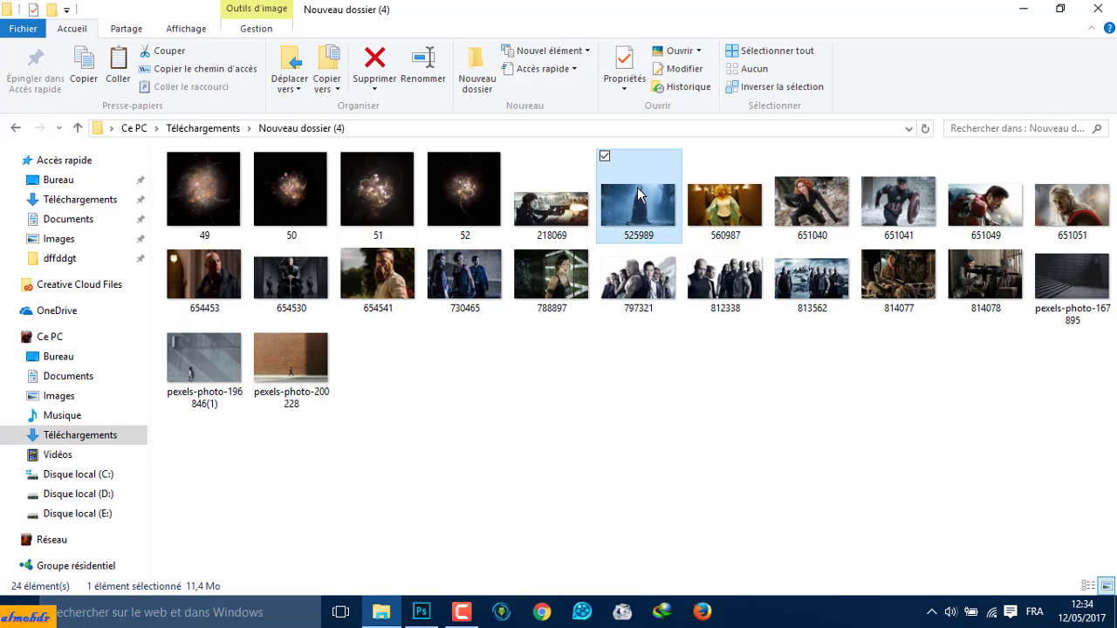
{"action": "mouse_move", "coordinate": [661, 213]}
{"action": "left_mouse_down"}
{"action": "mouse_move", "coordinate": [520, 402]}
{"action": "mouse_move", "coordinate": [717, 27]}
{"action": "left_mouse_up"}
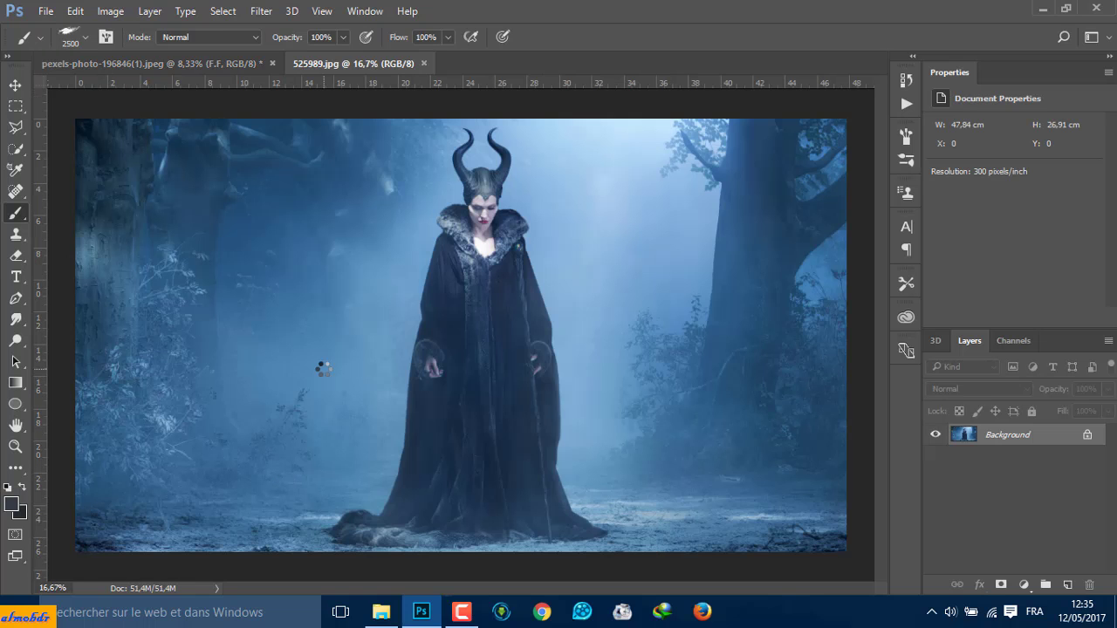
Quick-select the horned figure, mask her out and drag her into the composite right of the girl
{"action": "left_click", "coordinate": [16, 148]}
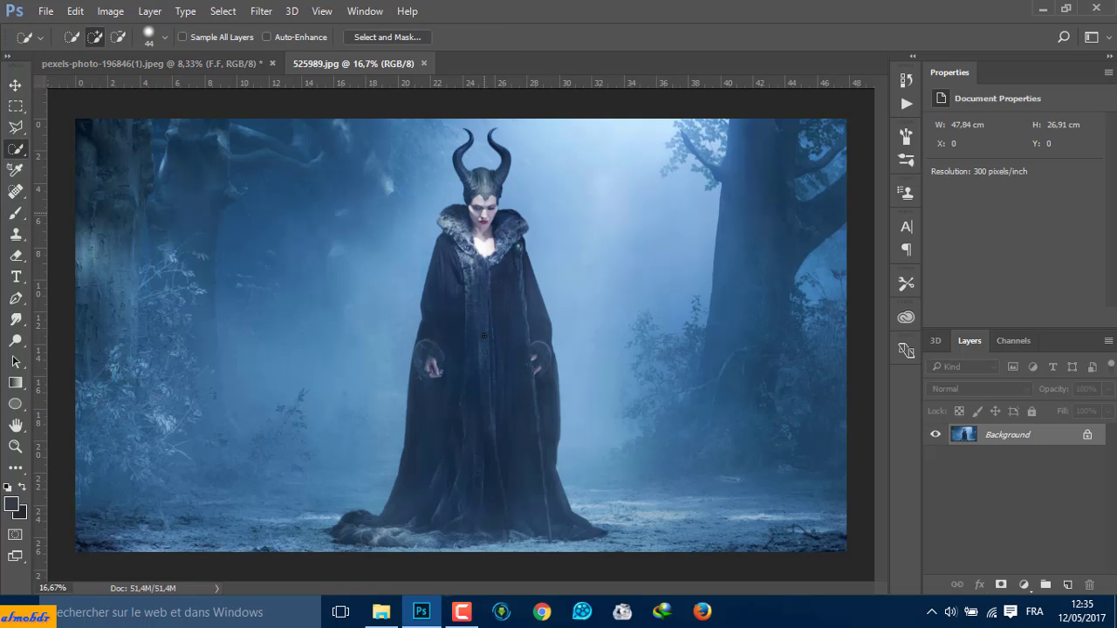
{"action": "left_click", "coordinate": [483, 212]}
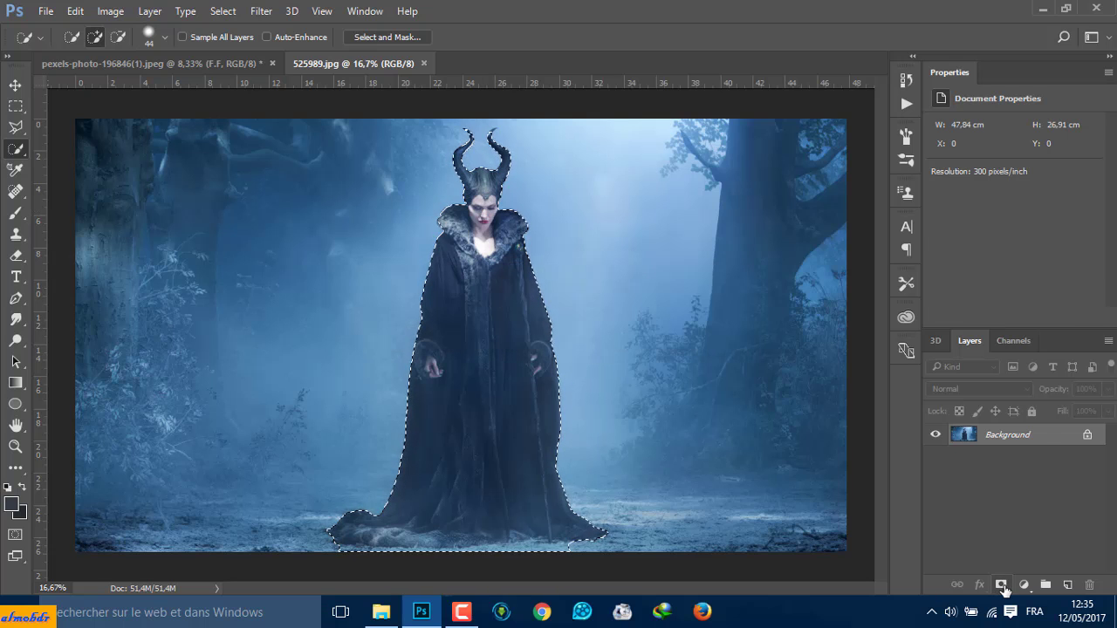
{"action": "left_click", "coordinate": [1002, 585]}
{"action": "key", "text": "v"}
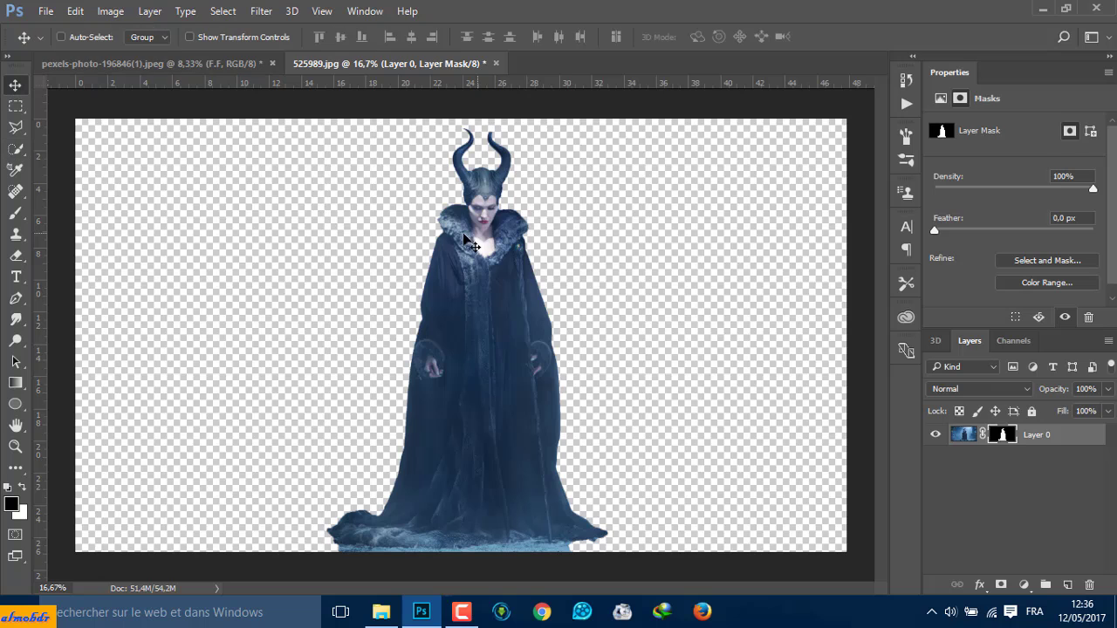
{"action": "left_click", "coordinate": [206, 62]}
{"action": "left_click_drag", "start_coordinate": [235, 99], "coordinate": [501, 305]}
Target Layer 3's mask with the brush and zoom in on the figure's head in 525989.jpg
{"action": "key", "text": "ctrl+plus"}
{"action": "key", "text": "ctrl+plus"}
{"action": "key", "text": "ctrl+plus"}
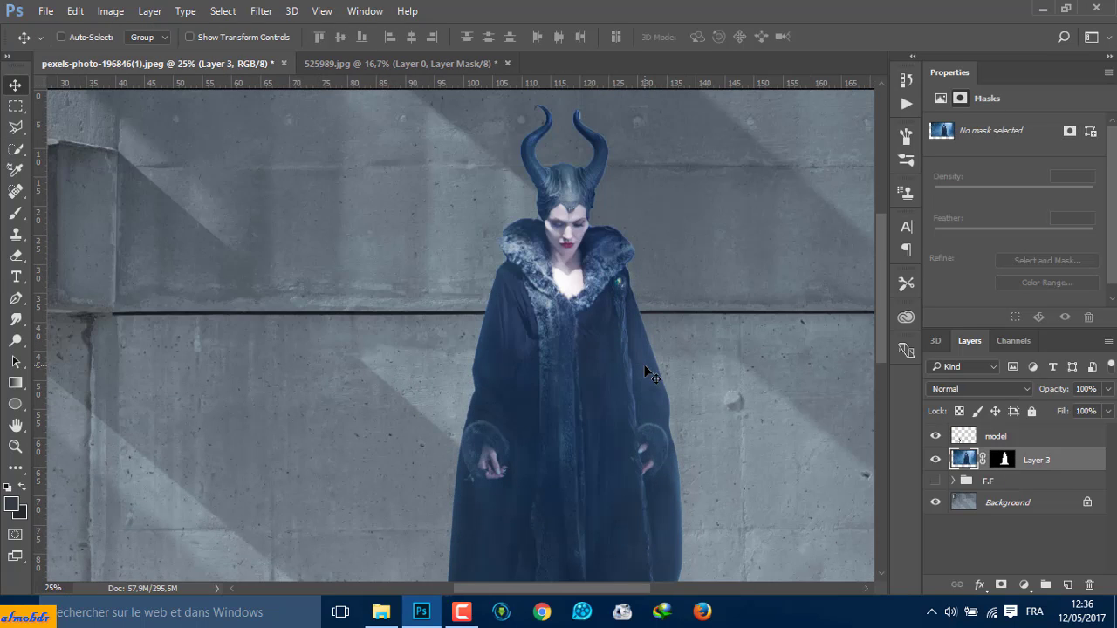
{"action": "left_click", "coordinate": [995, 461]}
{"action": "key", "text": "b"}
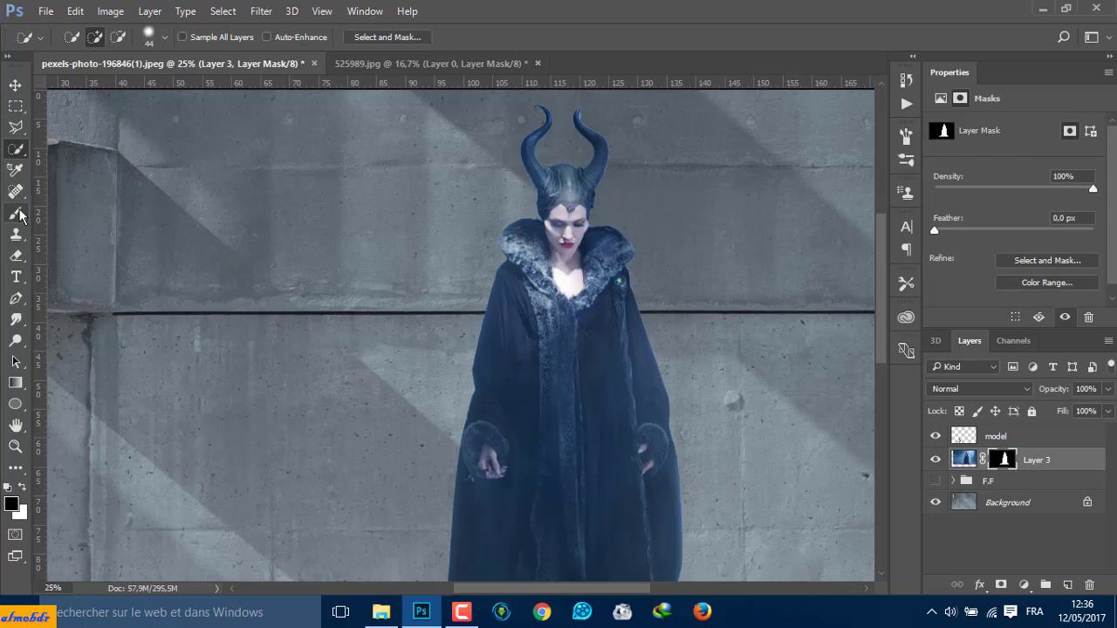
{"action": "left_click", "coordinate": [407, 64]}
{"action": "key", "text": "ctrl+plus"}
{"action": "key", "text": "ctrl+plus"}
{"action": "key", "text": "ctrl+plus"}
Pick a hard round 55 px brush, undo the bad stroke and repaint above the right horn tip
{"action": "scroll", "coordinate": [437, 305], "scroll_direction": "up", "scroll_amount": 5}
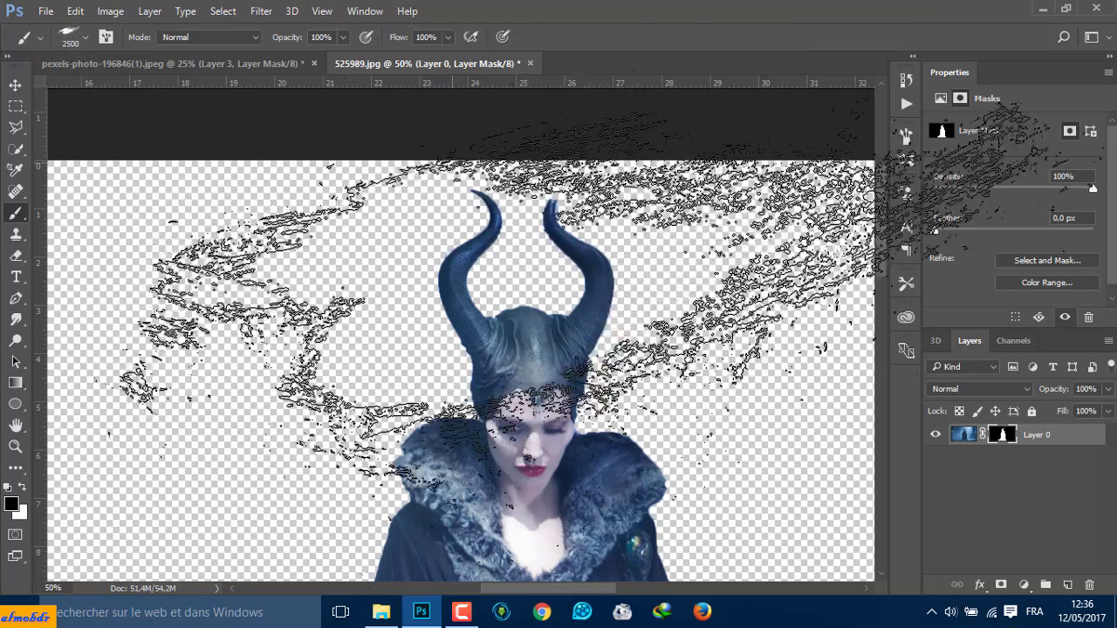
{"action": "right_click", "coordinate": [456, 164]}
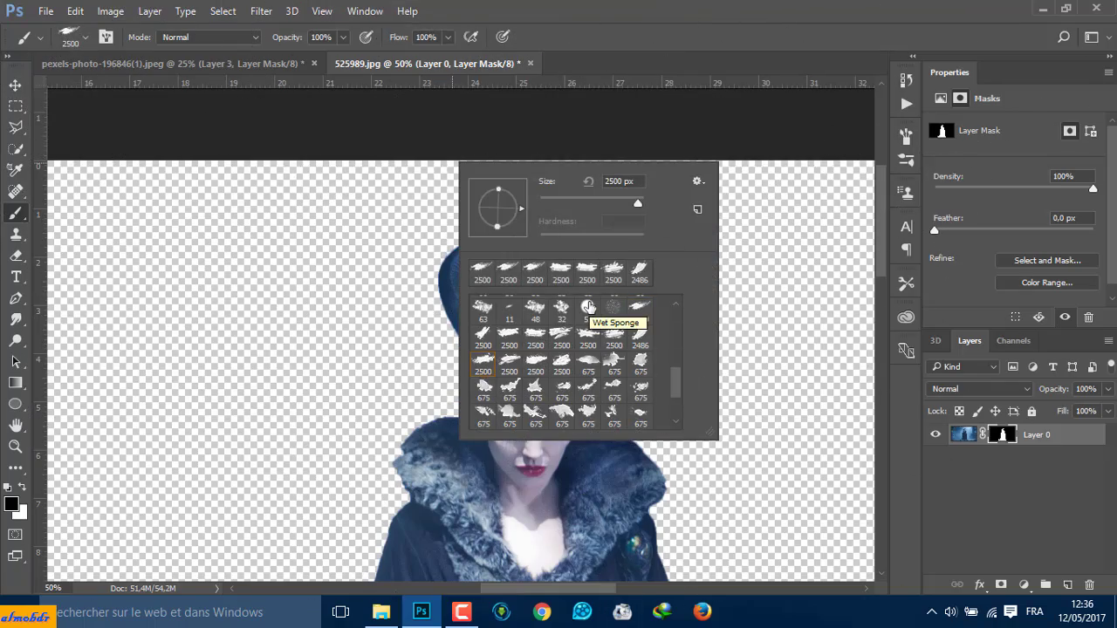
{"action": "left_click", "coordinate": [589, 307]}
{"action": "scroll", "coordinate": [611, 314], "scroll_direction": "up", "scroll_amount": 3}
{"action": "scroll", "coordinate": [645, 303], "scroll_direction": "up", "scroll_amount": 2}
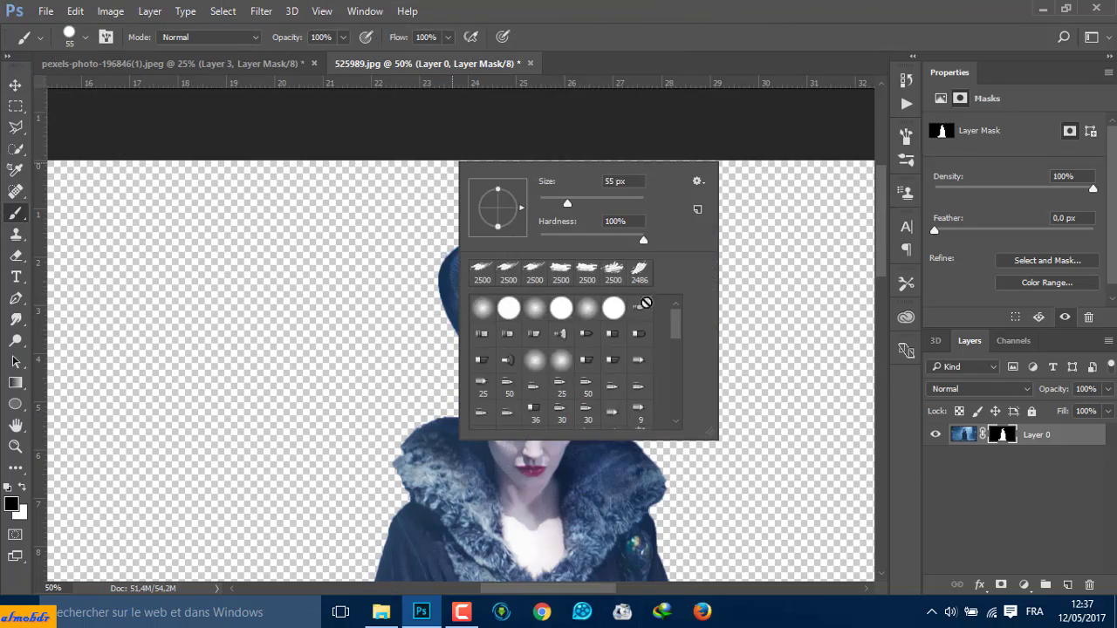
{"action": "right_click", "coordinate": [1003, 434]}
{"action": "left_click", "coordinate": [622, 110]}
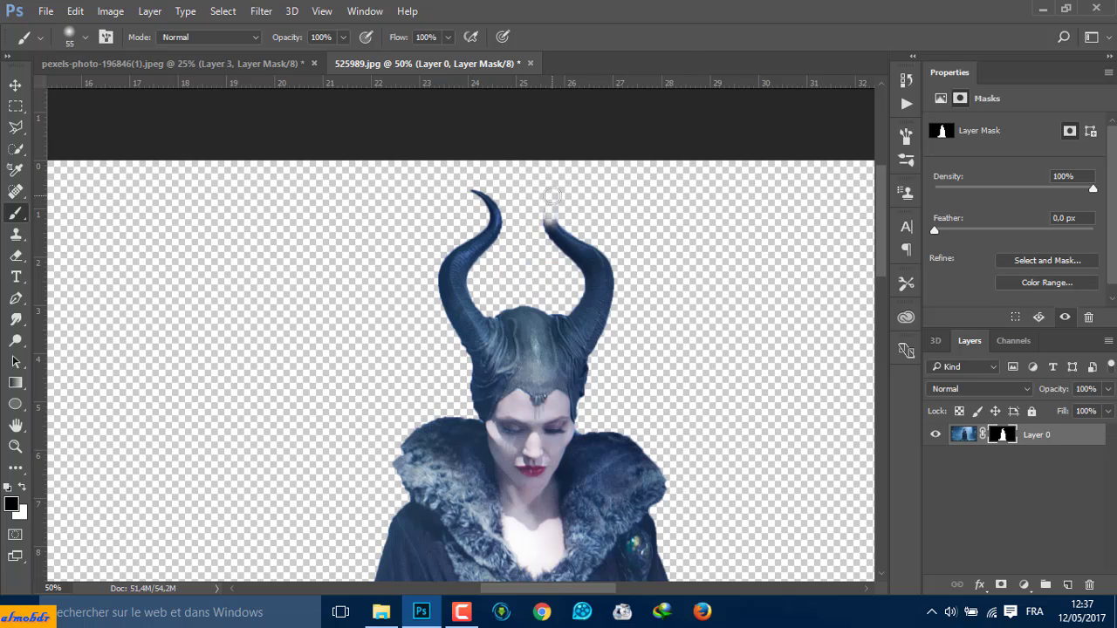
{"action": "key", "text": "ctrl+z"}
{"action": "left_click_drag", "start_coordinate": [552, 206], "coordinate": [576, 182]}
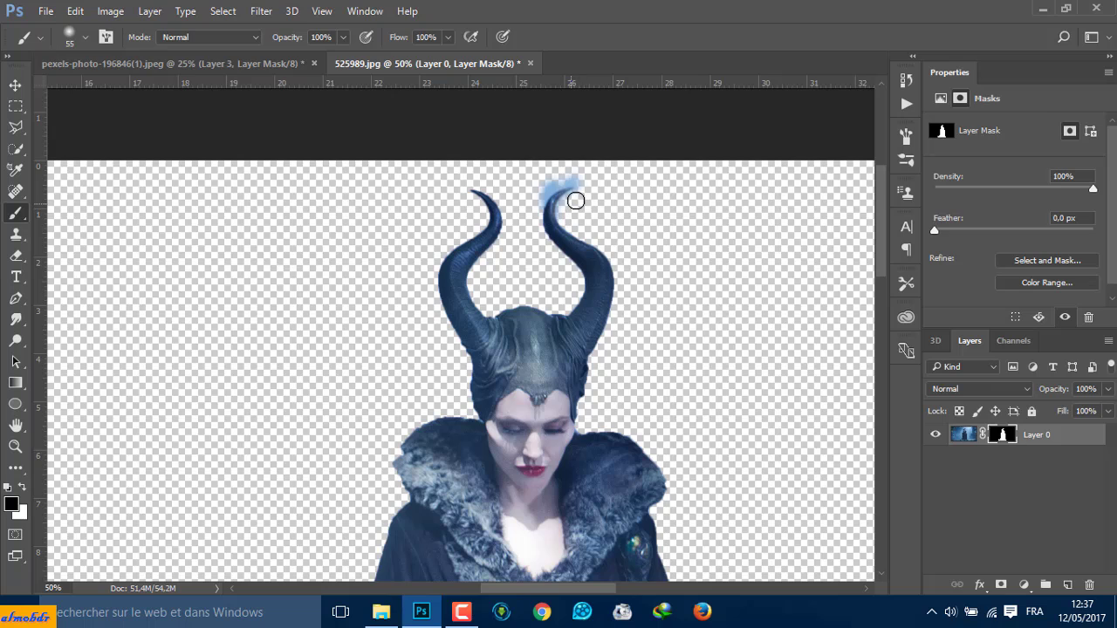
With a softer, smaller brush and swapped colours, paint out the remaining haze around the right horn
{"action": "right_click", "coordinate": [494, 162]}
{"action": "left_click_drag", "start_coordinate": [616, 238], "coordinate": [628, 239]}
{"action": "key", "text": "Return"}
{"action": "left_click_drag", "start_coordinate": [541, 188], "coordinate": [575, 176]}
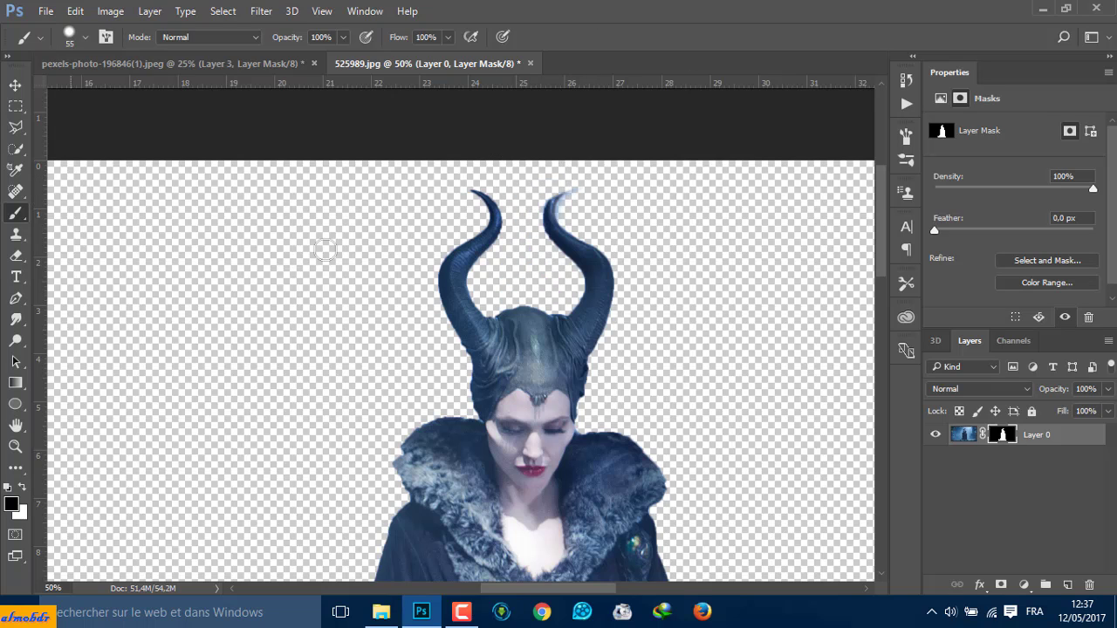
{"action": "left_click_drag", "start_coordinate": [557, 232], "coordinate": [553, 189]}
{"action": "scroll", "coordinate": [553, 189], "scroll_direction": "up", "scroll_amount": 3}
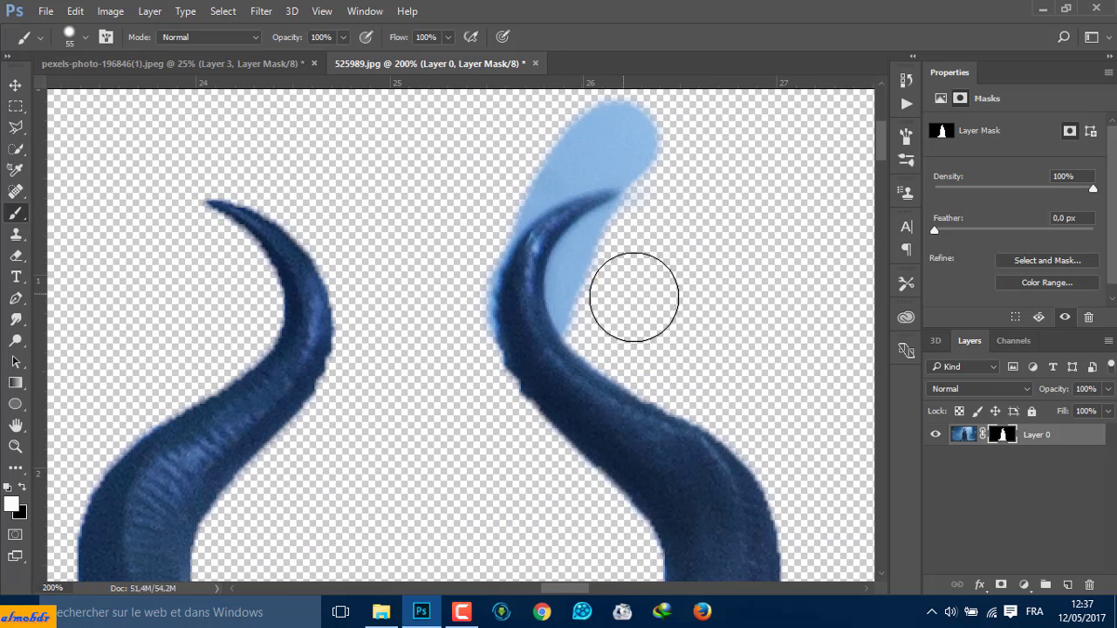
{"action": "right_click", "coordinate": [636, 294]}
{"action": "key", "text": "Return"}
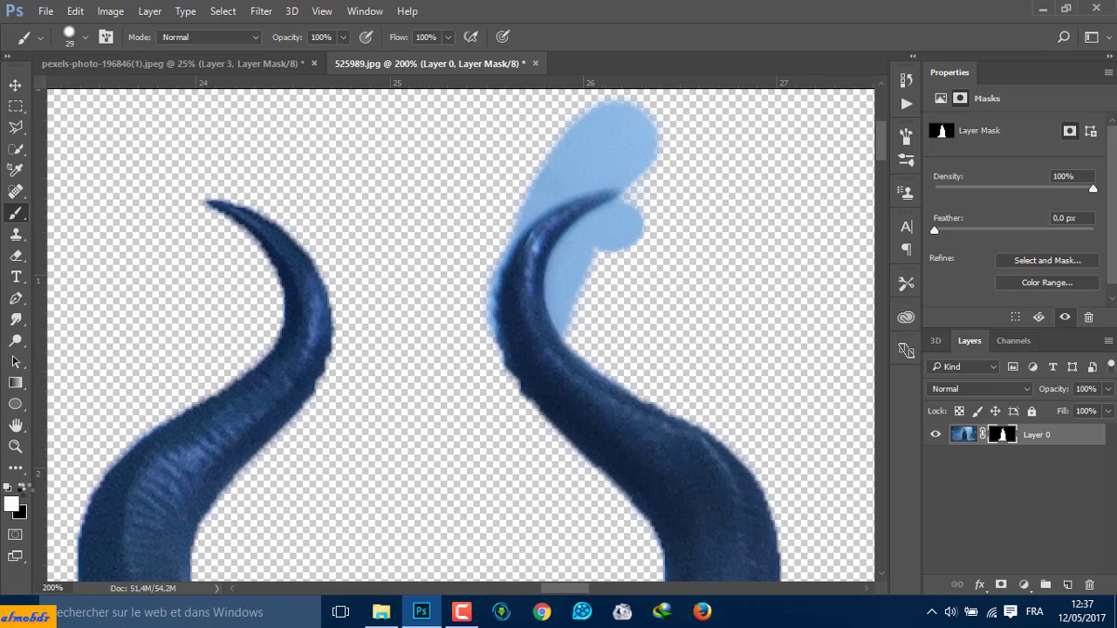
{"action": "mouse_move", "coordinate": [628, 212]}
{"action": "left_mouse_down"}
{"action": "mouse_move", "coordinate": [585, 272]}
{"action": "mouse_move", "coordinate": [574, 318]}
{"action": "left_mouse_up"}
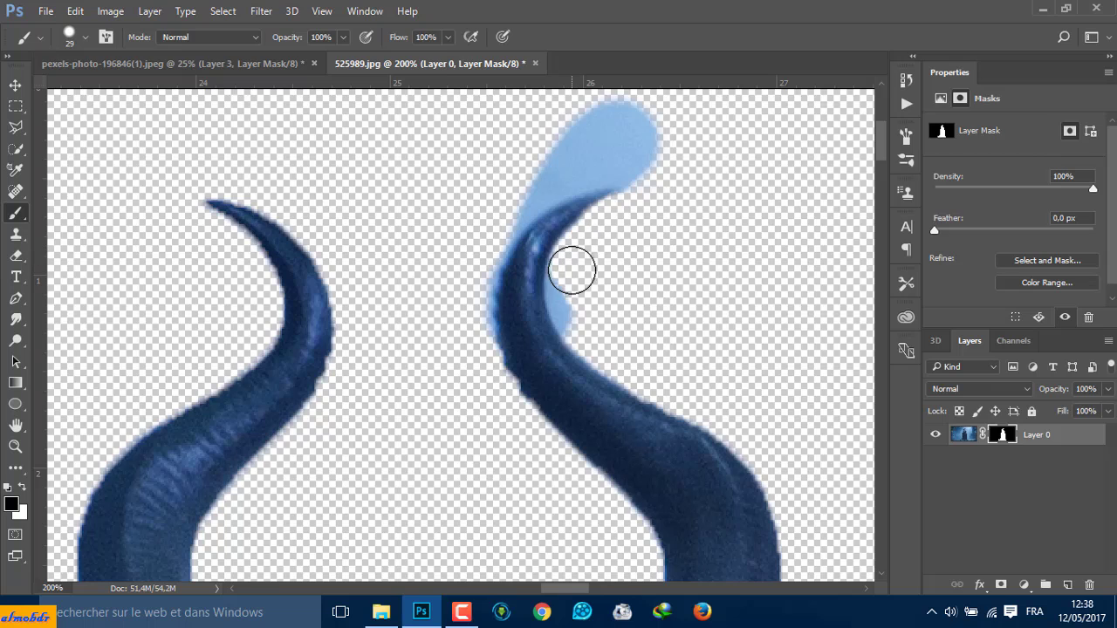
{"action": "mouse_move", "coordinate": [633, 165]}
{"action": "left_mouse_down"}
{"action": "mouse_move", "coordinate": [512, 204]}
{"action": "mouse_move", "coordinate": [610, 117]}
{"action": "mouse_move", "coordinate": [651, 245]}
{"action": "left_mouse_up"}
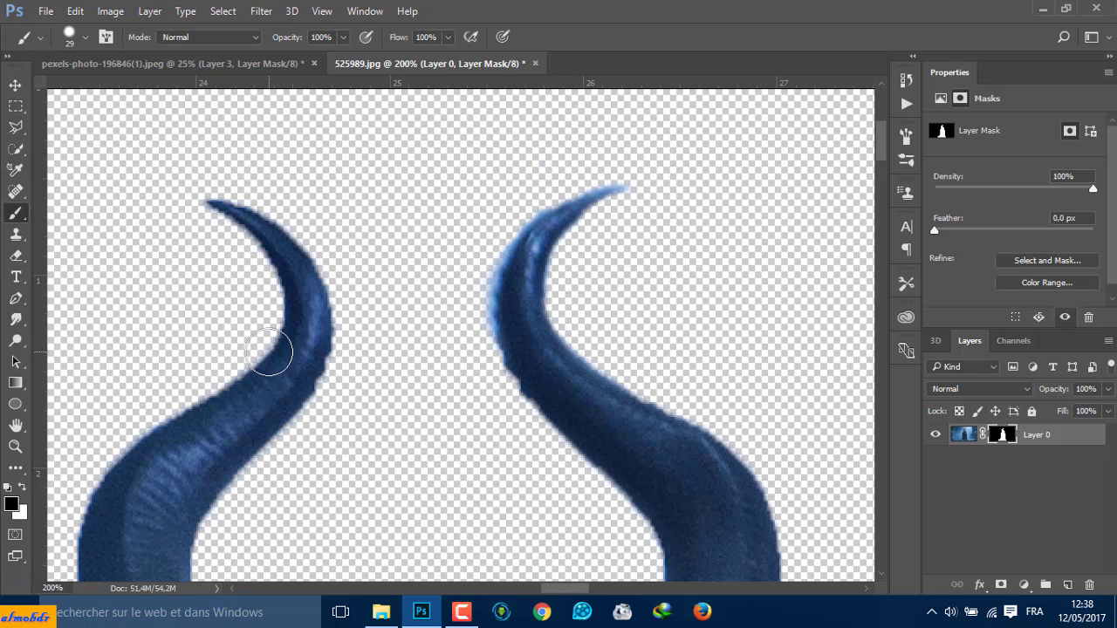
{"action": "left_click", "coordinate": [166, 63]}
{"action": "left_click", "coordinate": [380, 63]}
Move the horned figure into the wall composite and position her right of the girl
{"action": "key", "text": "v"}
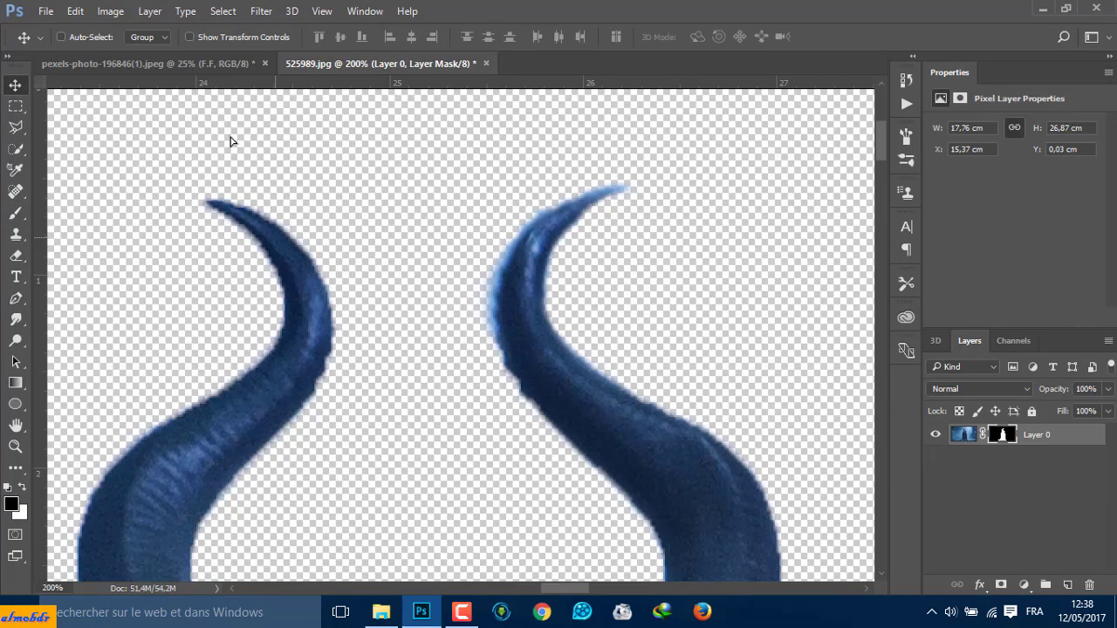
{"action": "mouse_move", "coordinate": [230, 137]}
{"action": "left_mouse_down"}
{"action": "mouse_move", "coordinate": [428, 300]}
{"action": "mouse_move", "coordinate": [558, 223]}
{"action": "left_mouse_up"}
{"action": "key", "text": "ctrl+minus"}
{"action": "left_click_drag", "start_coordinate": [449, 324], "coordinate": [498, 324]}
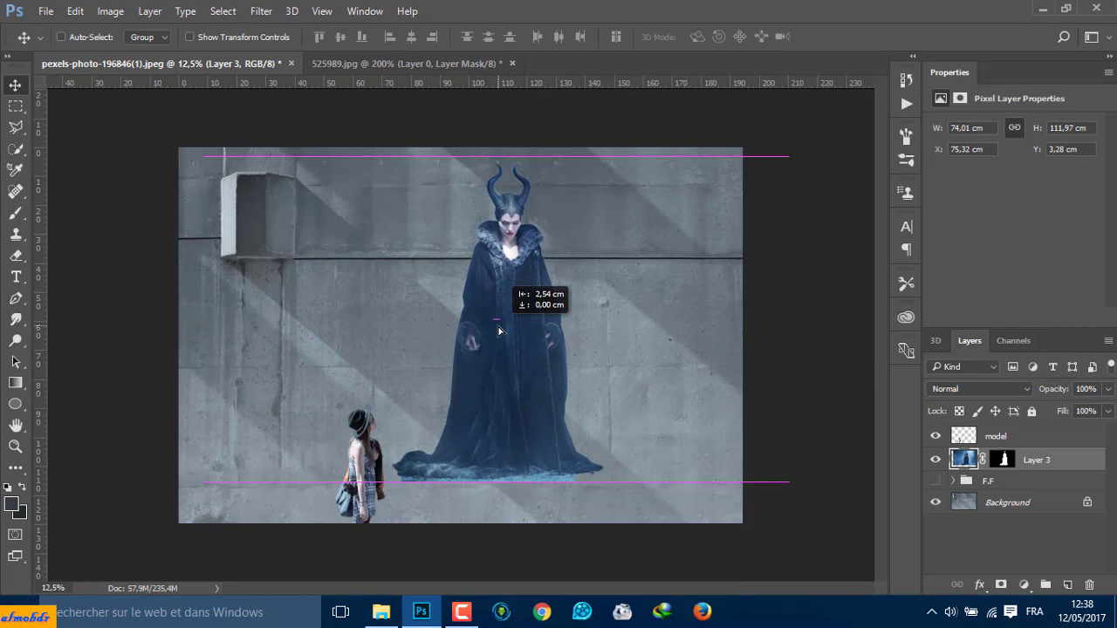
{"action": "left_click_drag", "start_coordinate": [485, 282], "coordinate": [545, 298]}
Give Layer 3 a mask that hides the whole figure
{"action": "right_click", "coordinate": [1003, 460]}
{"action": "left_click", "coordinate": [960, 329]}
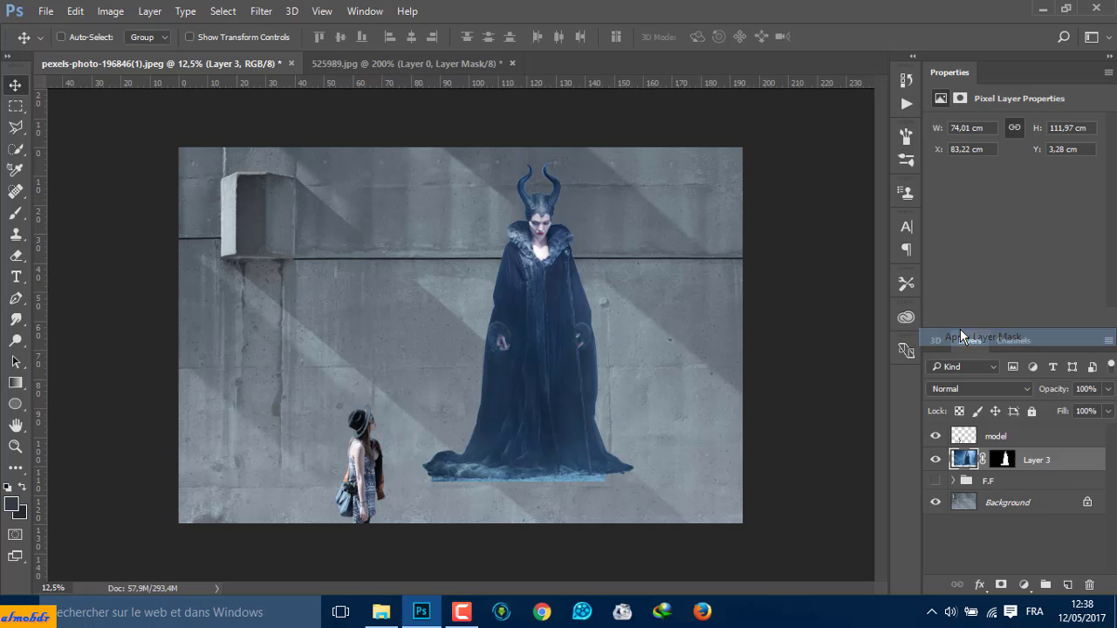
{"action": "left_click", "coordinate": [1001, 585], "text": "alt"}
Reveal the figure with white paint using the 2500 px painterly stroke brush
{"action": "key", "text": "b"}
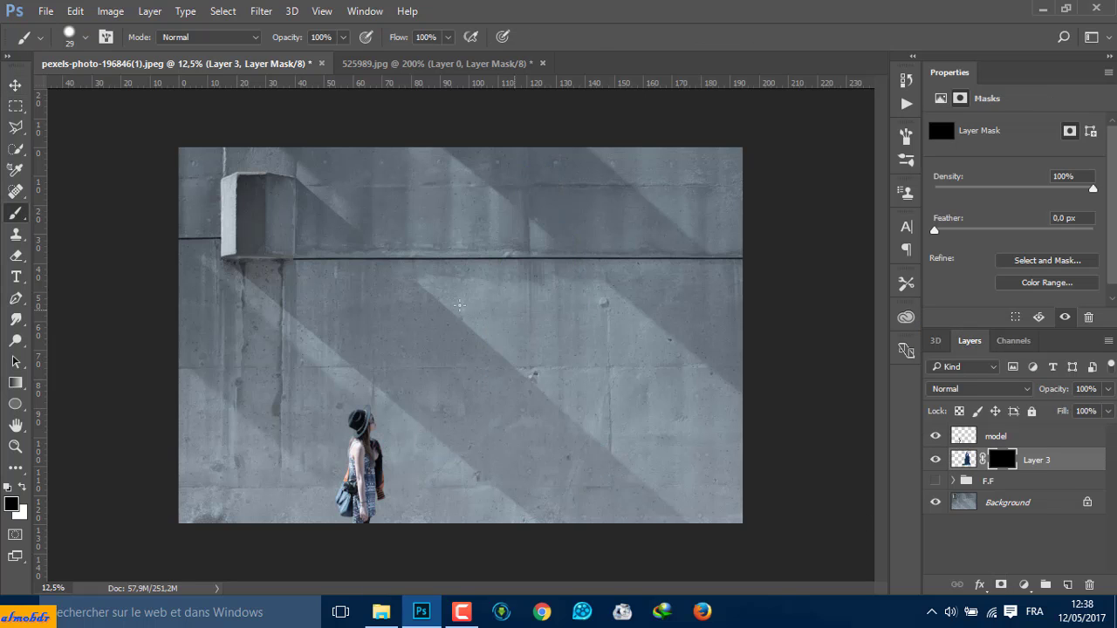
{"action": "right_click", "coordinate": [507, 287]}
{"action": "left_click_drag", "start_coordinate": [695, 442], "coordinate": [694, 524]}
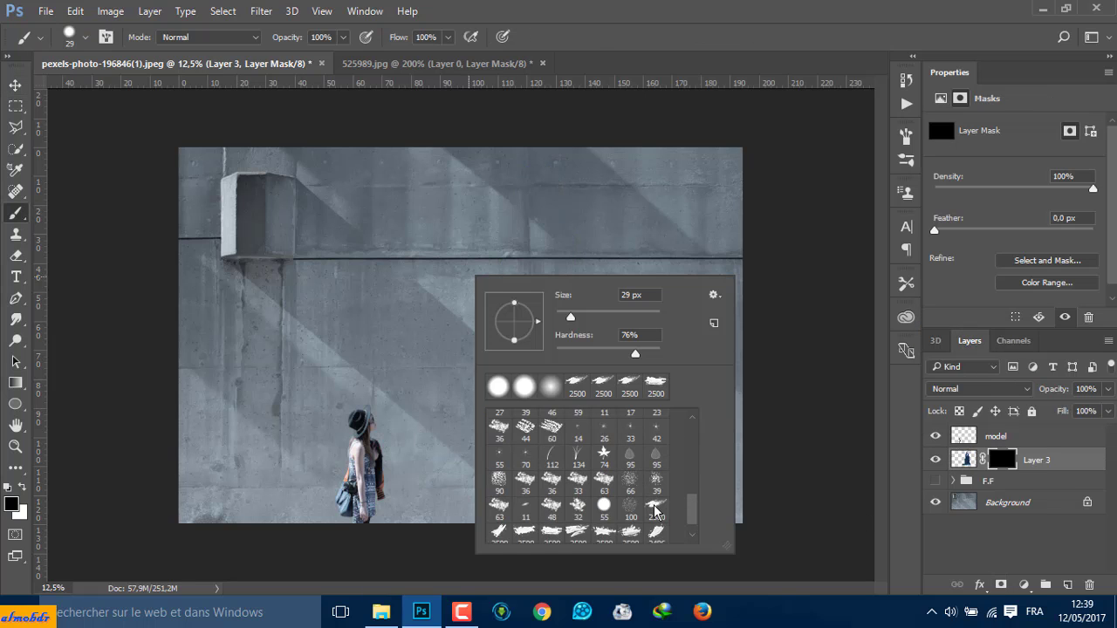
{"action": "left_click", "coordinate": [656, 511]}
{"action": "scroll", "coordinate": [661, 463], "scroll_direction": "down", "scroll_amount": 2}
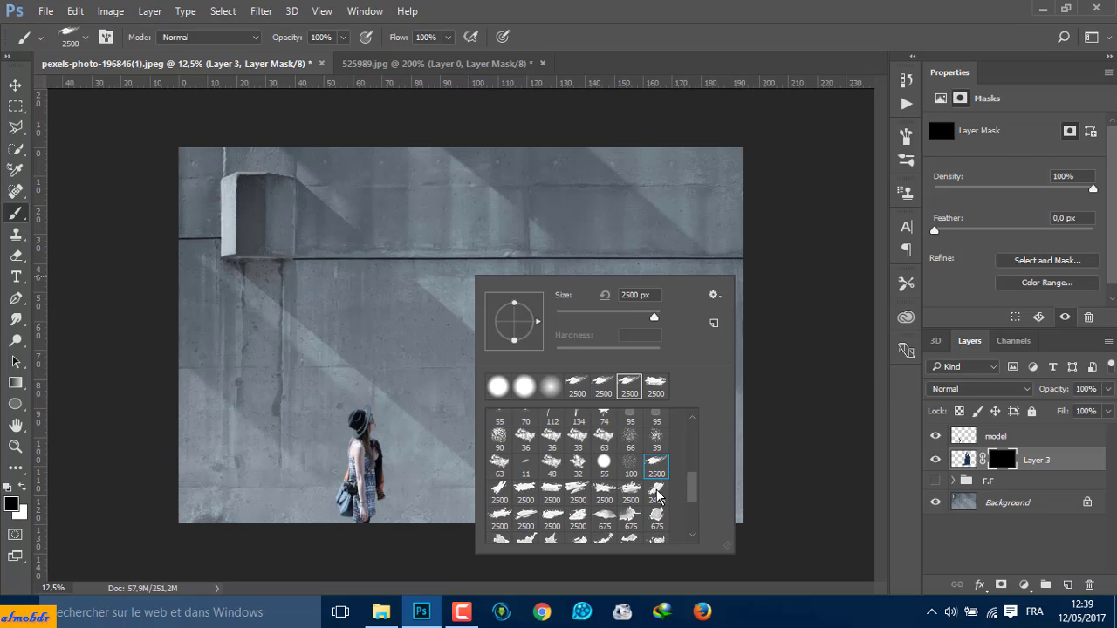
{"action": "left_click", "coordinate": [930, 595]}
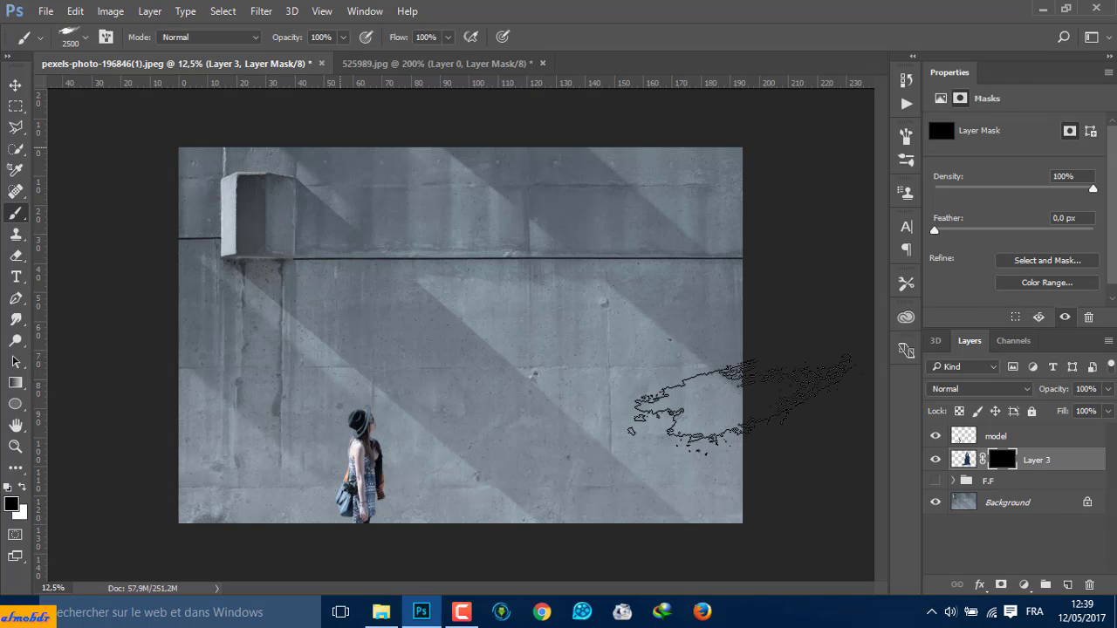
{"action": "right_click", "coordinate": [559, 225]}
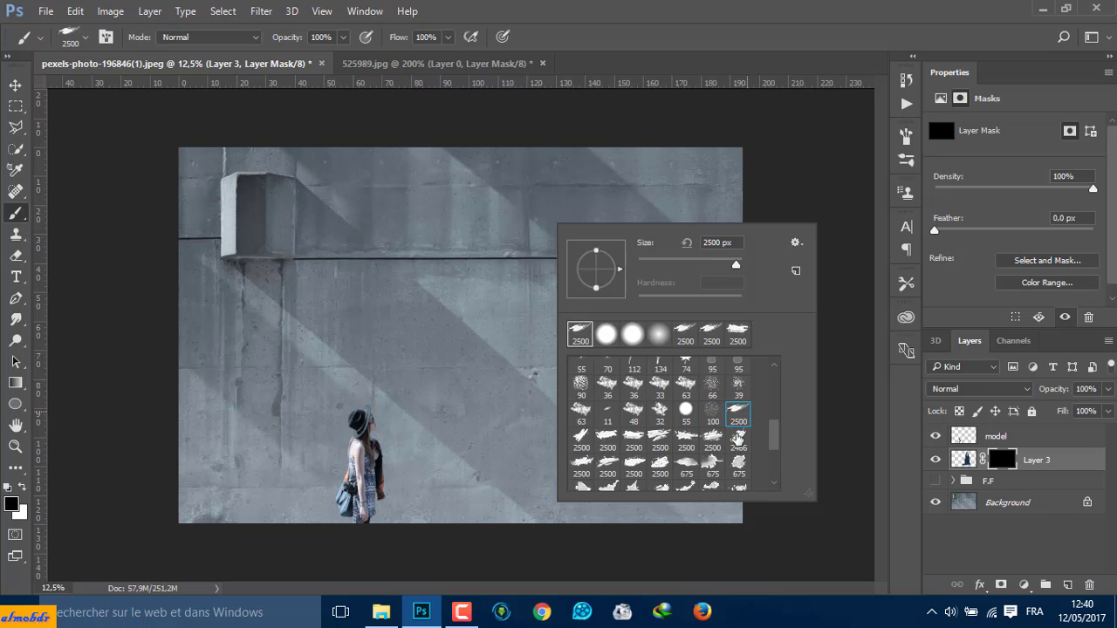
{"action": "key", "text": "Escape"}
{"action": "left_click", "coordinate": [22, 487]}
{"action": "mouse_move", "coordinate": [624, 355]}
{"action": "left_mouse_down"}
{"action": "mouse_move", "coordinate": [534, 201]}
{"action": "mouse_move", "coordinate": [439, 286]}
{"action": "mouse_move", "coordinate": [751, 419]}
{"action": "mouse_move", "coordinate": [725, 253]}
{"action": "mouse_move", "coordinate": [445, 377]}
{"action": "mouse_move", "coordinate": [506, 323]}
{"action": "mouse_move", "coordinate": [668, 310]}
{"action": "mouse_move", "coordinate": [655, 428]}
{"action": "mouse_move", "coordinate": [707, 458]}
{"action": "left_mouse_up"}
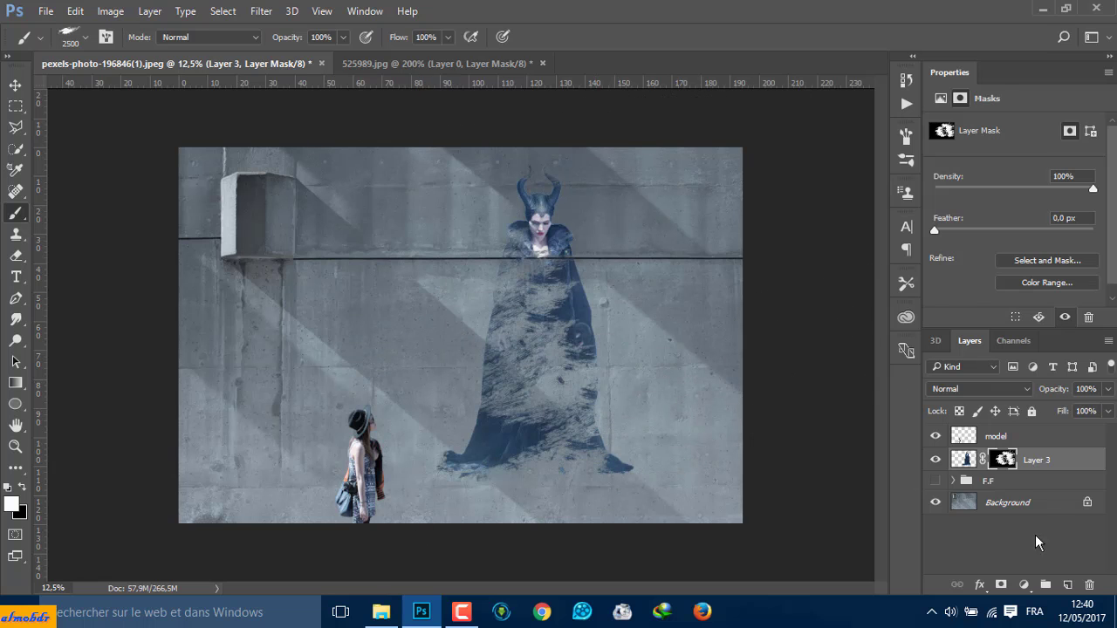
Add a new layer and paint dark blue strokes around the figure with the 2486 stroke brush
{"action": "left_click", "coordinate": [1068, 585], "text": "ctrl"}
{"action": "mouse_move", "coordinate": [457, 326]}
{"action": "left_mouse_down"}
{"action": "mouse_move", "coordinate": [481, 335]}
{"action": "mouse_move", "coordinate": [522, 430]}
{"action": "left_mouse_up"}
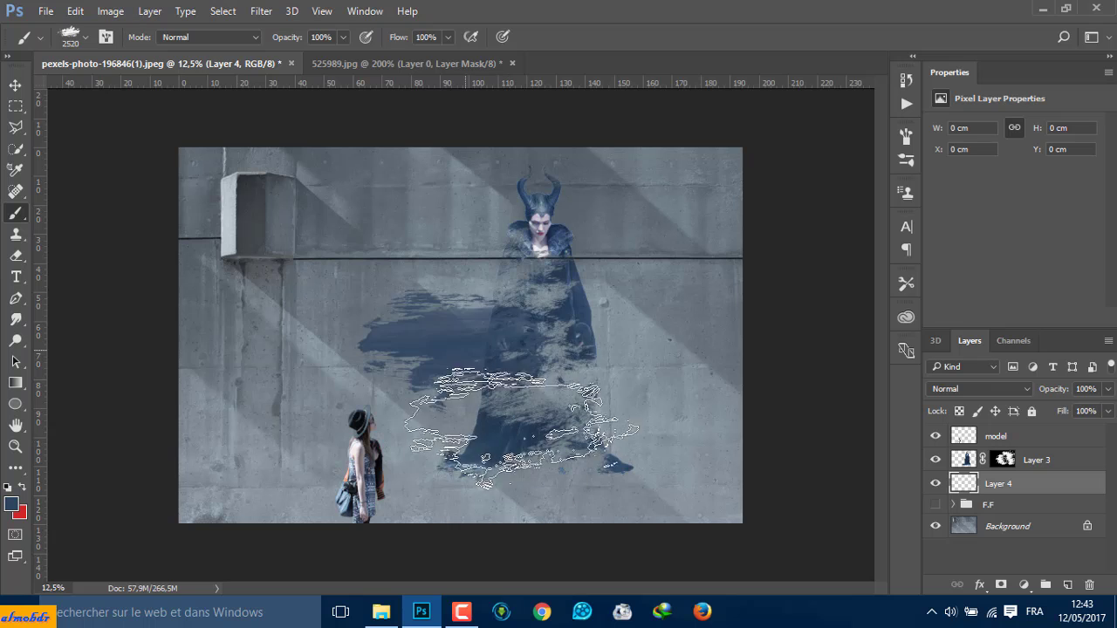
{"action": "right_click", "coordinate": [440, 291]}
{"action": "double_click", "coordinate": [541, 489]}
{"action": "left_click_drag", "start_coordinate": [497, 261], "coordinate": [602, 362]}
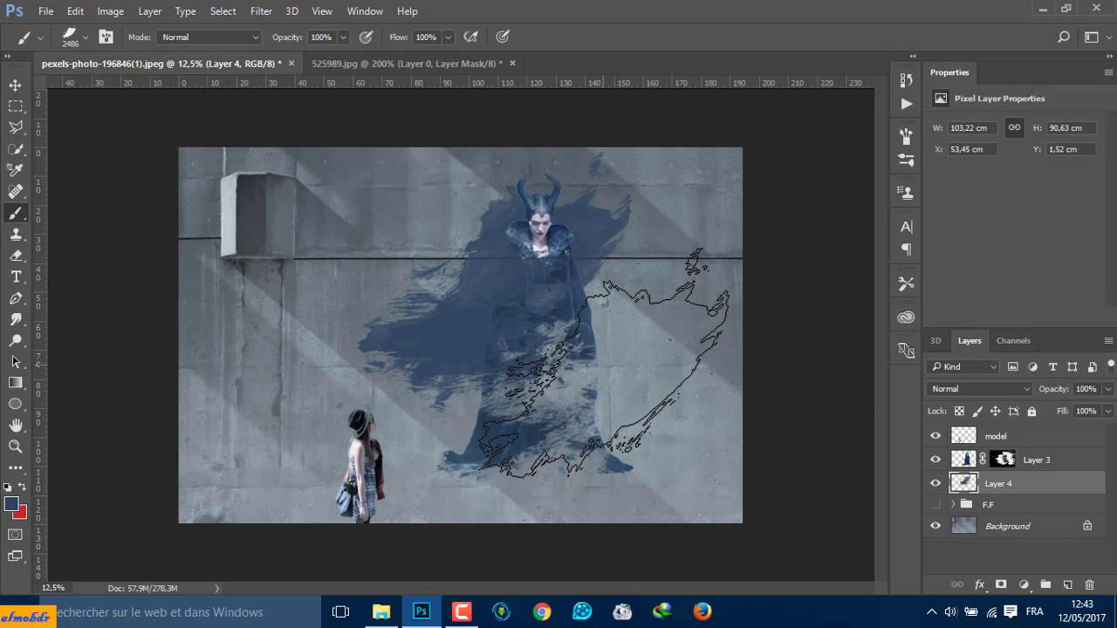
Paint large light grey-purple strokes over the figure, then dark blue over the centre
{"action": "left_click", "coordinate": [545, 233], "text": "alt"}
{"action": "left_click_drag", "start_coordinate": [654, 314], "coordinate": [559, 349]}
{"action": "right_click", "coordinate": [587, 301]}
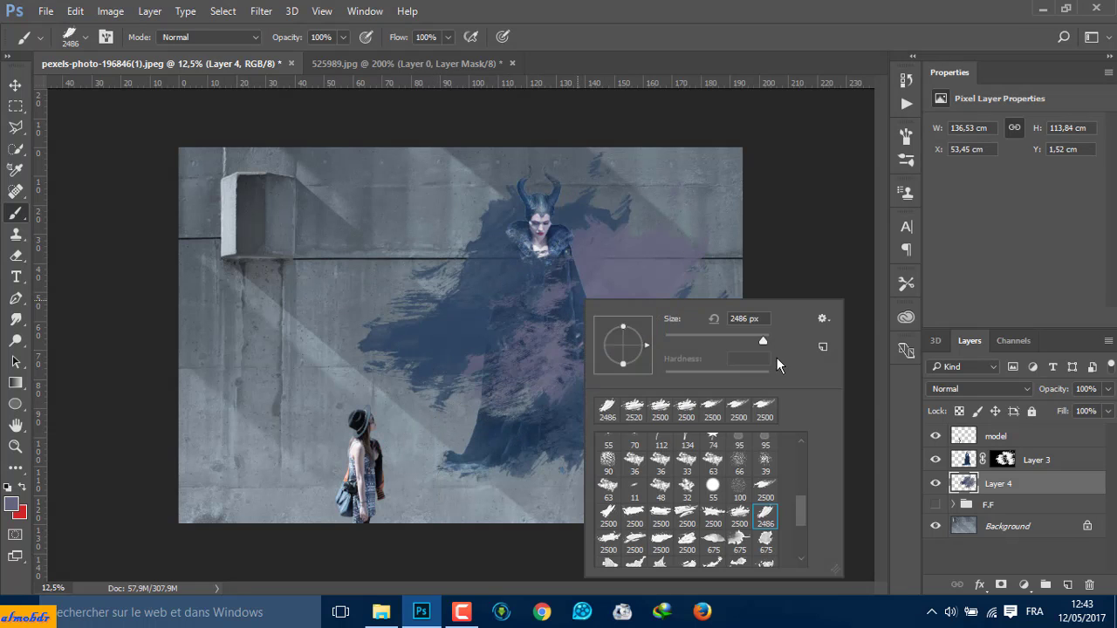
{"action": "left_click_drag", "start_coordinate": [499, 262], "coordinate": [462, 375]}
{"action": "right_click", "coordinate": [573, 212]}
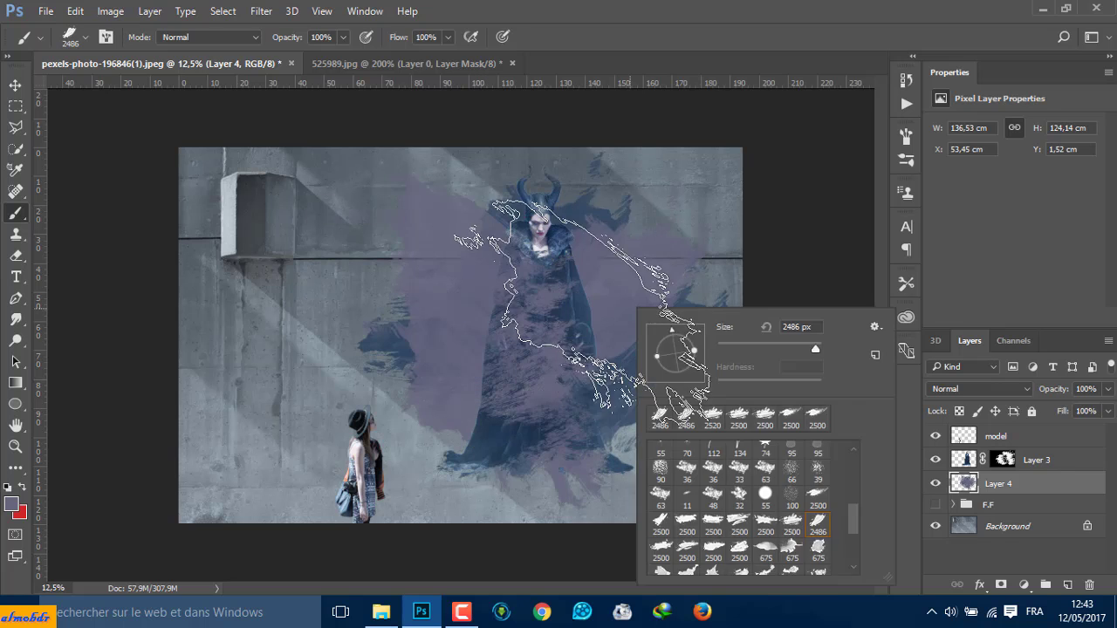
{"action": "left_click", "coordinate": [532, 400], "text": "alt"}
{"action": "left_click_drag", "start_coordinate": [533, 397], "coordinate": [528, 392]}
With the 2500 stroke brush, add dark blue strokes left and grey-purple strokes right of the figure
{"action": "right_click", "coordinate": [546, 252]}
{"action": "left_click", "coordinate": [672, 533]}
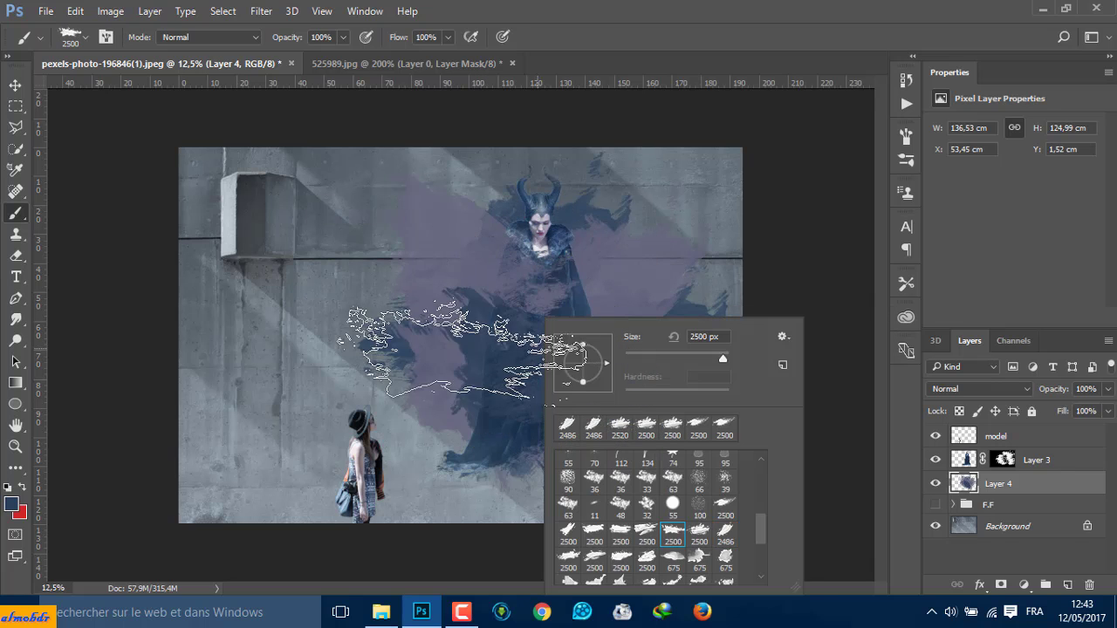
{"action": "left_click", "coordinate": [459, 428]}
{"action": "left_click_drag", "start_coordinate": [458, 428], "coordinate": [419, 366]}
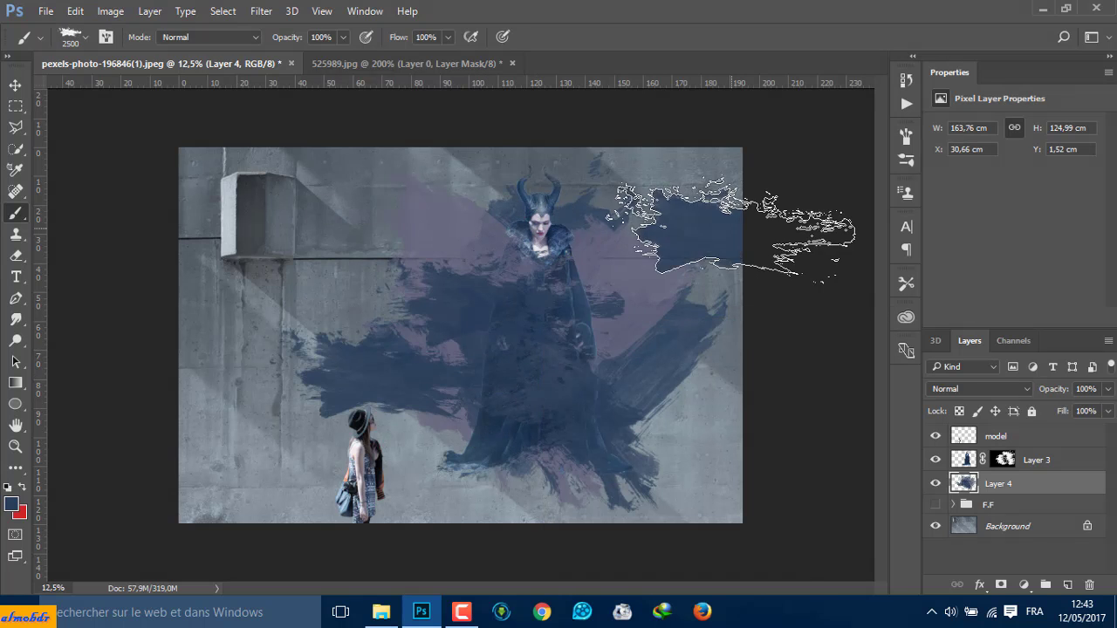
{"action": "left_click", "coordinate": [550, 217], "text": "alt"}
{"action": "left_click_drag", "start_coordinate": [538, 202], "coordinate": [660, 436]}
{"action": "right_click", "coordinate": [655, 325]}
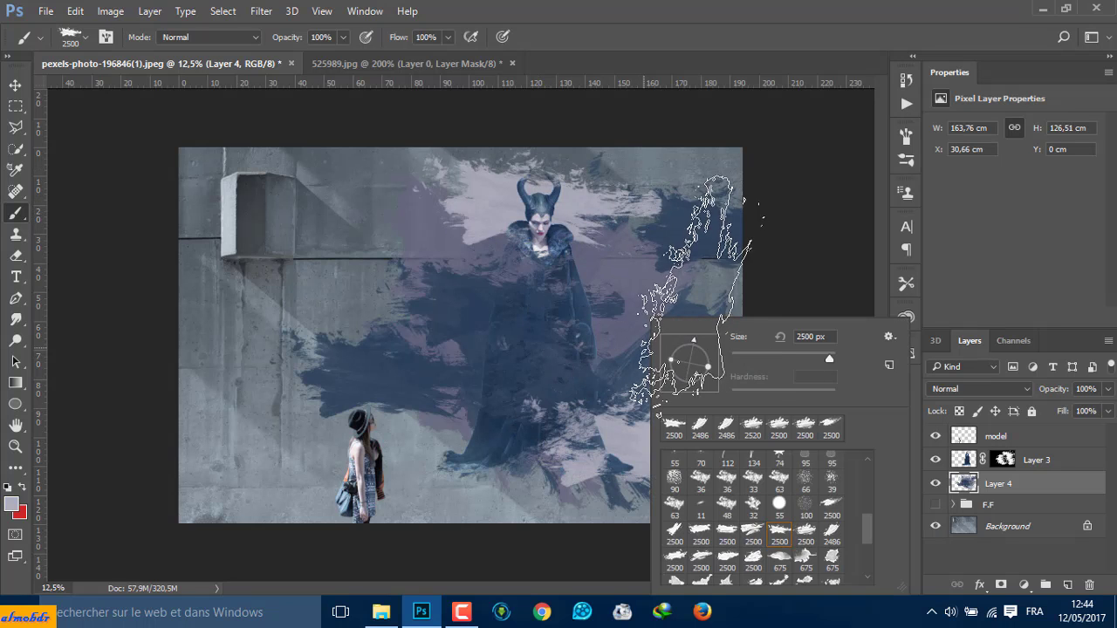
{"action": "left_click", "coordinate": [337, 306]}
{"action": "left_click", "coordinate": [456, 308]}
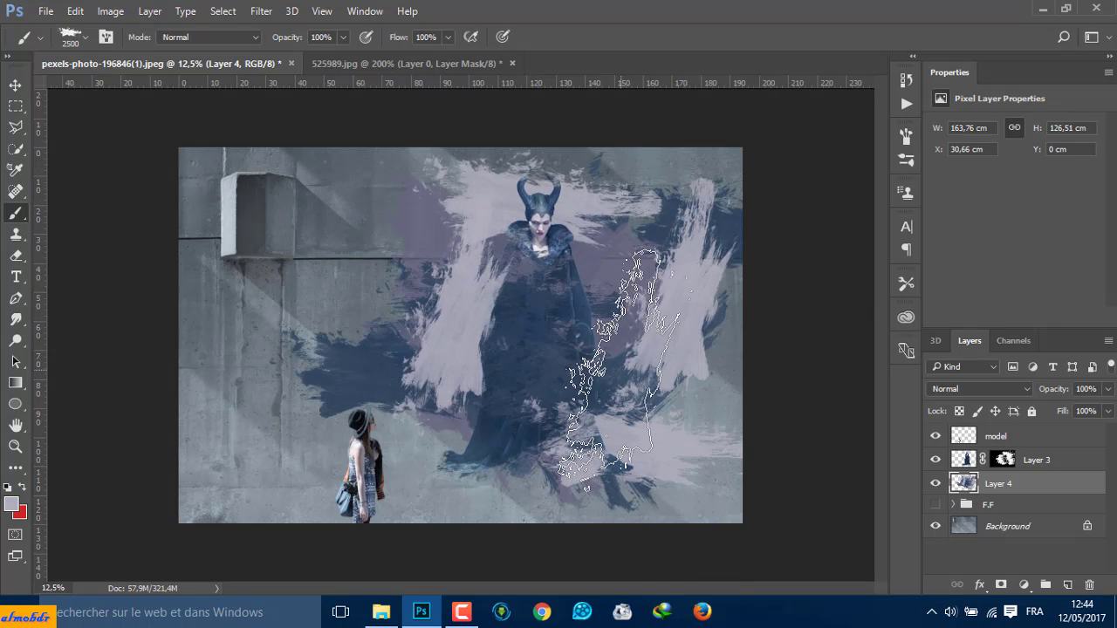
Stamp a final grey-purple stroke, reset colours, and group Layer 3 with Layer 4 as Group 1
{"action": "left_click", "coordinate": [617, 362]}
{"action": "left_click", "coordinate": [1005, 460]}
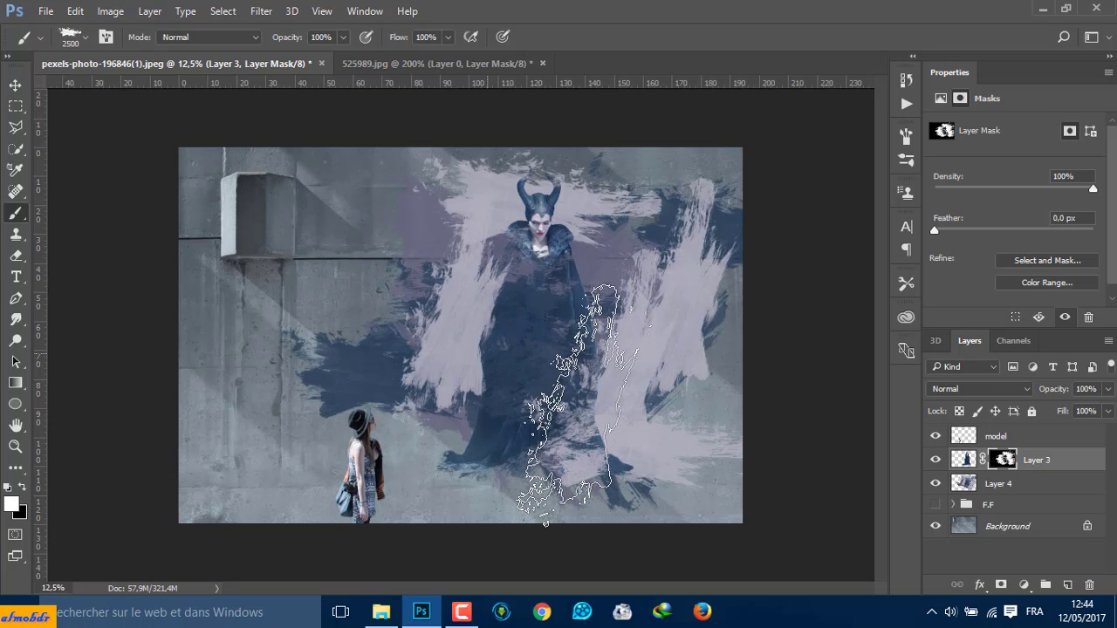
{"action": "key", "text": "d"}
{"action": "key", "text": "x"}
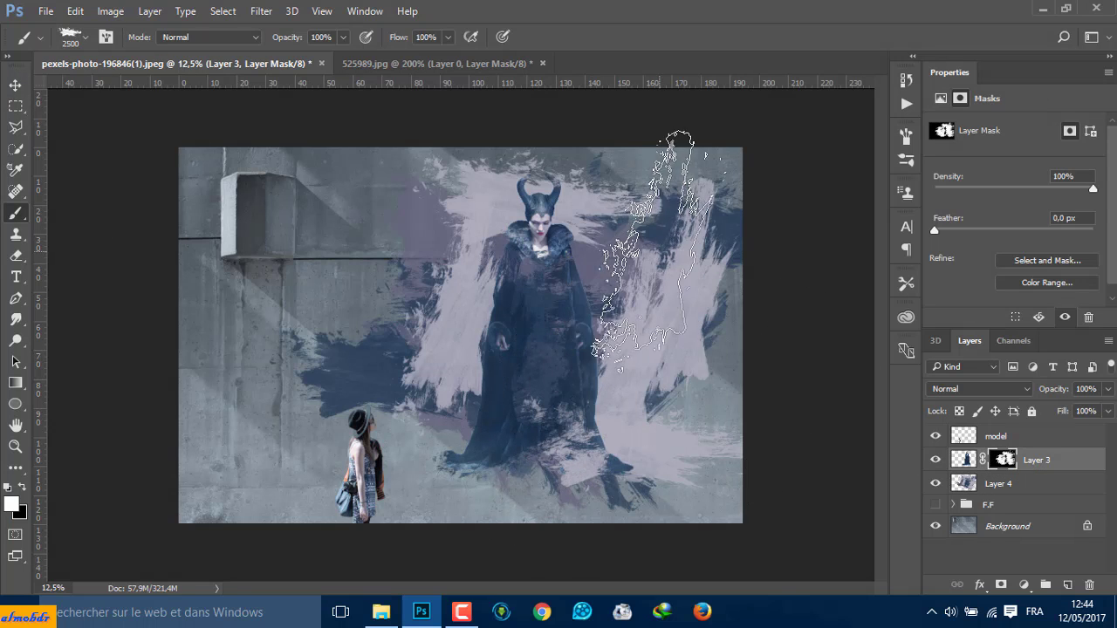
{"action": "left_click", "coordinate": [1065, 488], "text": "shift"}
{"action": "key", "text": "ctrl+g"}
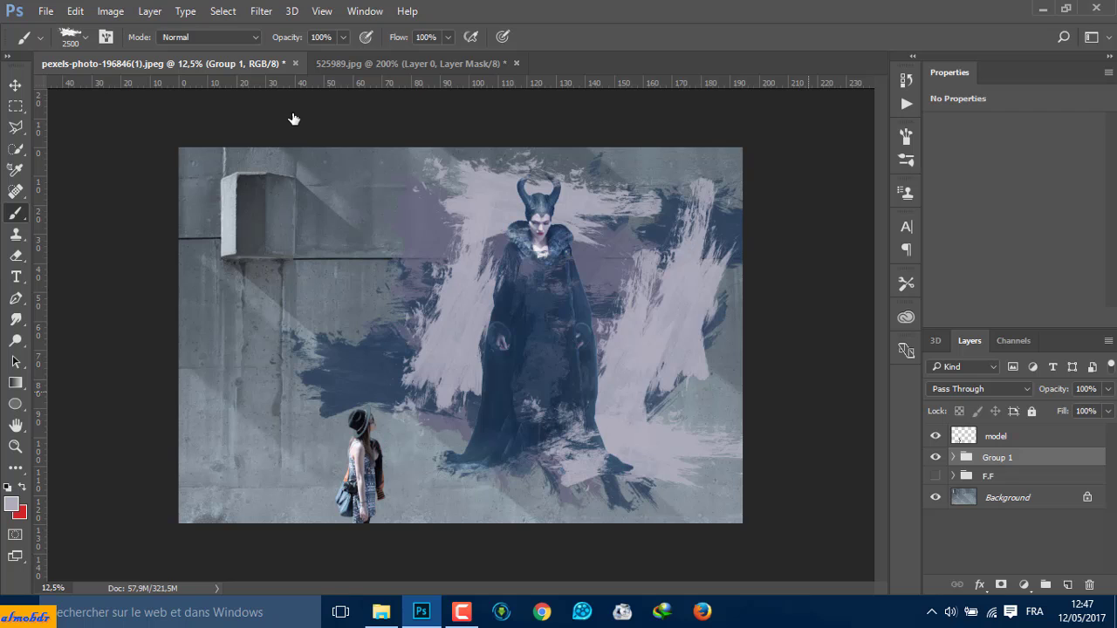
Rename Group 1 to M and hide it
{"action": "left_click", "coordinate": [960, 441]}
{"action": "left_click", "coordinate": [994, 459]}
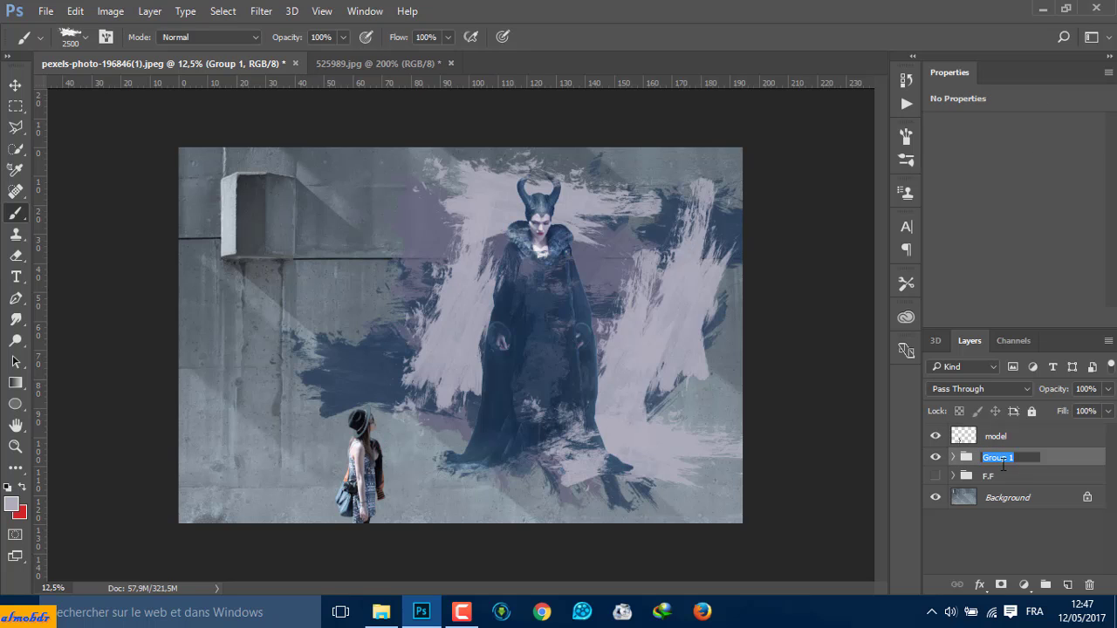
{"action": "type", "text": "M"}
{"action": "key", "text": "Return"}
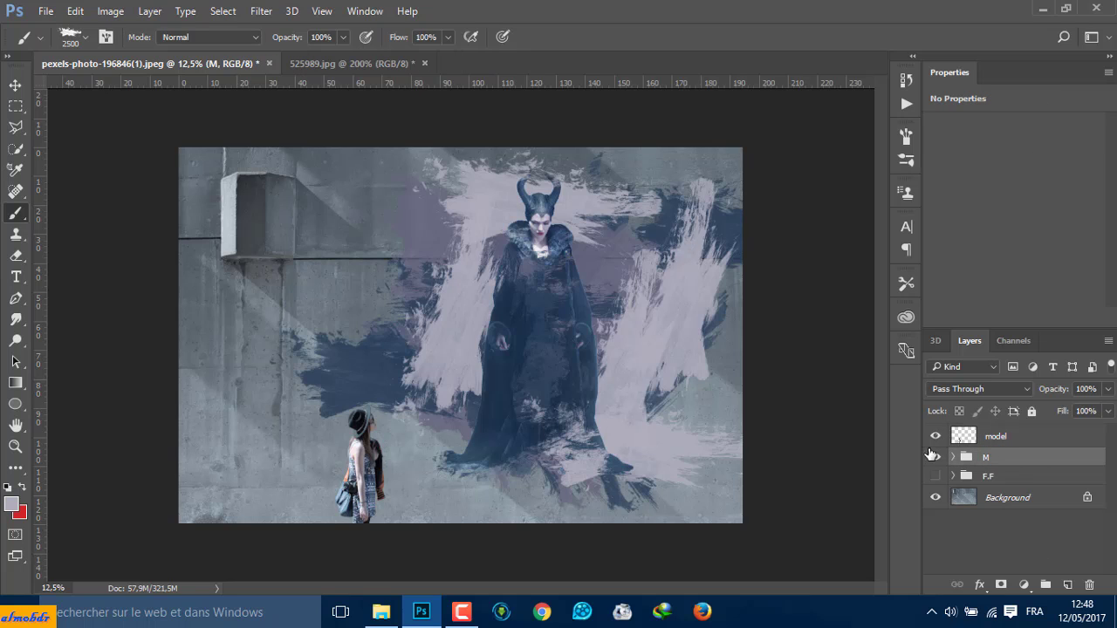
{"action": "left_click", "coordinate": [935, 456]}
Close the 525989 image without saving
{"action": "left_click", "coordinate": [349, 63]}
{"action": "left_click", "coordinate": [426, 63]}
{"action": "left_click", "coordinate": [559, 244]}
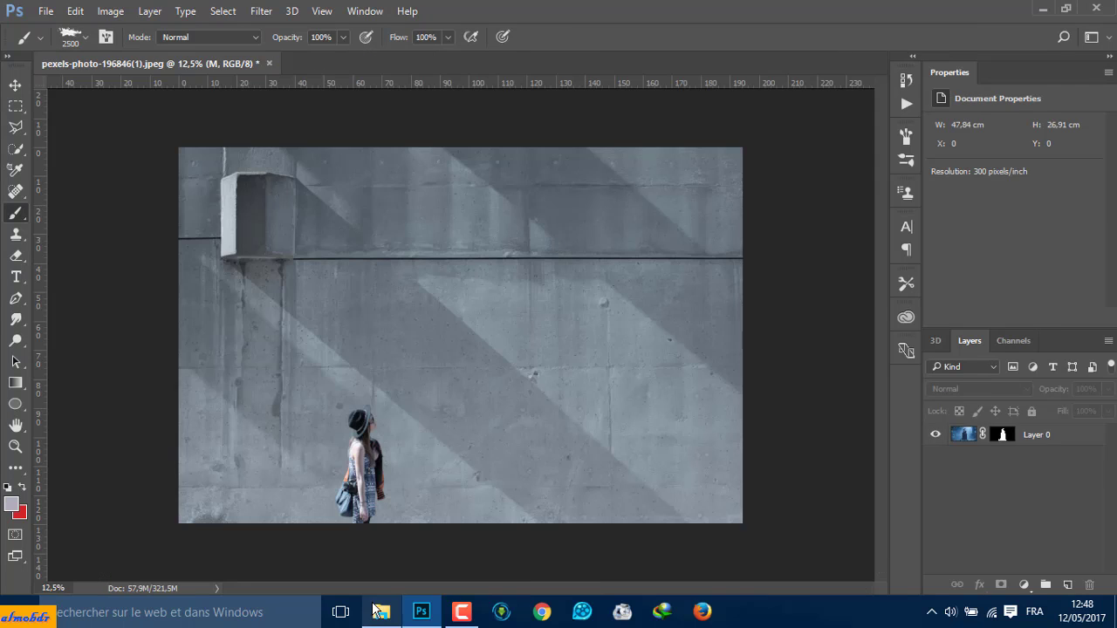
Drag the 651040 photo from the downloads folder over to Photoshop
{"action": "left_click", "coordinate": [381, 611]}
{"action": "left_click", "coordinate": [797, 203]}
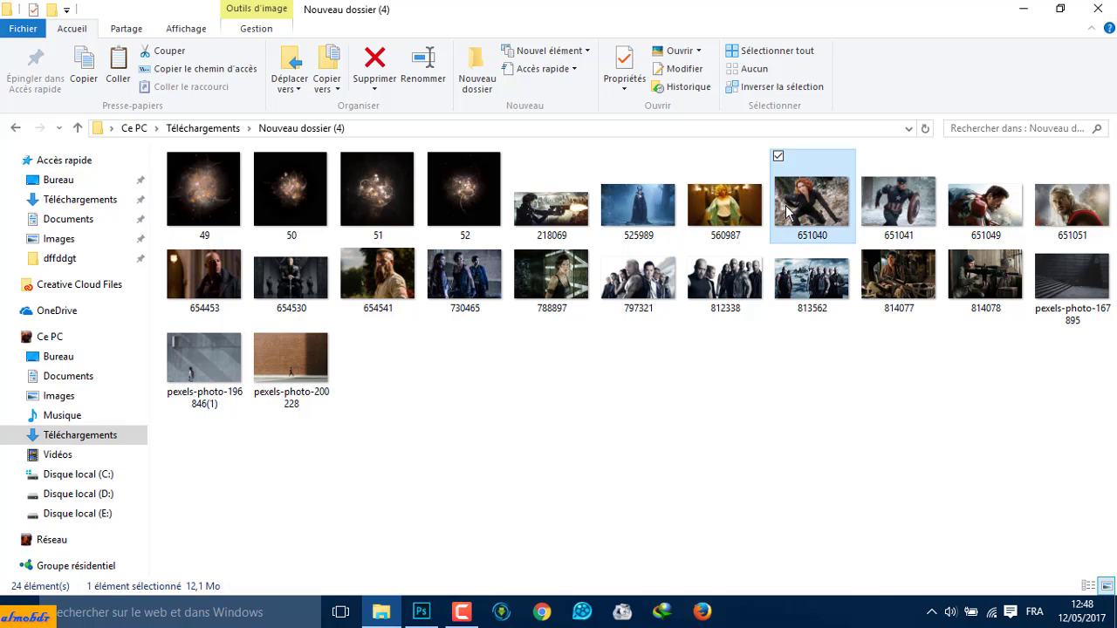
{"action": "mouse_move", "coordinate": [797, 203]}
{"action": "left_mouse_down"}
{"action": "mouse_move", "coordinate": [428, 528]}
{"action": "mouse_move", "coordinate": [429, 608]}
{"action": "mouse_move", "coordinate": [683, 59]}
{"action": "left_mouse_up"}
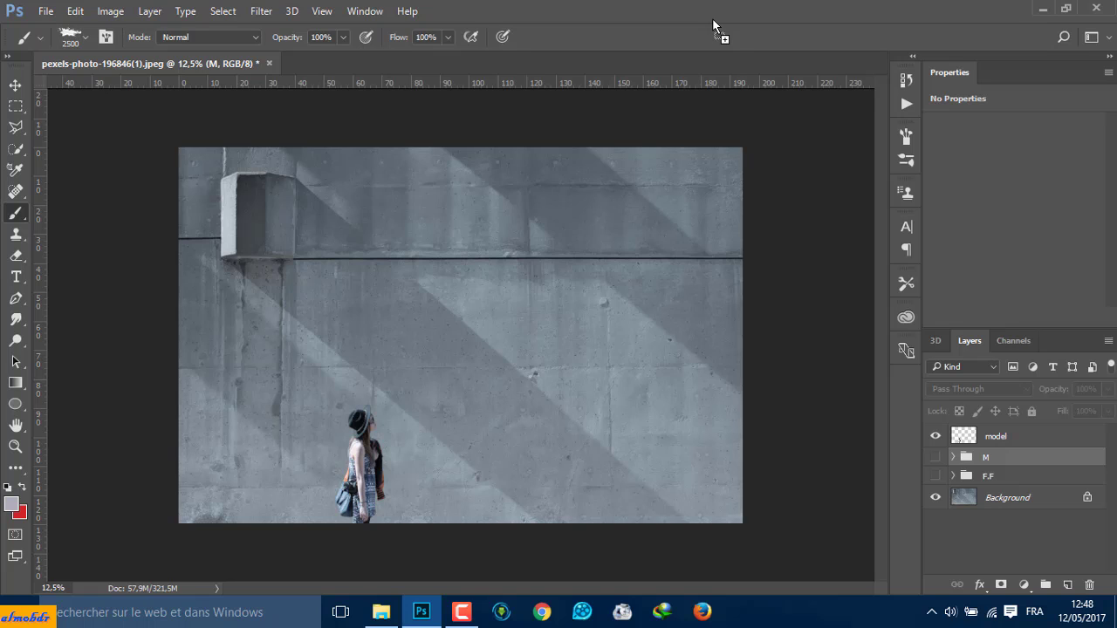
Open 651040.jpg, quick-select the woman including her left shoulder, and add a layer mask
{"action": "left_click_drag", "start_coordinate": [712, 18], "coordinate": [713, 17]}
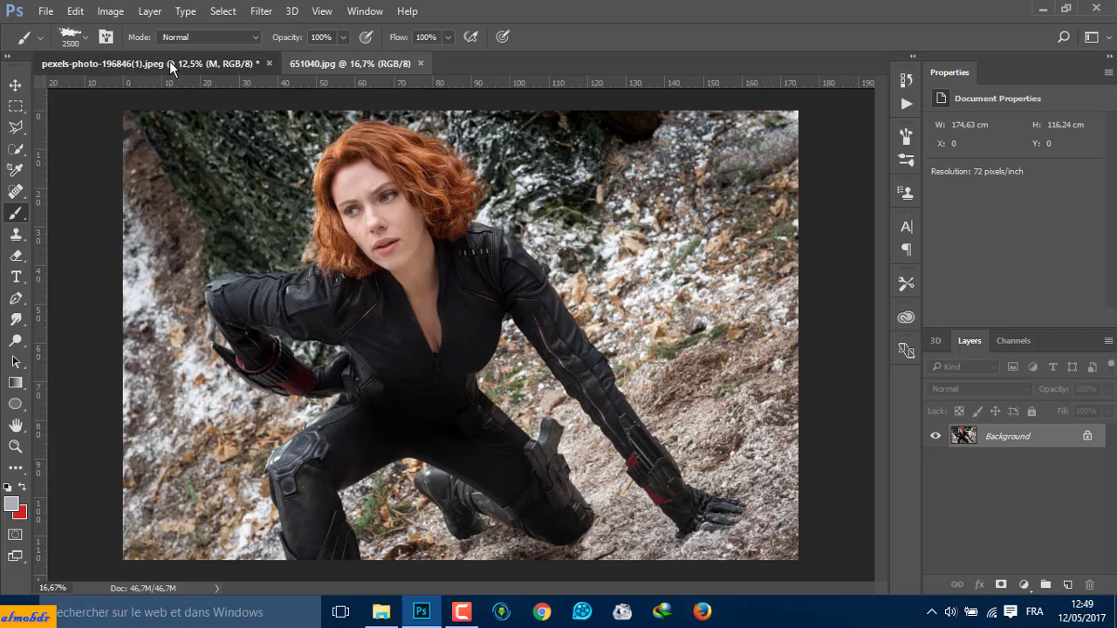
{"action": "left_click", "coordinate": [170, 61]}
{"action": "left_click", "coordinate": [304, 58]}
{"action": "key", "text": "w"}
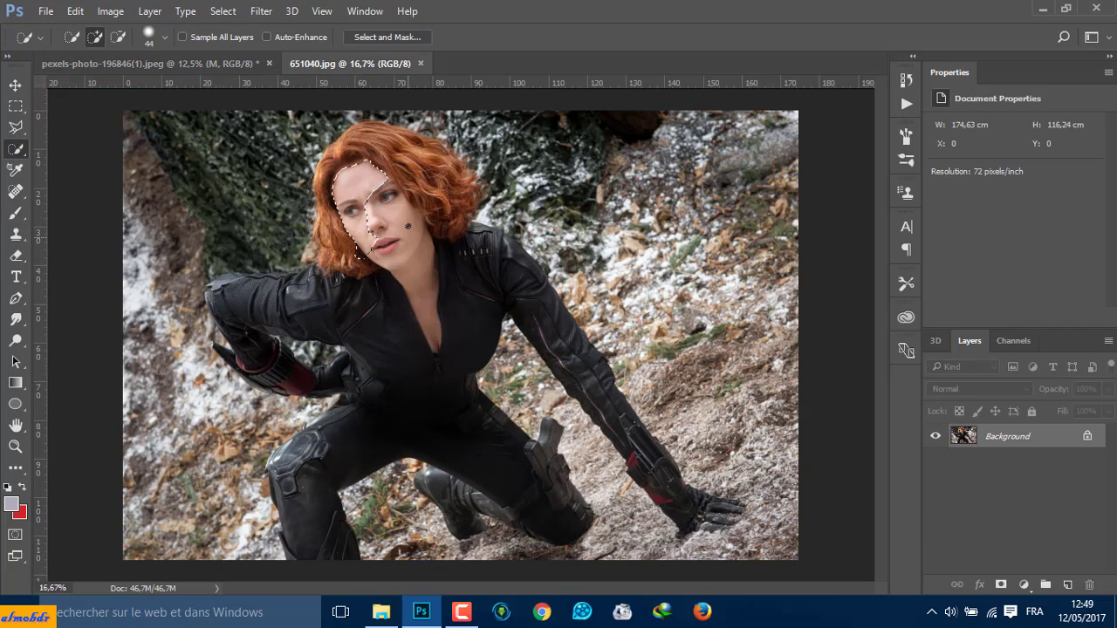
{"action": "mouse_move", "coordinate": [407, 226]}
{"action": "left_mouse_down"}
{"action": "mouse_move", "coordinate": [340, 262]}
{"action": "mouse_move", "coordinate": [690, 515]}
{"action": "mouse_move", "coordinate": [441, 264]}
{"action": "left_mouse_up"}
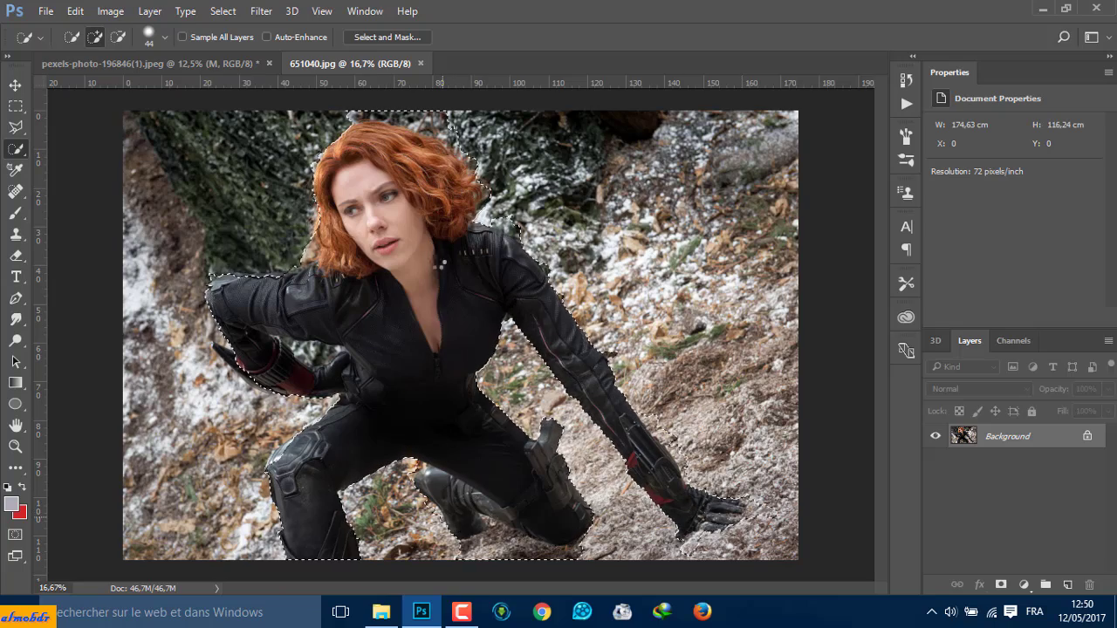
{"action": "left_click_drag", "start_coordinate": [199, 302], "coordinate": [358, 404]}
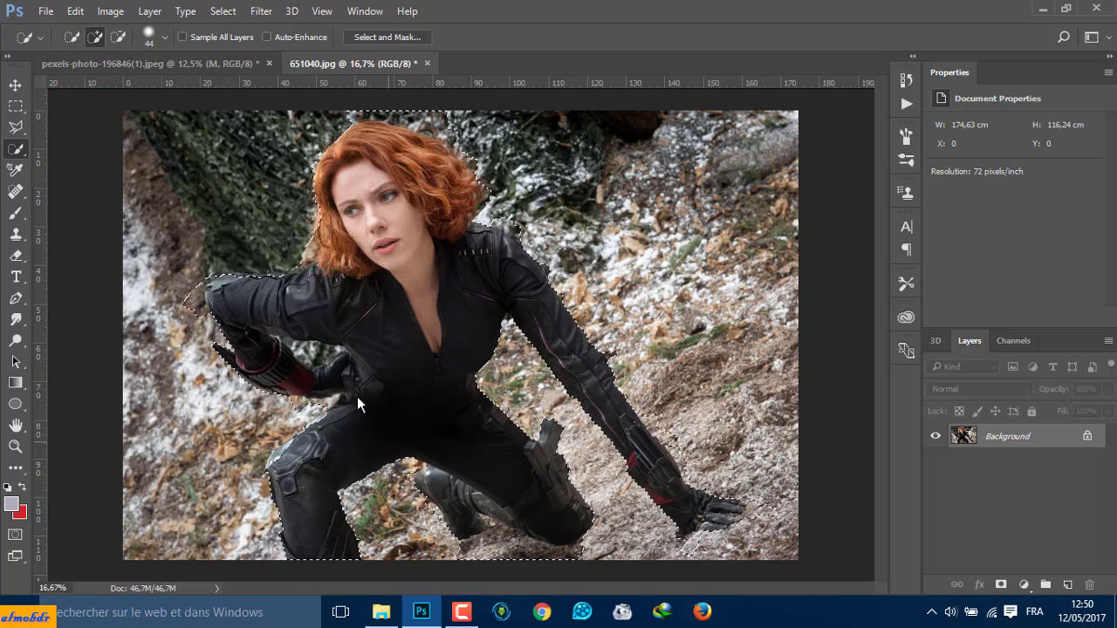
{"action": "left_click", "coordinate": [1001, 585]}
Pick a round brush and paint black on the mask to hide the rocky fringe above the hair
{"action": "key", "text": "b"}
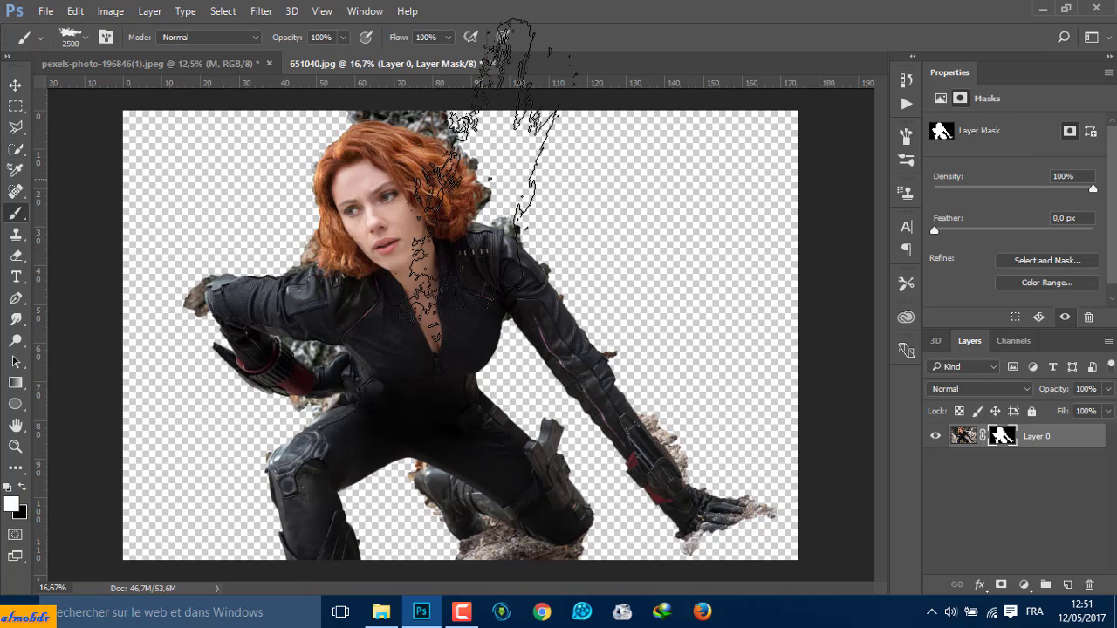
{"action": "right_click", "coordinate": [489, 179]}
{"action": "scroll", "coordinate": [611, 376], "scroll_direction": "up", "scroll_amount": 3}
{"action": "left_click", "coordinate": [518, 333]}
{"action": "key", "text": "Return"}
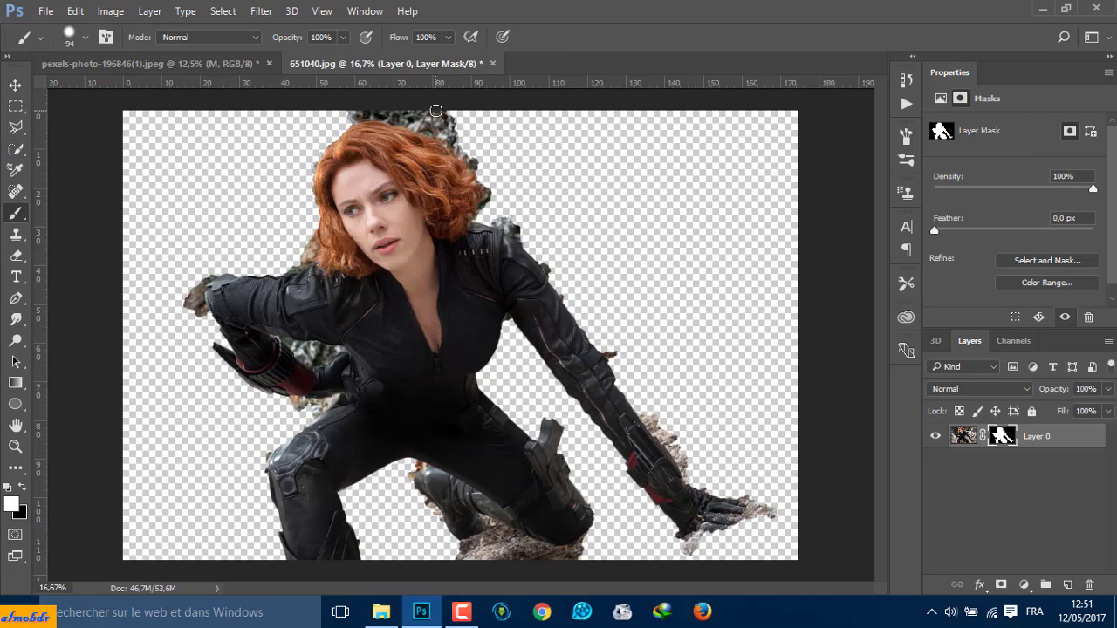
{"action": "key", "text": "x"}
{"action": "left_click_drag", "start_coordinate": [435, 111], "coordinate": [515, 209]}
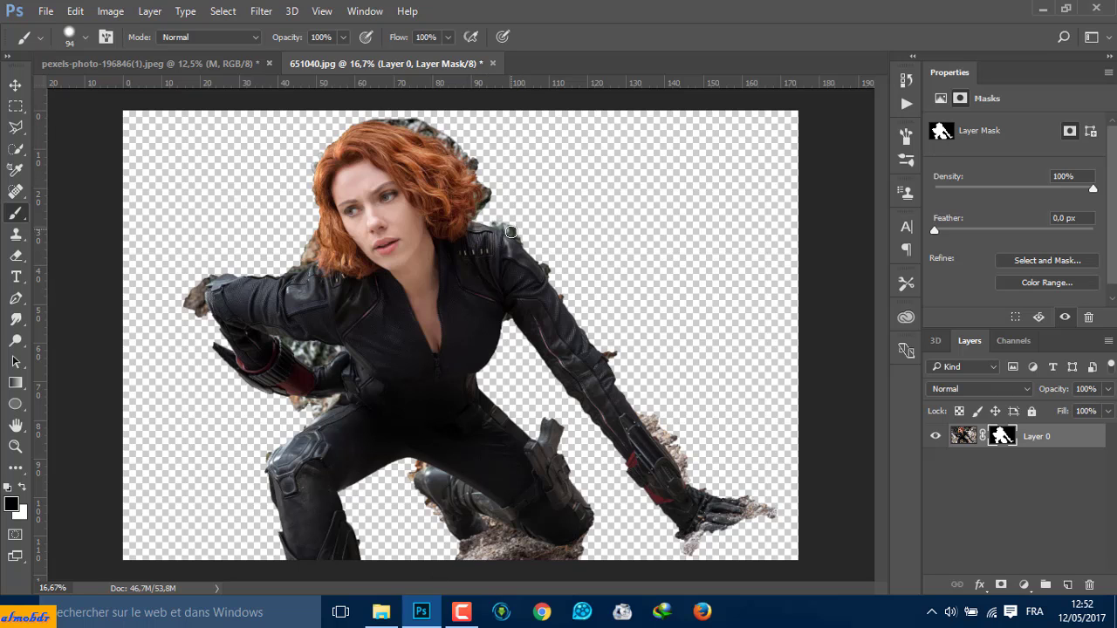
Mask out the rock beside the forearm guard, keeping black as the paint colour
{"action": "scroll", "coordinate": [555, 269], "scroll_direction": "up", "scroll_amount": 3}
{"action": "scroll", "coordinate": [547, 369], "scroll_direction": "down", "scroll_amount": 2}
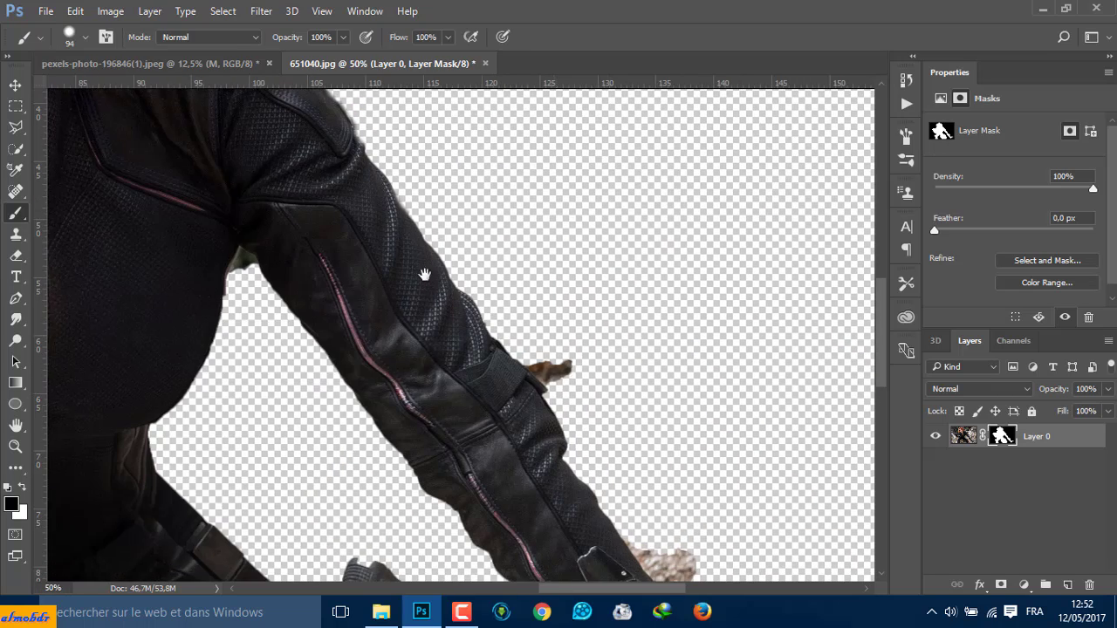
{"action": "scroll", "coordinate": [565, 321], "scroll_direction": "down", "scroll_amount": 2}
{"action": "scroll", "coordinate": [718, 506], "scroll_direction": "down", "scroll_amount": 3}
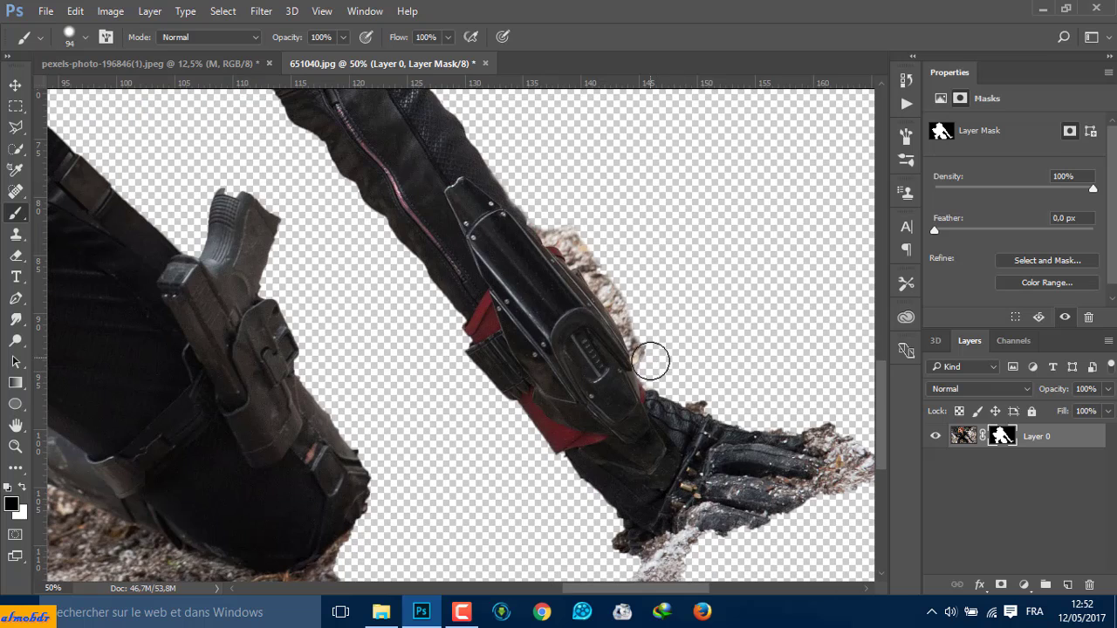
{"action": "left_click_drag", "start_coordinate": [632, 317], "coordinate": [549, 219]}
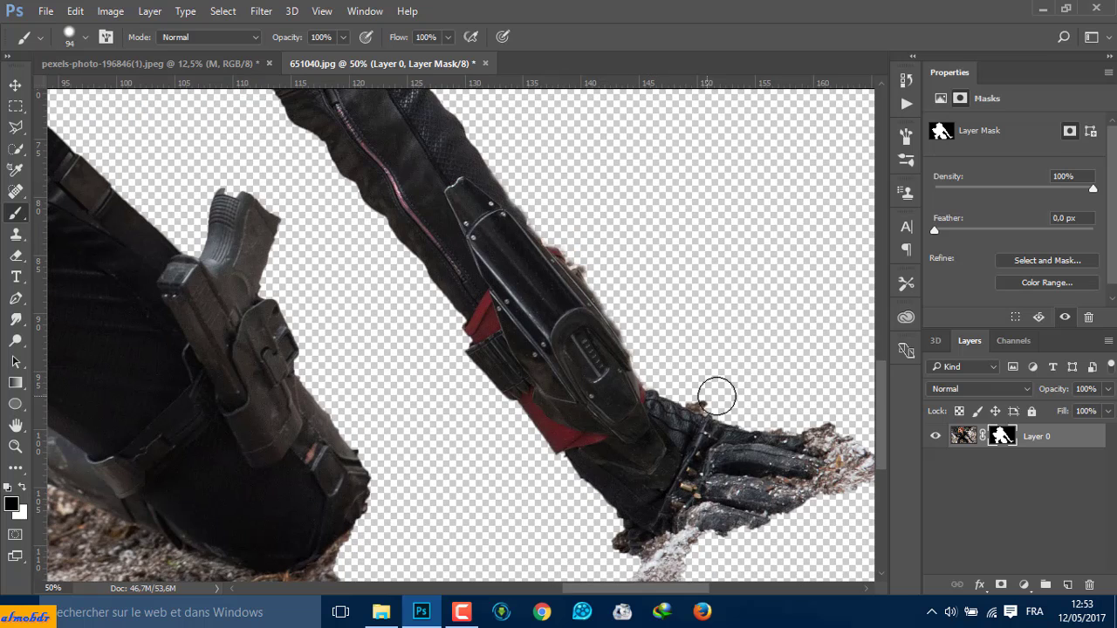
{"action": "key", "text": "x"}
{"action": "scroll", "coordinate": [795, 479], "scroll_direction": "down", "scroll_amount": 5}
{"action": "scroll", "coordinate": [534, 219], "scroll_direction": "left", "scroll_amount": 4}
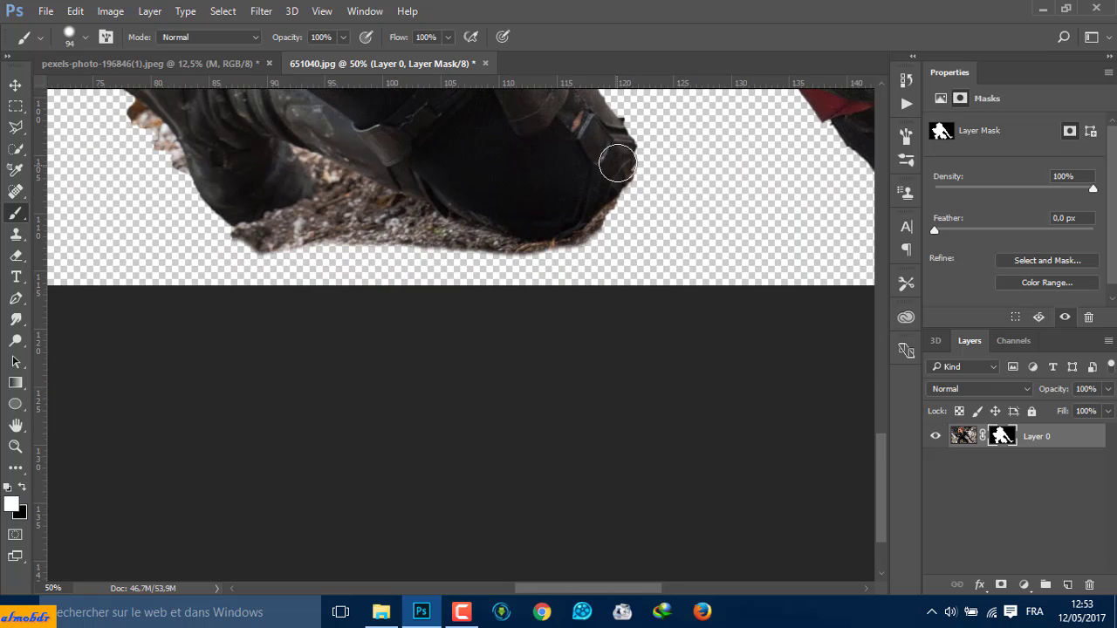
{"action": "scroll", "coordinate": [617, 162], "scroll_direction": "up", "scroll_amount": 3}
{"action": "key", "text": "x"}
With a 66 px brush, mask out the orange fringe below the glove
{"action": "right_click", "coordinate": [187, 261]}
{"action": "left_click_drag", "start_coordinate": [410, 240], "coordinate": [377, 241]}
{"action": "key", "text": "Return"}
{"action": "scroll", "coordinate": [673, 355], "scroll_direction": "left", "scroll_amount": 5}
{"action": "scroll", "coordinate": [311, 343], "scroll_direction": "up", "scroll_amount": 5}
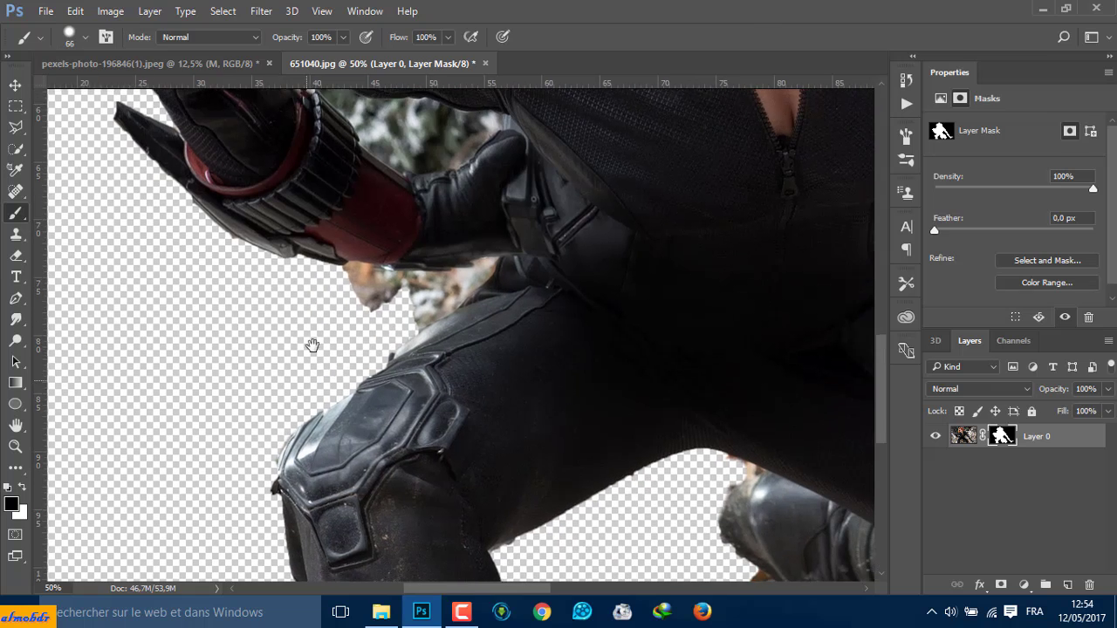
{"action": "mouse_move", "coordinate": [302, 333]}
{"action": "left_mouse_down"}
{"action": "mouse_move", "coordinate": [381, 282]}
{"action": "mouse_move", "coordinate": [457, 291]}
{"action": "mouse_move", "coordinate": [480, 277]}
{"action": "mouse_move", "coordinate": [449, 249]}
{"action": "mouse_move", "coordinate": [399, 236]}
{"action": "mouse_move", "coordinate": [461, 252]}
{"action": "left_mouse_up"}
Mask out the foliage between the arm and glove with a 45 px brush
{"action": "right_click", "coordinate": [460, 271]}
{"action": "type", "text": "45"}
{"action": "key", "text": "Return"}
{"action": "scroll", "coordinate": [446, 318], "scroll_direction": "up", "scroll_amount": 3}
{"action": "scroll", "coordinate": [446, 318], "scroll_direction": "right", "scroll_amount": 1}
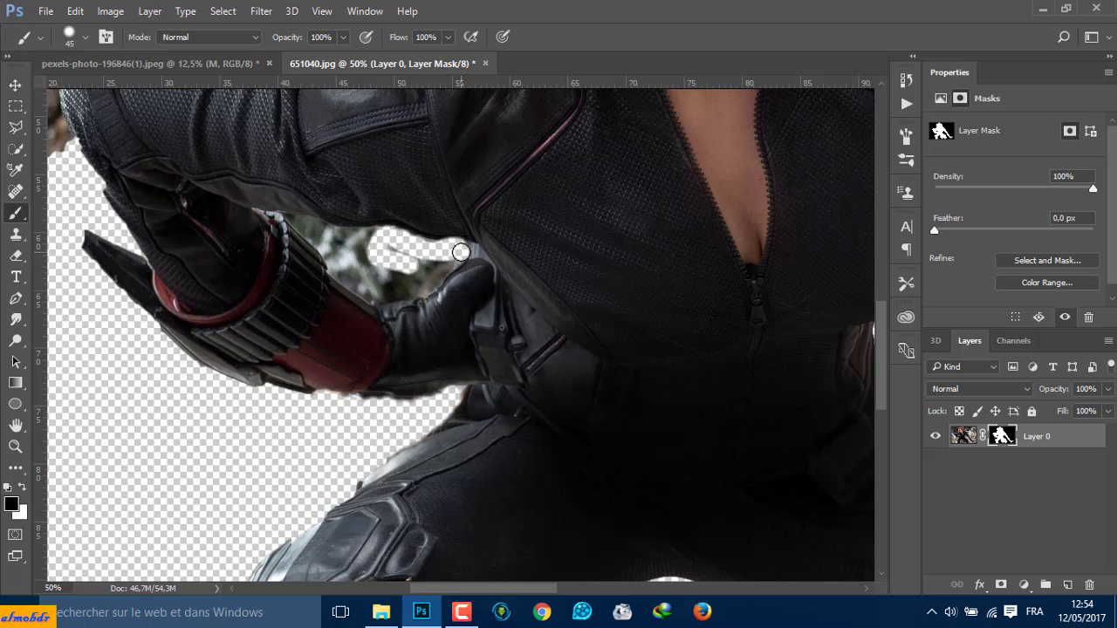
{"action": "mouse_move", "coordinate": [296, 227]}
{"action": "left_mouse_down"}
{"action": "mouse_move", "coordinate": [371, 262]}
{"action": "mouse_move", "coordinate": [295, 221]}
{"action": "left_mouse_up"}
Mask out the leftover foliage above the glove using a 37 px brush
{"action": "right_click", "coordinate": [294, 220]}
{"action": "type", "text": "15"}
{"action": "key", "text": "Return"}
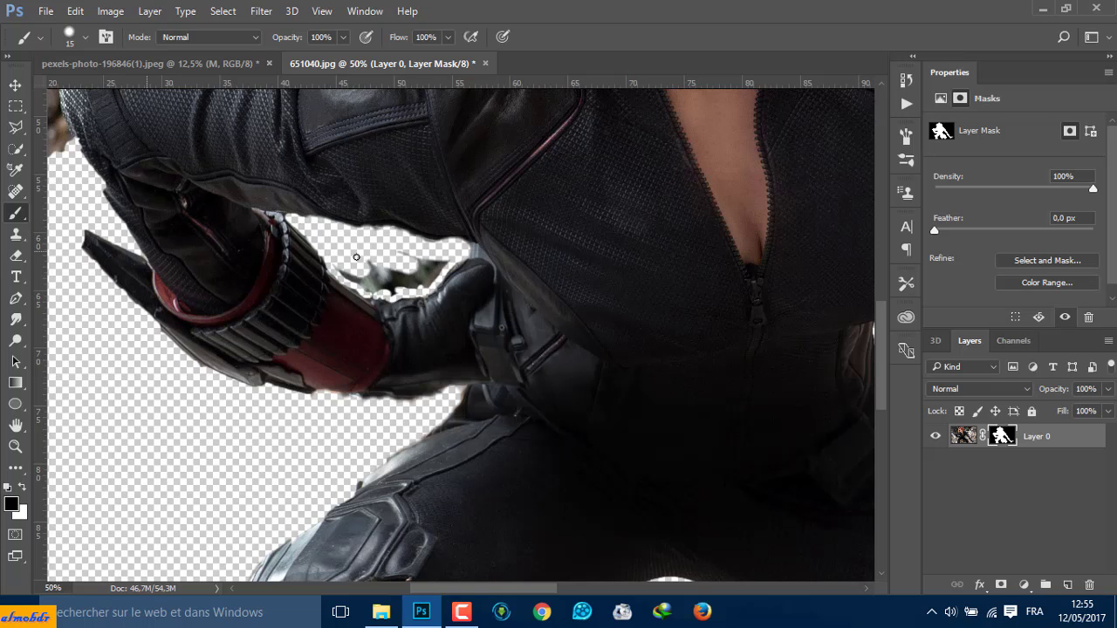
{"action": "right_click", "coordinate": [384, 252]}
{"action": "type", "text": "37"}
{"action": "key", "text": "Return"}
{"action": "mouse_move", "coordinate": [445, 262]}
{"action": "left_mouse_down"}
{"action": "mouse_move", "coordinate": [359, 271]}
{"action": "mouse_move", "coordinate": [288, 253]}
{"action": "mouse_move", "coordinate": [308, 288]}
{"action": "left_mouse_up"}
Paint white to restore the mask along the arm and knee edges, then open Select and Mask
{"action": "scroll", "coordinate": [358, 272], "scroll_direction": "up", "scroll_amount": 3}
{"action": "scroll", "coordinate": [359, 271], "scroll_direction": "left", "scroll_amount": 3}
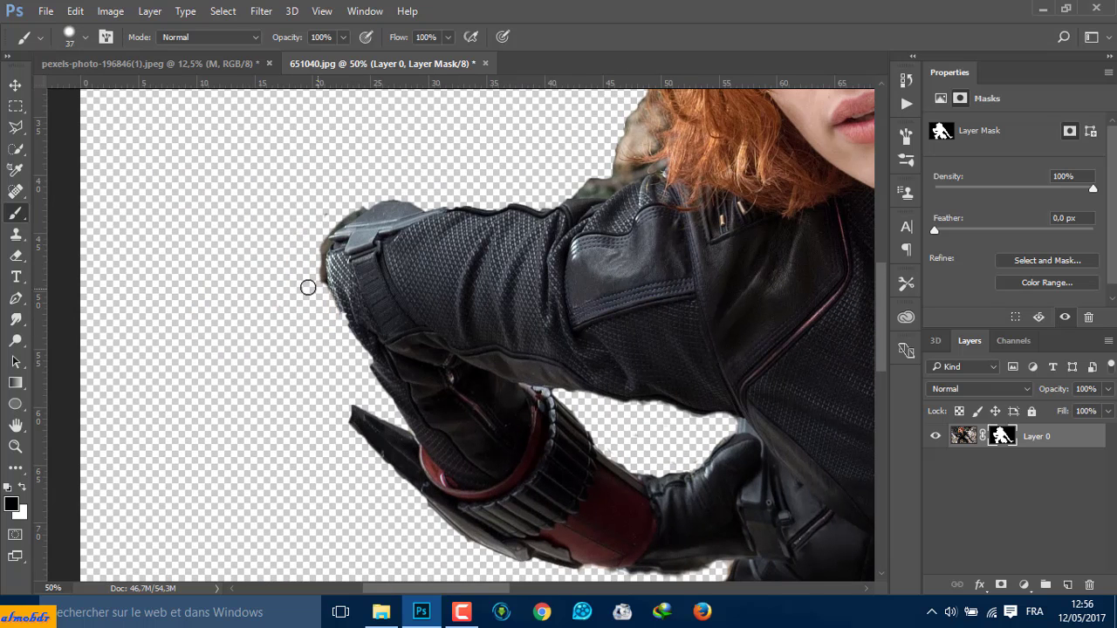
{"action": "scroll", "coordinate": [308, 287], "scroll_direction": "up", "scroll_amount": 3}
{"action": "scroll", "coordinate": [360, 262], "scroll_direction": "left", "scroll_amount": 1}
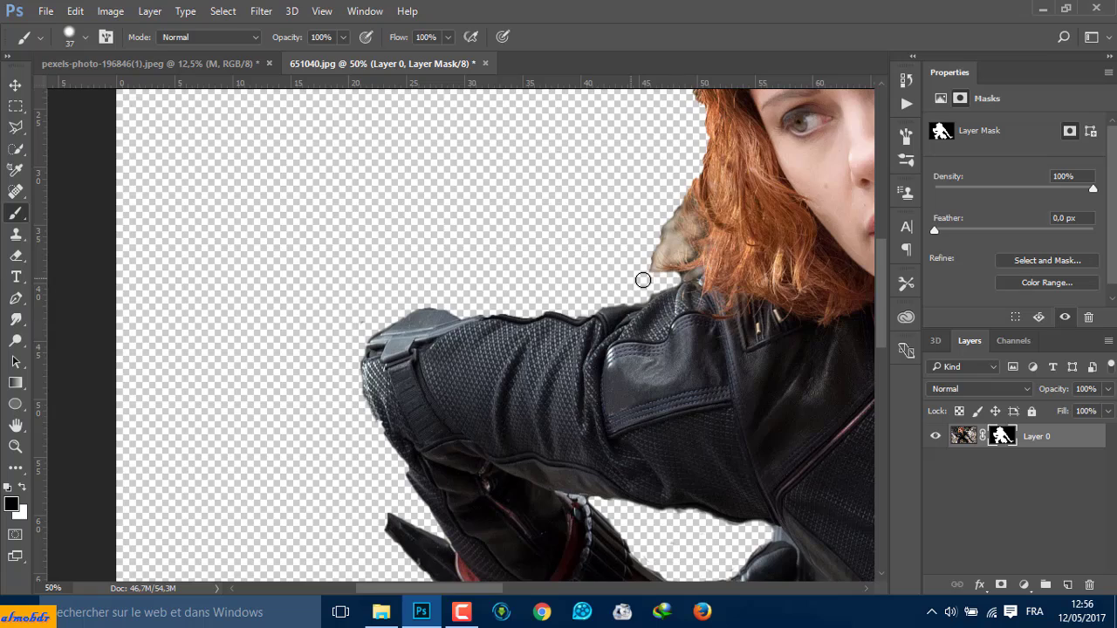
{"action": "scroll", "coordinate": [642, 281], "scroll_direction": "up", "scroll_amount": 7}
{"action": "scroll", "coordinate": [693, 354], "scroll_direction": "right", "scroll_amount": 10}
{"action": "scroll", "coordinate": [693, 354], "scroll_direction": "down", "scroll_amount": 12}
{"action": "key", "text": "x"}
{"action": "scroll", "coordinate": [198, 169], "scroll_direction": "up", "scroll_amount": 5}
{"action": "scroll", "coordinate": [198, 168], "scroll_direction": "left", "scroll_amount": 4}
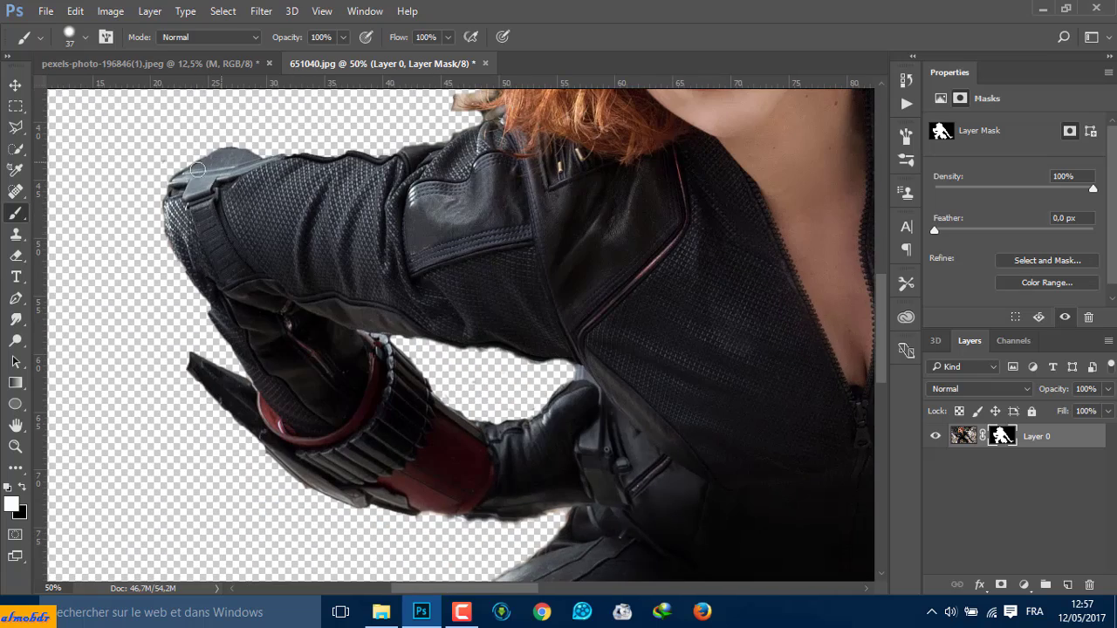
{"action": "left_click_drag", "start_coordinate": [197, 168], "coordinate": [451, 144]}
{"action": "scroll", "coordinate": [450, 144], "scroll_direction": "down", "scroll_amount": 10}
{"action": "scroll", "coordinate": [450, 144], "scroll_direction": "right", "scroll_amount": 3}
{"action": "left_click_drag", "start_coordinate": [393, 166], "coordinate": [216, 323]}
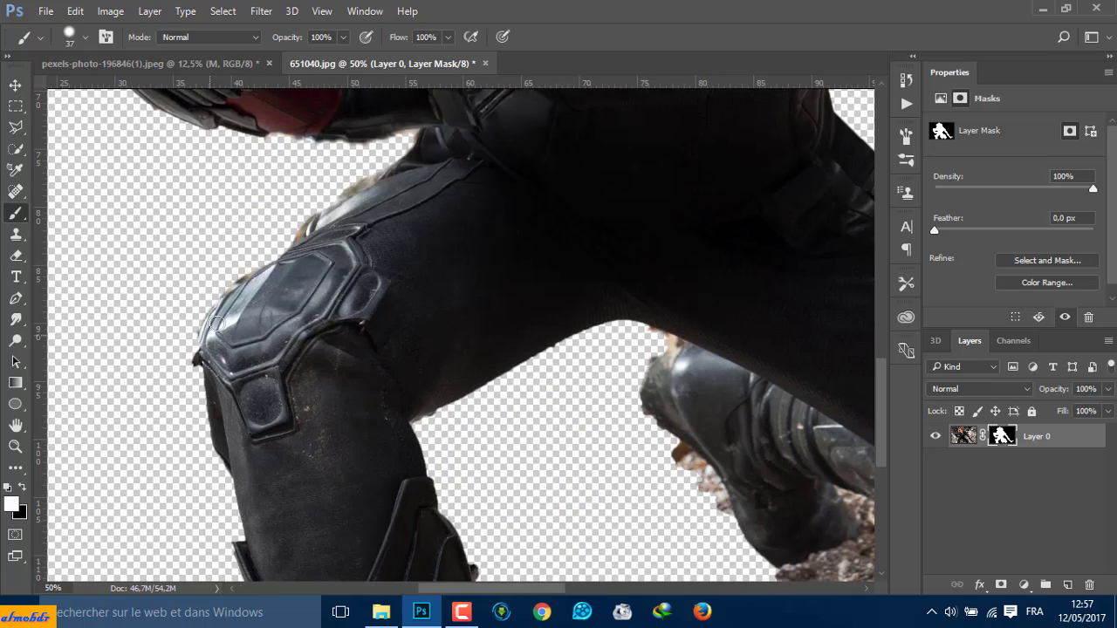
{"action": "scroll", "coordinate": [217, 323], "scroll_direction": "down", "scroll_amount": 10}
{"action": "key", "text": "alt+ctrl+r"}
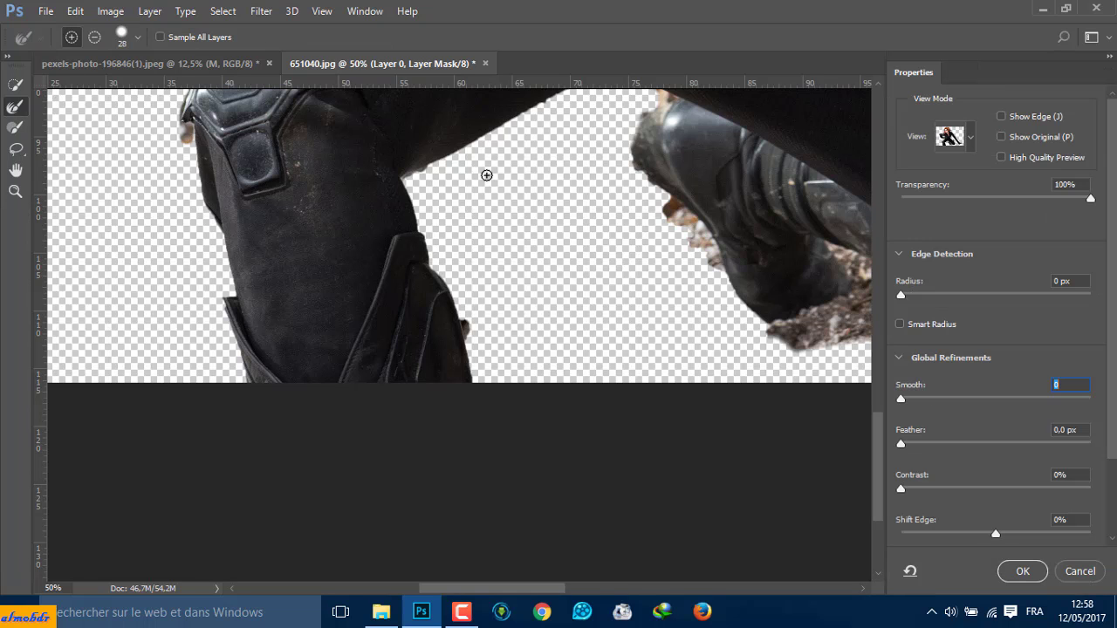
Brush the left, top-left and top-right hair edges to remove the grey fringe
{"action": "scroll", "coordinate": [168, 349], "scroll_direction": "up", "scroll_amount": 20}
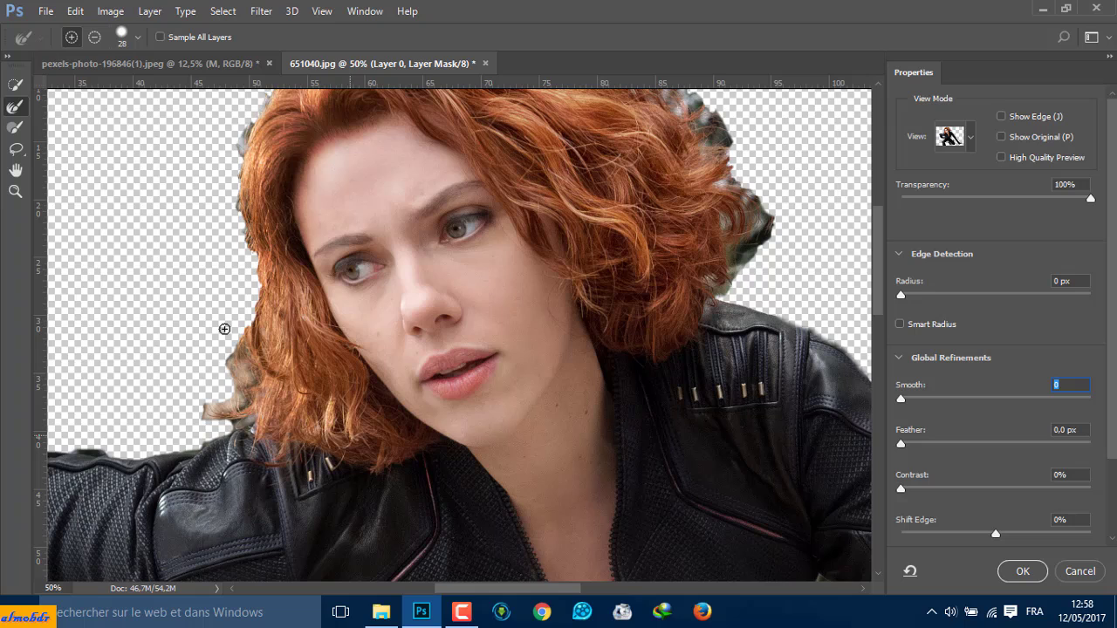
{"action": "mouse_move", "coordinate": [224, 326]}
{"action": "left_mouse_down"}
{"action": "mouse_move", "coordinate": [224, 401]}
{"action": "mouse_move", "coordinate": [189, 335]}
{"action": "left_mouse_up"}
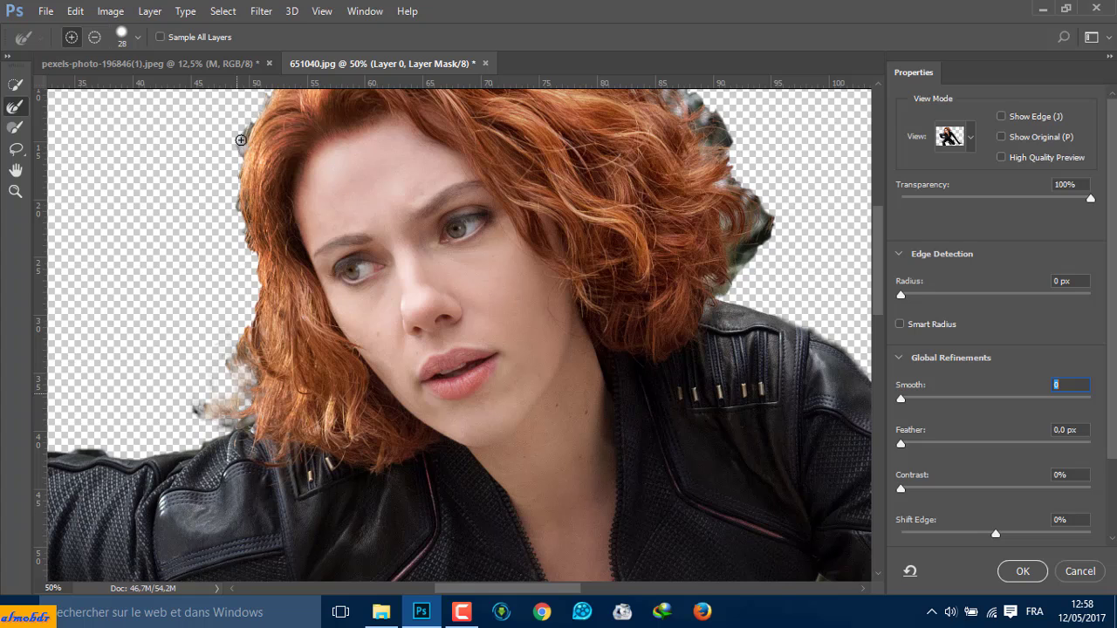
{"action": "left_click_drag", "start_coordinate": [243, 124], "coordinate": [236, 215]}
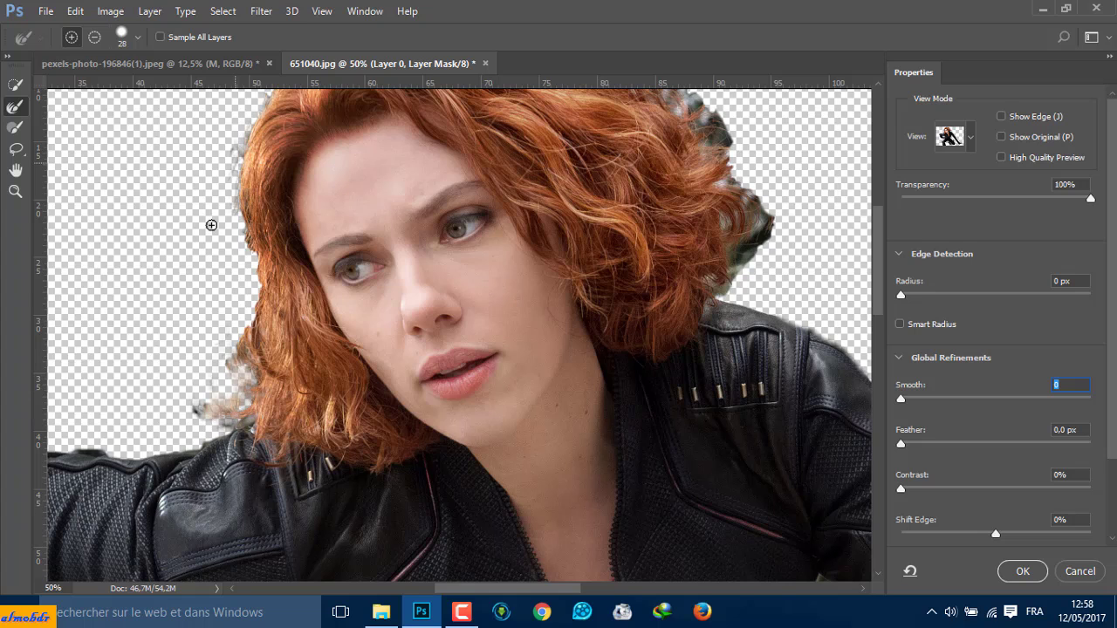
{"action": "scroll", "coordinate": [231, 145], "scroll_direction": "up", "scroll_amount": 2}
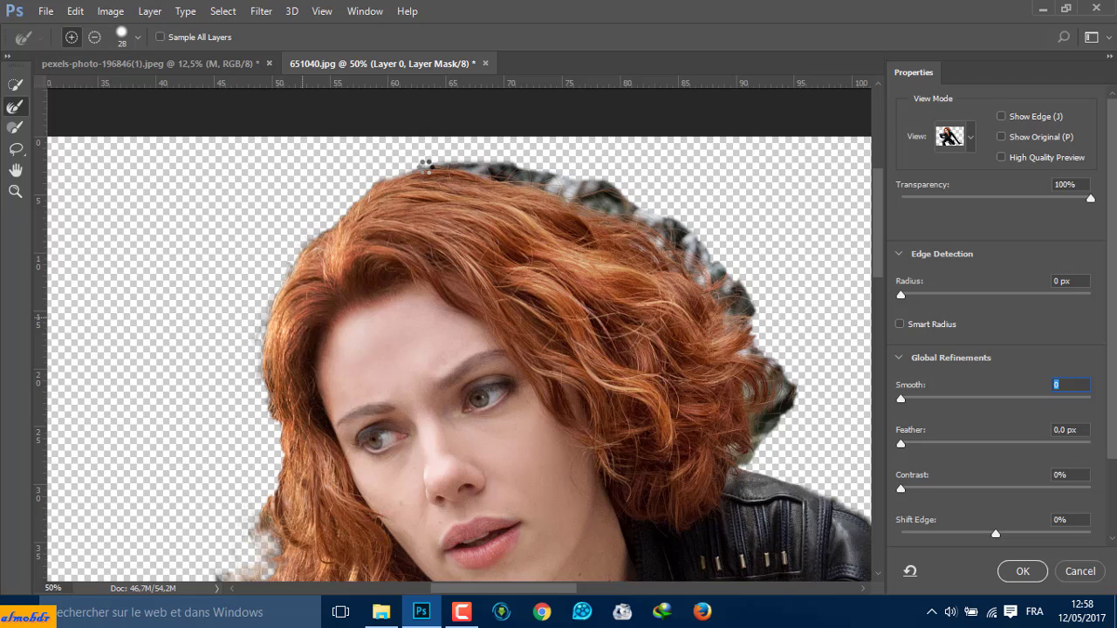
{"action": "left_click_drag", "start_coordinate": [454, 167], "coordinate": [721, 294]}
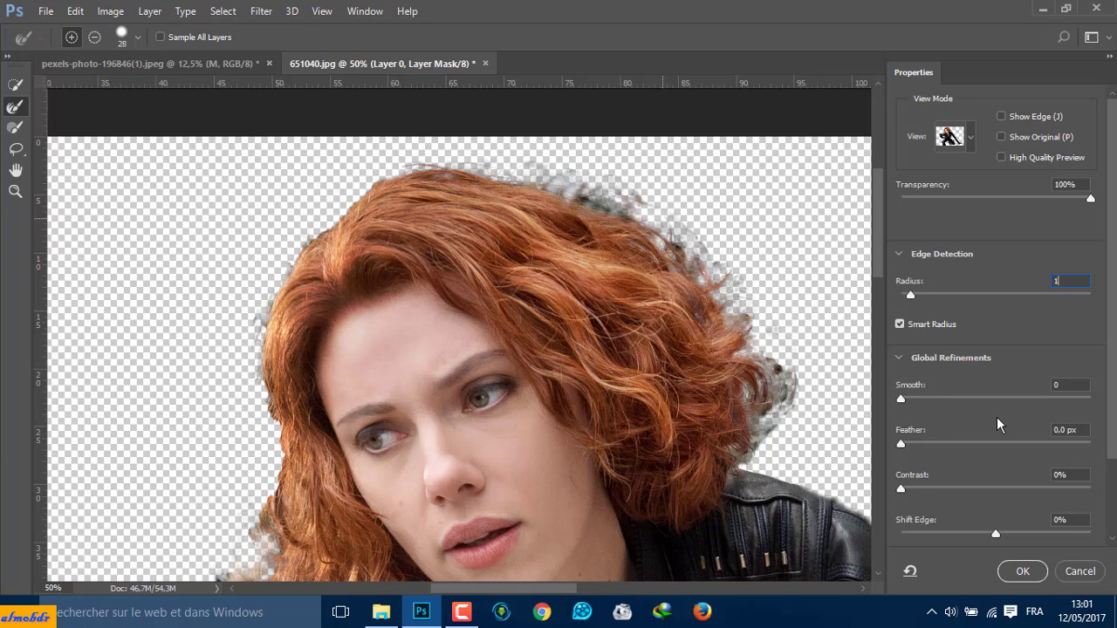
Set Smooth to 13 and Feather to 0.6 px, then accept the refinement
{"action": "left_click_drag", "start_coordinate": [907, 400], "coordinate": [927, 398]}
{"action": "left_click_drag", "start_coordinate": [930, 450], "coordinate": [936, 455]}
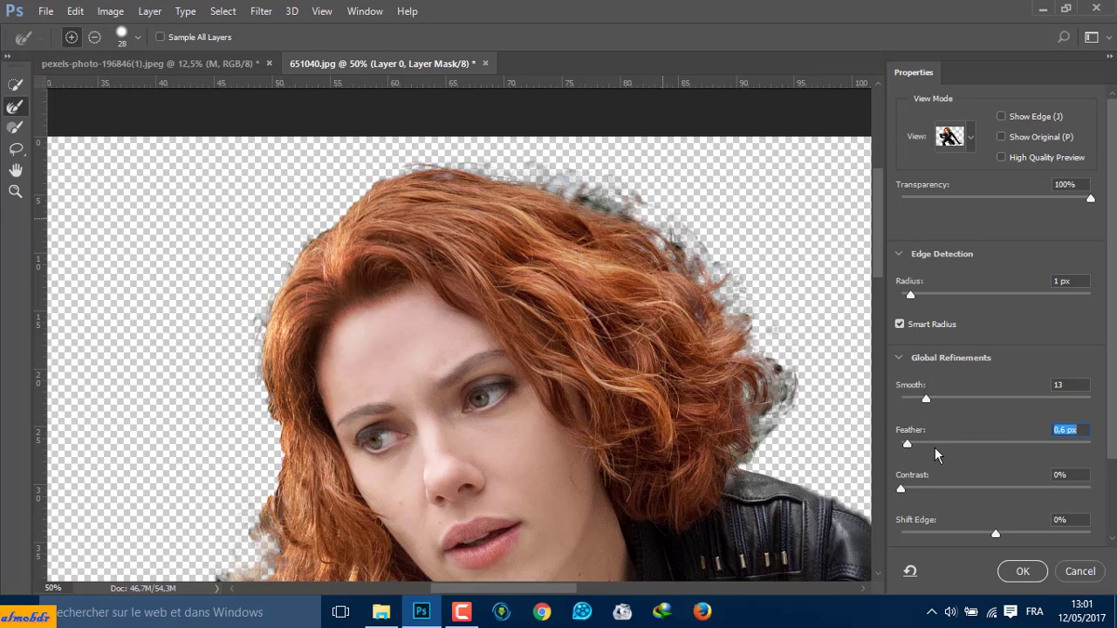
{"action": "left_click", "coordinate": [1023, 573]}
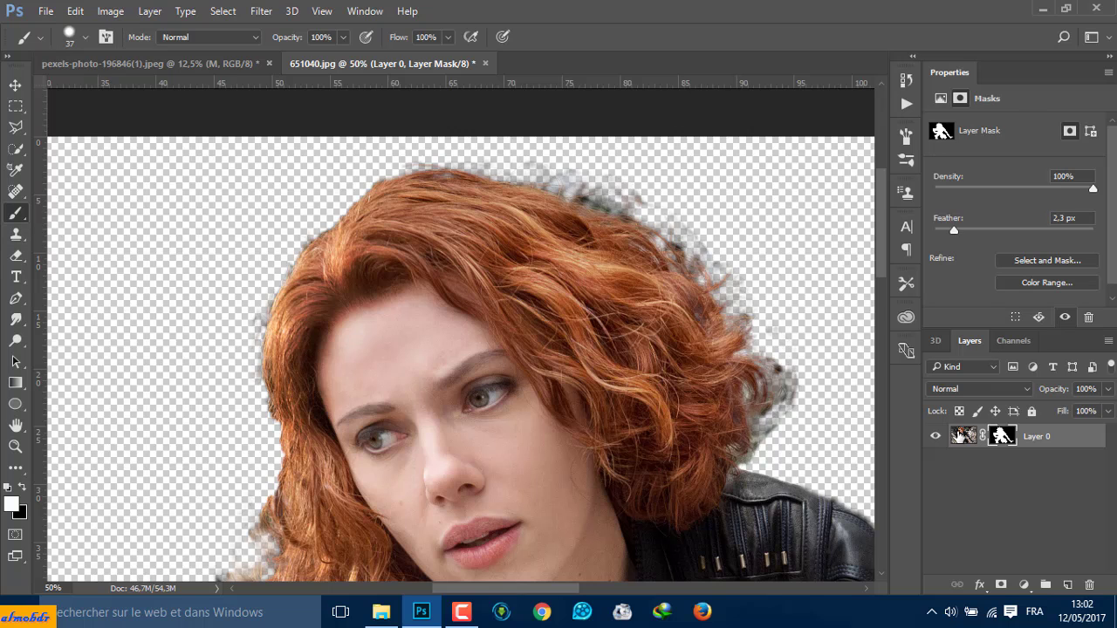
Drag the cut-out figure from 651040.jpg into the concrete-wall composite
{"action": "key", "text": "v"}
{"action": "left_click", "coordinate": [106, 64]}
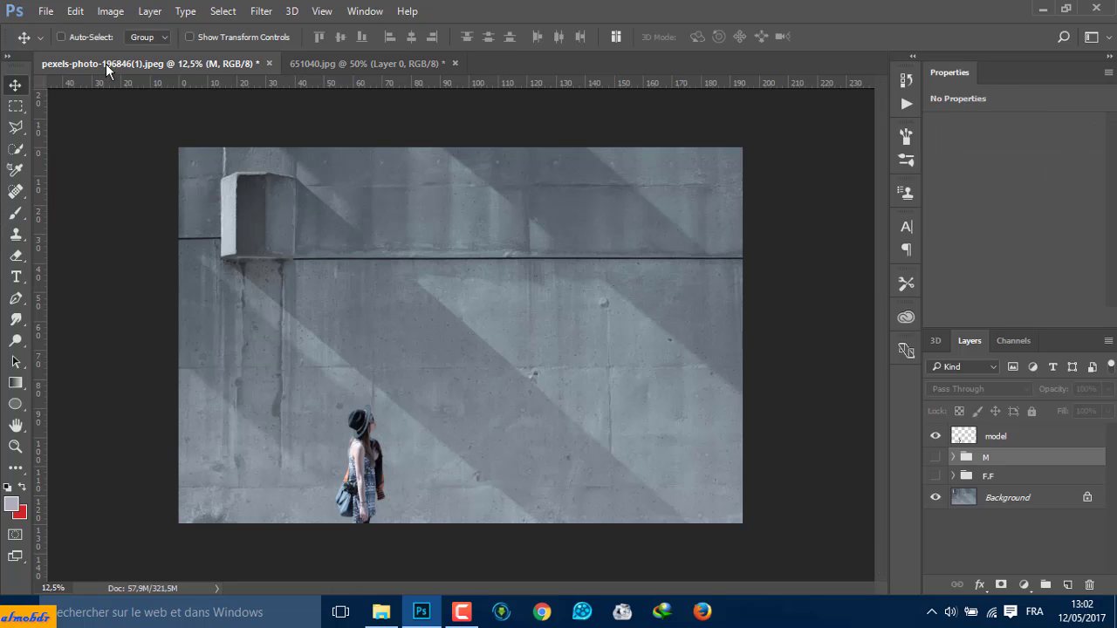
{"action": "left_click", "coordinate": [333, 66]}
{"action": "mouse_move", "coordinate": [262, 218]}
{"action": "left_mouse_down"}
{"action": "mouse_move", "coordinate": [179, 68]}
{"action": "mouse_move", "coordinate": [459, 288]}
{"action": "mouse_move", "coordinate": [468, 208]}
{"action": "left_mouse_up"}
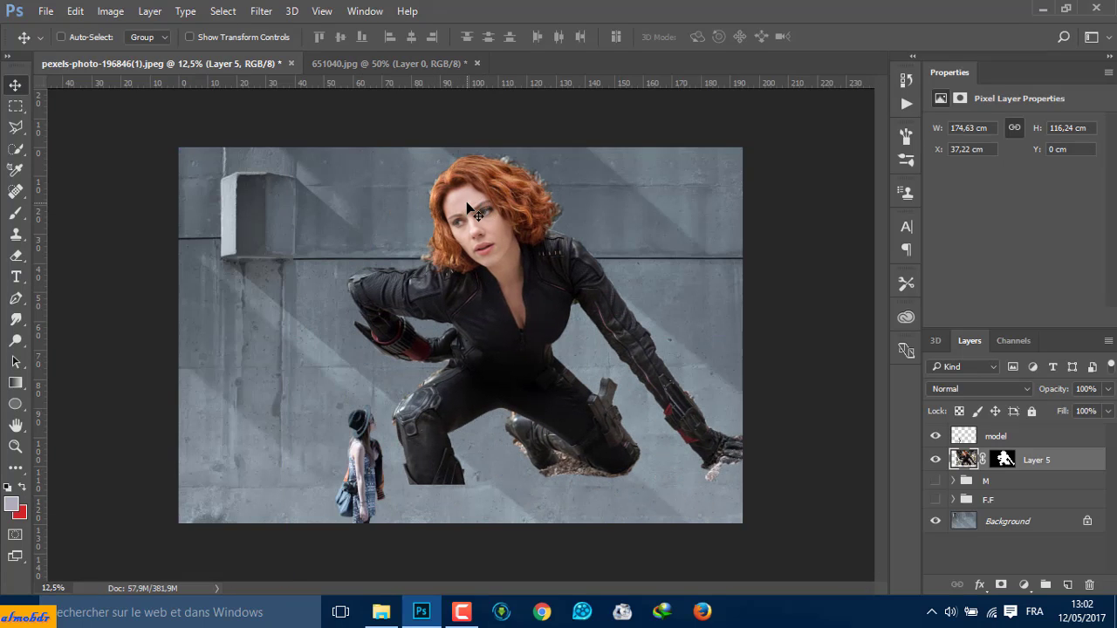
Flip the figure horizontally, shift it left over the wall, and commit the transform
{"action": "key", "text": "ctrl+t"}
{"action": "right_click", "coordinate": [536, 248]}
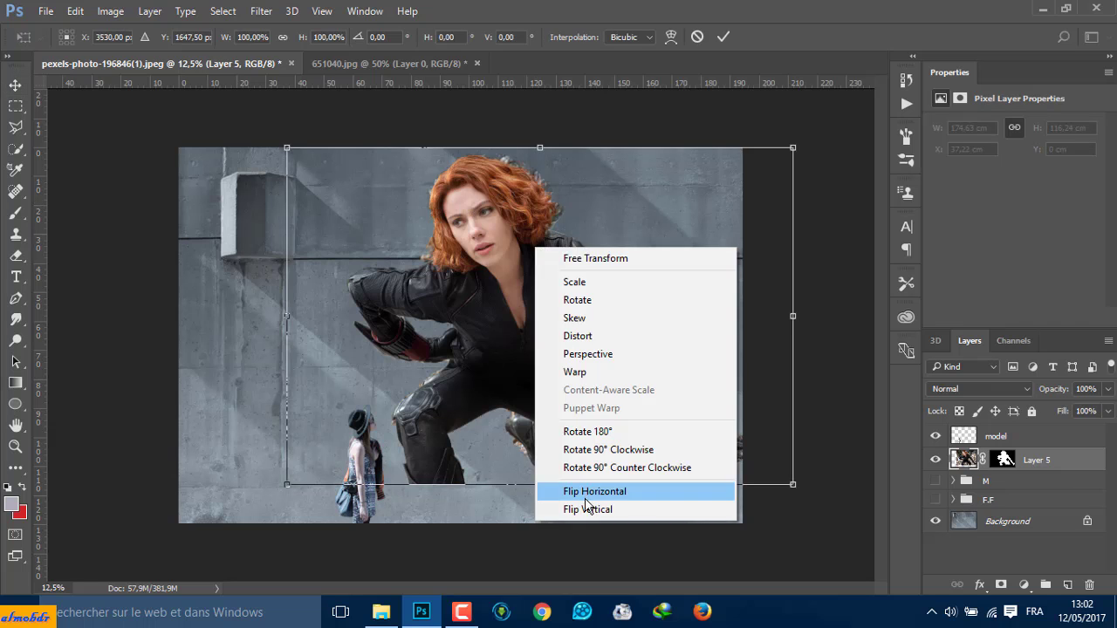
{"action": "left_click", "coordinate": [572, 491]}
{"action": "right_click", "coordinate": [524, 330]}
{"action": "left_click", "coordinate": [568, 301]}
{"action": "left_click_drag", "start_coordinate": [569, 301], "coordinate": [484, 297]}
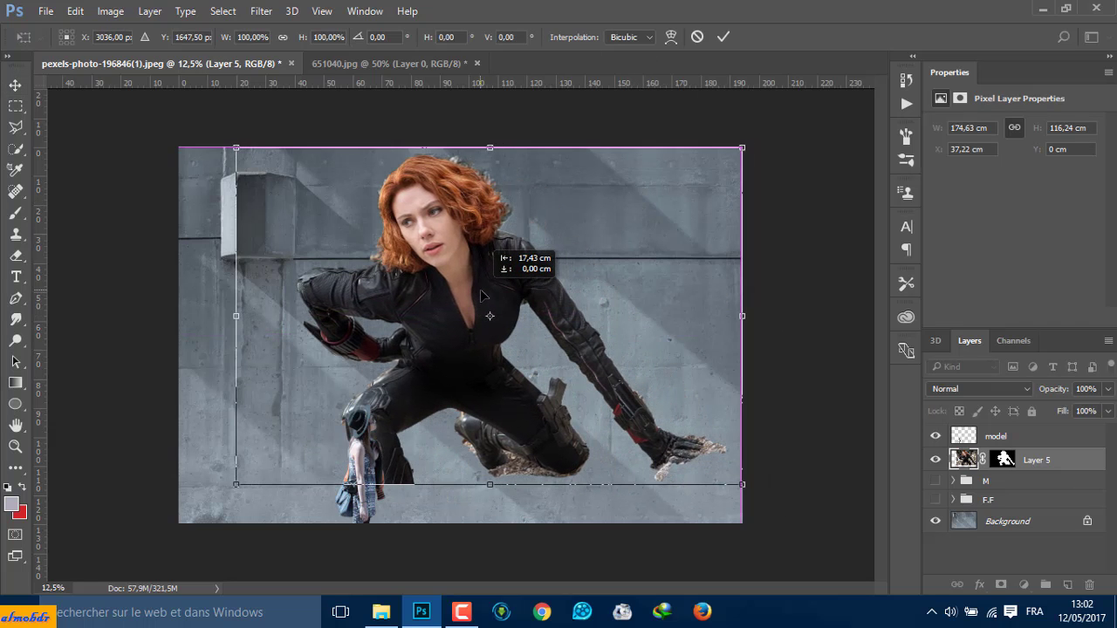
{"action": "left_click", "coordinate": [721, 38]}
Apply the figure's layer mask permanently, then add a black mask hiding Layer 5
{"action": "key", "text": "b"}
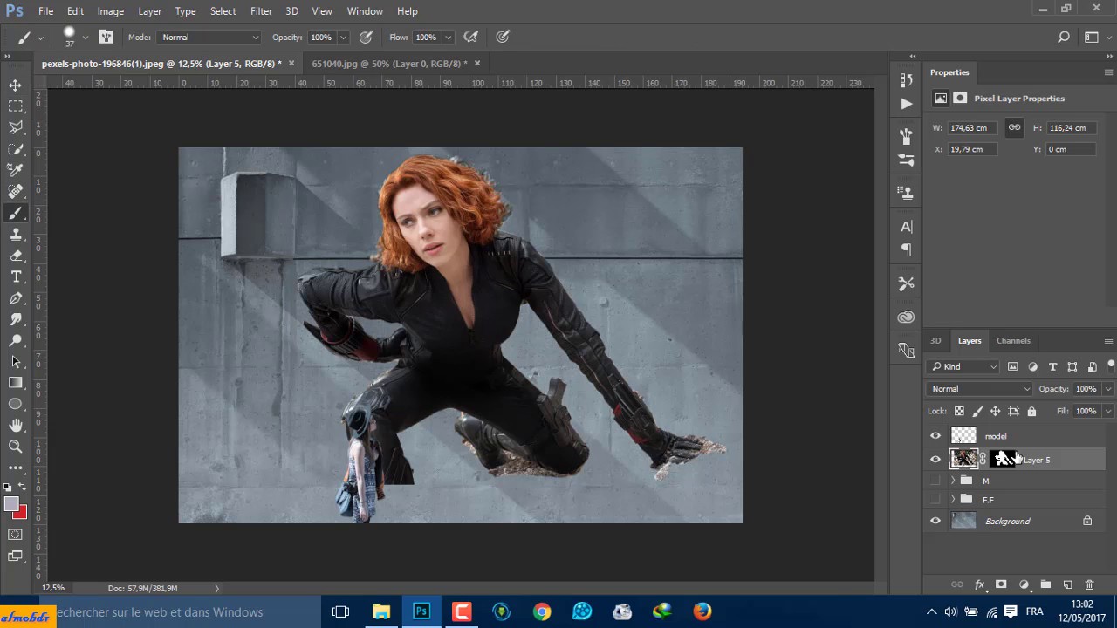
{"action": "left_click", "coordinate": [1002, 459]}
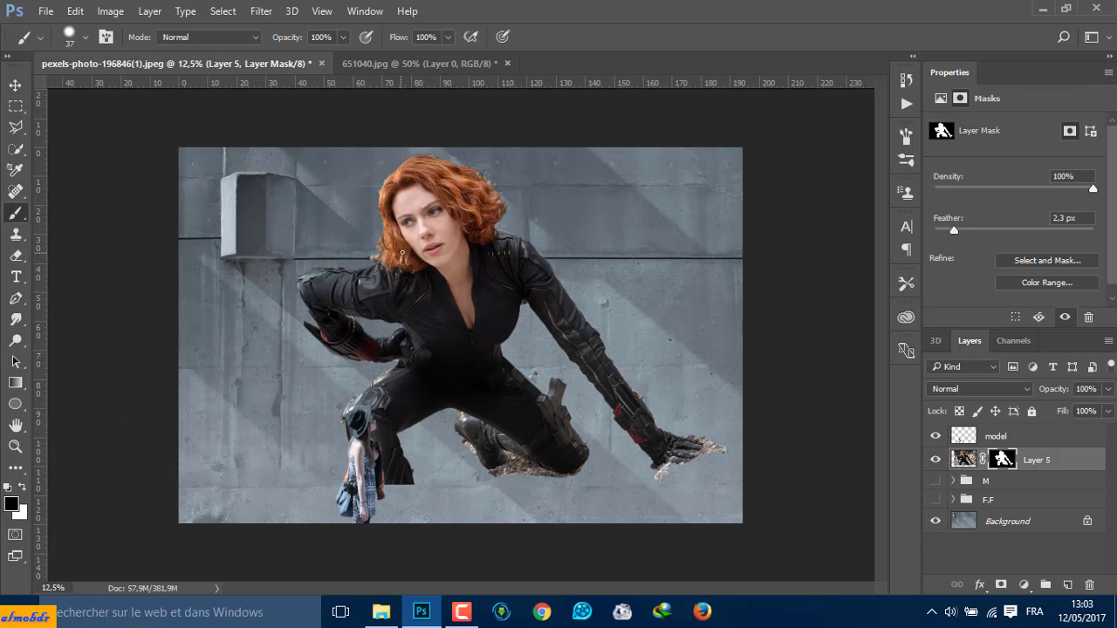
{"action": "right_click", "coordinate": [1007, 460]}
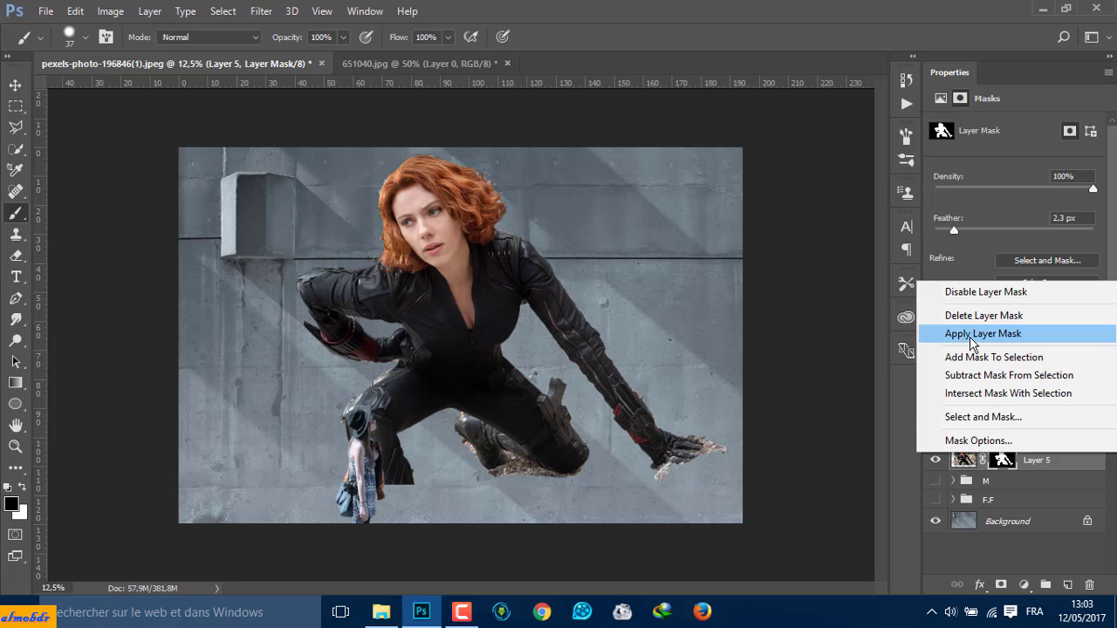
{"action": "left_click", "coordinate": [970, 337]}
{"action": "left_click", "coordinate": [1001, 585], "text": "alt"}
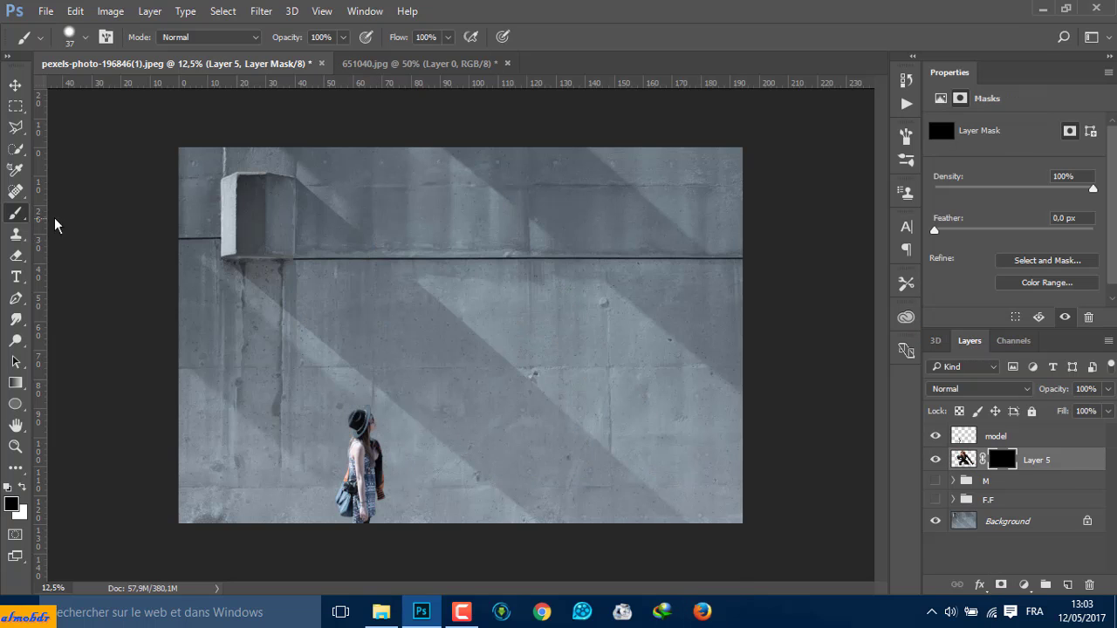
With a 2500 px brush-stroke brush in white, stamp a first stroke revealing the figure
{"action": "right_click", "coordinate": [438, 215]}
{"action": "scroll", "coordinate": [674, 445], "scroll_direction": "down", "scroll_amount": 2}
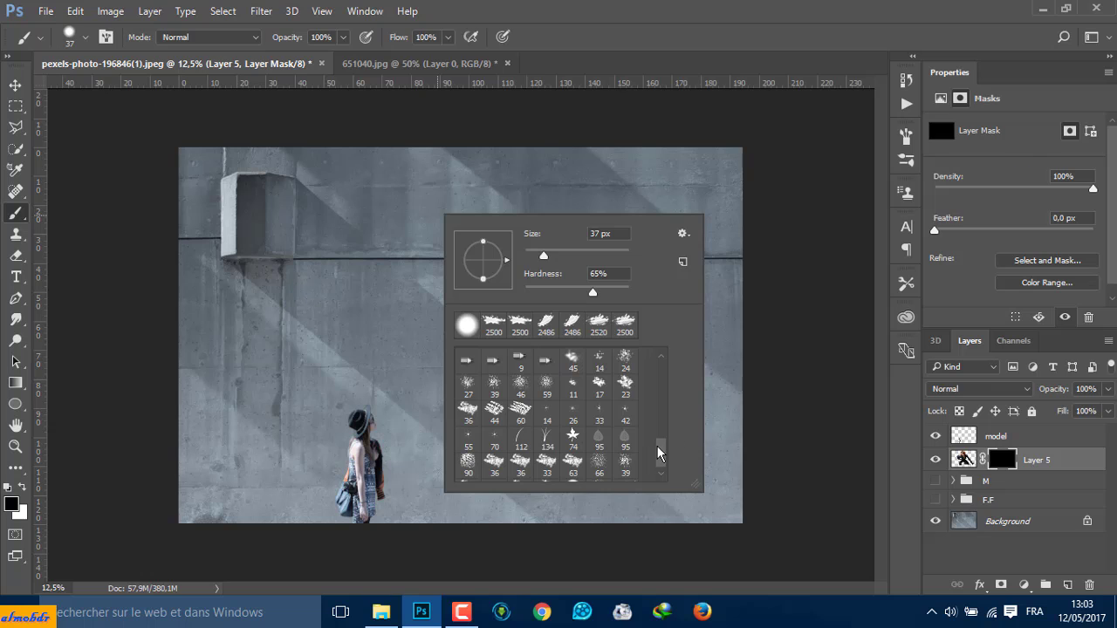
{"action": "scroll", "coordinate": [660, 476], "scroll_direction": "down", "scroll_amount": 5}
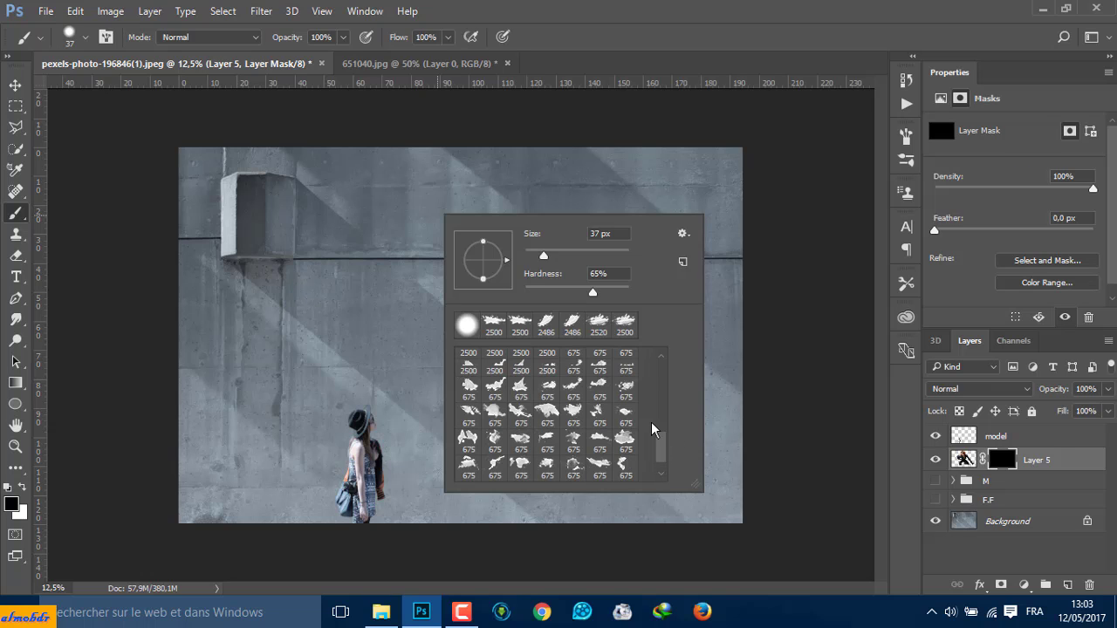
{"action": "scroll", "coordinate": [654, 429], "scroll_direction": "up", "scroll_amount": 2}
{"action": "left_click", "coordinate": [573, 443]}
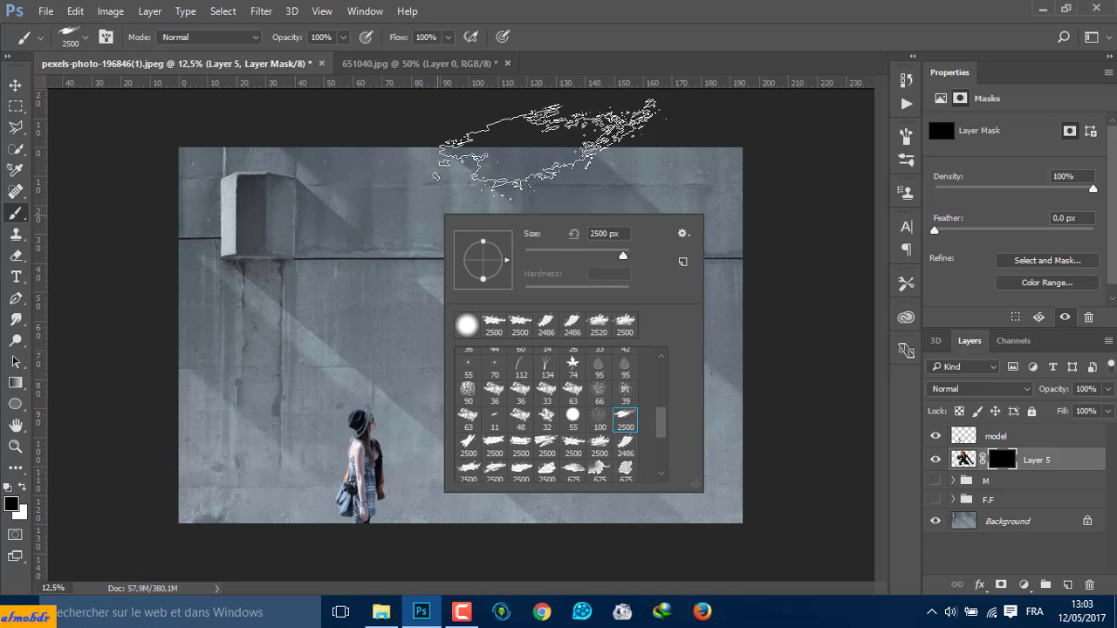
{"action": "key", "text": "x"}
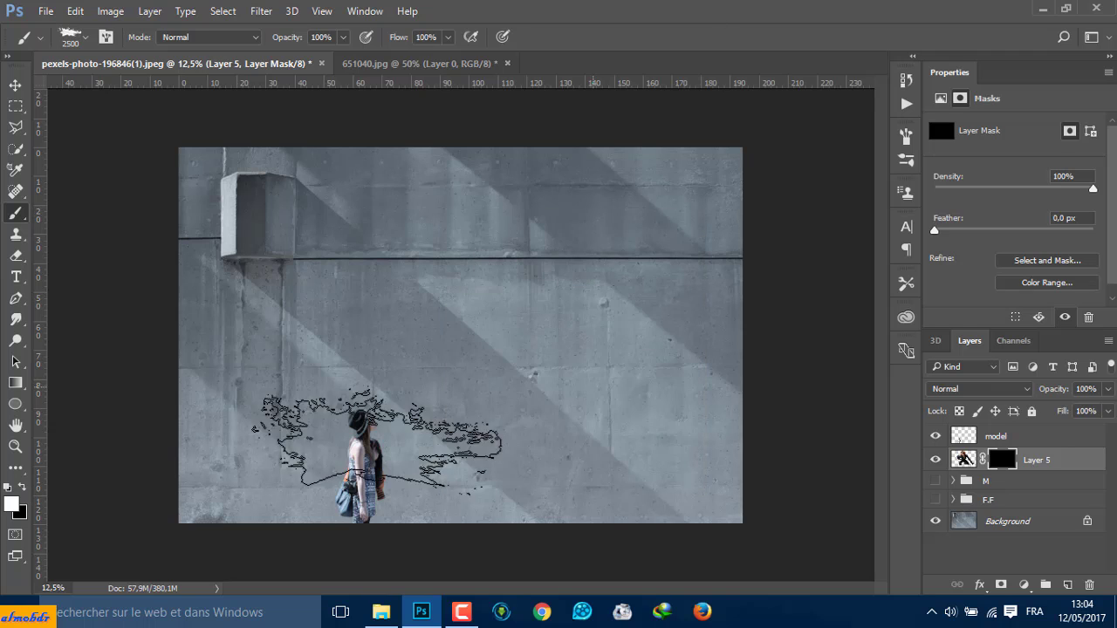
{"action": "left_click", "coordinate": [560, 319]}
Stamp more brush-stroke presets to reveal her arms, torso, lower leg, hair and face
{"action": "right_click", "coordinate": [476, 200]}
{"action": "left_click", "coordinate": [534, 454]}
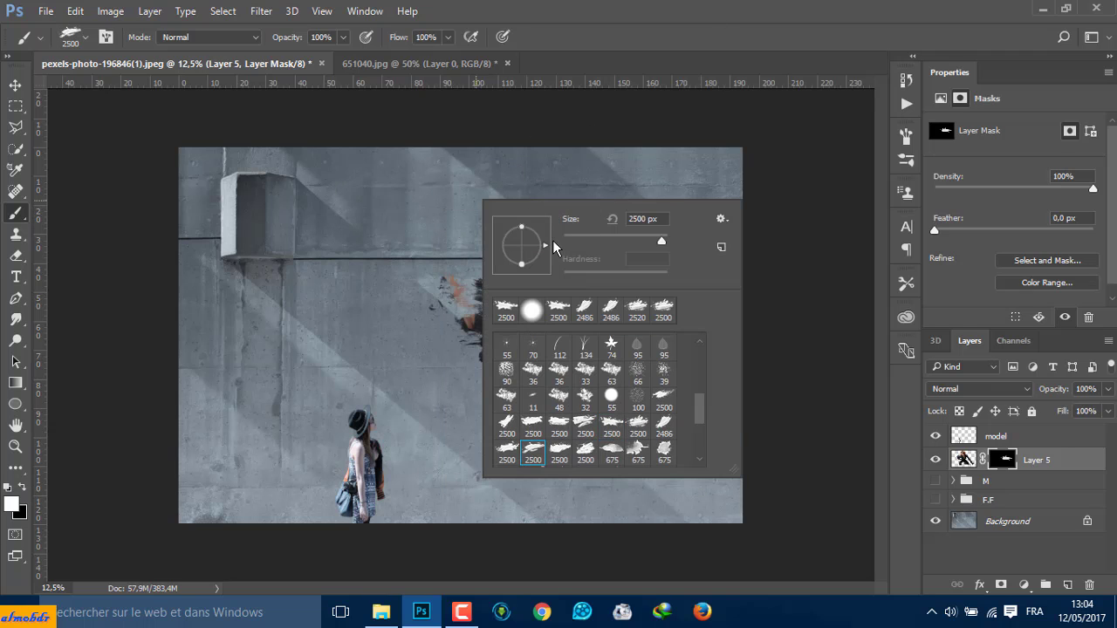
{"action": "left_click", "coordinate": [559, 301]}
{"action": "right_click", "coordinate": [436, 324]}
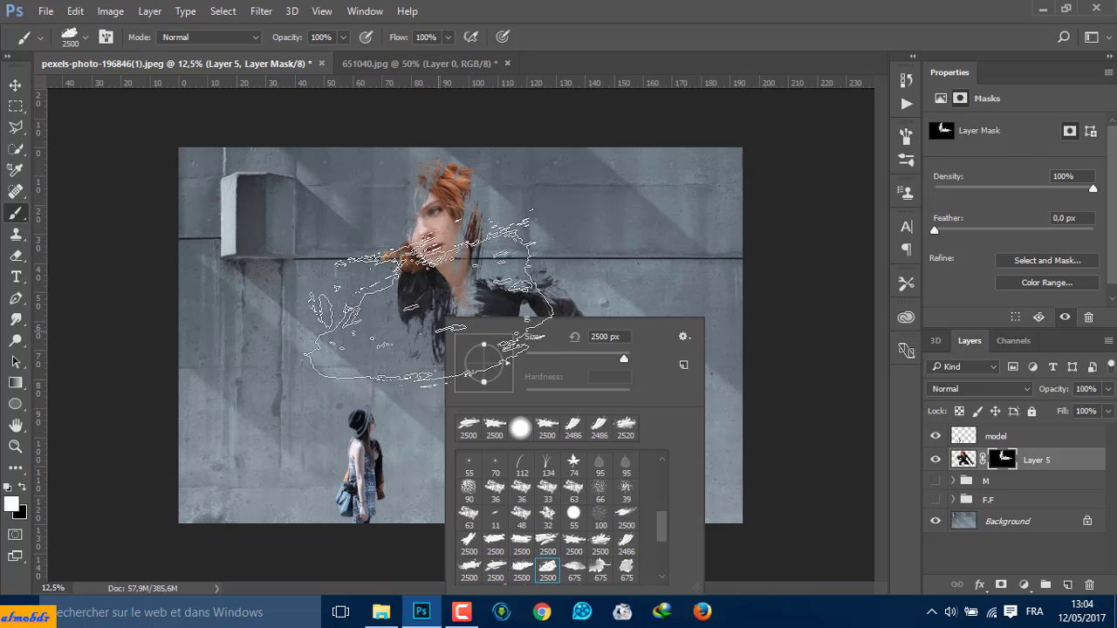
{"action": "left_click", "coordinate": [547, 571]}
{"action": "left_click", "coordinate": [324, 335]}
{"action": "right_click", "coordinate": [537, 297]}
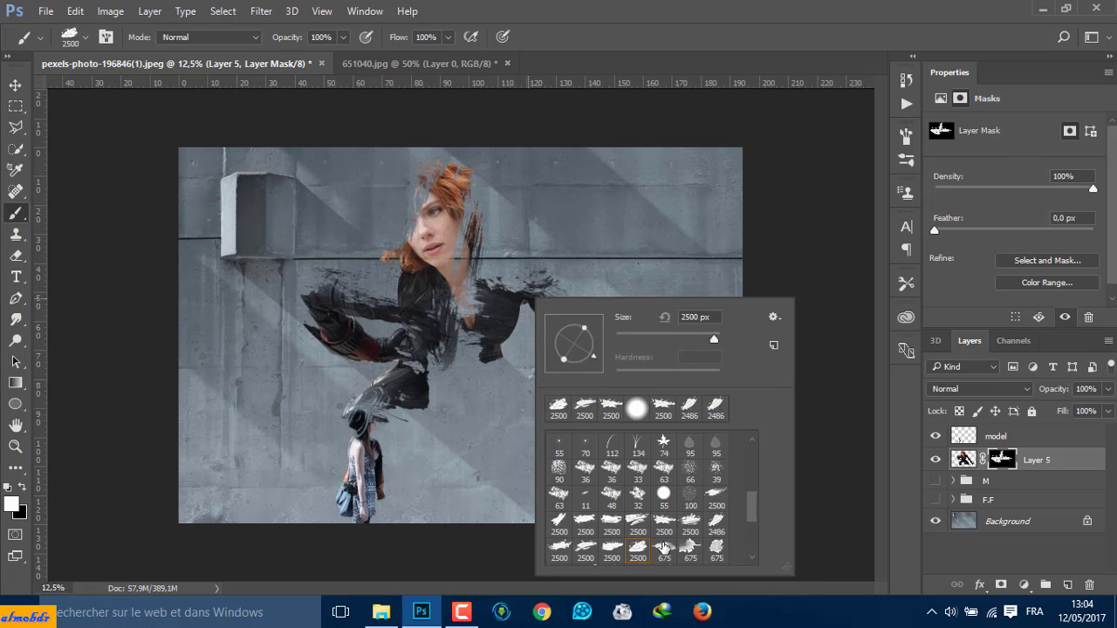
{"action": "left_click", "coordinate": [548, 543]}
{"action": "left_click", "coordinate": [587, 380]}
{"action": "left_click", "coordinate": [588, 379]}
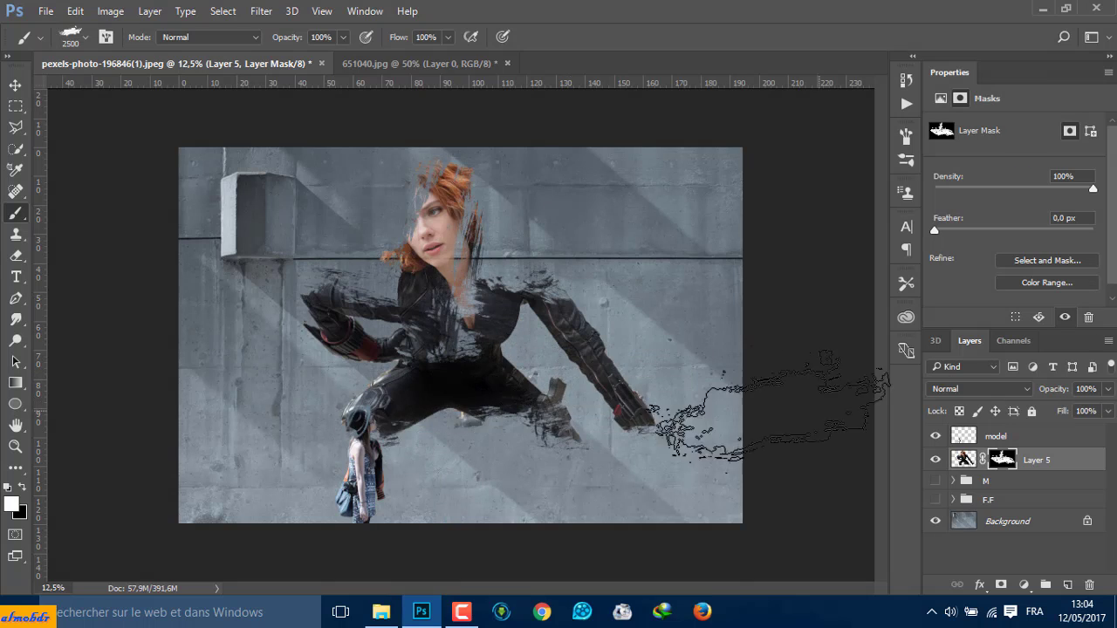
{"action": "left_click", "coordinate": [457, 231]}
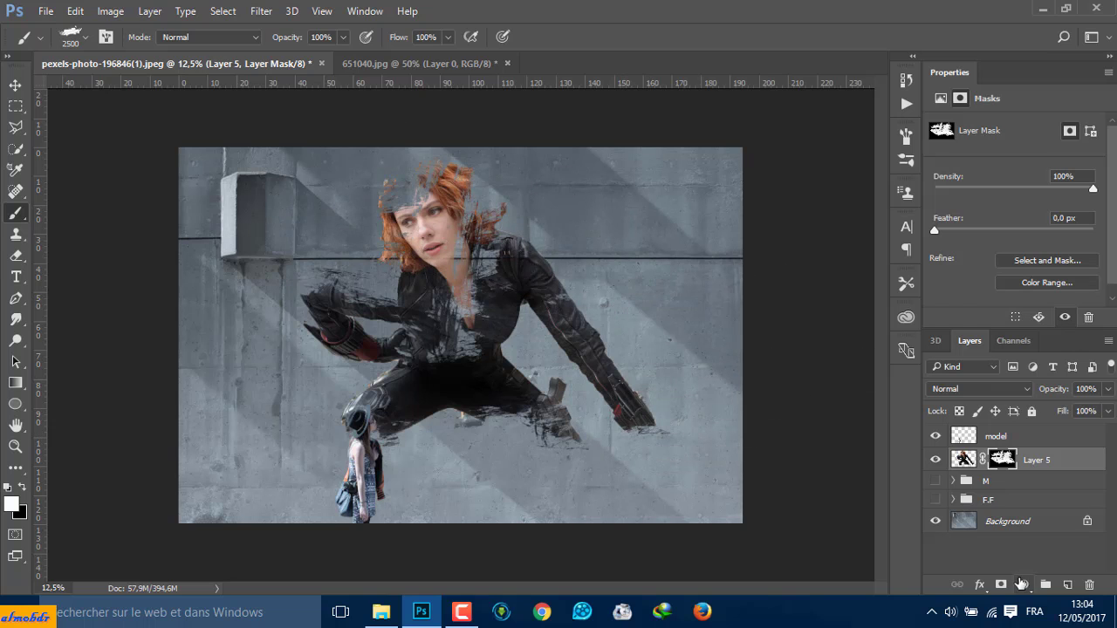
On a new Layer 6 below the figure, paint a dark stroke and an orange hair stroke
{"action": "left_click", "coordinate": [1065, 585], "text": "ctrl"}
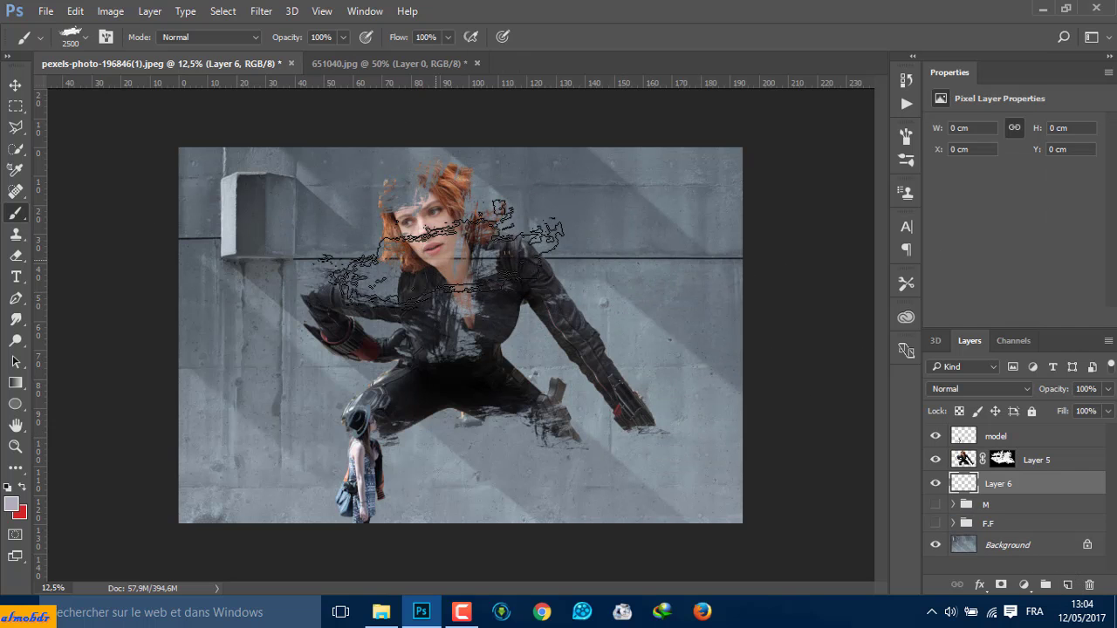
{"action": "left_click_drag", "start_coordinate": [441, 262], "coordinate": [387, 305]}
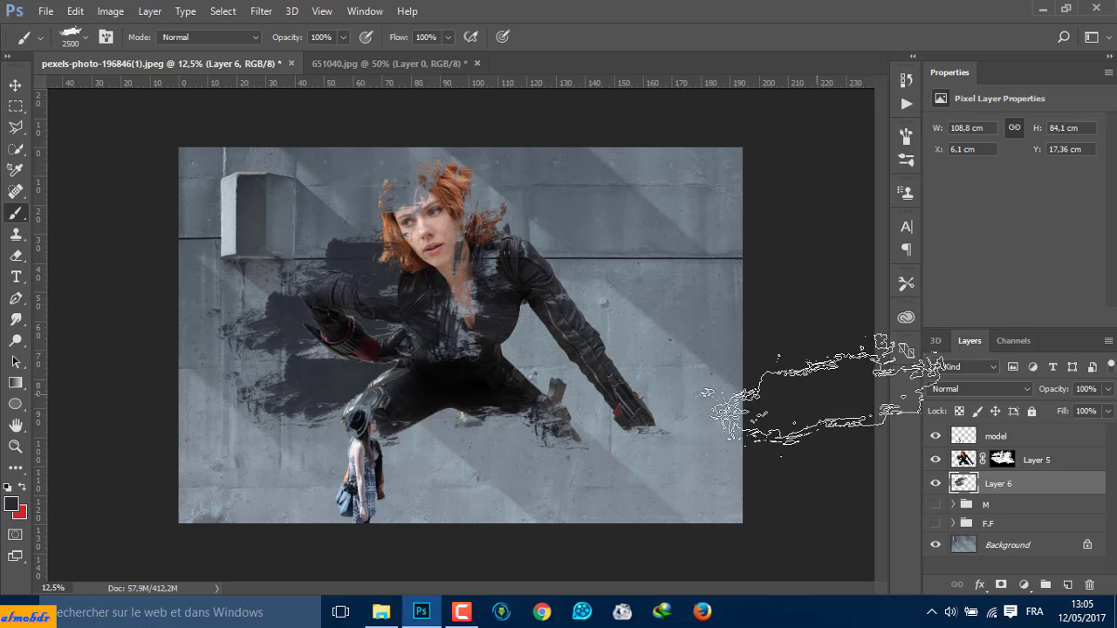
{"action": "right_click", "coordinate": [529, 245]}
{"action": "left_click", "coordinate": [437, 192], "text": "alt"}
{"action": "left_click_drag", "start_coordinate": [511, 188], "coordinate": [419, 223]}
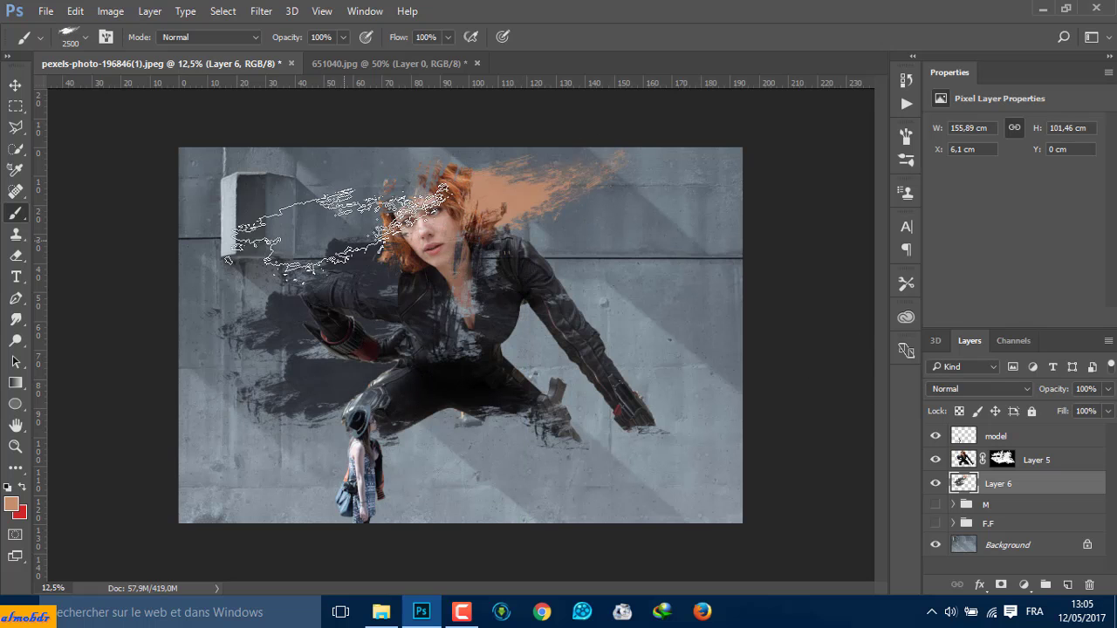
{"action": "right_click", "coordinate": [428, 229]}
{"action": "left_click_drag", "start_coordinate": [476, 253], "coordinate": [461, 238]}
{"action": "key", "text": "Return"}
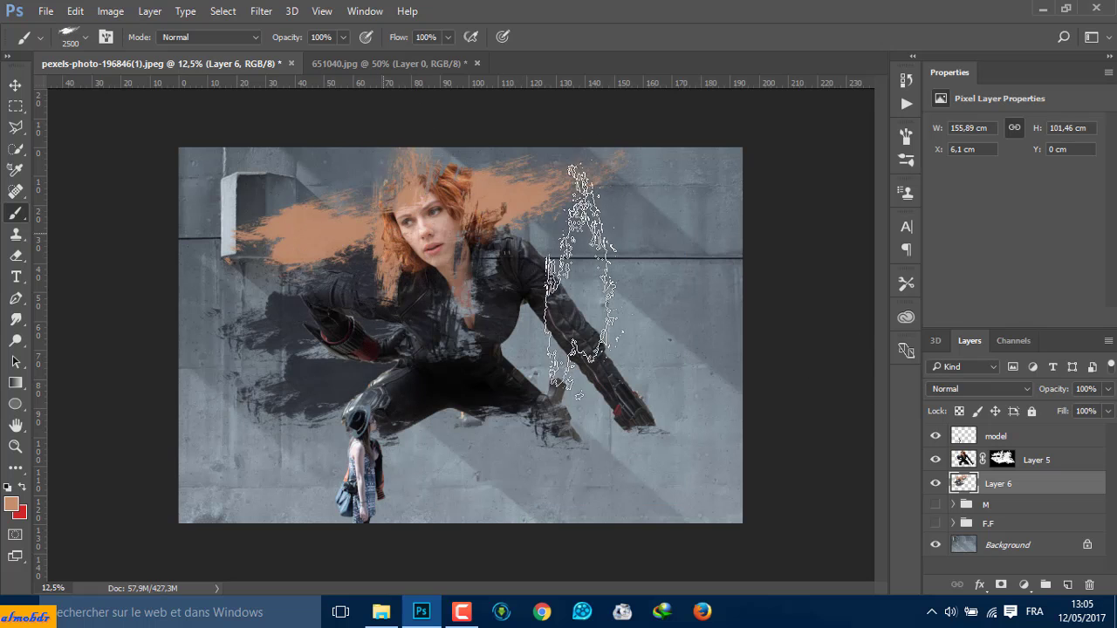
Paint black strokes with a diagonal tip around her arm and the lower and upper right wall
{"action": "left_click", "coordinate": [369, 322], "text": "alt"}
{"action": "left_click", "coordinate": [439, 330], "text": "alt"}
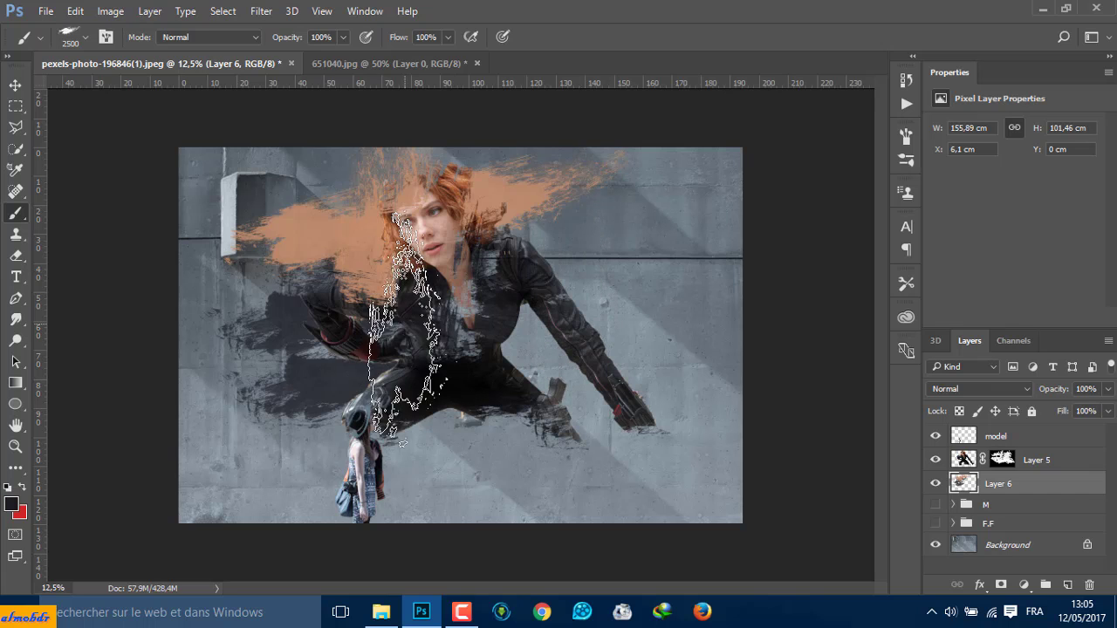
{"action": "right_click", "coordinate": [611, 307]}
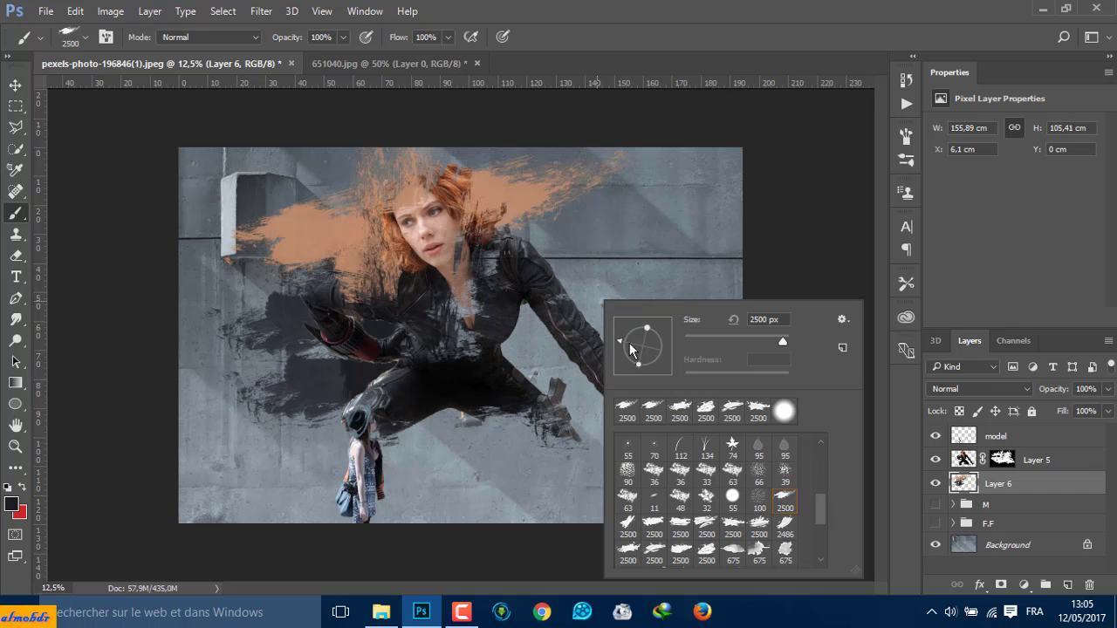
{"action": "left_click_drag", "start_coordinate": [624, 349], "coordinate": [620, 366]}
{"action": "key", "text": "Return"}
{"action": "left_click", "coordinate": [559, 331]}
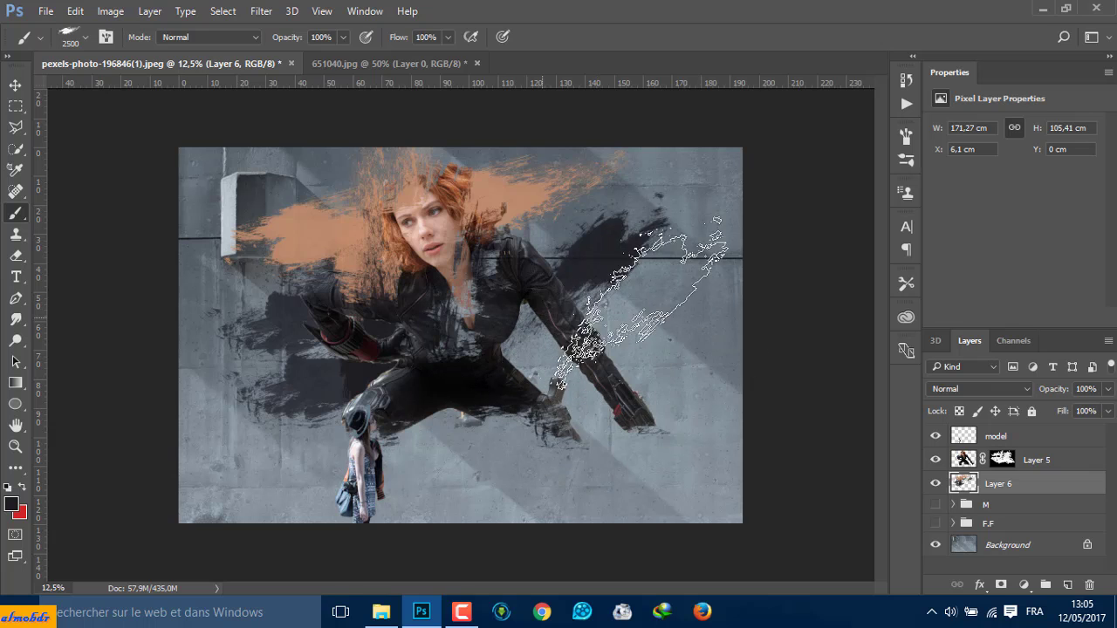
{"action": "left_click_drag", "start_coordinate": [663, 437], "coordinate": [641, 454]}
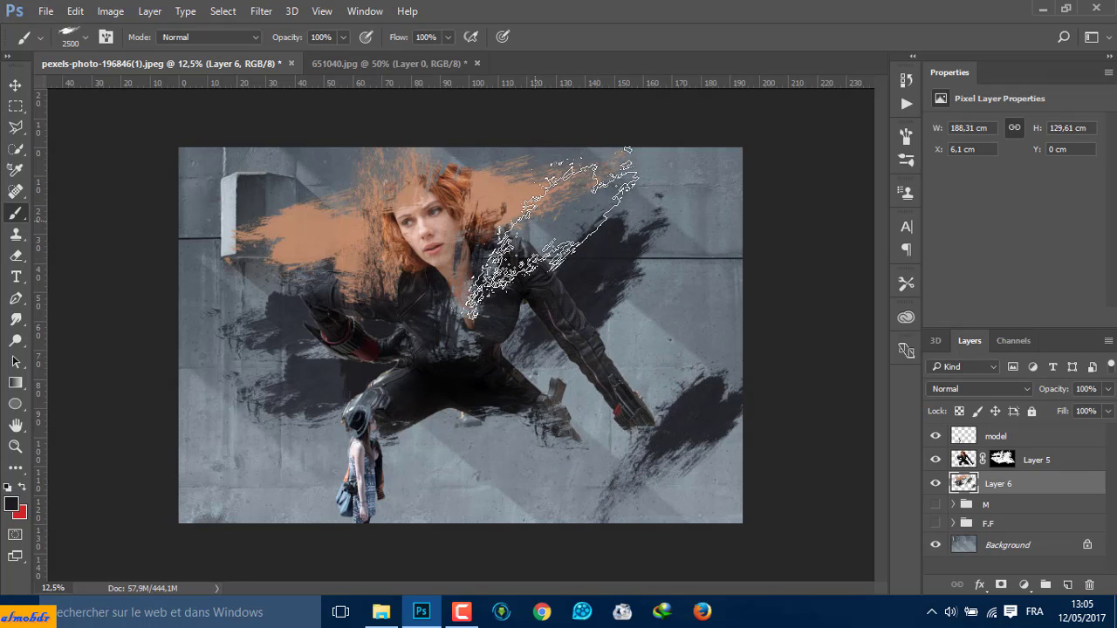
{"action": "left_click", "coordinate": [552, 234]}
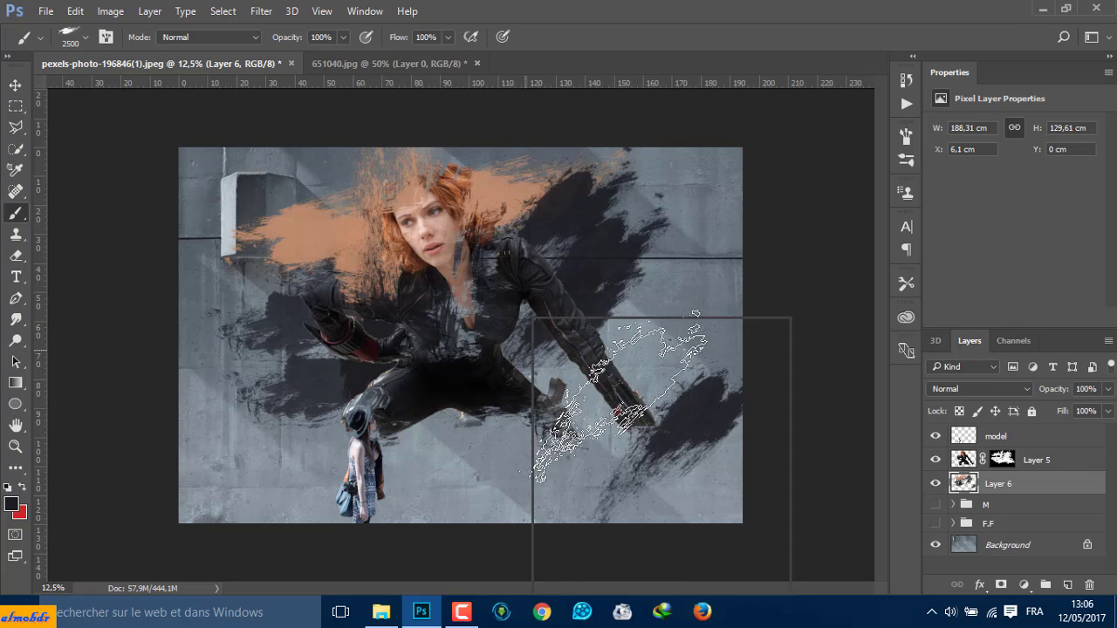
Stamp black paint with a different splatter tip on the right side and below the figure
{"action": "left_click", "coordinate": [609, 571]}
{"action": "left_click", "coordinate": [689, 179]}
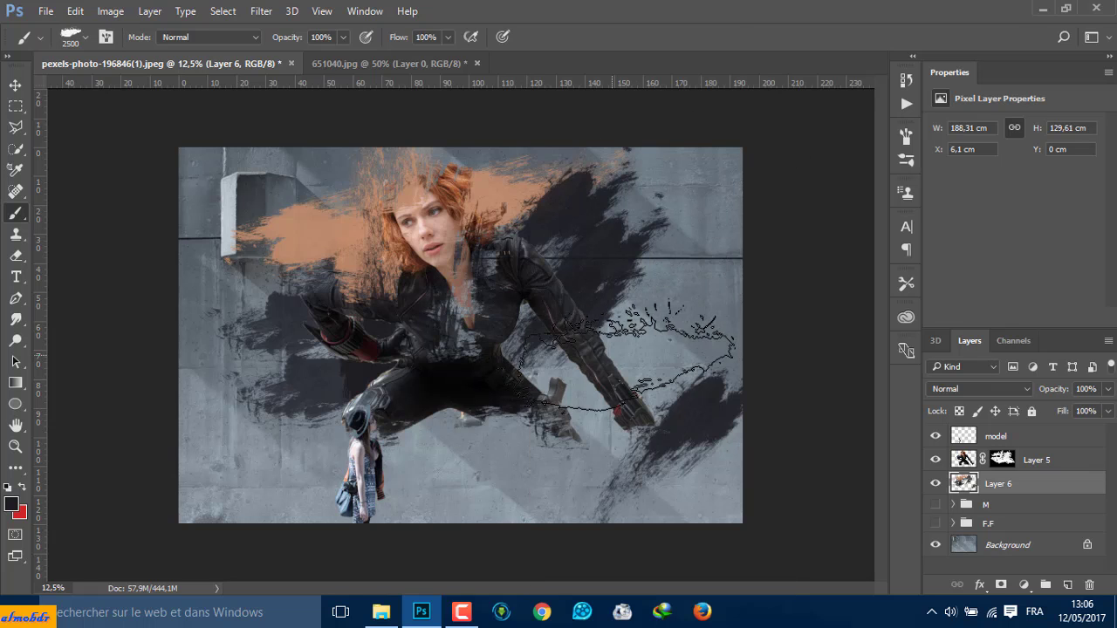
{"action": "left_click", "coordinate": [629, 350]}
{"action": "left_click", "coordinate": [471, 436]}
{"action": "left_click", "coordinate": [402, 441]}
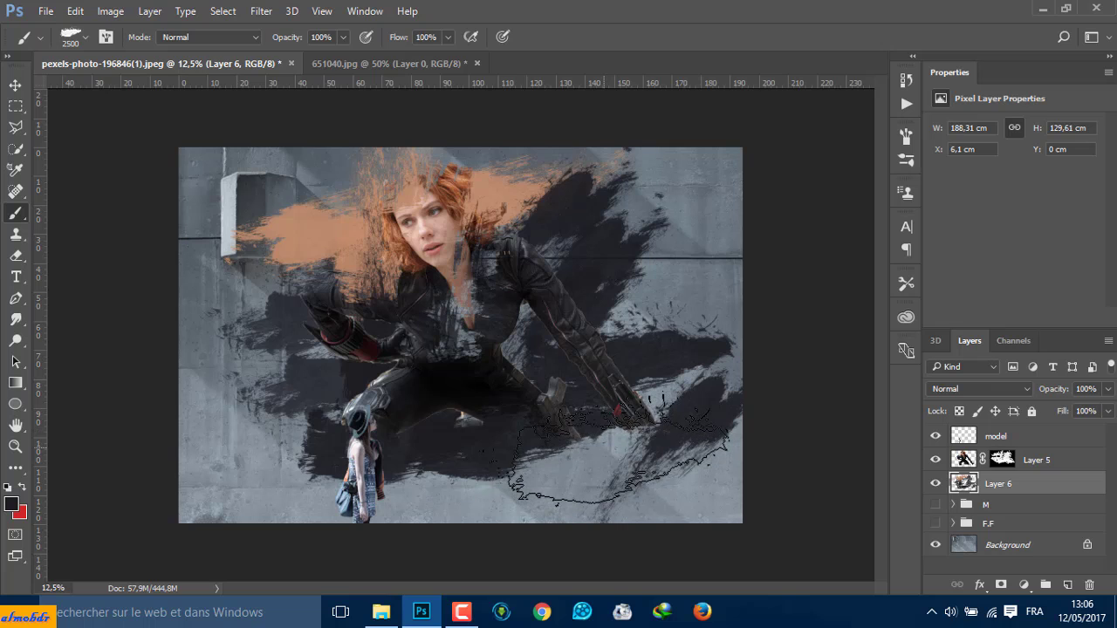
Paint dark brown over the black at the lower right, below her, and on the right side
{"action": "left_click", "coordinate": [618, 452]}
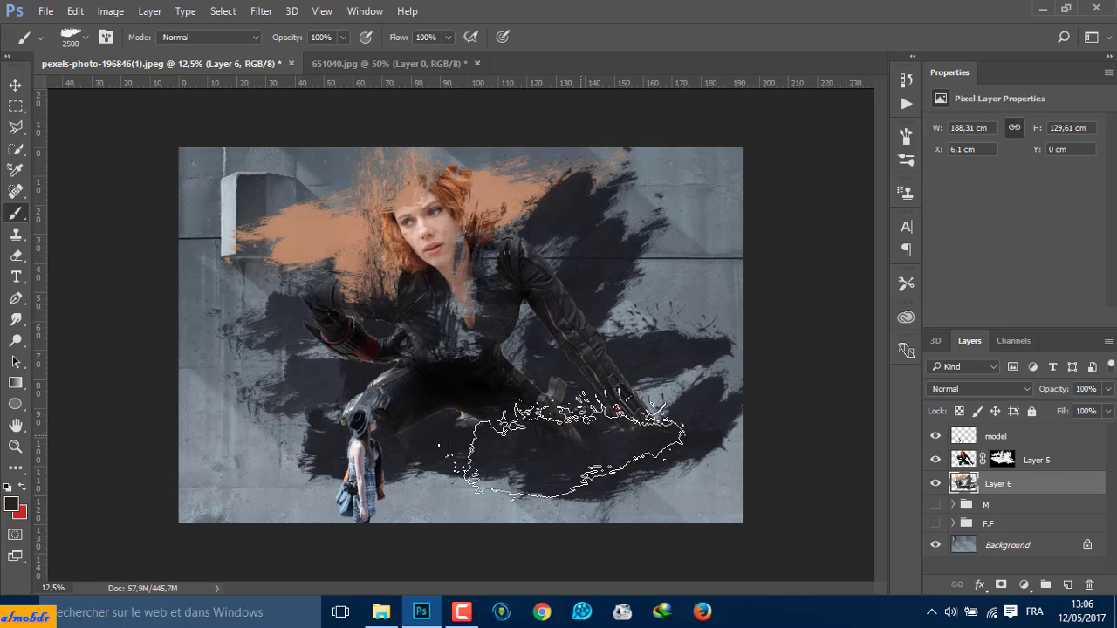
{"action": "left_click", "coordinate": [388, 406]}
{"action": "left_click_drag", "start_coordinate": [380, 367], "coordinate": [536, 327]}
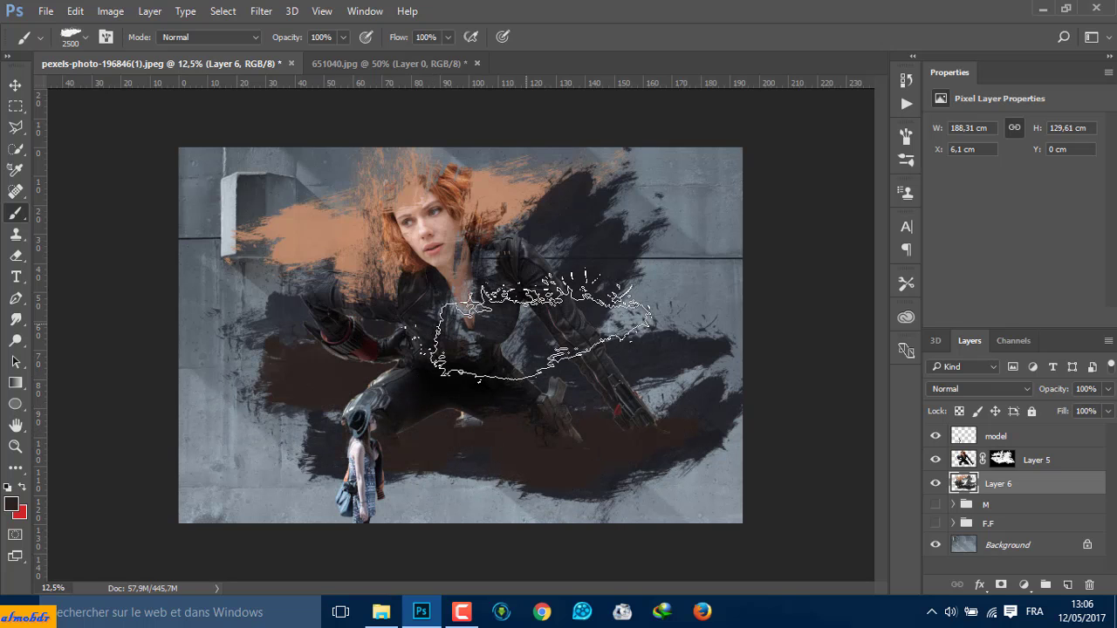
{"action": "right_click", "coordinate": [660, 253]}
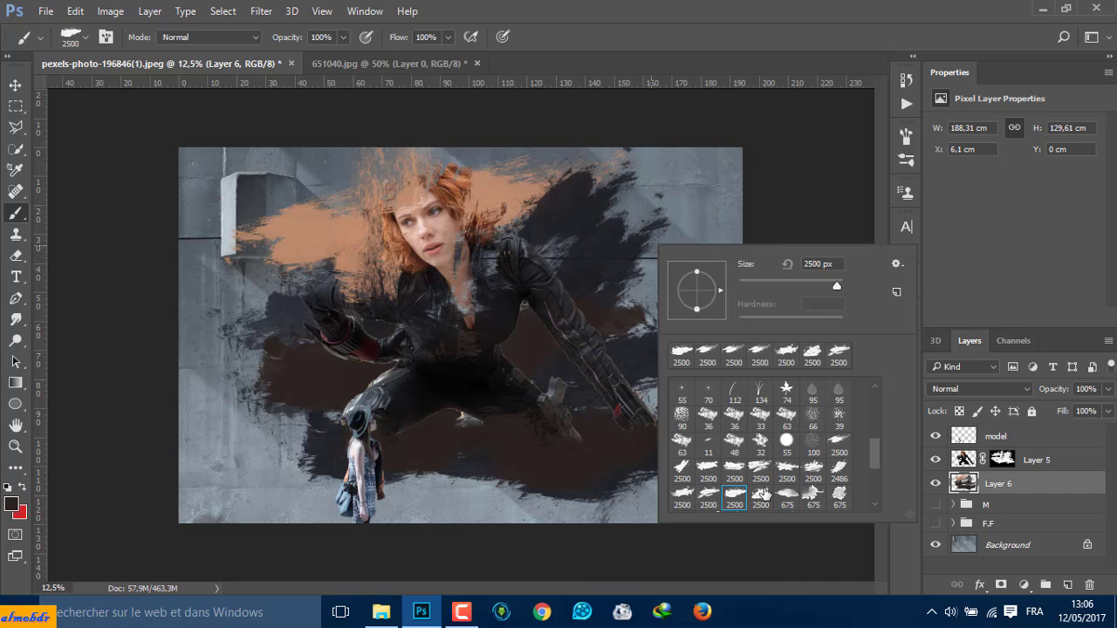
{"action": "key", "text": "Escape"}
{"action": "left_click_drag", "start_coordinate": [663, 227], "coordinate": [690, 419]}
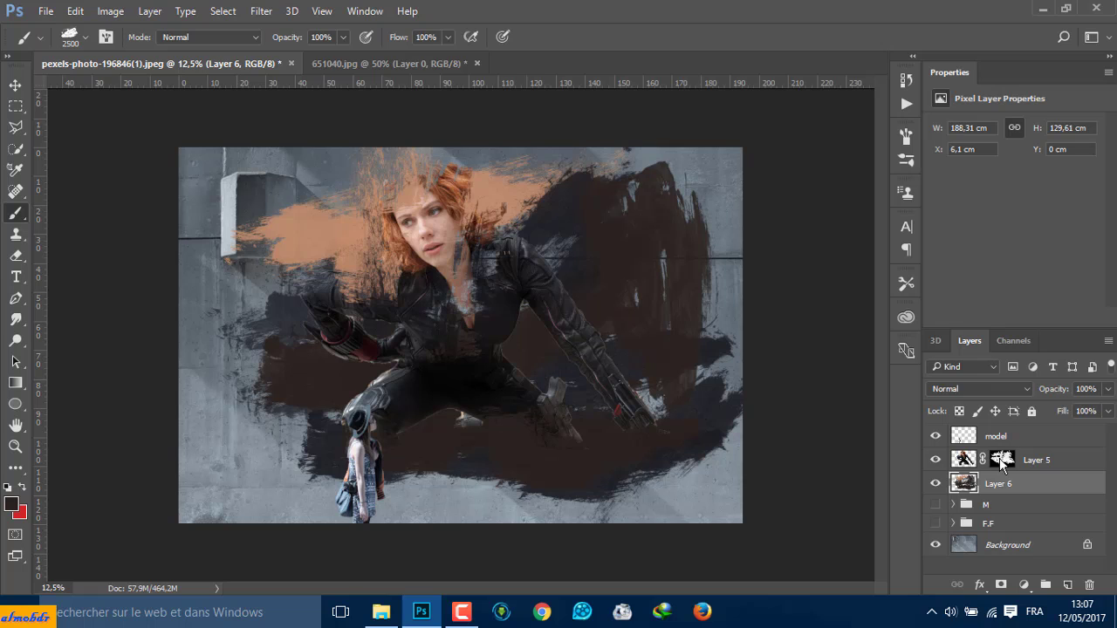
On Layer 5's mask, pick the 2486 px brush tip, undo the last stroke, then reselect Layer 6
{"action": "left_click", "coordinate": [1000, 458]}
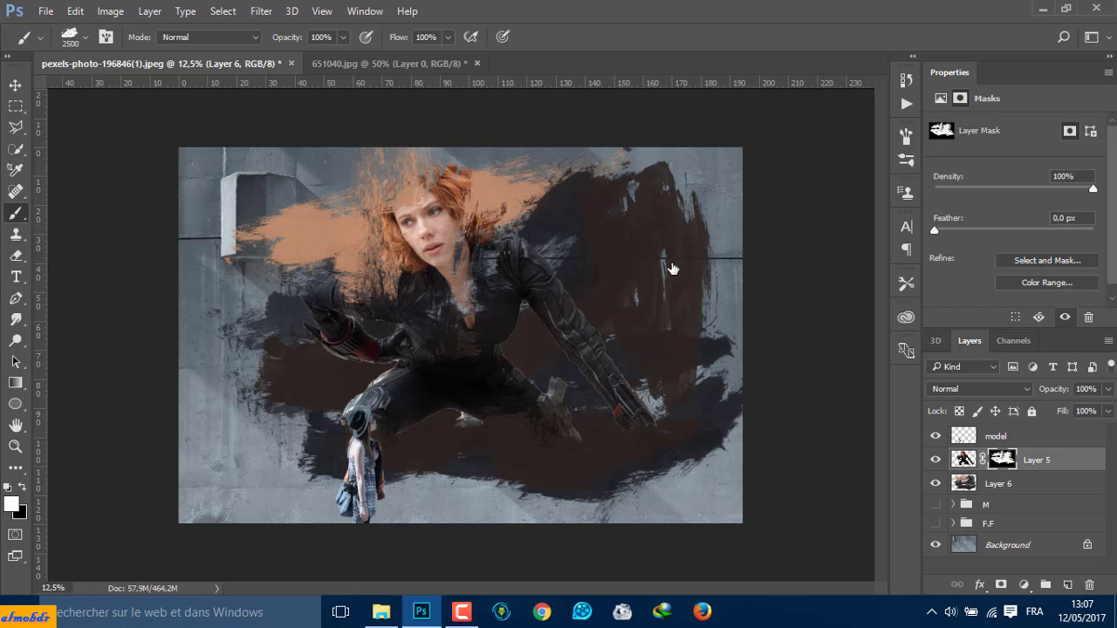
{"action": "right_click", "coordinate": [541, 275]}
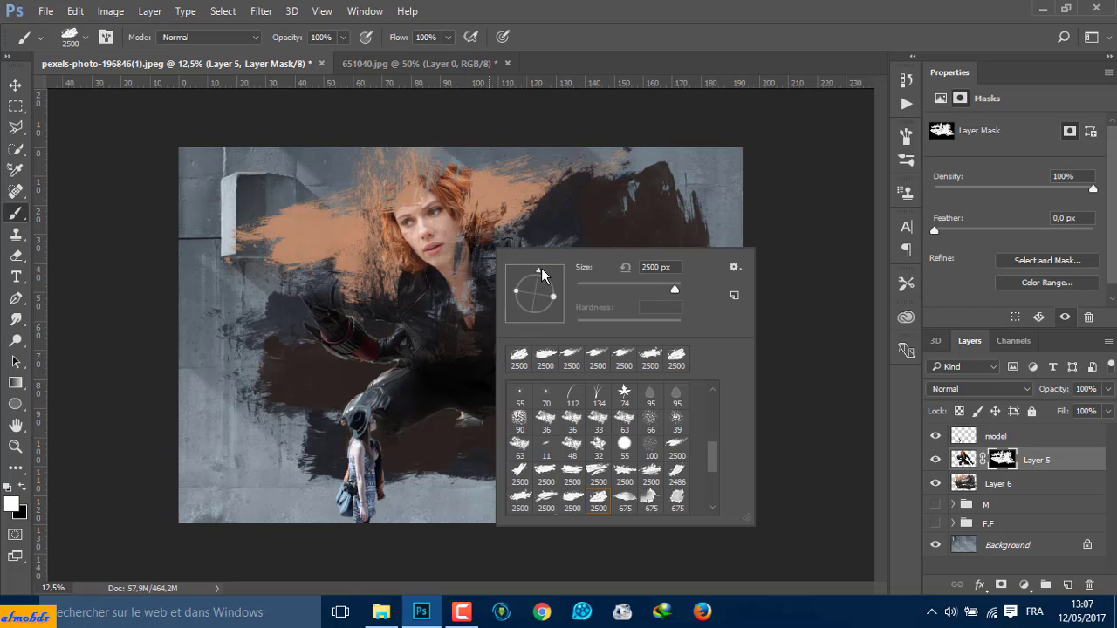
{"action": "left_click", "coordinate": [677, 476]}
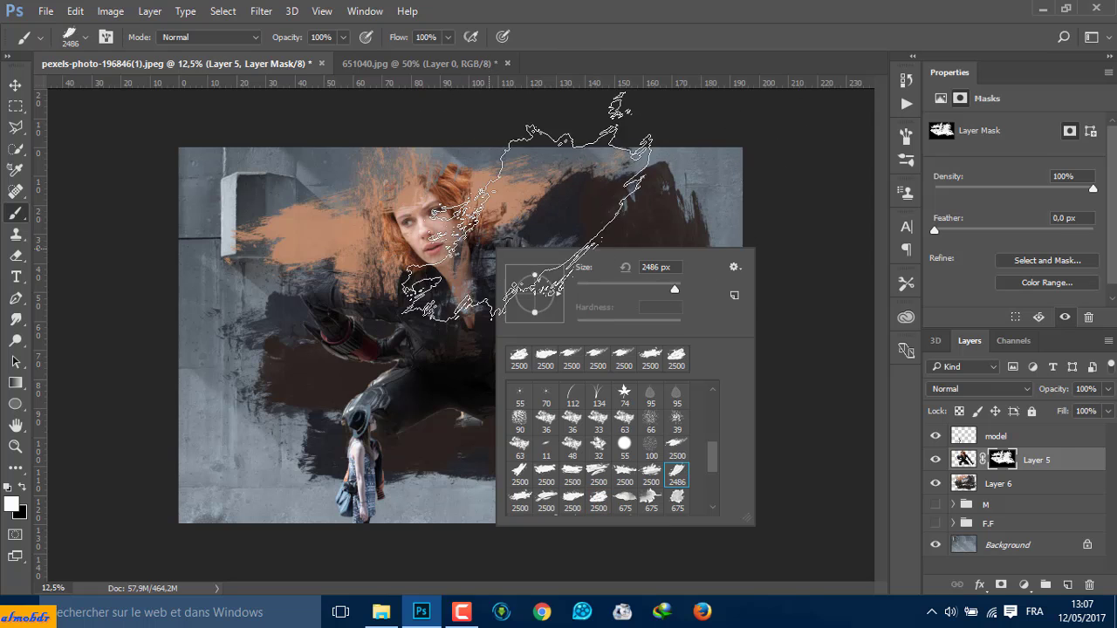
{"action": "key", "text": "Return"}
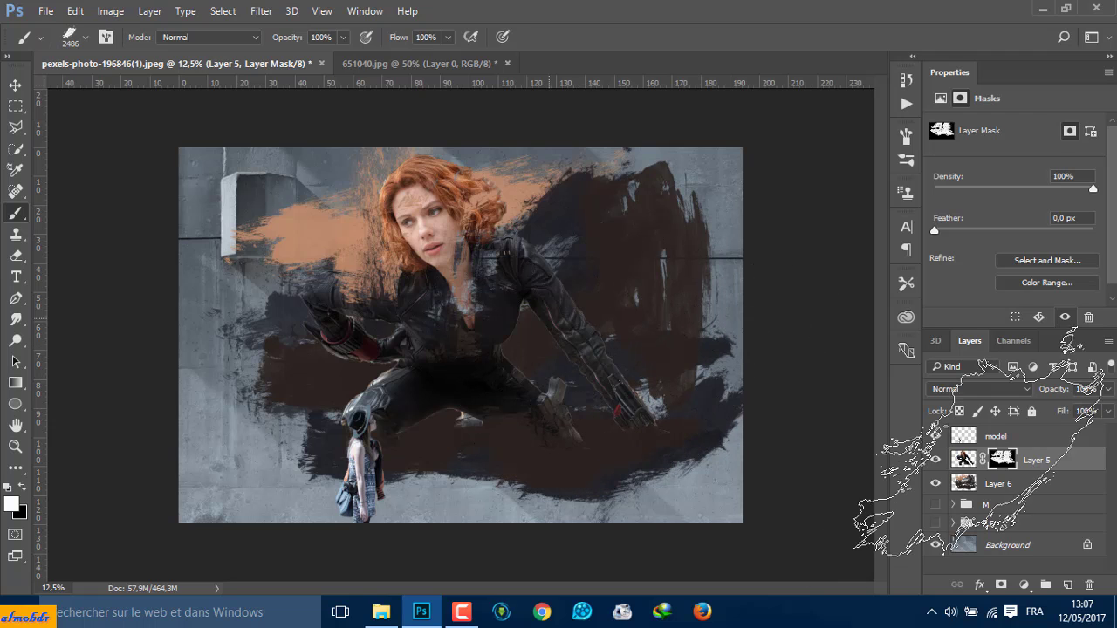
{"action": "key", "text": "ctrl+z"}
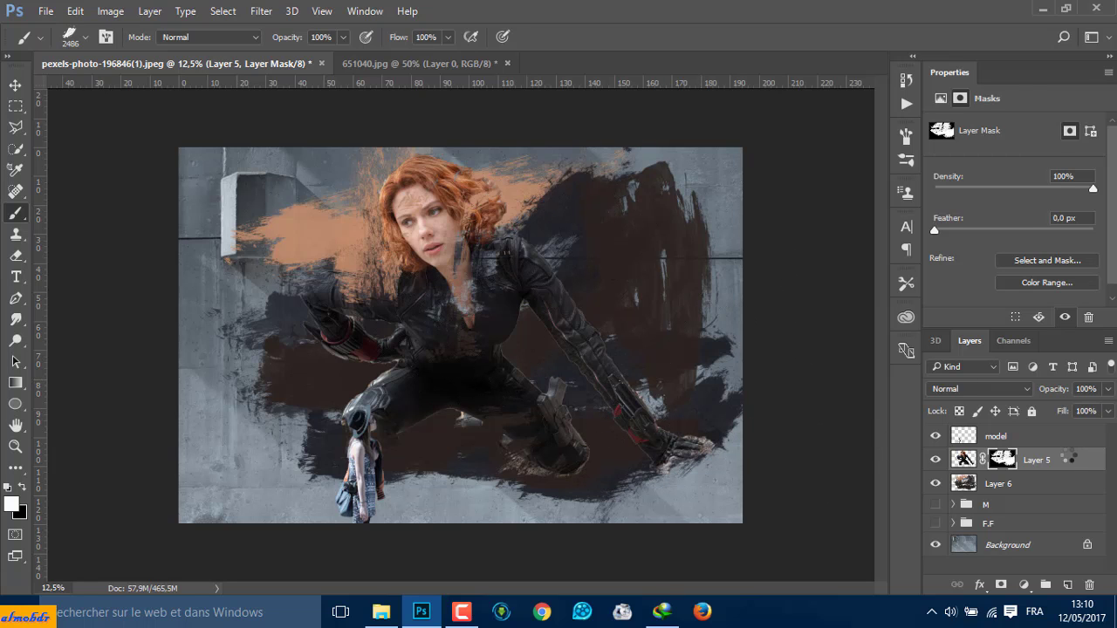
{"action": "left_click", "coordinate": [1058, 485]}
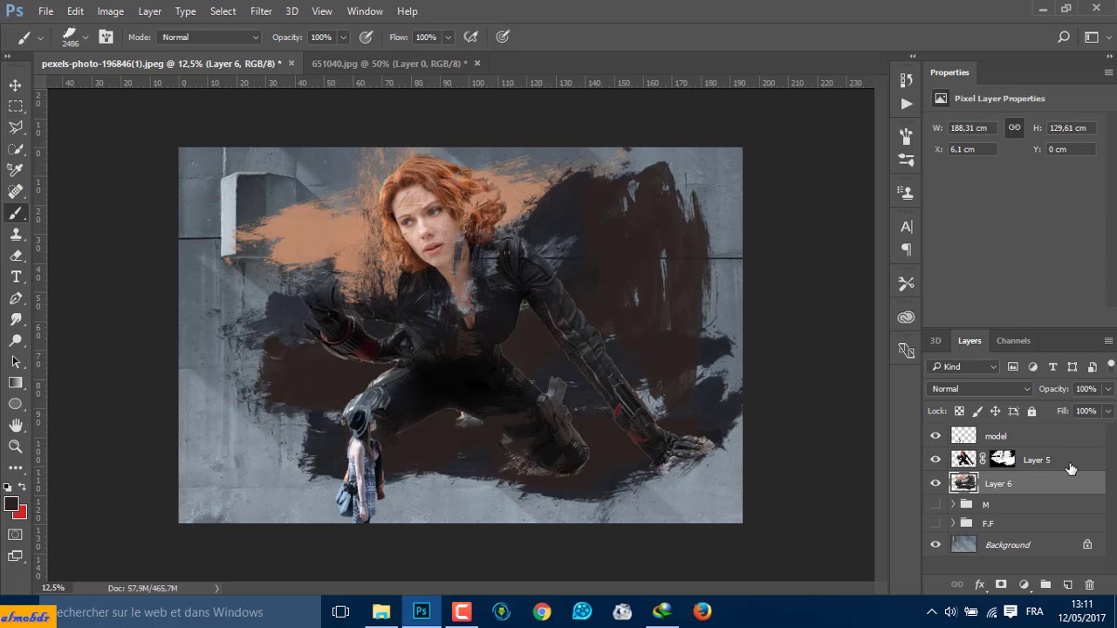
Select Layer 5 with Layer 6, group them, and rename the group 'A'
{"action": "left_click", "coordinate": [1071, 468], "text": "ctrl"}
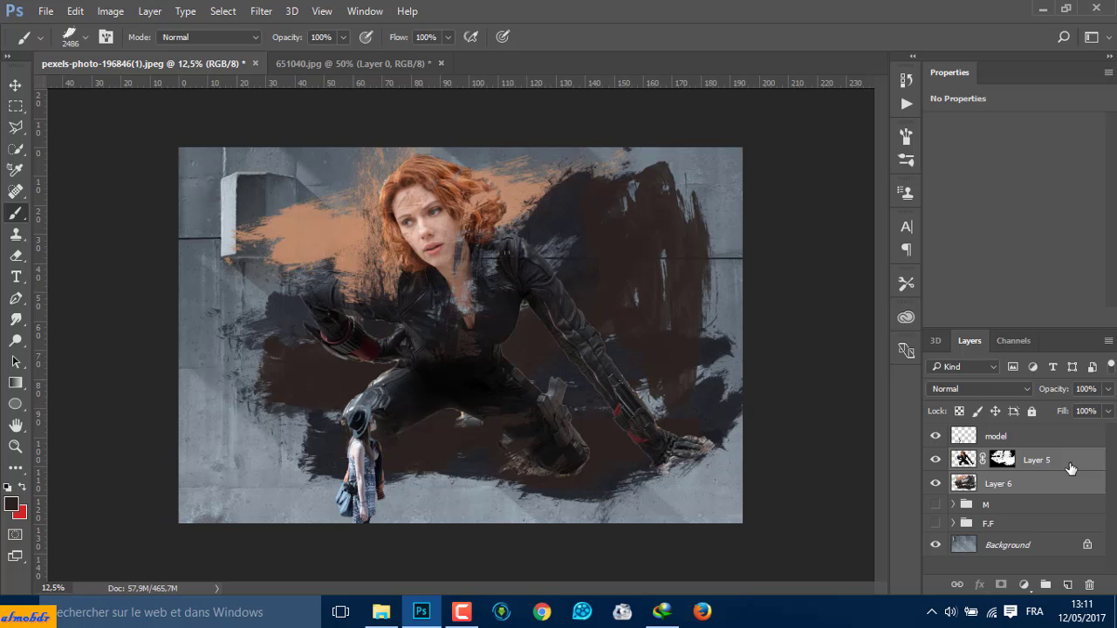
{"action": "left_click", "coordinate": [1044, 583]}
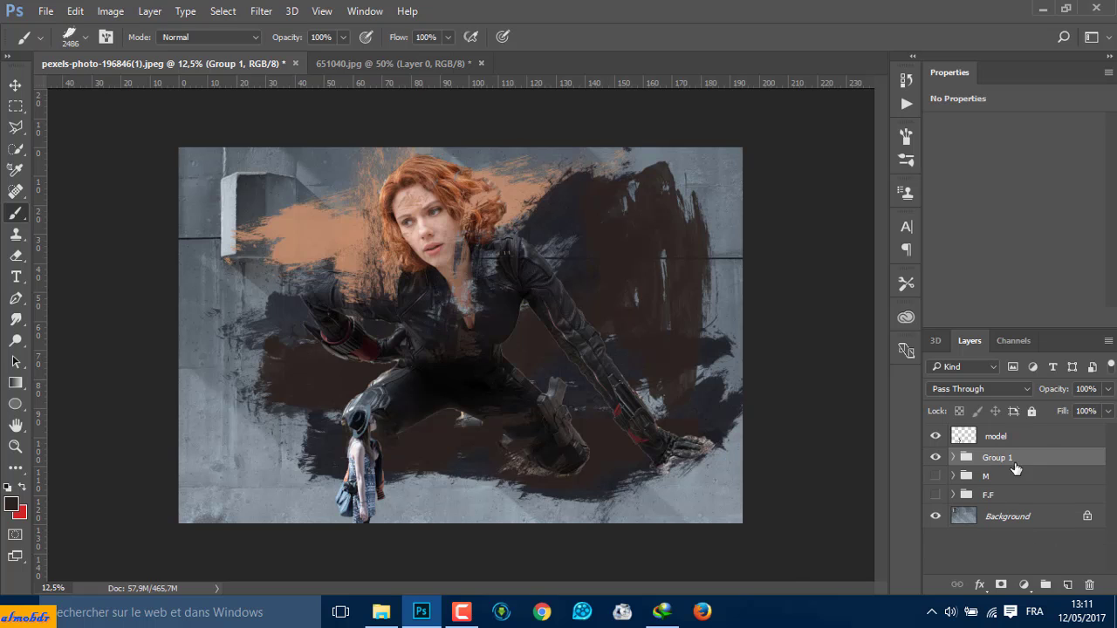
{"action": "double_click", "coordinate": [1004, 460]}
{"action": "type", "text": "a"}
{"action": "left_click", "coordinate": [992, 435]}
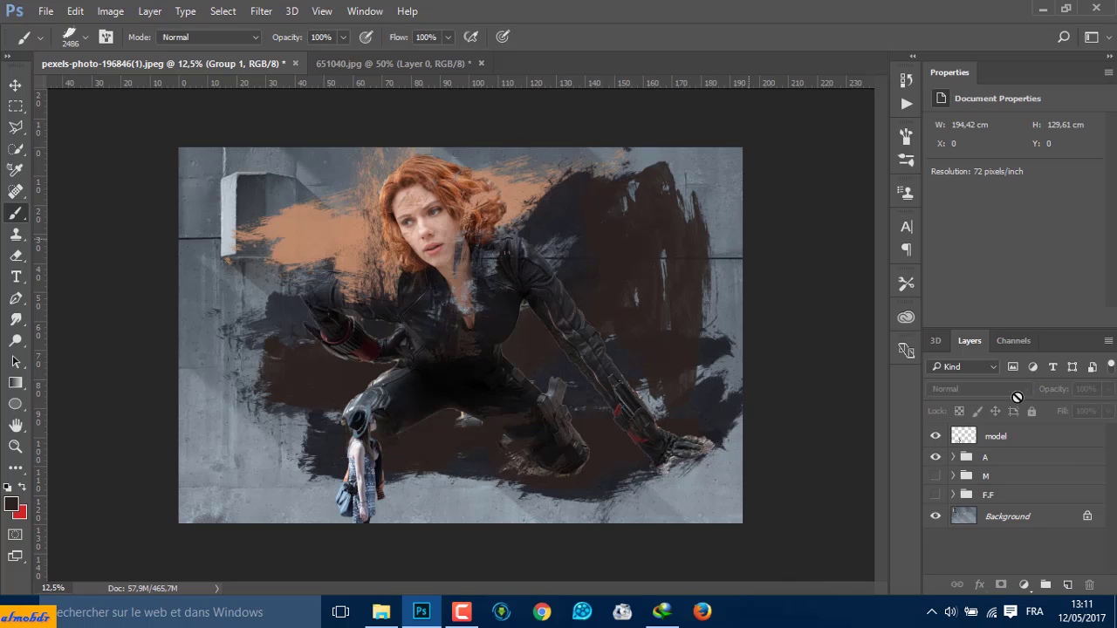
Save the document, then save it as the layered PSD 'wall of haero'
{"action": "left_click", "coordinate": [53, 12]}
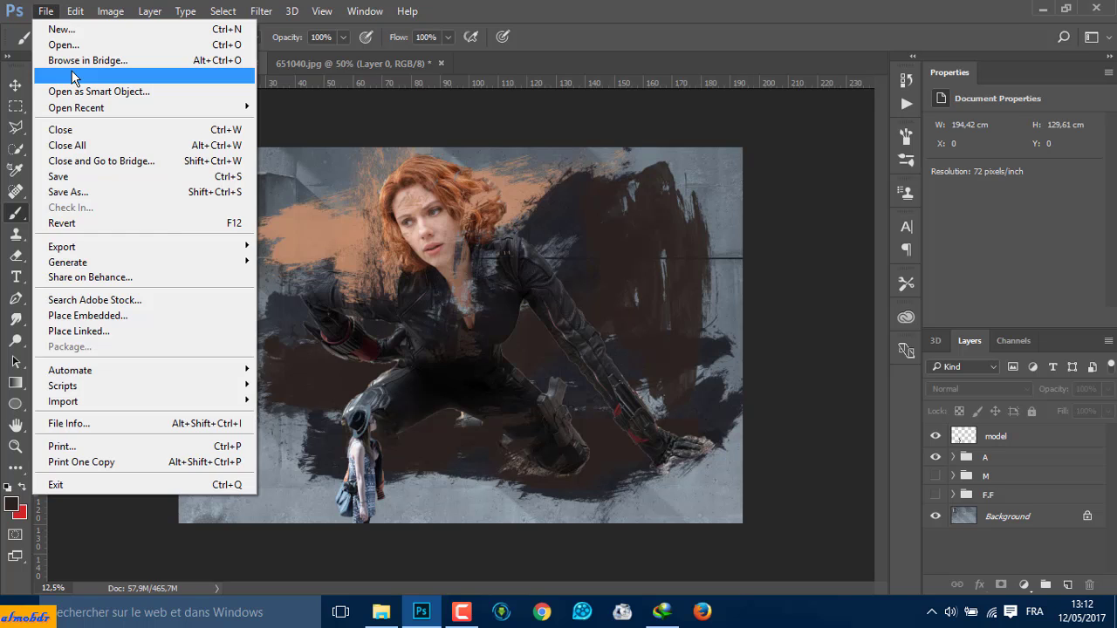
{"action": "left_click", "coordinate": [157, 177]}
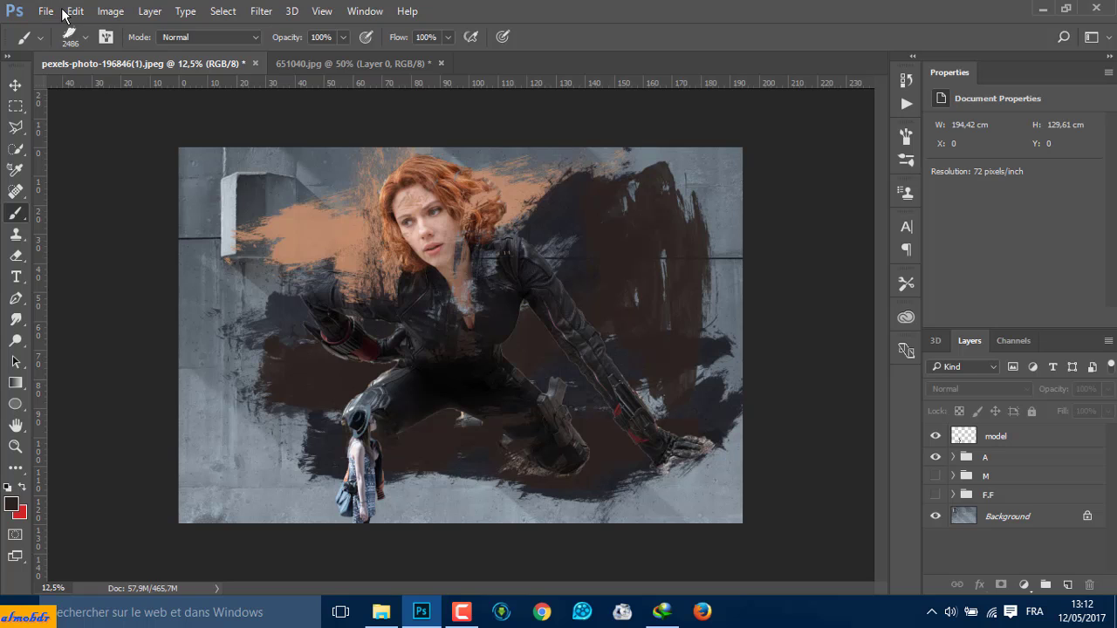
{"action": "key", "text": "ctrl+shift+s"}
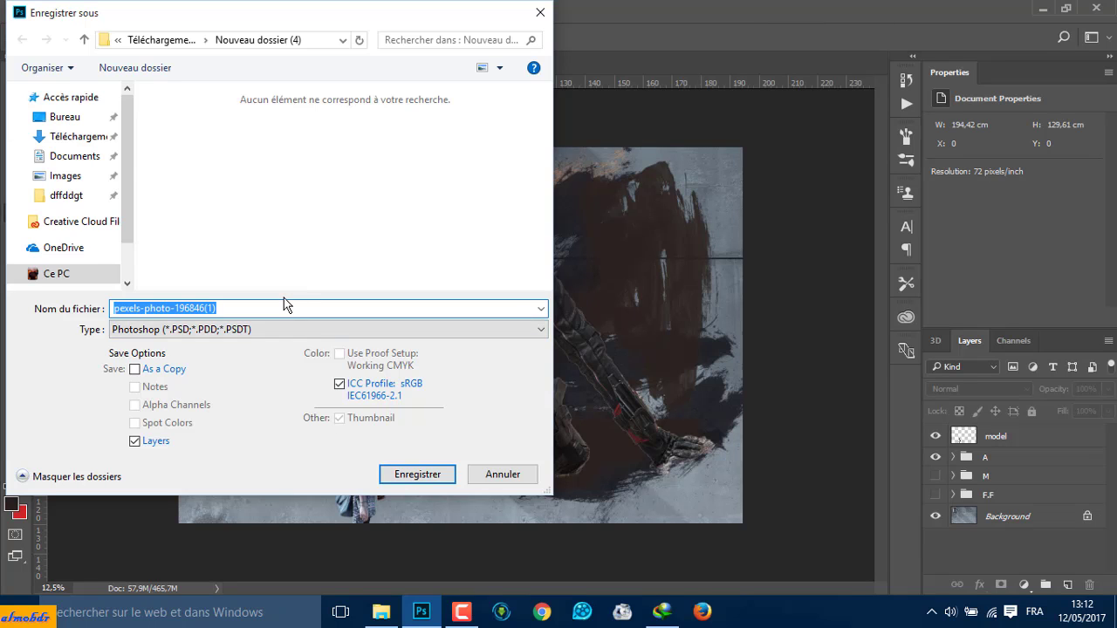
{"action": "type", "text": "wall of haero"}
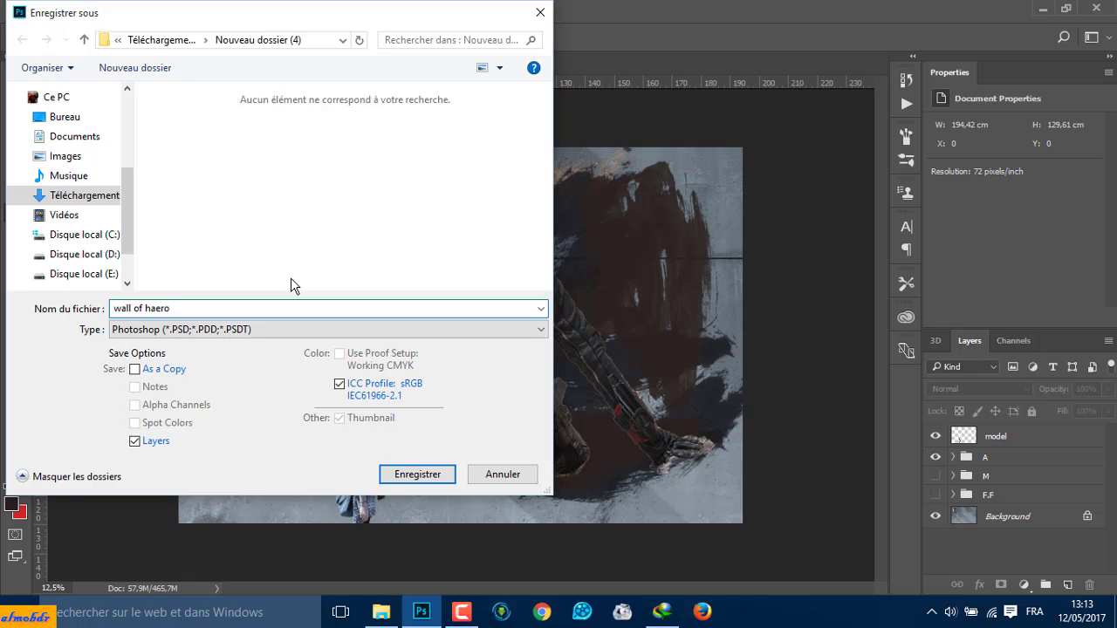
{"action": "left_click", "coordinate": [412, 476]}
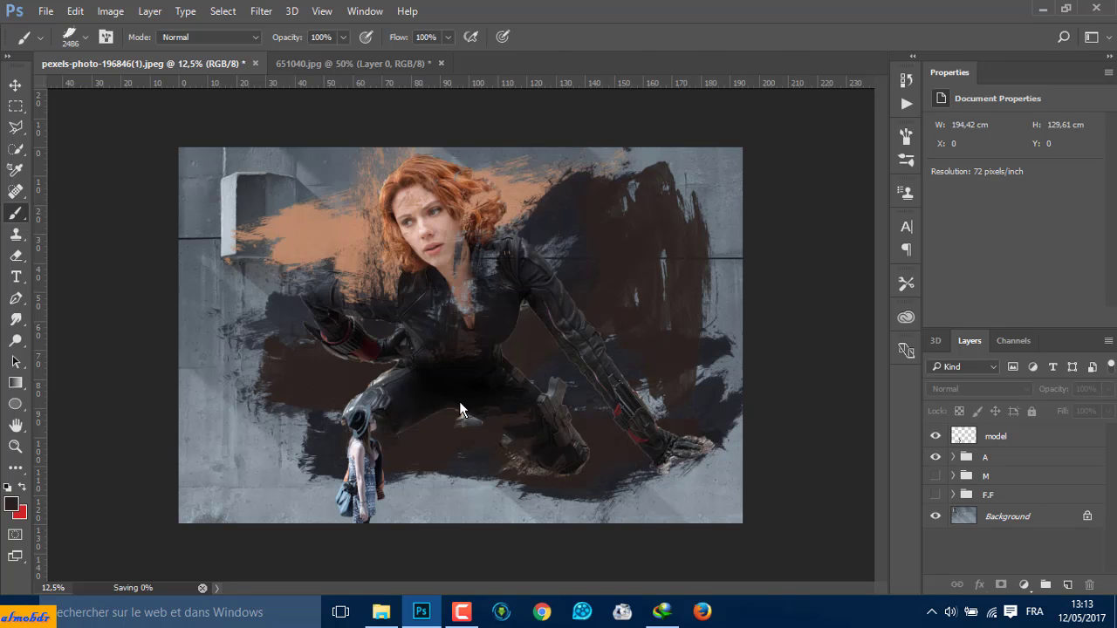
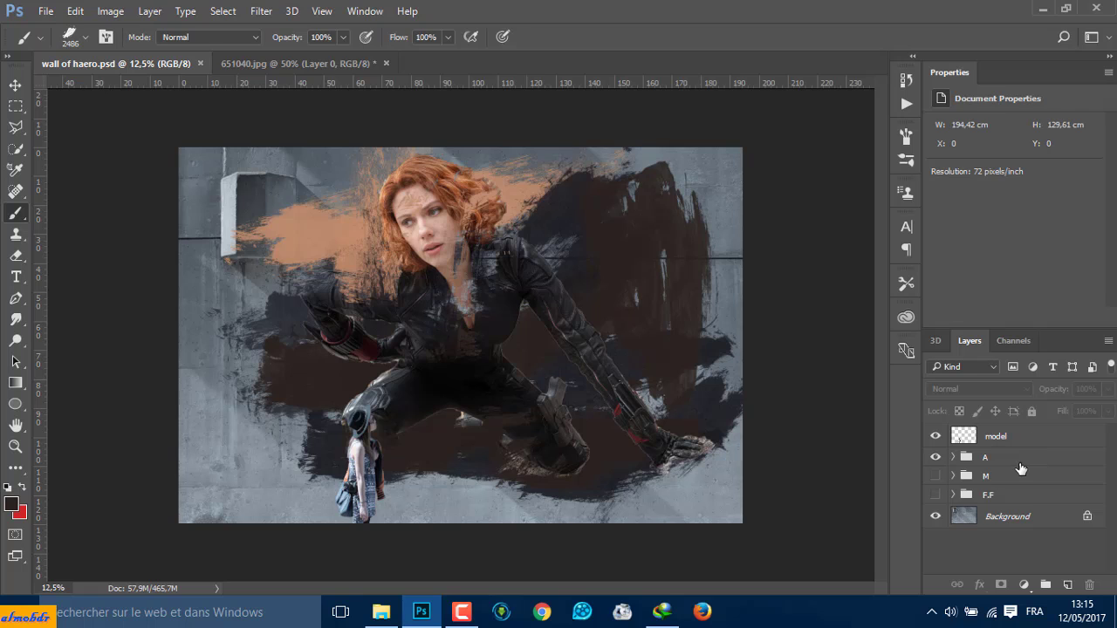
Add a Black & White adjustment above the model layer, raise Reds, then hide it
{"action": "left_click", "coordinate": [1022, 435]}
{"action": "left_click", "coordinate": [1024, 585]}
{"action": "left_click", "coordinate": [971, 423]}
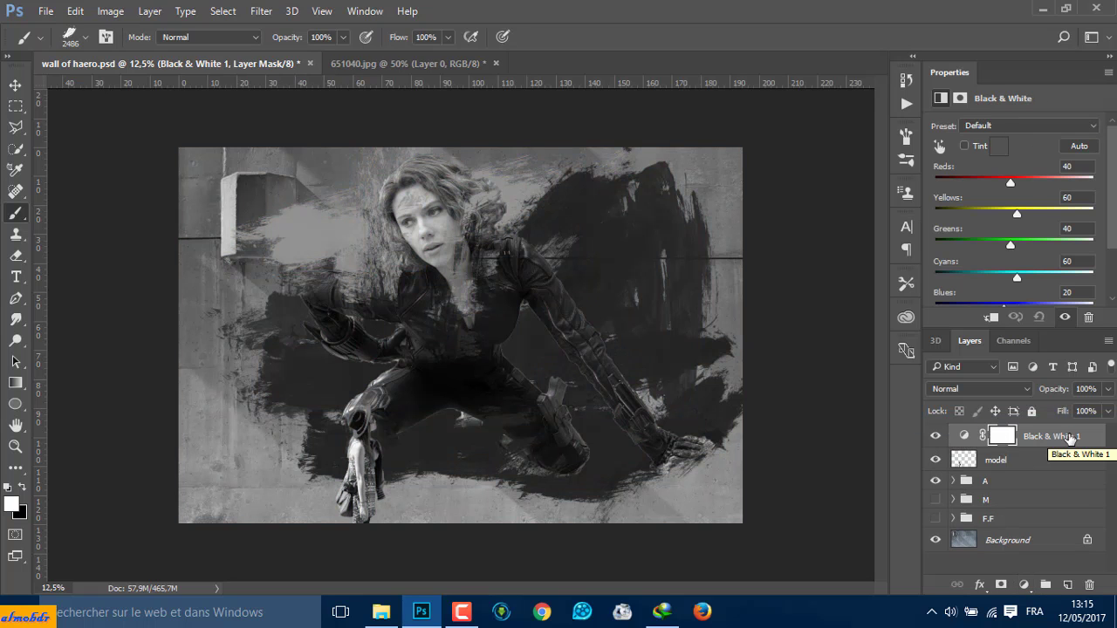
{"action": "left_click_drag", "start_coordinate": [1010, 182], "coordinate": [1026, 214]}
{"action": "left_click", "coordinate": [936, 435]}
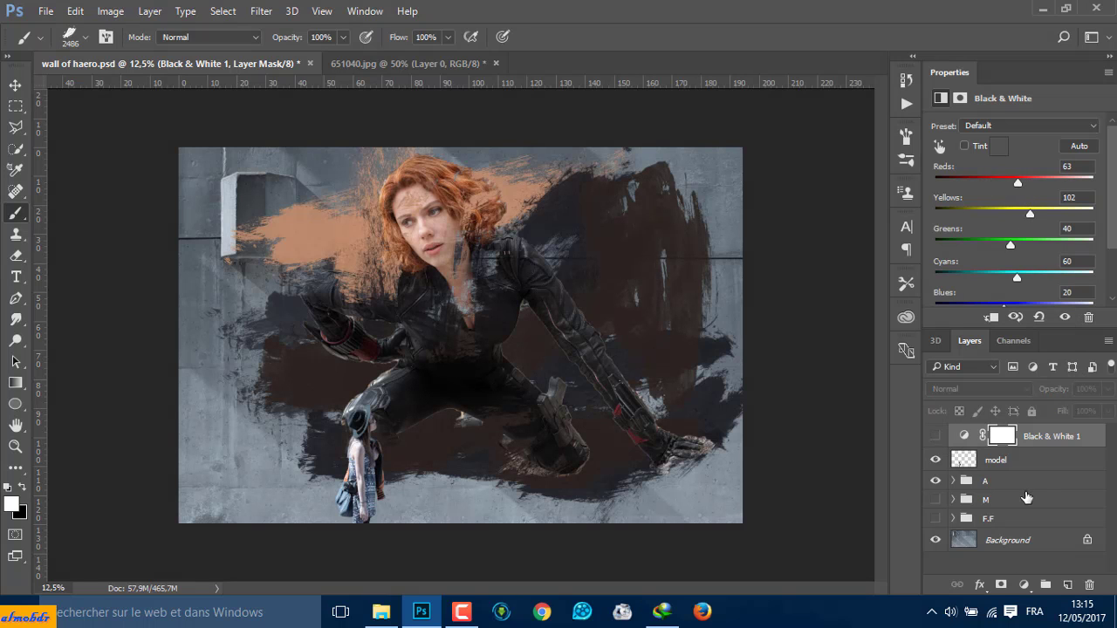
Add a Photo Filter adjustment using the Blue filter at 58% density
{"action": "left_click", "coordinate": [1023, 585]}
{"action": "left_click", "coordinate": [995, 444]}
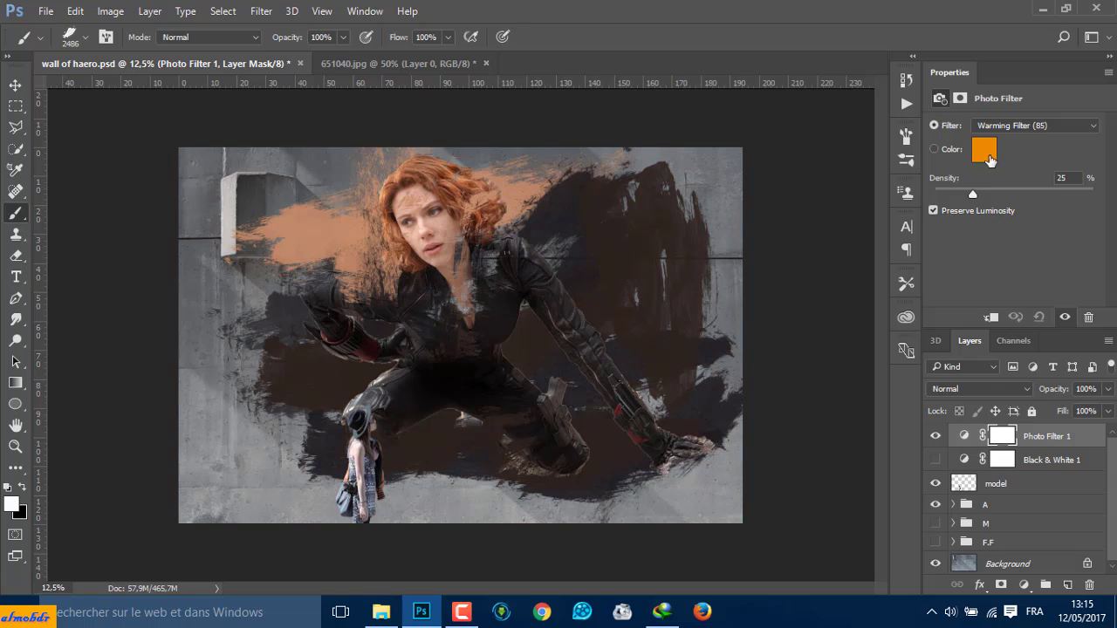
{"action": "left_click", "coordinate": [1004, 125]}
{"action": "left_click", "coordinate": [994, 285]}
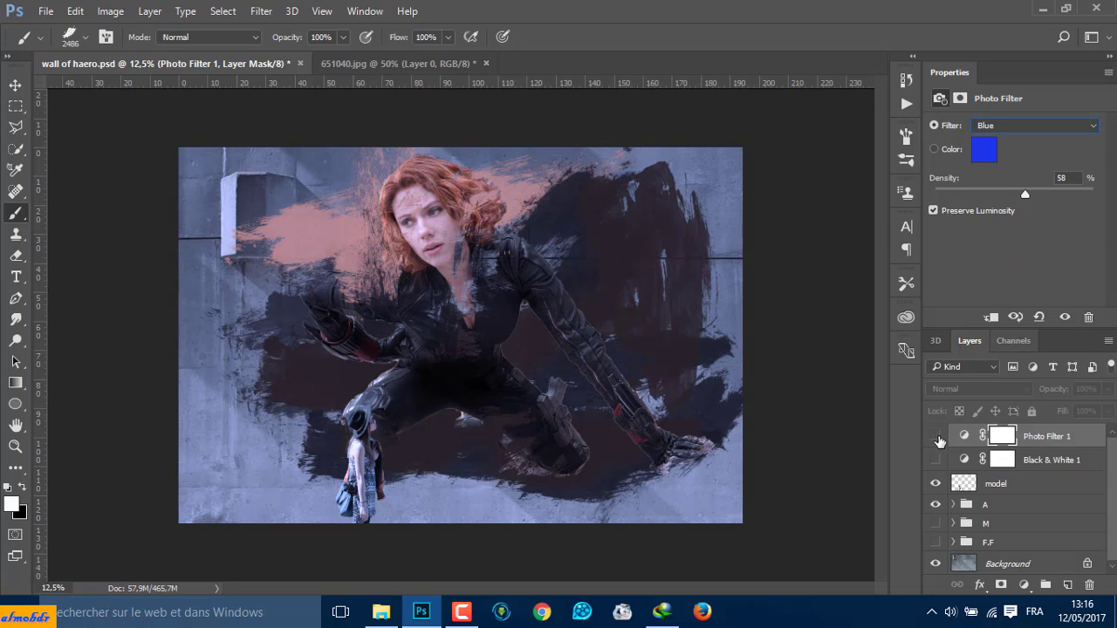
Move the Black & White 1 mask onto Photo Filter 1 and toggle the filter to compare
{"action": "left_click", "coordinate": [1024, 585]}
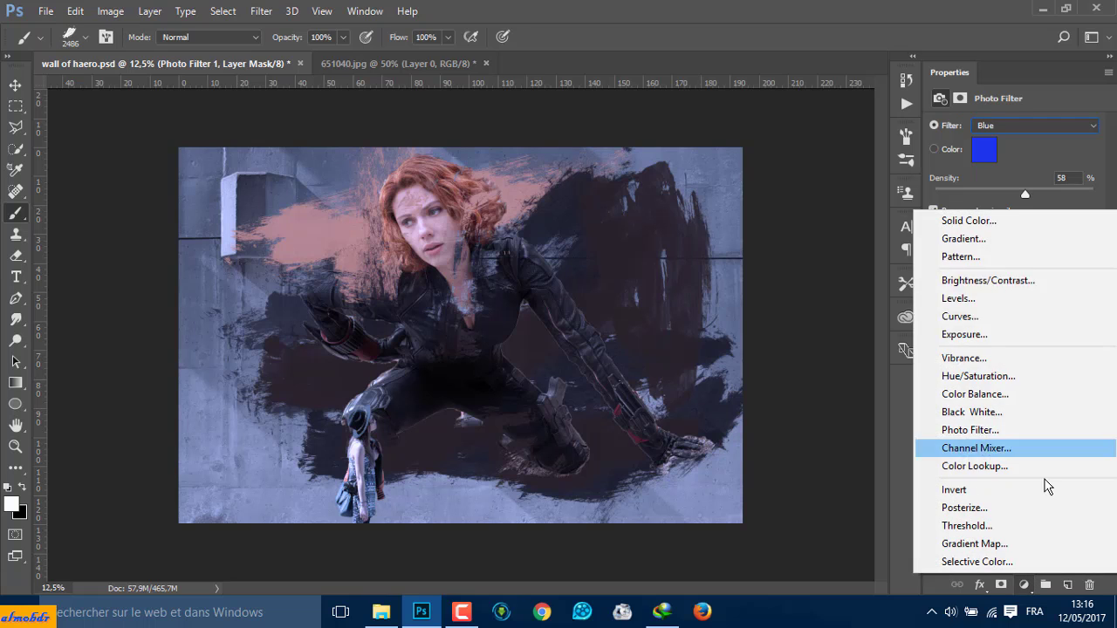
{"action": "left_click", "coordinate": [863, 442]}
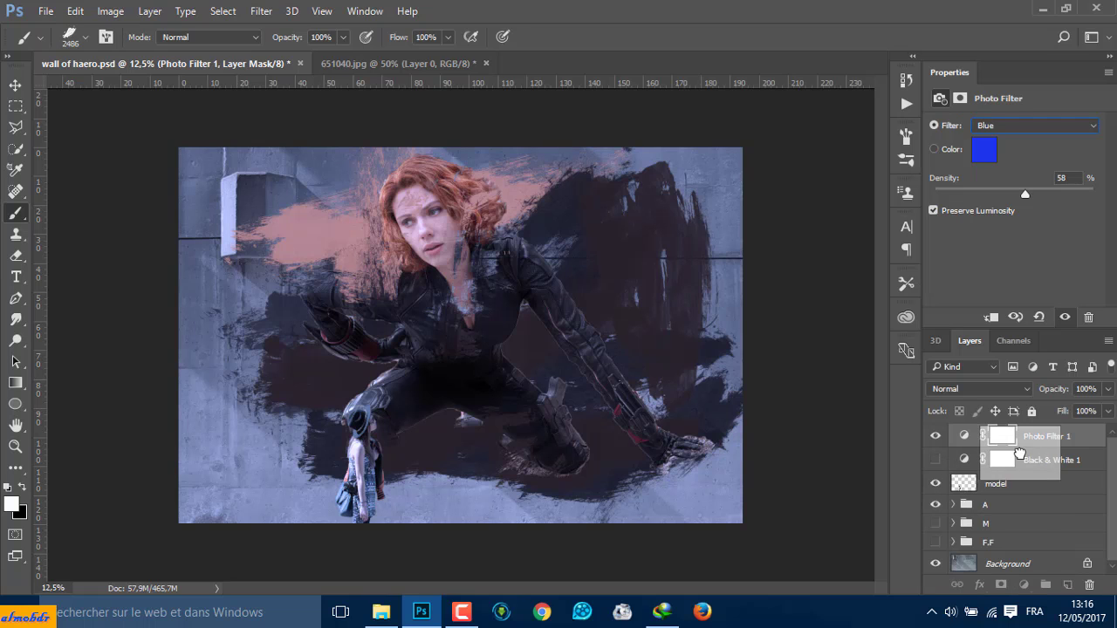
{"action": "left_click_drag", "start_coordinate": [998, 467], "coordinate": [1003, 436]}
{"action": "left_click", "coordinate": [559, 243]}
{"action": "left_click", "coordinate": [936, 435]}
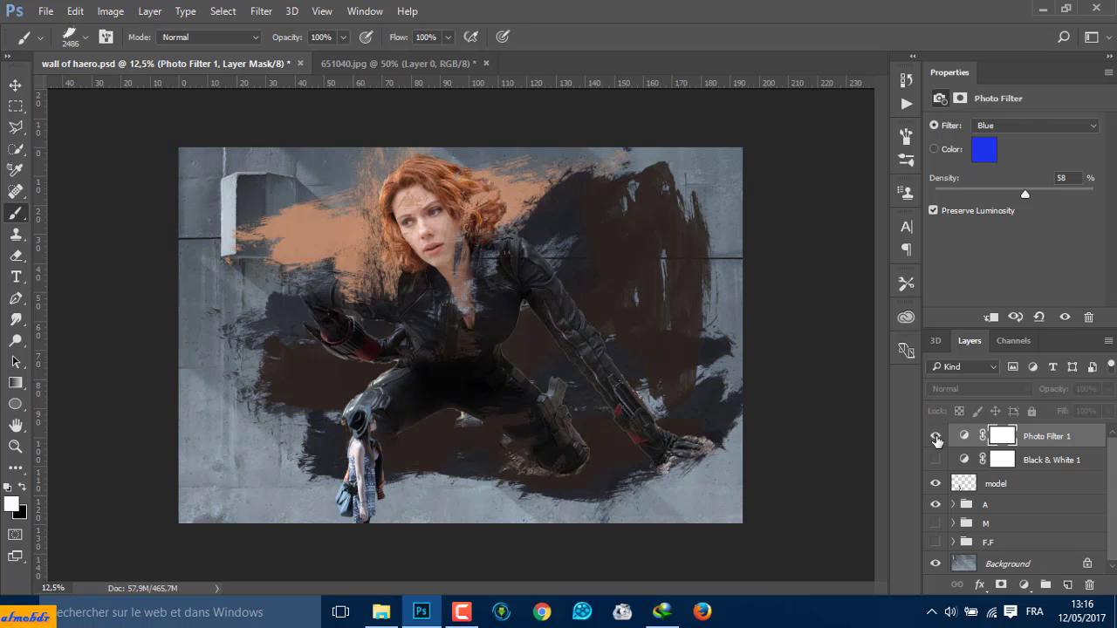
{"action": "left_click", "coordinate": [935, 436]}
{"action": "left_click", "coordinate": [1024, 585]}
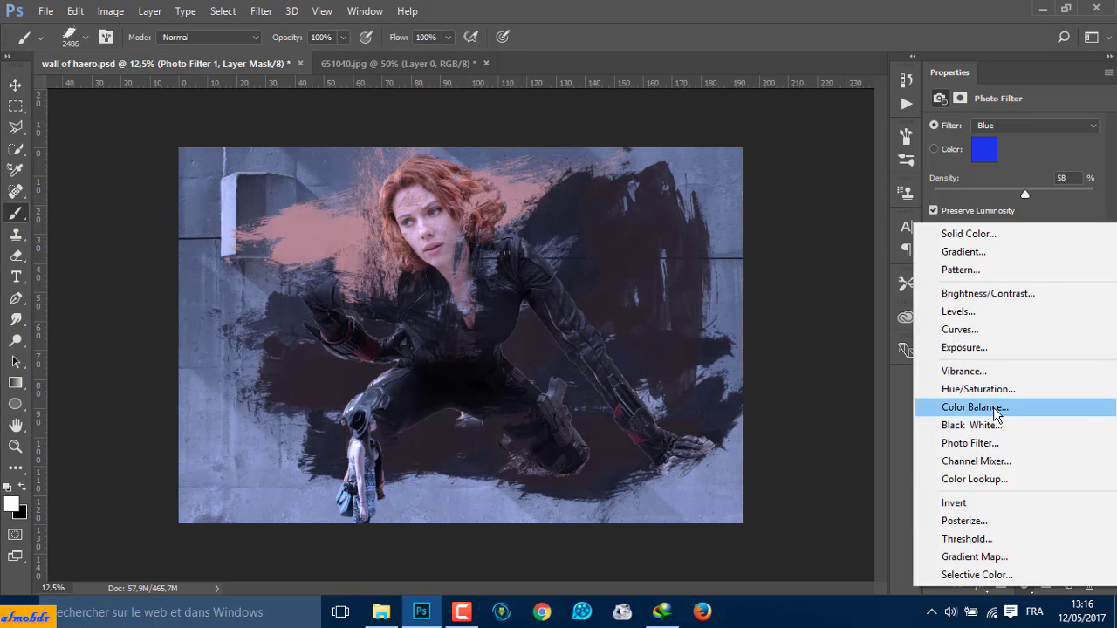
Add a Solid Color fill layer and set its blending to Soft Light
{"action": "left_click", "coordinate": [961, 234]}
{"action": "left_click_drag", "start_coordinate": [772, 304], "coordinate": [798, 270]}
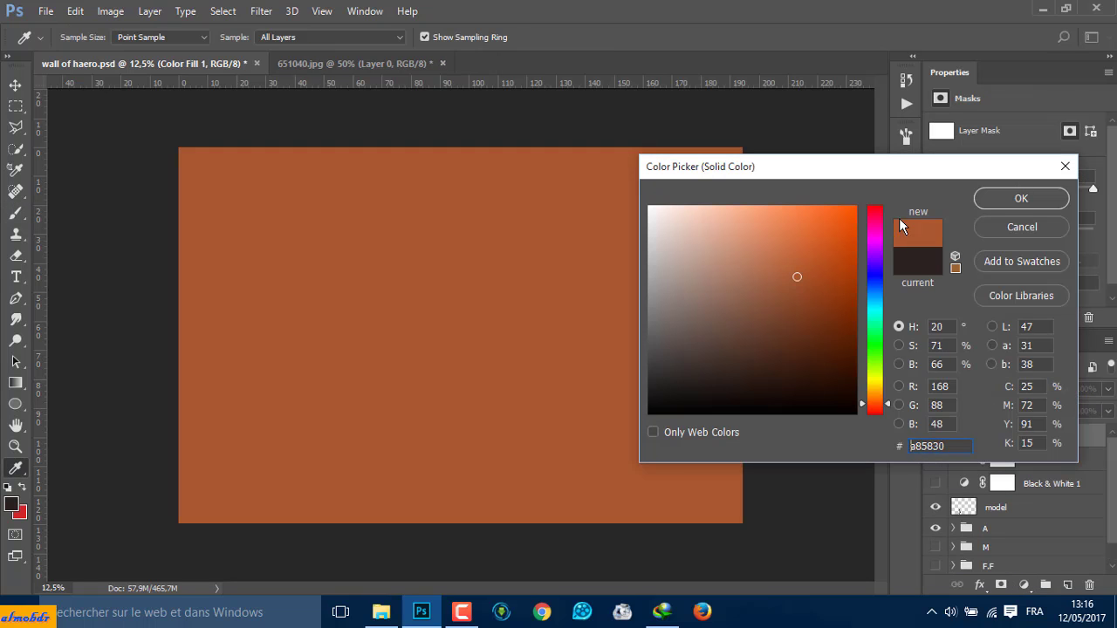
{"action": "key", "text": "Return"}
{"action": "left_click", "coordinate": [978, 388]}
{"action": "left_click", "coordinate": [952, 226]}
{"action": "left_click", "coordinate": [978, 389]}
{"action": "left_click", "coordinate": [960, 219]}
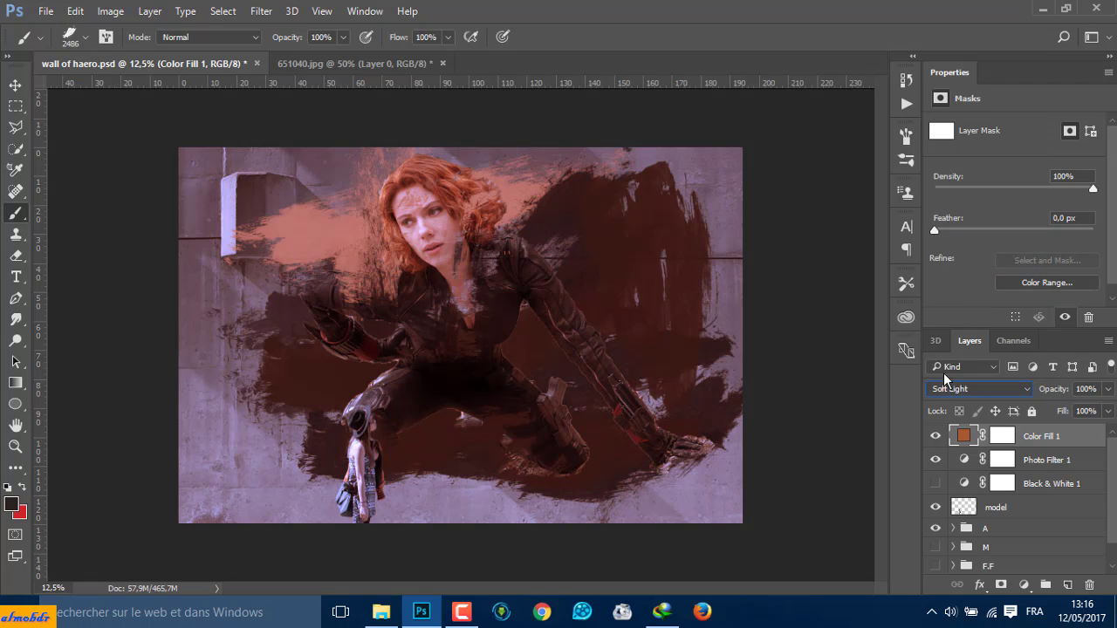
Resample the fill colour from the image and adjust it to a mauve tone
{"action": "double_click", "coordinate": [963, 435]}
{"action": "left_click", "coordinate": [457, 230]}
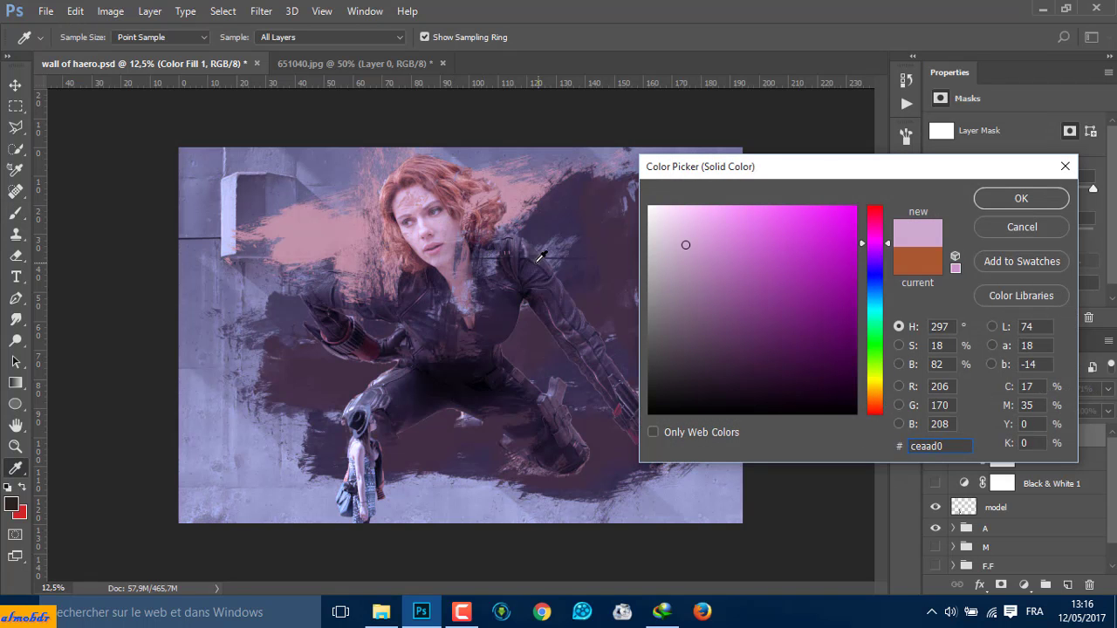
{"action": "left_click", "coordinate": [502, 367]}
{"action": "left_click", "coordinate": [340, 234]}
{"action": "left_click_drag", "start_coordinate": [691, 261], "coordinate": [717, 273]}
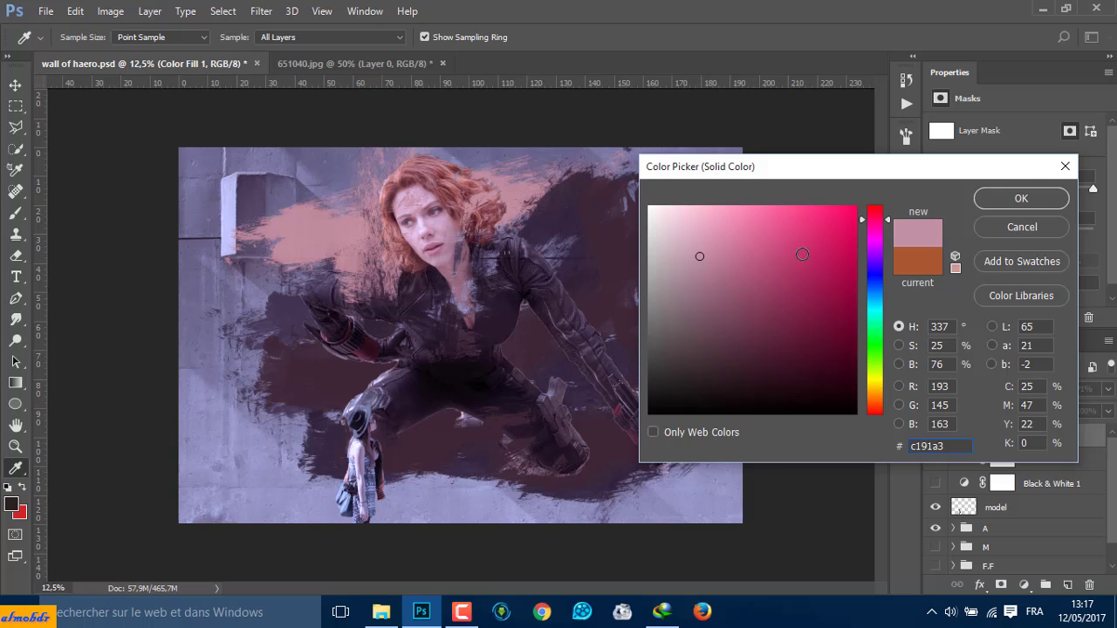
{"action": "left_click", "coordinate": [1021, 198]}
Compare the Black & White and Photo Filter layers, then hide group A and show group M
{"action": "left_click", "coordinate": [936, 483]}
{"action": "left_click", "coordinate": [936, 484]}
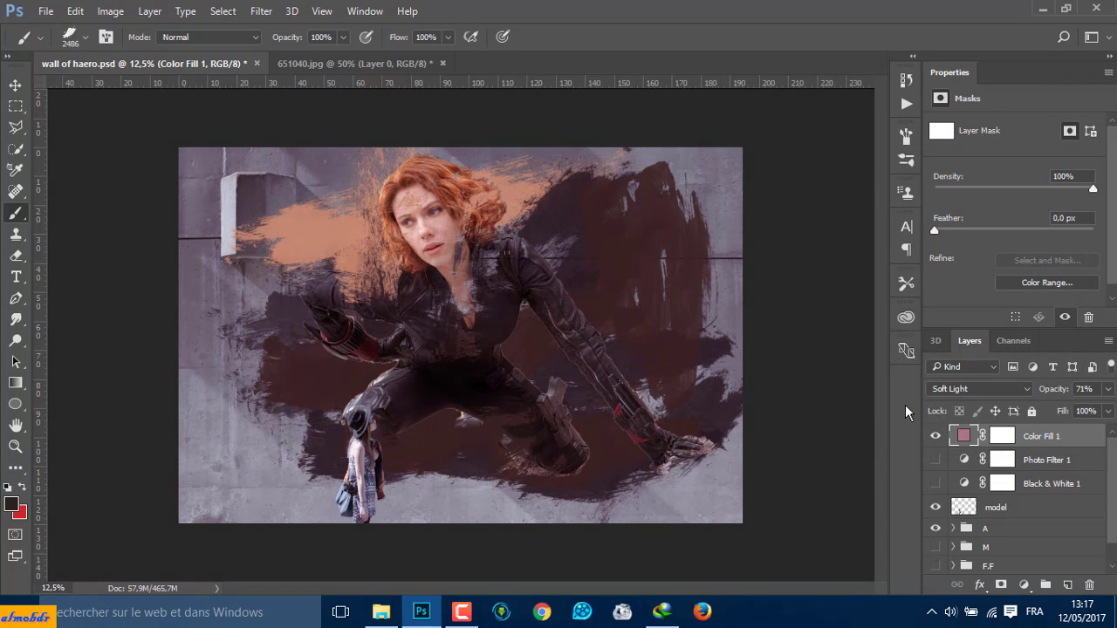
{"action": "left_click", "coordinate": [936, 460]}
{"action": "left_click", "coordinate": [935, 484]}
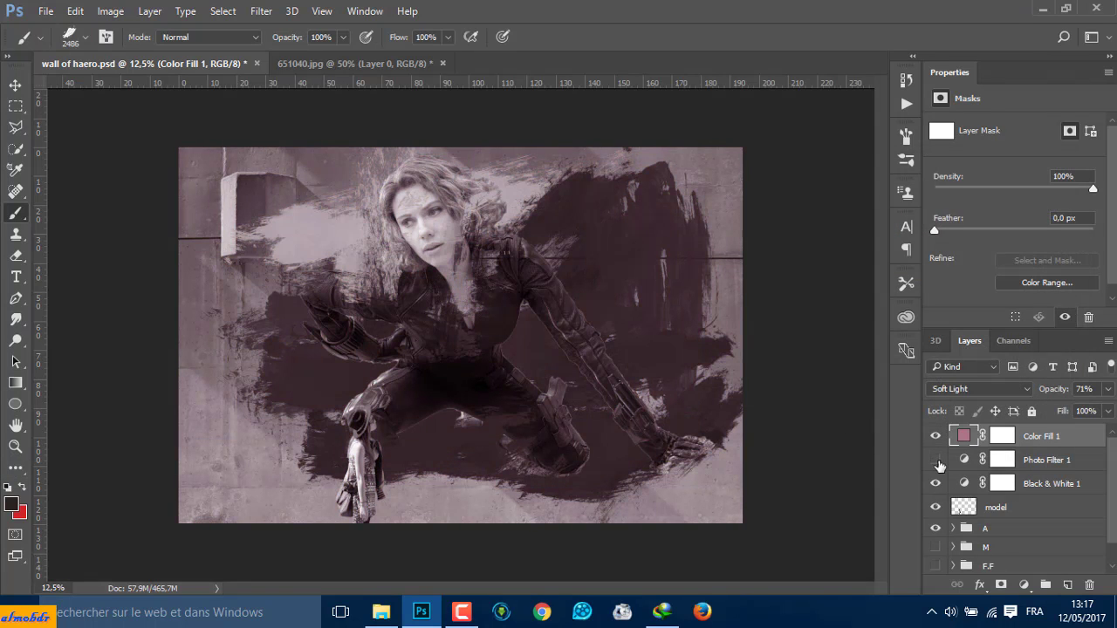
{"action": "left_click", "coordinate": [936, 528]}
{"action": "left_click", "coordinate": [935, 547]}
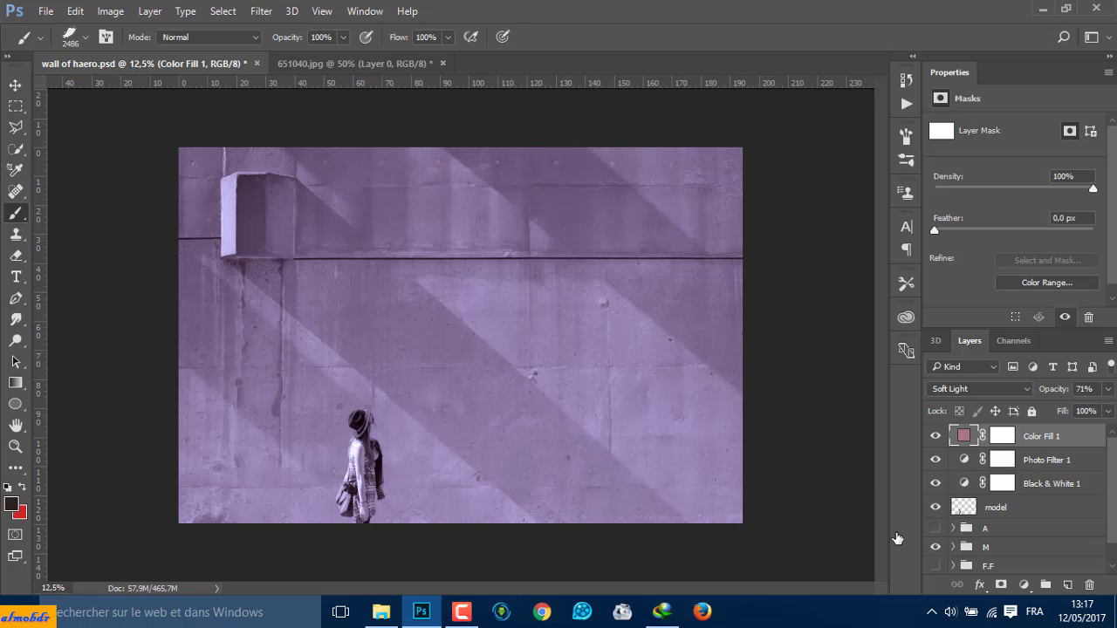
Recheck the grading layers' visibility and move the three grading layers into group A
{"action": "left_click", "coordinate": [936, 460]}
{"action": "left_click", "coordinate": [936, 483]}
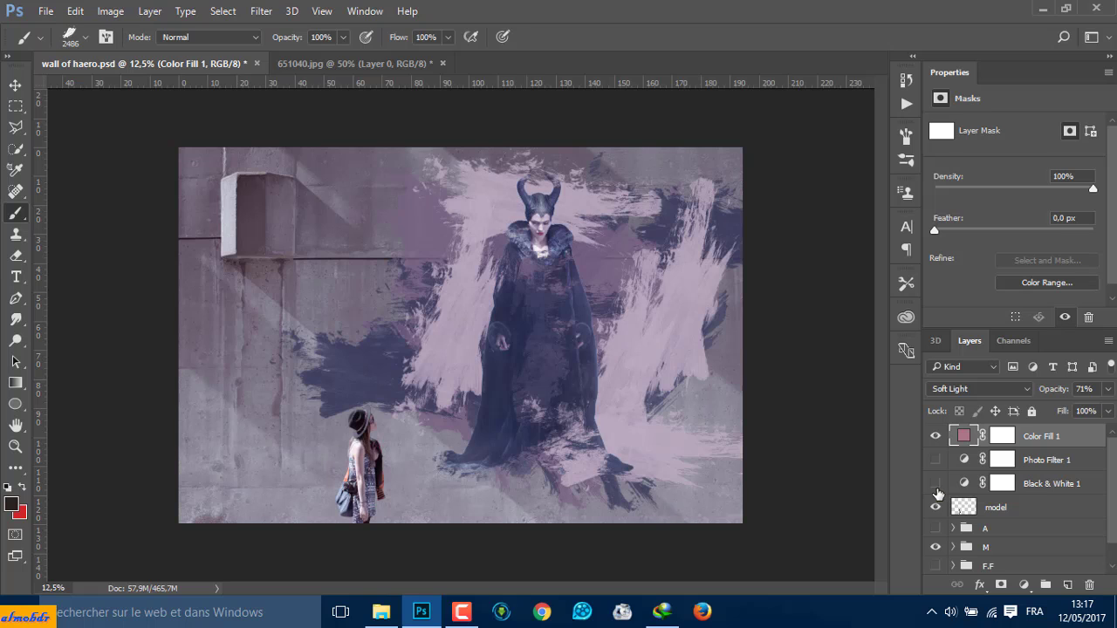
{"action": "left_click", "coordinate": [936, 460]}
{"action": "left_click", "coordinate": [936, 483]}
{"action": "left_click", "coordinate": [1050, 484], "text": "shift"}
{"action": "key", "text": "Delete"}
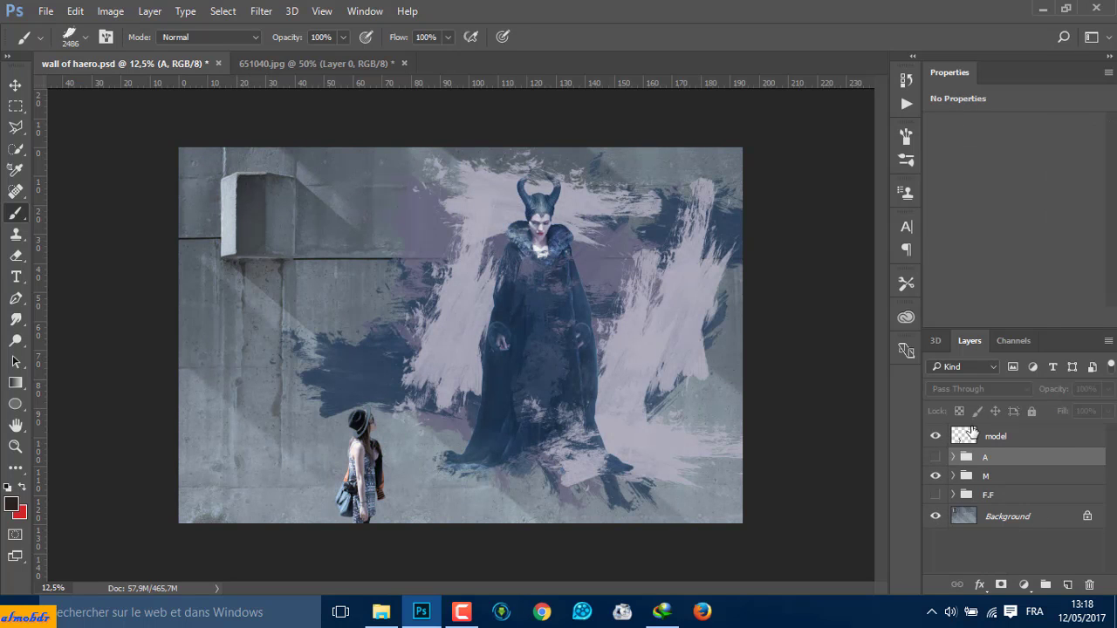
Hide group M, show and expand group A, and hide its Black & White and Photo Filter layers
{"action": "left_click", "coordinate": [936, 457]}
{"action": "left_click", "coordinate": [936, 457]}
{"action": "left_click", "coordinate": [969, 437]}
{"action": "left_click", "coordinate": [936, 476]}
{"action": "left_click", "coordinate": [936, 458]}
{"action": "left_click", "coordinate": [952, 457]}
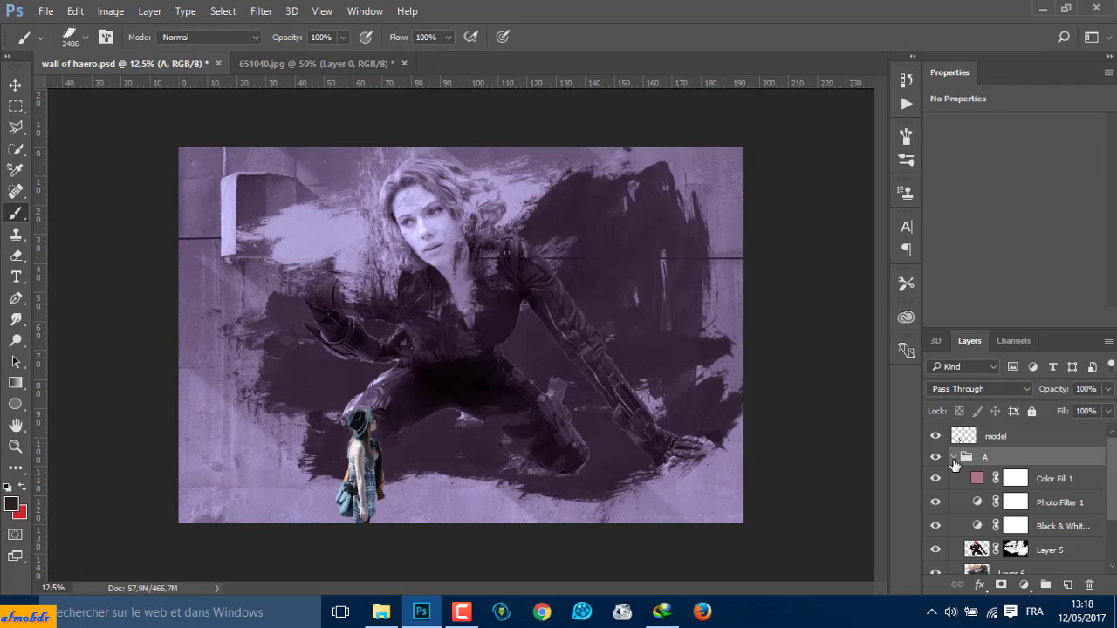
{"action": "left_click", "coordinate": [936, 526]}
{"action": "left_click", "coordinate": [936, 502]}
Add a Gradient Fill layer to group A in Soft Light blending
{"action": "left_click", "coordinate": [1025, 585]}
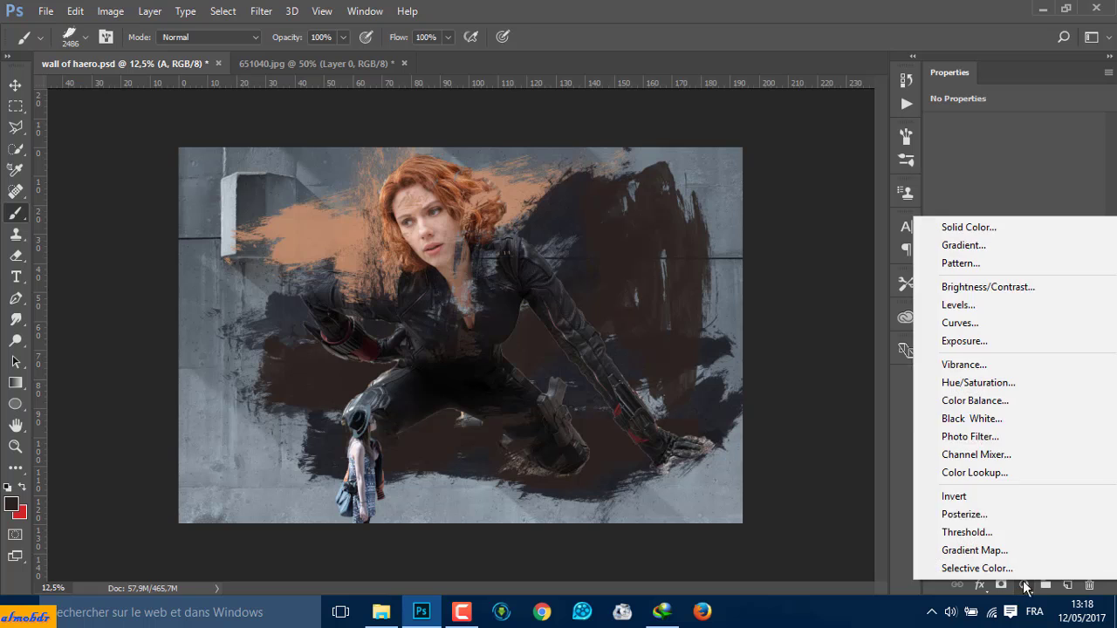
{"action": "left_click", "coordinate": [978, 246]}
{"action": "left_click", "coordinate": [835, 176]}
{"action": "left_click", "coordinate": [977, 388]}
{"action": "left_click", "coordinate": [969, 233]}
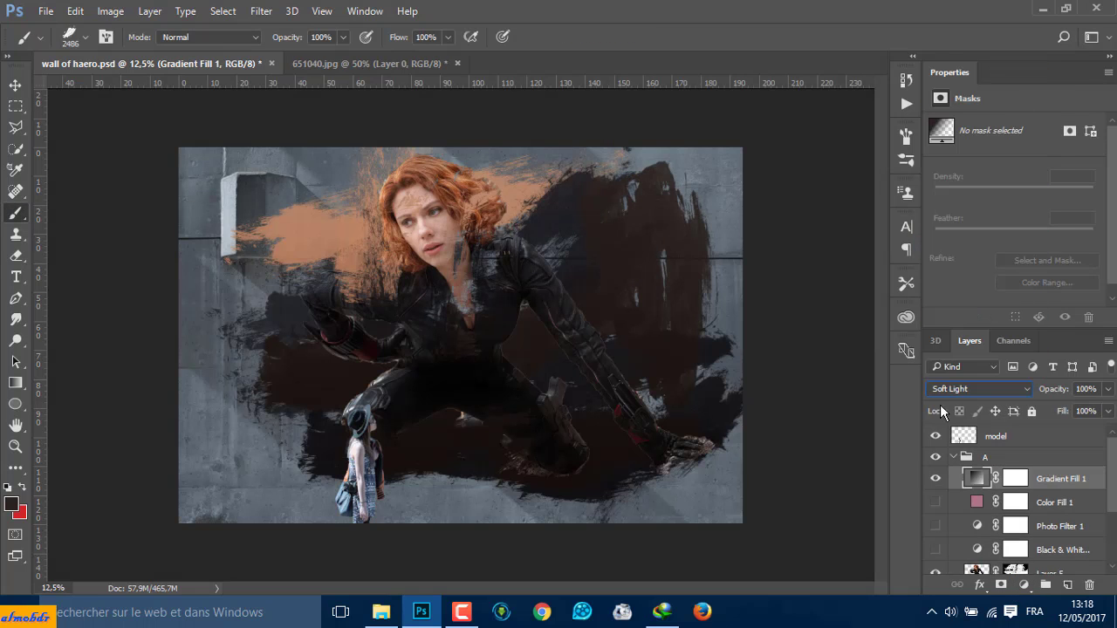
Add a second, reversed Gradient Fill layer in Soft Light blending
{"action": "left_click", "coordinate": [1024, 585]}
{"action": "left_click", "coordinate": [982, 244]}
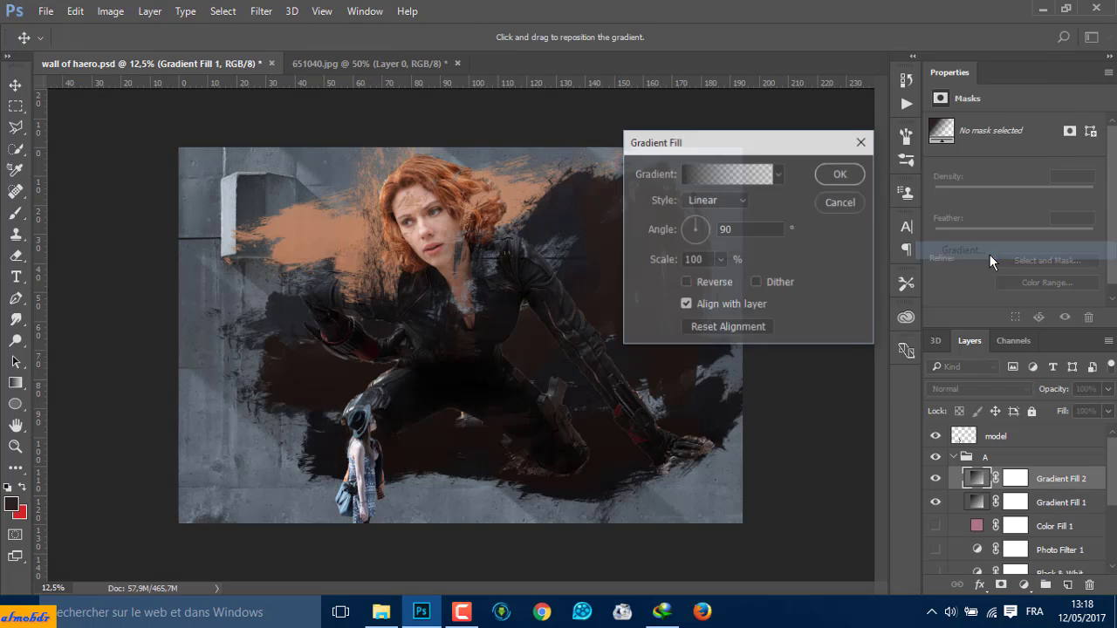
{"action": "left_click", "coordinate": [714, 282]}
{"action": "left_click", "coordinate": [841, 174]}
{"action": "left_click", "coordinate": [977, 388]}
{"action": "left_click", "coordinate": [968, 253]}
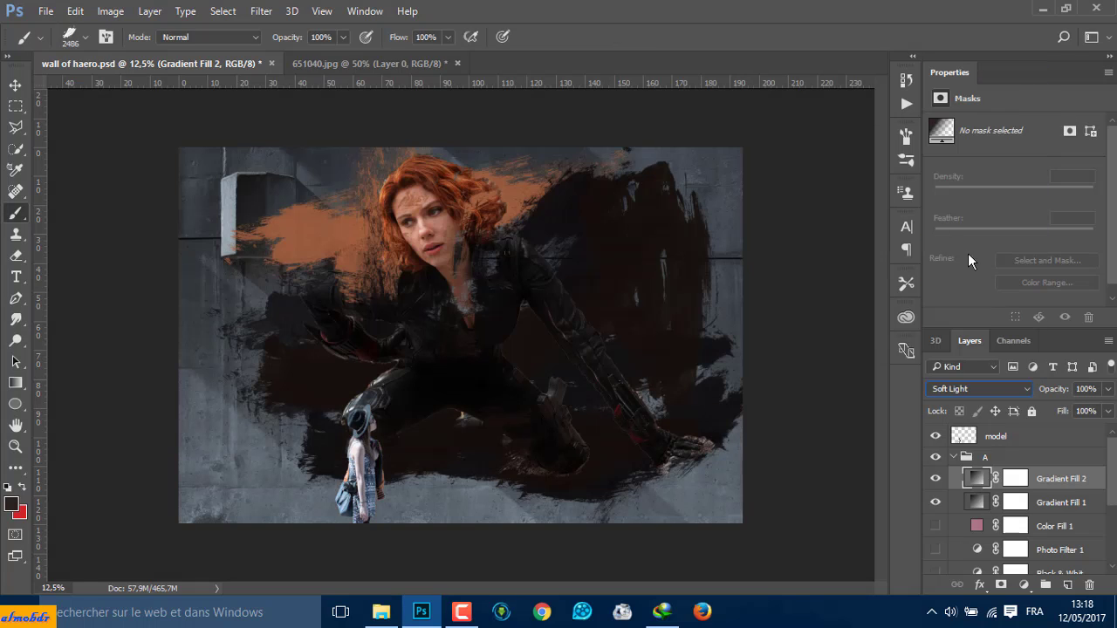
Add a Hue/Saturation adjustment with Hue -12, Saturation -28, Lightness +4
{"action": "left_click", "coordinate": [1025, 585]}
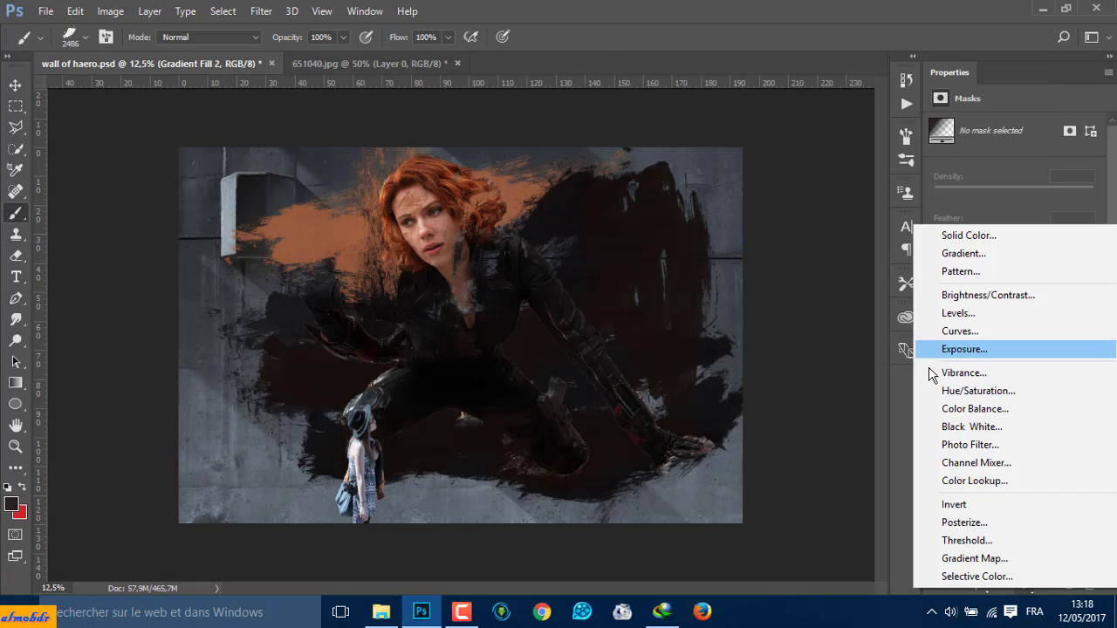
{"action": "left_click", "coordinate": [951, 393]}
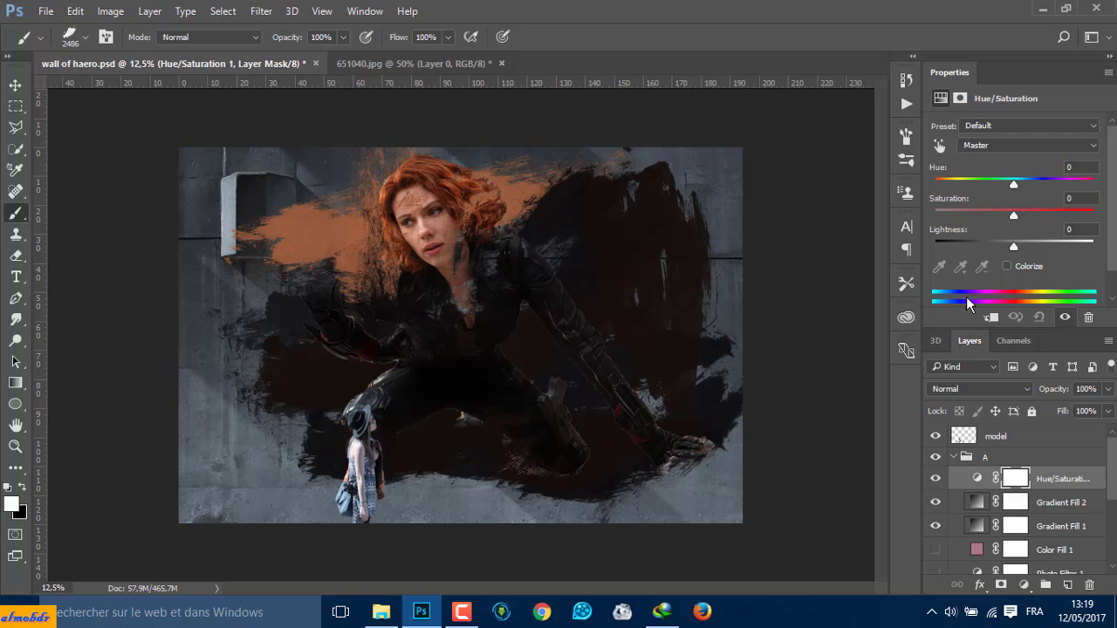
{"action": "mouse_move", "coordinate": [1013, 215]}
{"action": "left_mouse_down"}
{"action": "mouse_move", "coordinate": [992, 215]}
{"action": "mouse_move", "coordinate": [1017, 241]}
{"action": "left_mouse_up"}
{"action": "left_click_drag", "start_coordinate": [1013, 184], "coordinate": [1004, 183]}
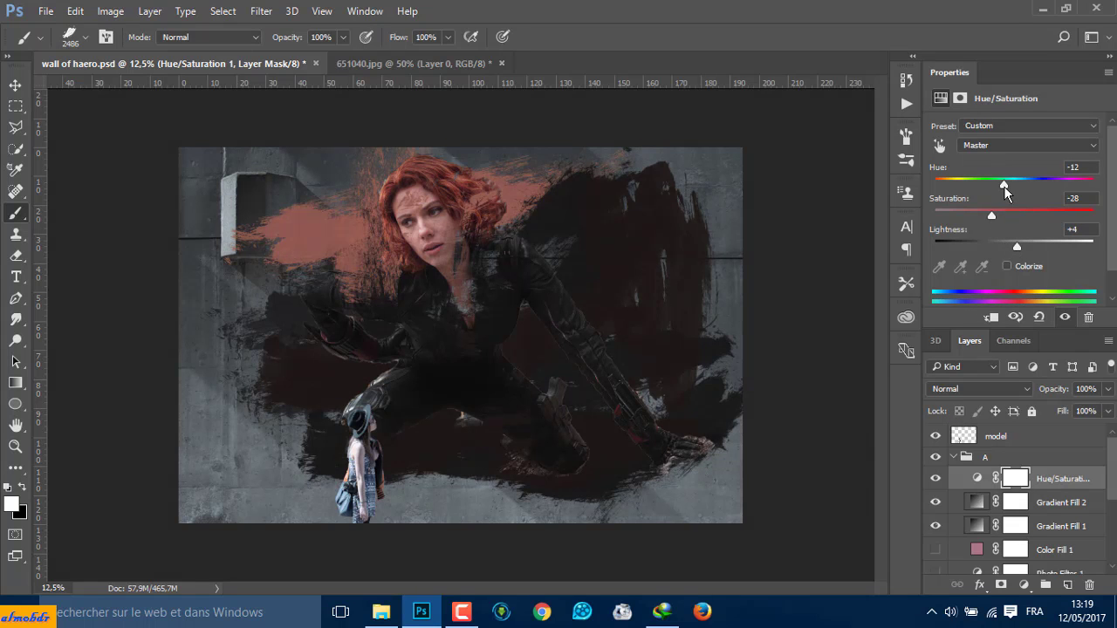
{"action": "left_click", "coordinate": [965, 459]}
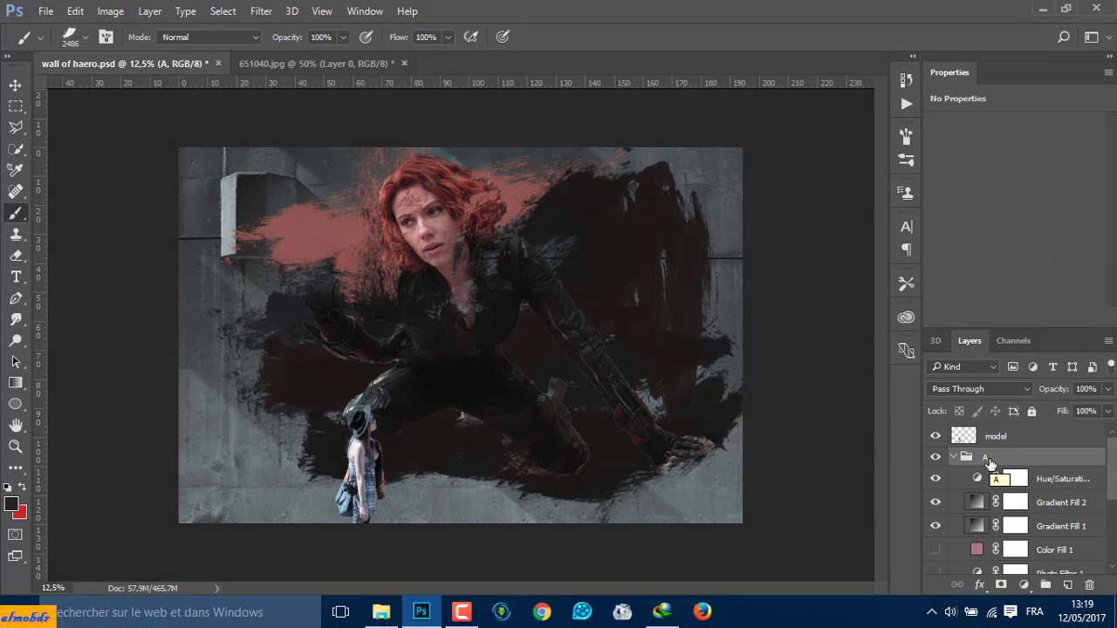
Hide group A's new grades and collapse it, then show and expand group M
{"action": "left_click_drag", "start_coordinate": [935, 478], "coordinate": [936, 526]}
{"action": "left_click", "coordinate": [954, 458]}
{"action": "left_click", "coordinate": [936, 457]}
{"action": "left_click", "coordinate": [936, 475]}
{"action": "left_click", "coordinate": [965, 478]}
{"action": "left_click", "coordinate": [954, 475]}
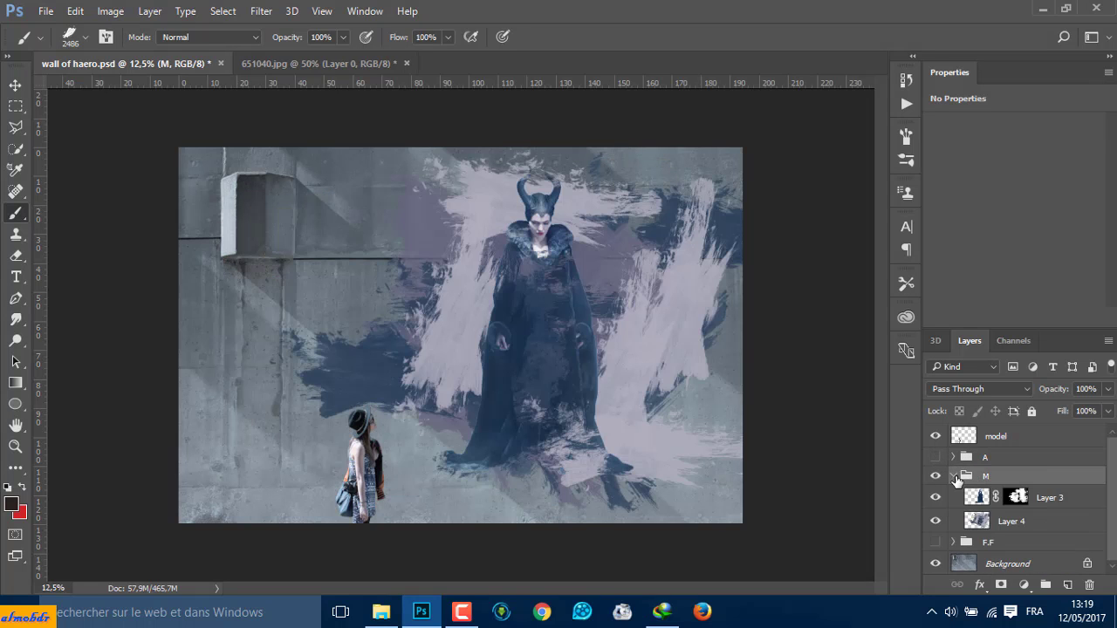
Add a Selective Color adjustment reducing cyan and adding magenta in the Neutrals
{"action": "left_click", "coordinate": [1024, 585]}
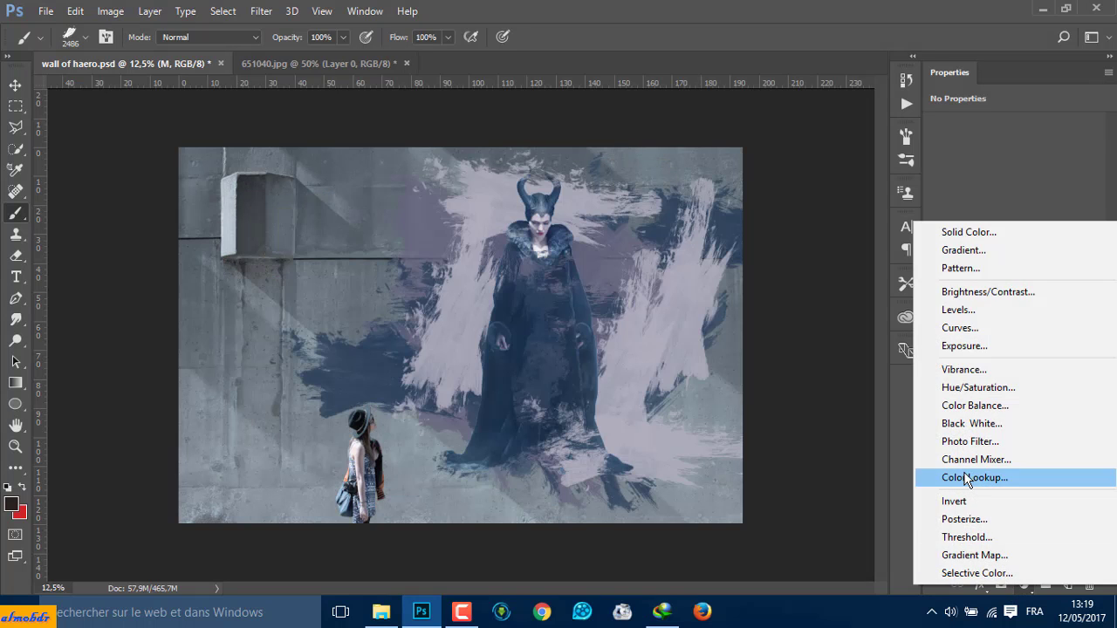
{"action": "left_click", "coordinate": [955, 571]}
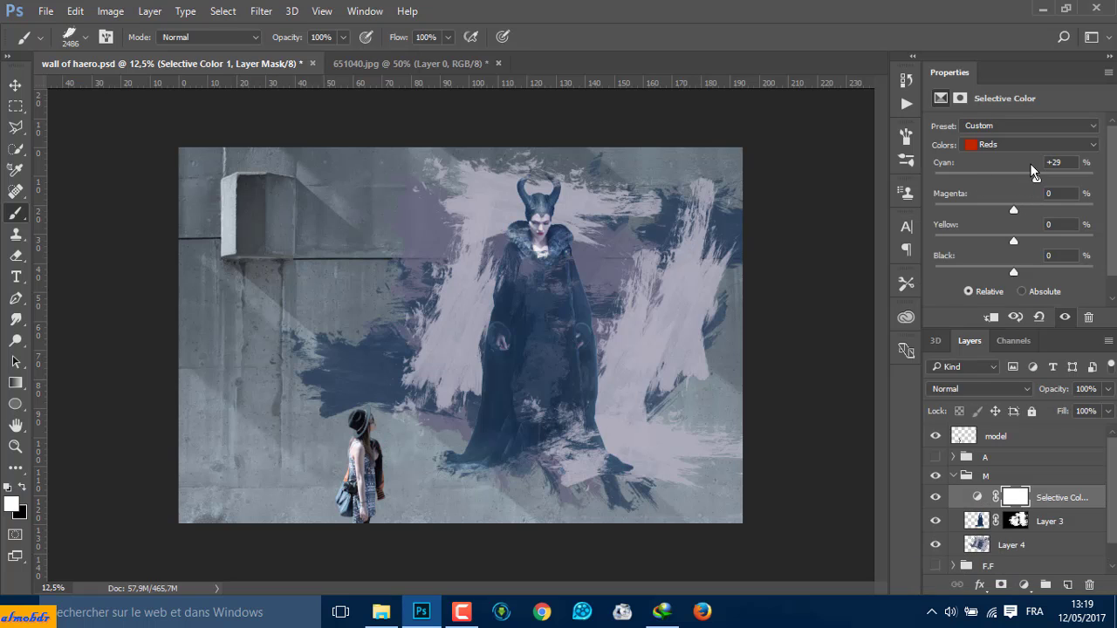
{"action": "left_click", "coordinate": [994, 146]}
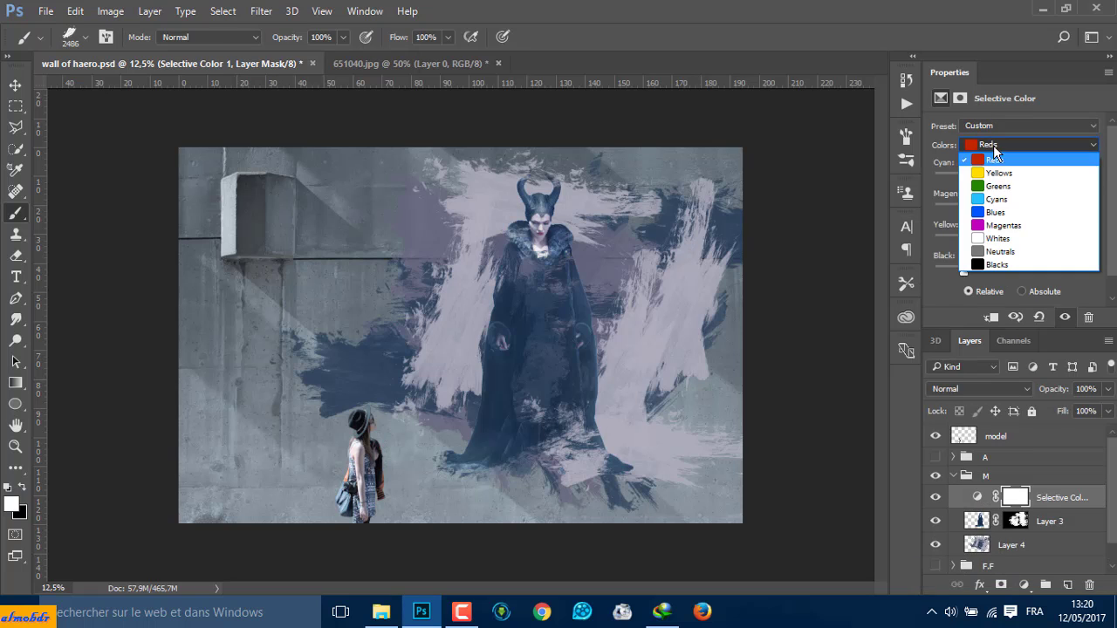
{"action": "left_click", "coordinate": [1001, 251]}
{"action": "left_click_drag", "start_coordinate": [1014, 179], "coordinate": [990, 179]}
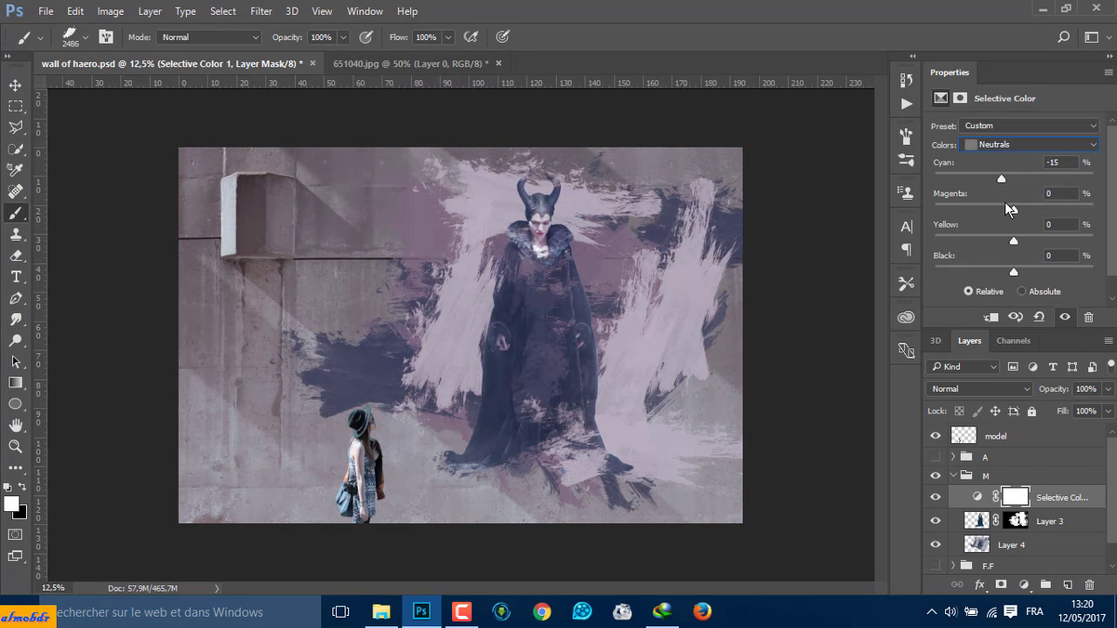
{"action": "left_click_drag", "start_coordinate": [1014, 272], "coordinate": [1021, 271]}
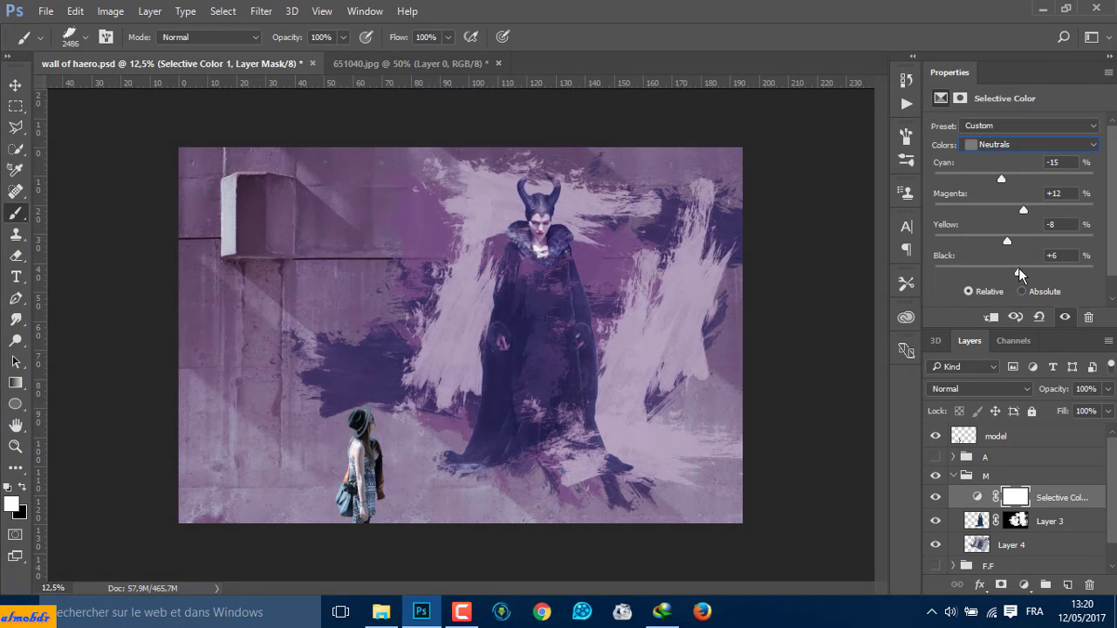
Add a Color Balance adjustment shifting the midtones away from red toward yellow
{"action": "left_click", "coordinate": [1024, 585]}
{"action": "left_click", "coordinate": [1003, 409]}
{"action": "left_click_drag", "start_coordinate": [1006, 165], "coordinate": [999, 165]}
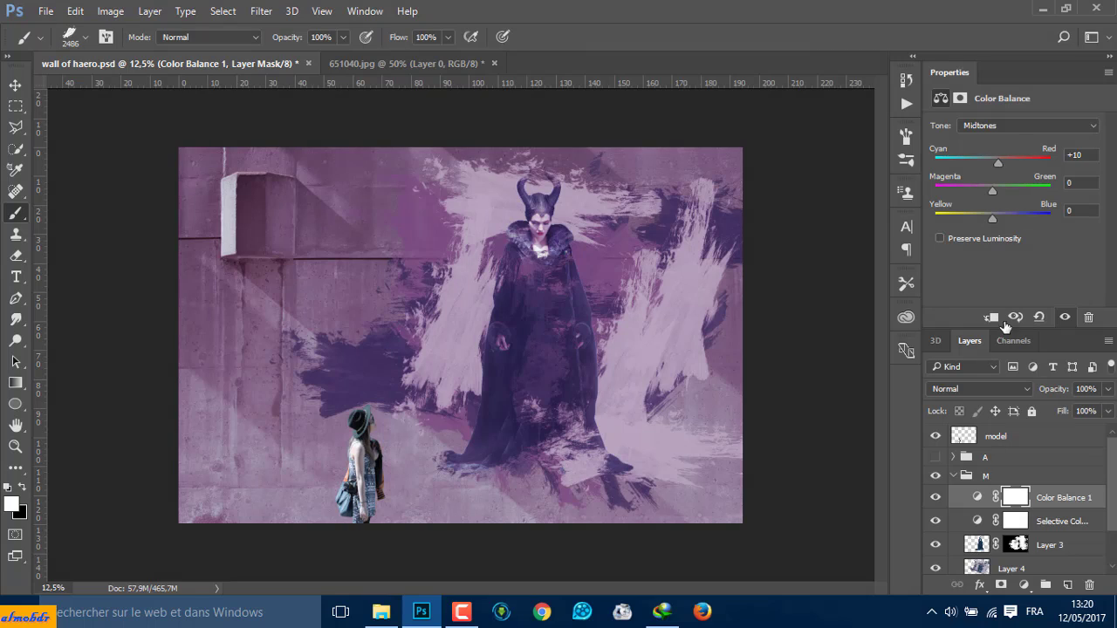
{"action": "left_click_drag", "start_coordinate": [933, 501], "coordinate": [934, 521]}
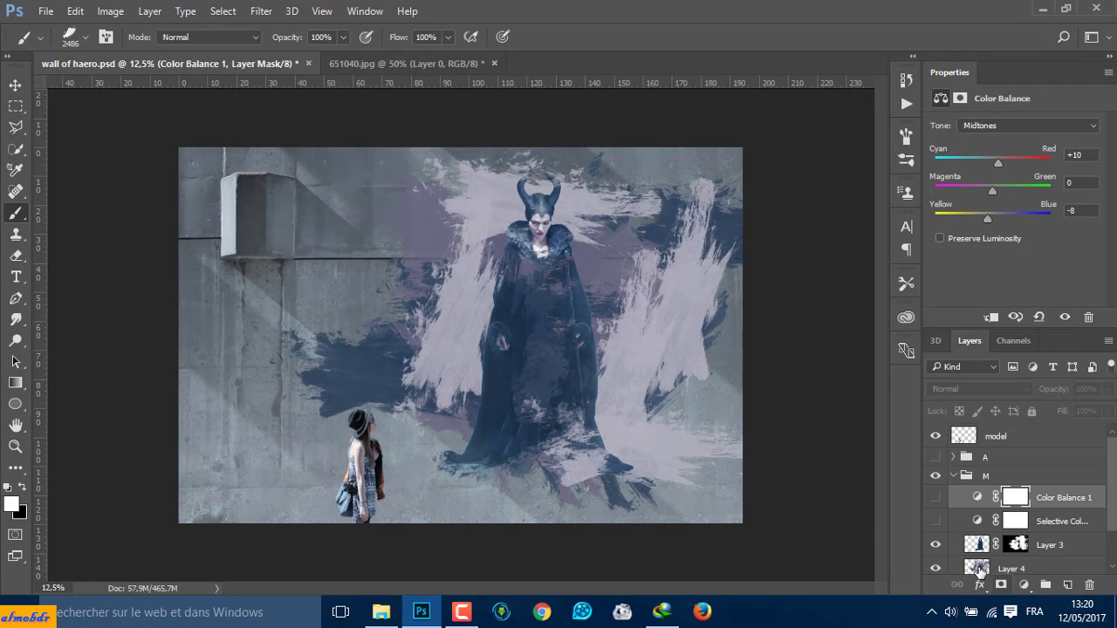
Add a Photo Filter adjustment using the Green filter with raised density
{"action": "left_click", "coordinate": [1024, 585]}
{"action": "left_click", "coordinate": [964, 443]}
{"action": "left_click", "coordinate": [1035, 125]}
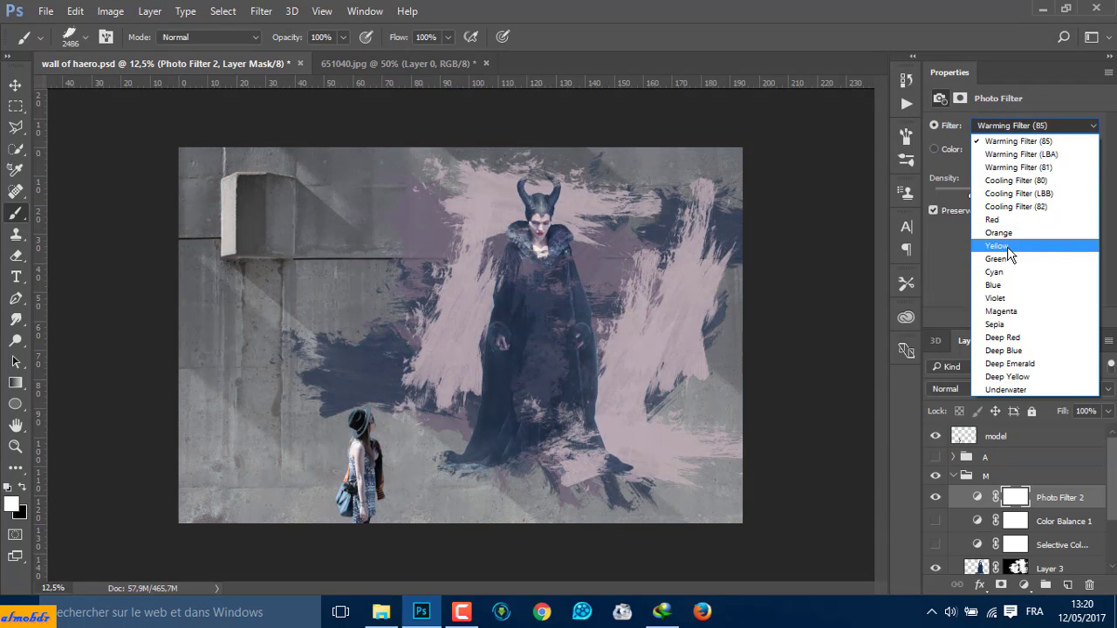
{"action": "left_click", "coordinate": [1013, 254]}
{"action": "left_click_drag", "start_coordinate": [973, 194], "coordinate": [985, 194]}
Add a Black & White adjustment with brighter Greens and darker Cyans, then hide both grades
{"action": "left_click", "coordinate": [1024, 585]}
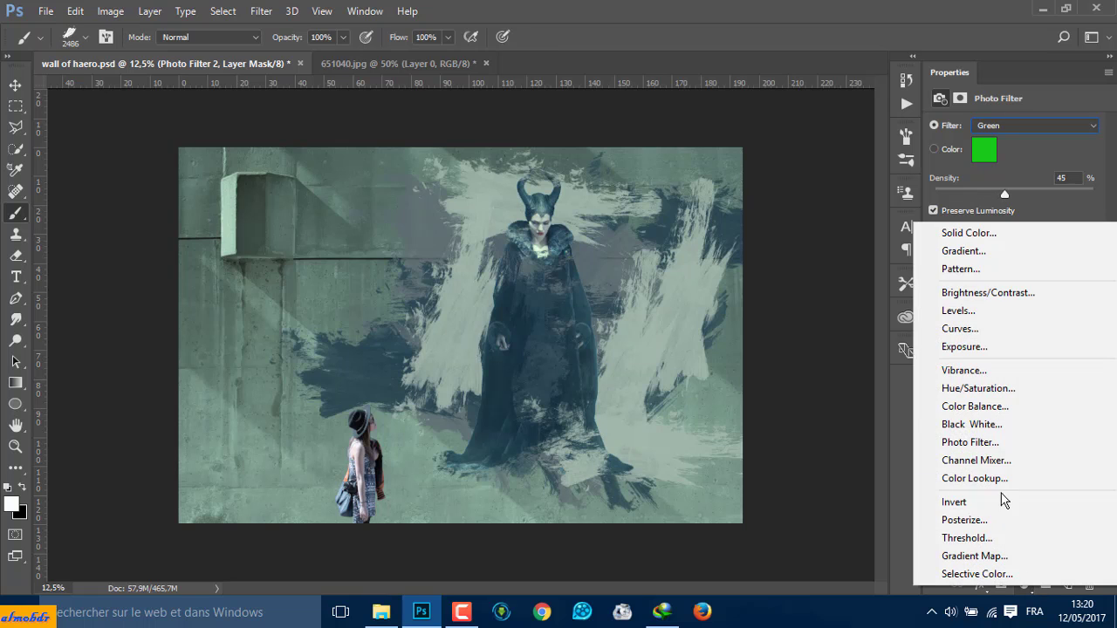
{"action": "left_click", "coordinate": [1004, 425]}
{"action": "left_click_drag", "start_coordinate": [1011, 244], "coordinate": [1030, 244]}
{"action": "left_click_drag", "start_coordinate": [1017, 278], "coordinate": [996, 278]}
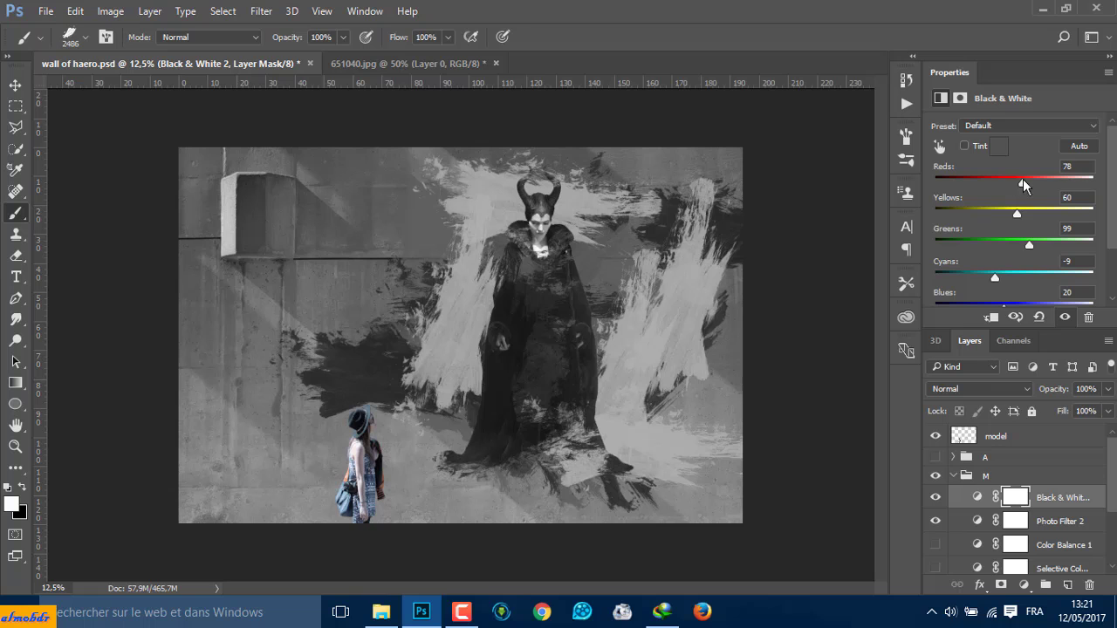
{"action": "left_click_drag", "start_coordinate": [936, 498], "coordinate": [937, 522]}
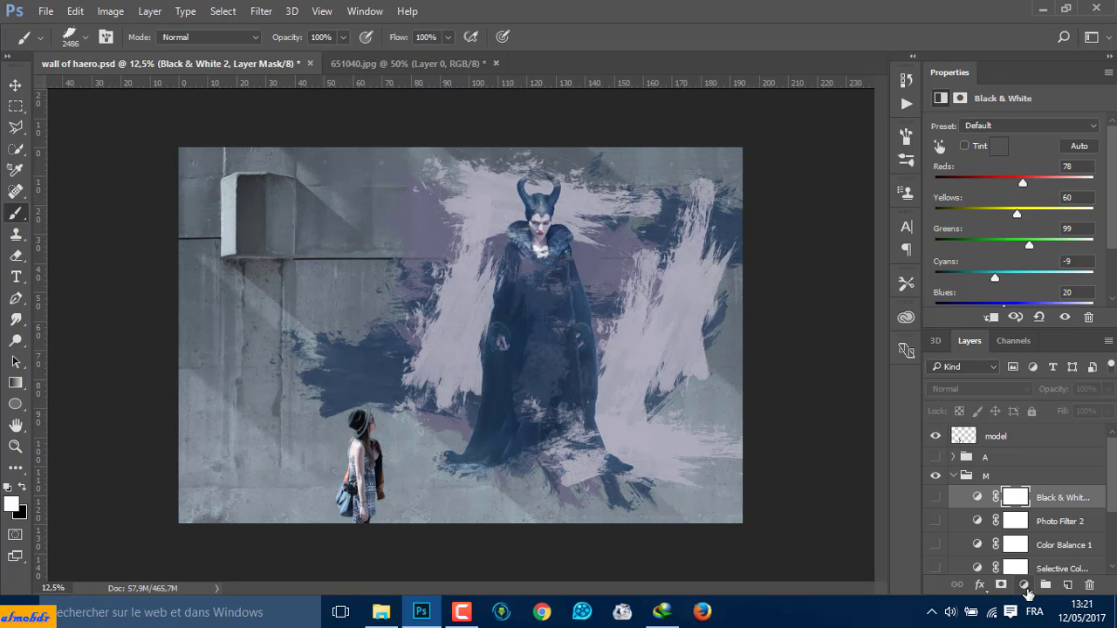
Add a Hue/Saturation layer at +15/+38/-7, then hide and collapse group M
{"action": "left_click", "coordinate": [1027, 594]}
{"action": "left_click", "coordinate": [990, 396]}
{"action": "mouse_move", "coordinate": [1013, 215]}
{"action": "left_mouse_down"}
{"action": "mouse_move", "coordinate": [1002, 215]}
{"action": "mouse_move", "coordinate": [1027, 184]}
{"action": "mouse_move", "coordinate": [1049, 216]}
{"action": "mouse_move", "coordinate": [1009, 246]}
{"action": "left_mouse_up"}
{"action": "left_click", "coordinate": [936, 476]}
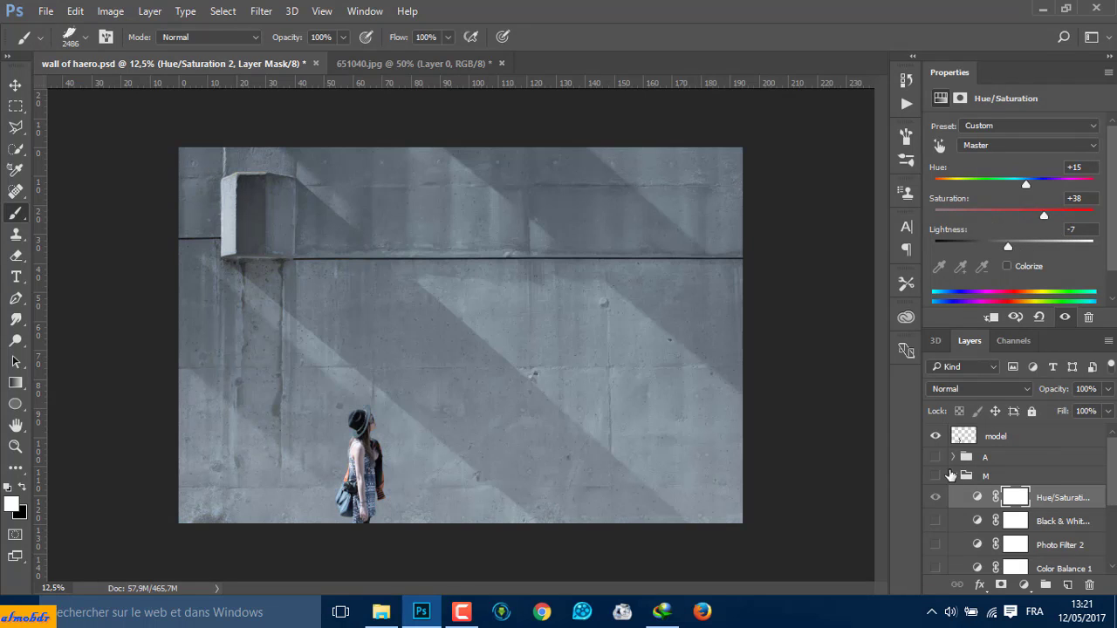
{"action": "left_click", "coordinate": [953, 476]}
Show and expand group F.F, add a Blue Photo Filter to it, then hide that filter
{"action": "left_click", "coordinate": [936, 495]}
{"action": "left_click", "coordinate": [964, 495]}
{"action": "left_click", "coordinate": [953, 495]}
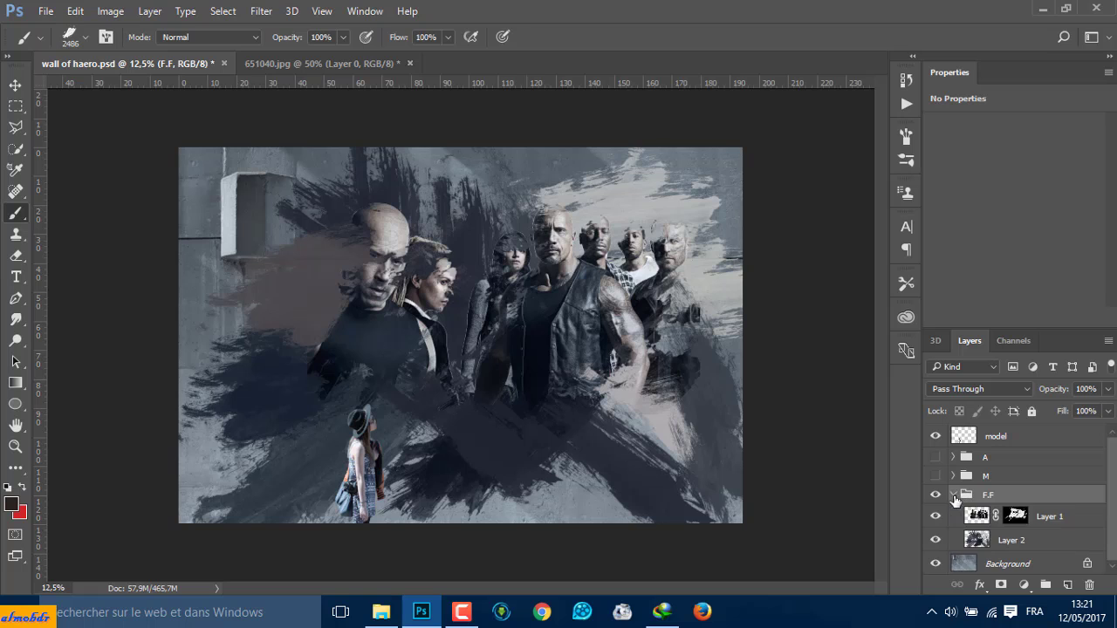
{"action": "left_click", "coordinate": [1024, 585]}
{"action": "left_click", "coordinate": [970, 441]}
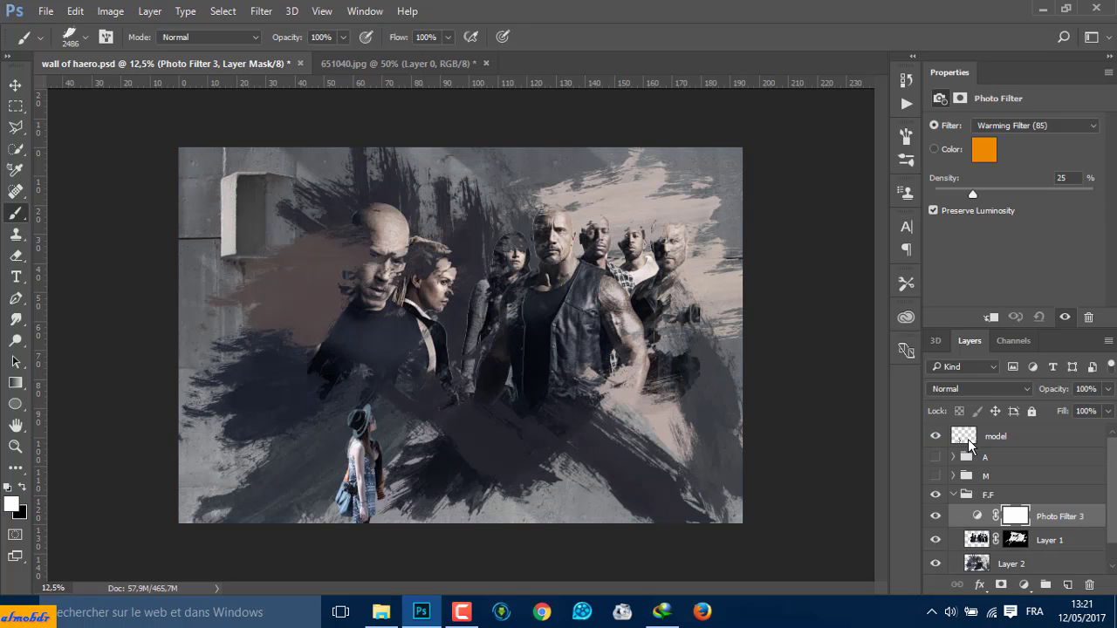
{"action": "left_click", "coordinate": [1034, 125]}
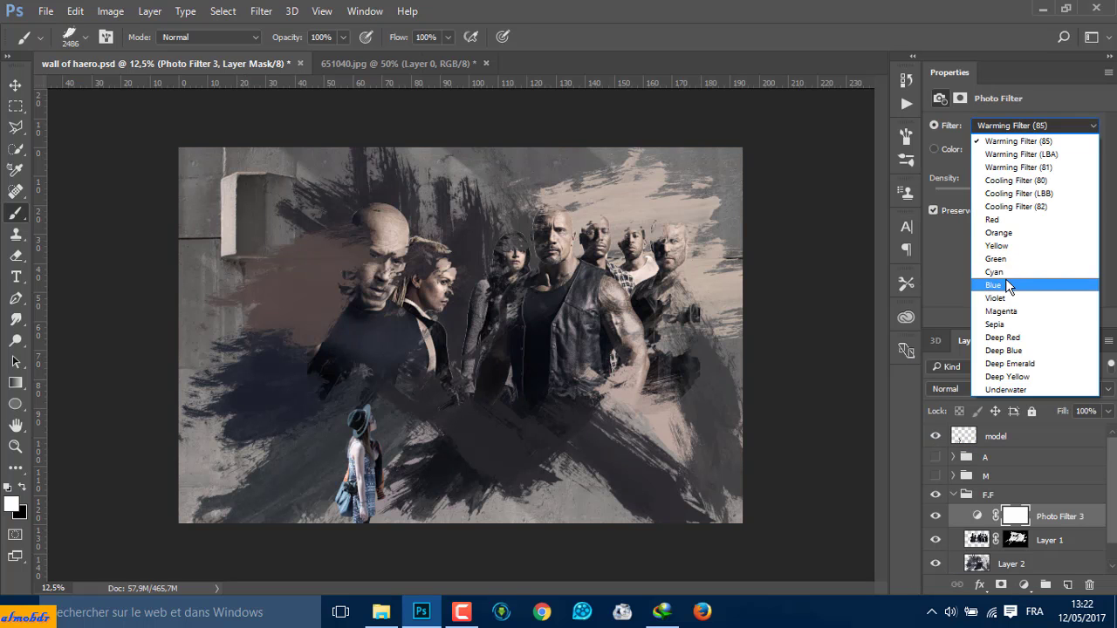
{"action": "left_click", "coordinate": [1006, 283]}
{"action": "left_click", "coordinate": [958, 497]}
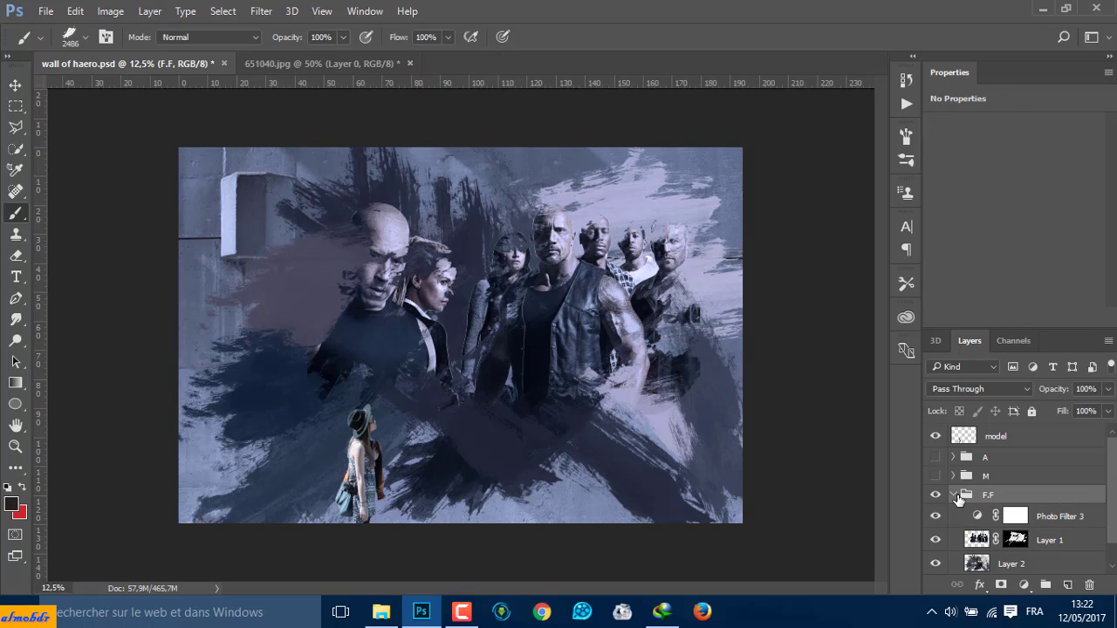
{"action": "left_click", "coordinate": [1035, 515]}
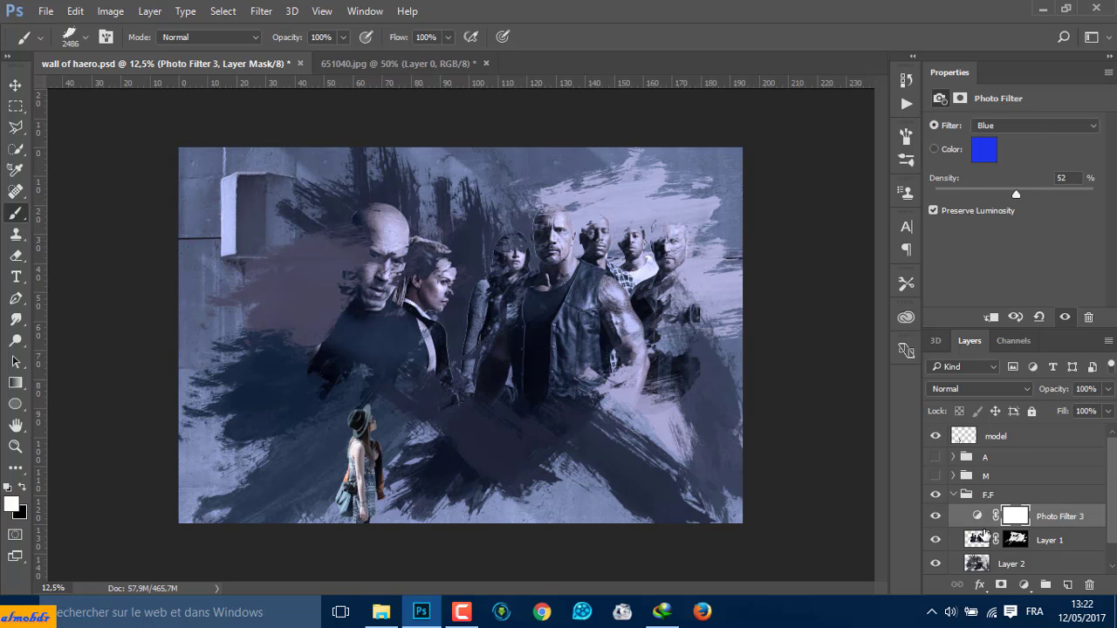
{"action": "left_click", "coordinate": [935, 515]}
Add a Black & White adjustment to F.F, adjust its sliders, and apply the Blue Filter preset
{"action": "left_click", "coordinate": [1024, 584]}
{"action": "left_click", "coordinate": [976, 423]}
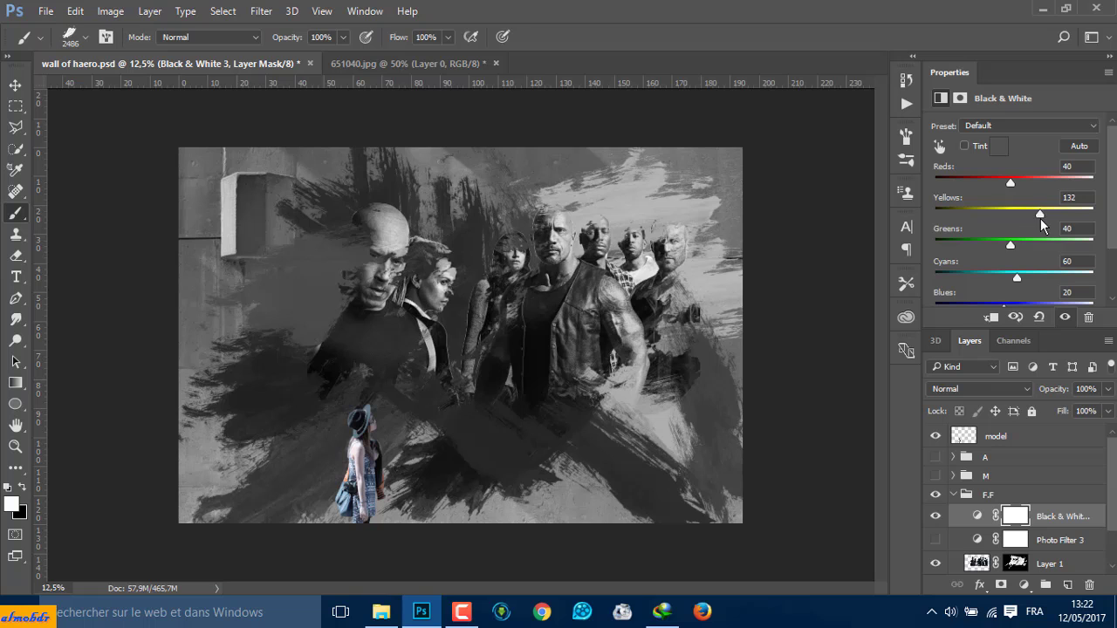
{"action": "left_click_drag", "start_coordinate": [1011, 182], "coordinate": [961, 184]}
{"action": "scroll", "coordinate": [1012, 210], "scroll_direction": "down", "scroll_amount": 2}
{"action": "left_click_drag", "start_coordinate": [1005, 238], "coordinate": [1013, 237]}
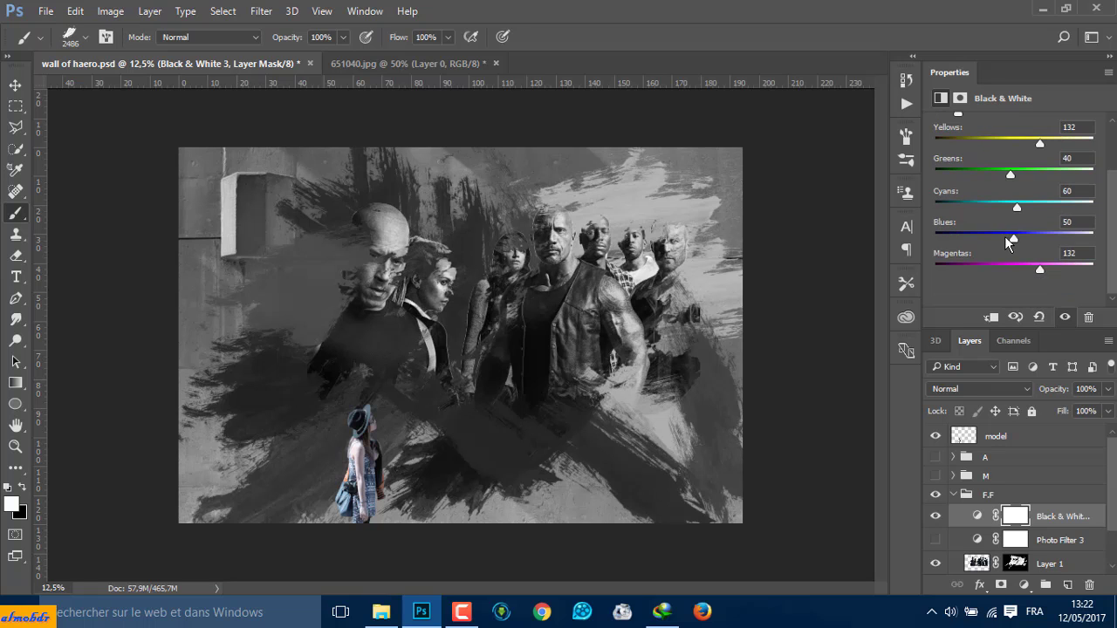
{"action": "scroll", "coordinate": [1006, 243], "scroll_direction": "up", "scroll_amount": 2}
{"action": "left_click", "coordinate": [971, 118]}
{"action": "left_click", "coordinate": [979, 122]}
Try the Maximum Black and Red Filter presets, settle on Blue Filter, then hide the layer
{"action": "left_click", "coordinate": [979, 122]}
{"action": "left_click", "coordinate": [991, 167]}
{"action": "left_click", "coordinate": [1004, 125]}
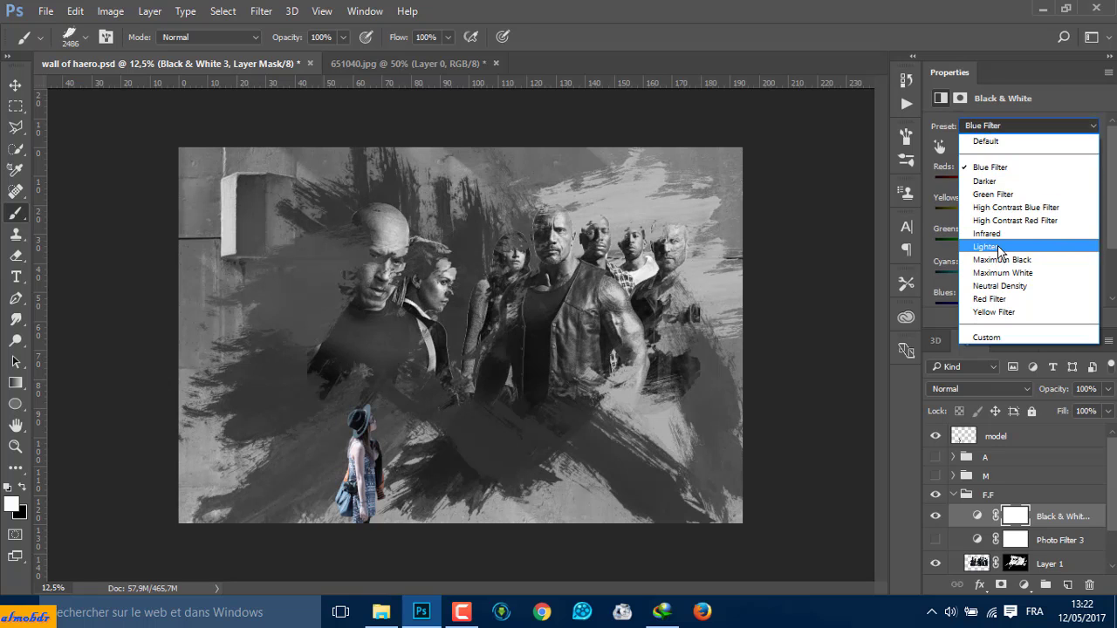
{"action": "left_click", "coordinate": [1002, 259]}
{"action": "left_click", "coordinate": [1003, 125]}
{"action": "left_click", "coordinate": [995, 298]}
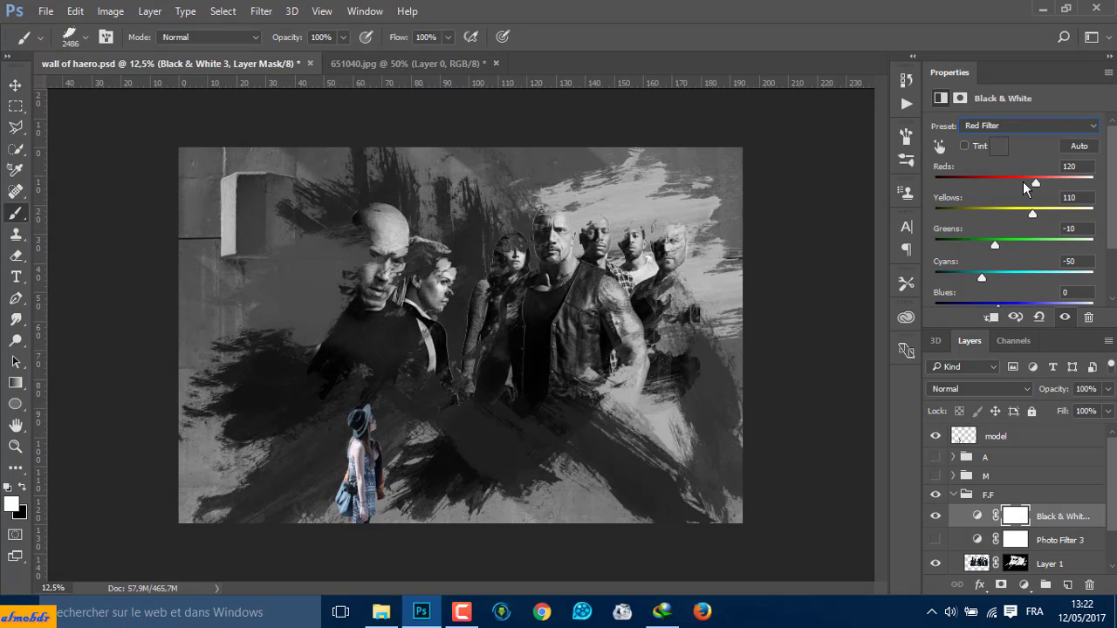
{"action": "left_click", "coordinate": [1004, 126]}
{"action": "left_click", "coordinate": [1003, 164]}
{"action": "left_click", "coordinate": [935, 515]}
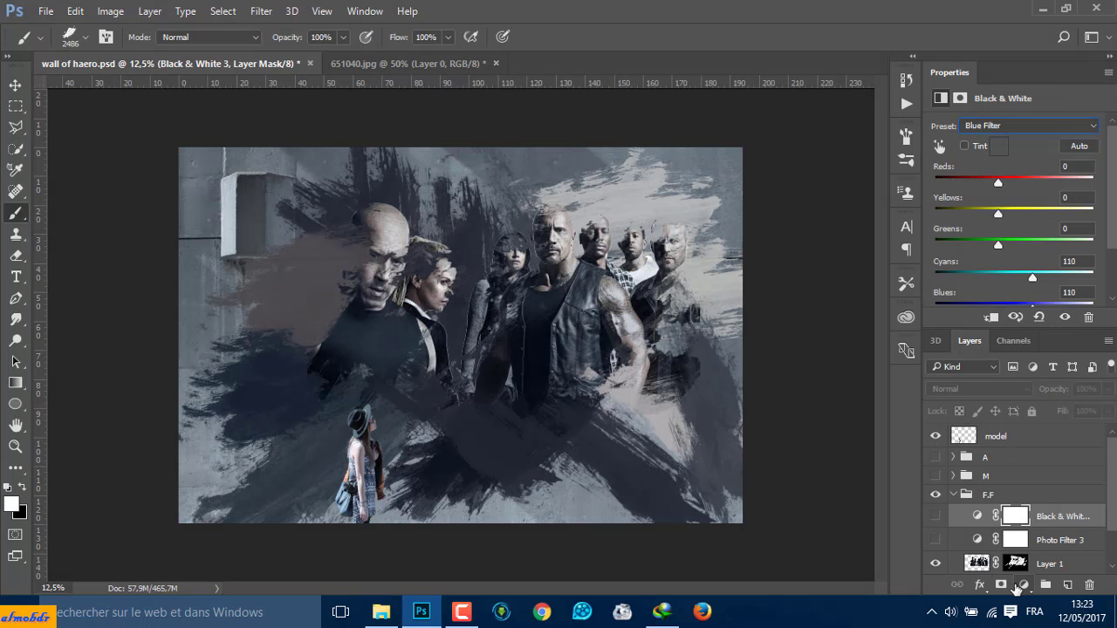
Add a Hue/Saturation layer at Hue +2, Saturation +62, then hide it
{"action": "left_click", "coordinate": [1024, 585]}
{"action": "left_click", "coordinate": [1039, 384]}
{"action": "left_click_drag", "start_coordinate": [1013, 214], "coordinate": [1064, 229]}
{"action": "left_click_drag", "start_coordinate": [1014, 184], "coordinate": [1019, 190]}
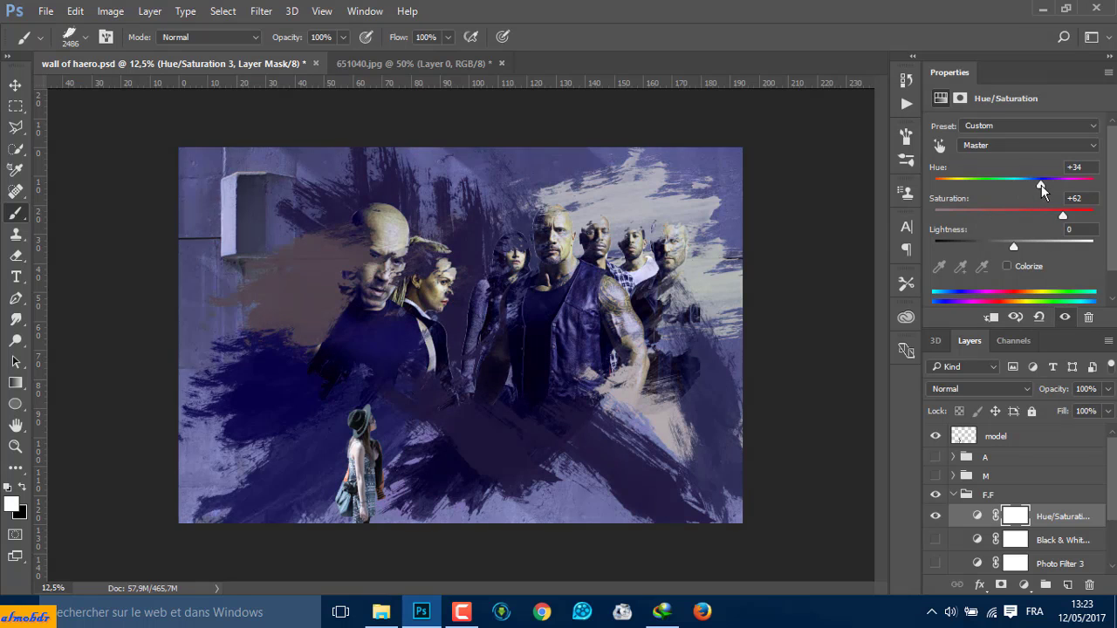
{"action": "left_click", "coordinate": [1065, 317]}
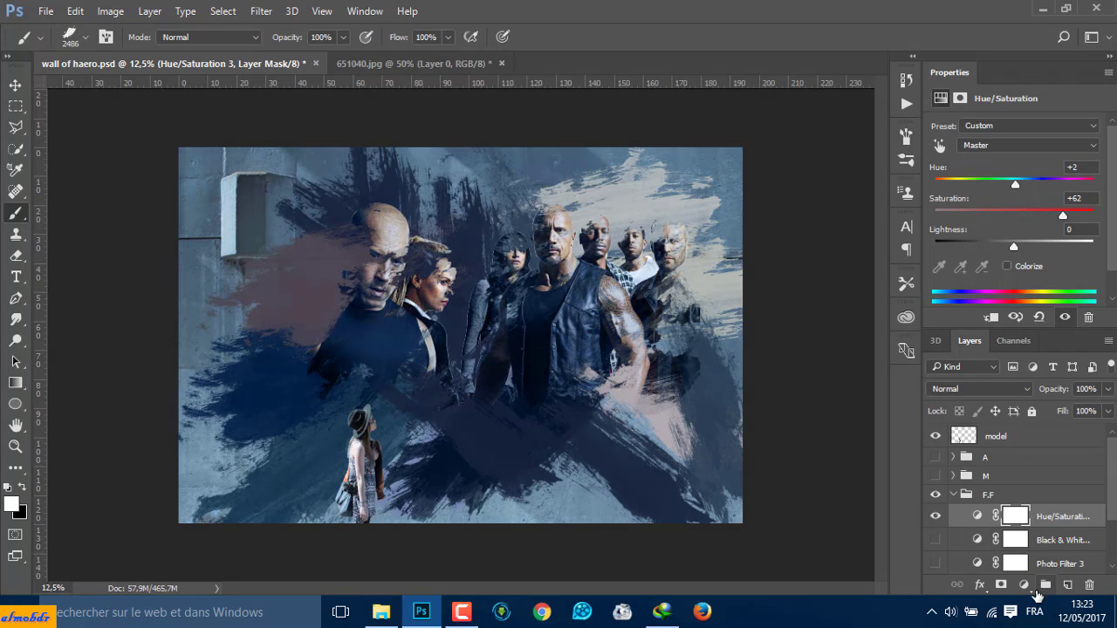
{"action": "left_click", "coordinate": [1024, 585]}
Add a reversed, radial violet-to-orange Gradient Fill layer with an enlarged scale
{"action": "left_click", "coordinate": [963, 253]}
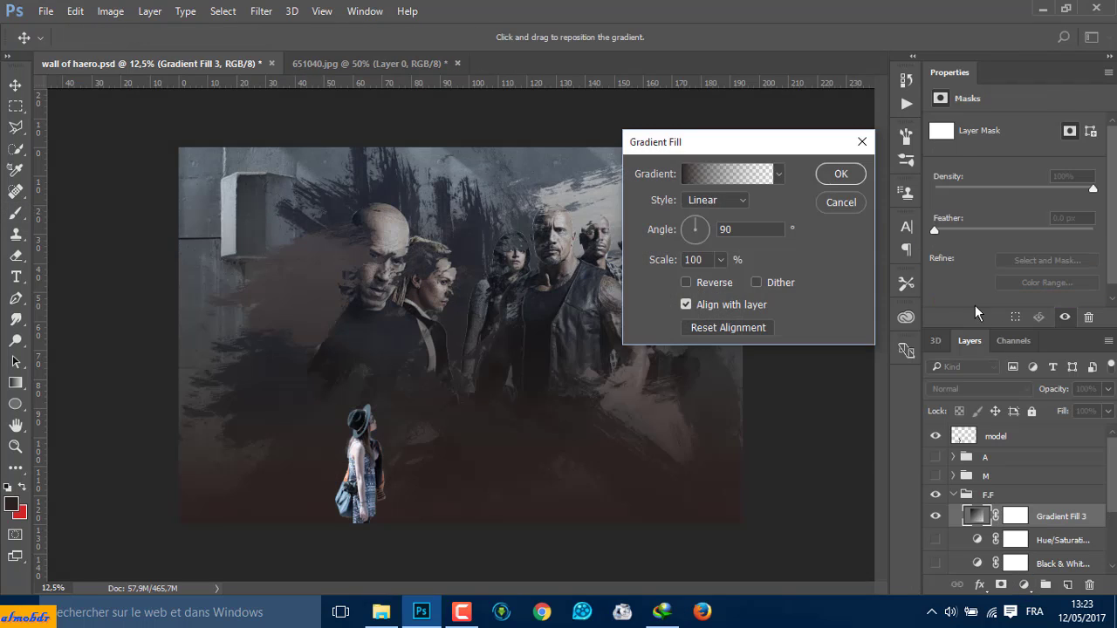
{"action": "left_click", "coordinate": [750, 174]}
{"action": "left_click", "coordinate": [726, 135]}
{"action": "left_click", "coordinate": [912, 122]}
{"action": "left_click", "coordinate": [686, 282]}
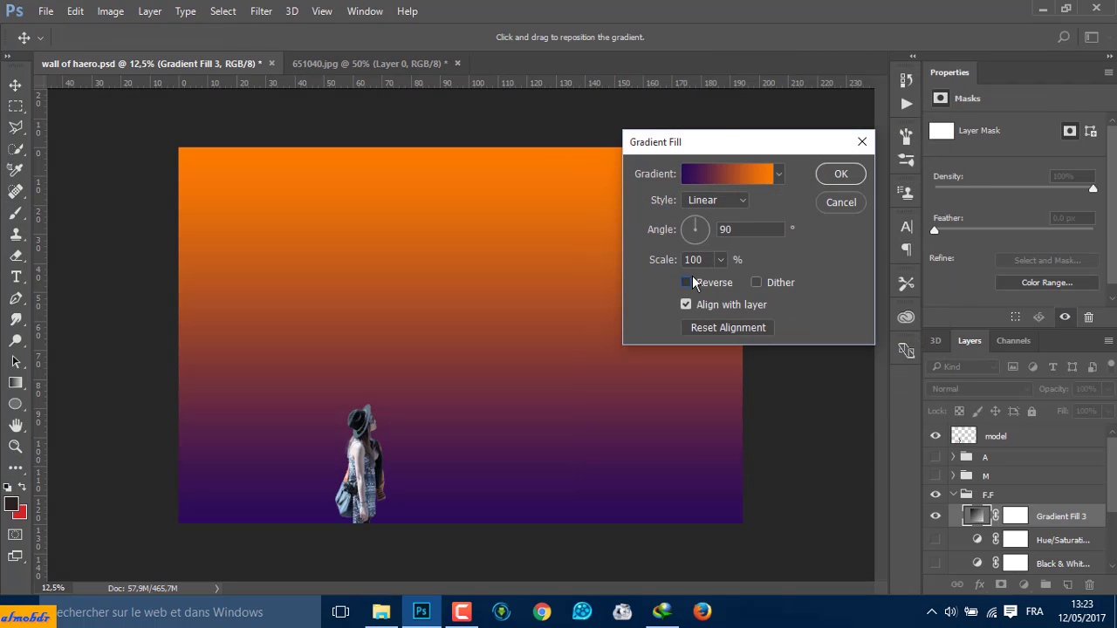
{"action": "left_click", "coordinate": [716, 200]}
{"action": "left_click", "coordinate": [703, 227]}
{"action": "left_click_drag", "start_coordinate": [718, 278], "coordinate": [753, 277]}
{"action": "left_click", "coordinate": [840, 174]}
Blend the gradient fill layer in Soft Light at 69% opacity
{"action": "left_click", "coordinate": [980, 388]}
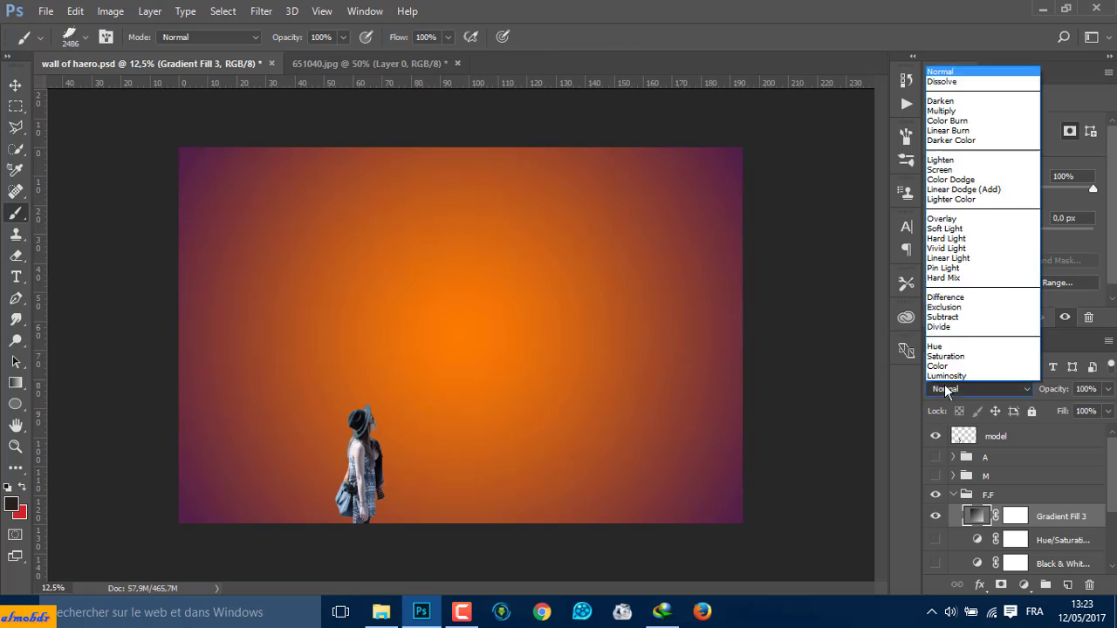
{"action": "left_click", "coordinate": [947, 229]}
{"action": "left_click_drag", "start_coordinate": [1052, 391], "coordinate": [1025, 392]}
Show the Hue/Saturation grade, hide Black & White, and keep Photo Filter 3 hidden
{"action": "left_click", "coordinate": [936, 540]}
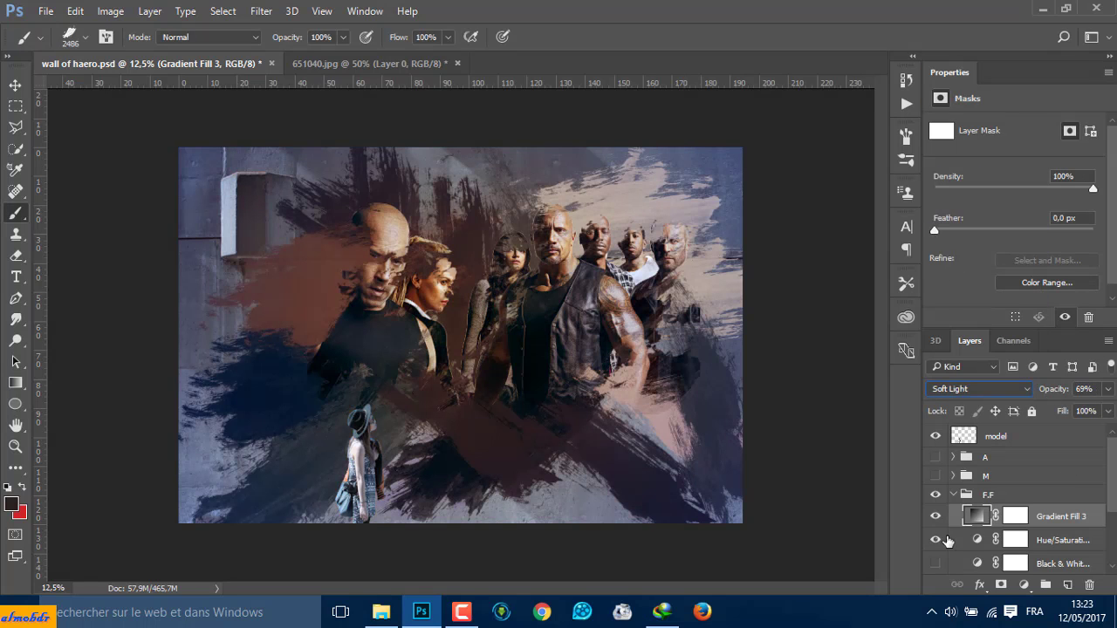
{"action": "left_click", "coordinate": [936, 564]}
{"action": "scroll", "coordinate": [937, 559], "scroll_direction": "down", "scroll_amount": 2}
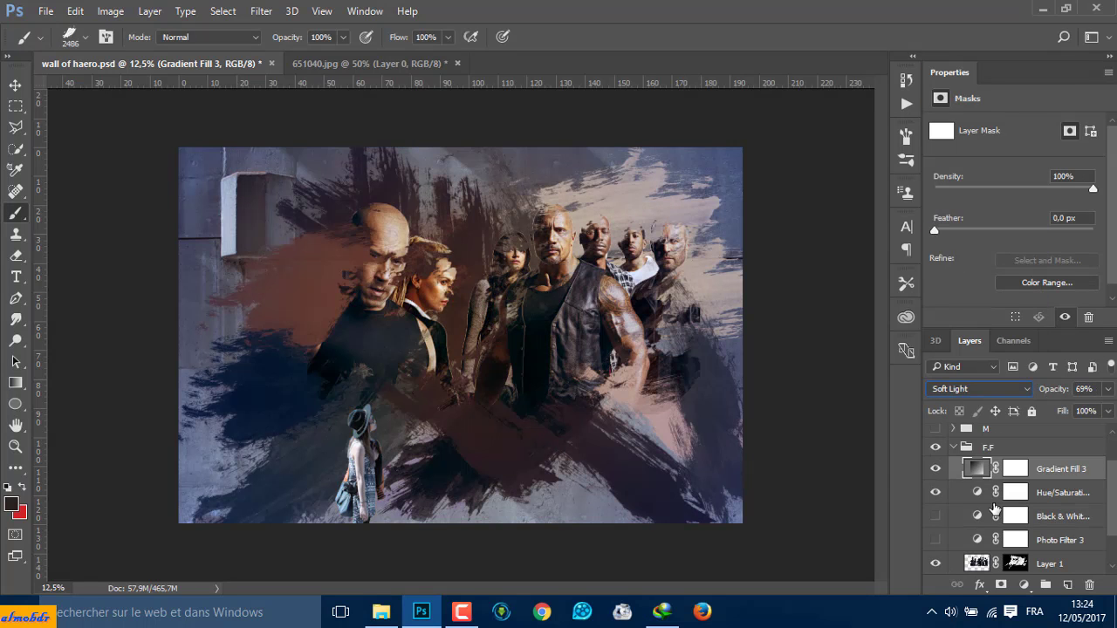
{"action": "left_click", "coordinate": [936, 539]}
{"action": "left_click", "coordinate": [936, 540]}
Hide and collapse the F.F group, then save the composite
{"action": "left_click", "coordinate": [936, 446]}
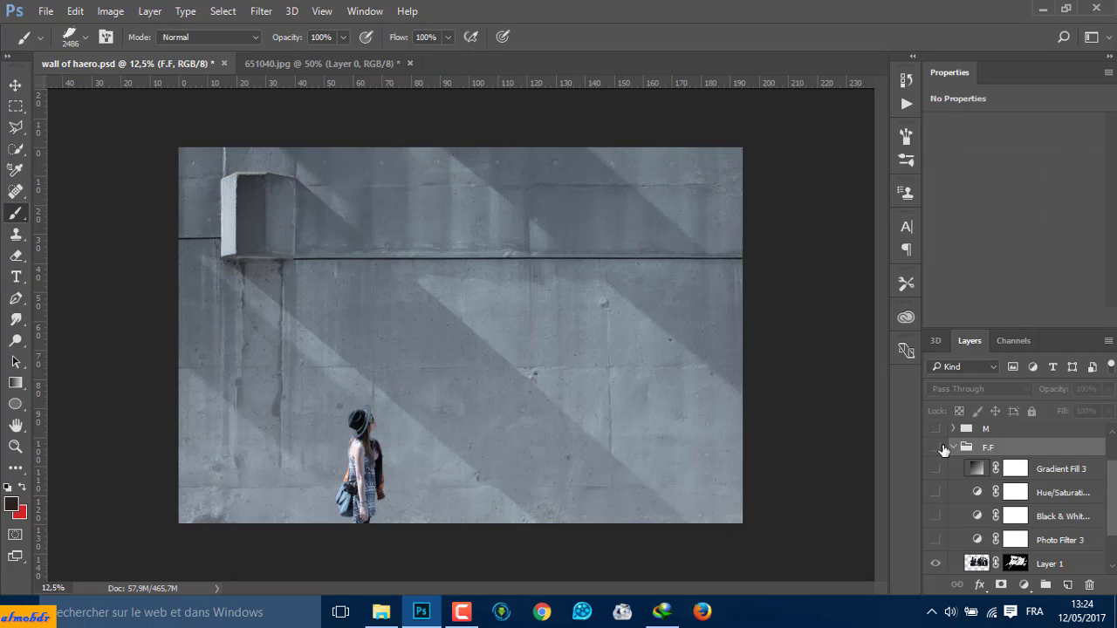
{"action": "left_click", "coordinate": [953, 447]}
{"action": "left_click", "coordinate": [46, 11]}
{"action": "left_click", "coordinate": [114, 177]}
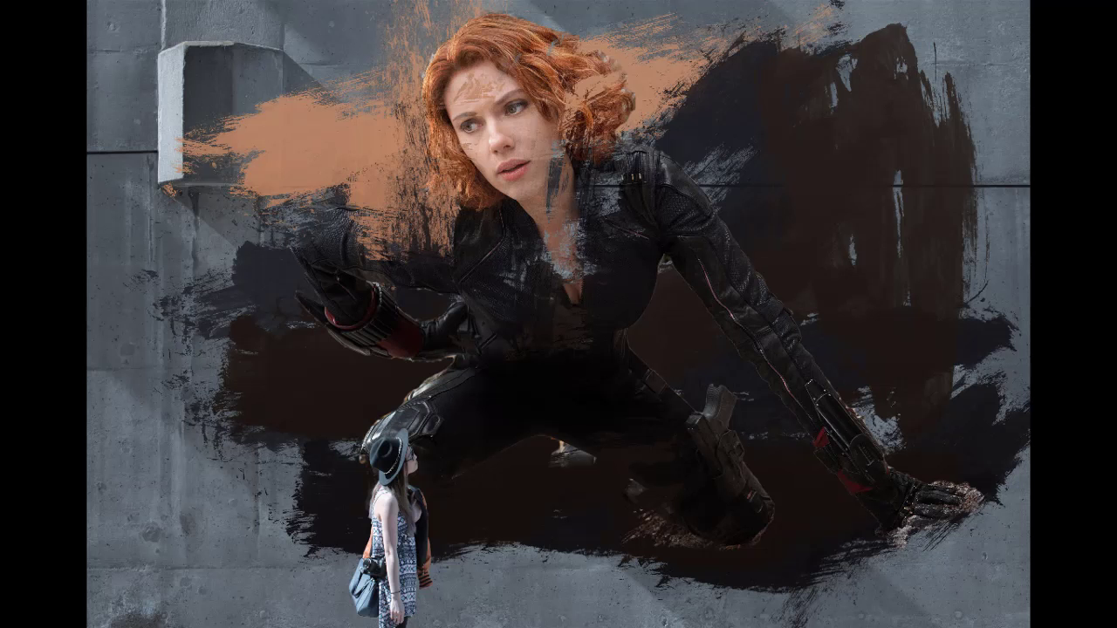